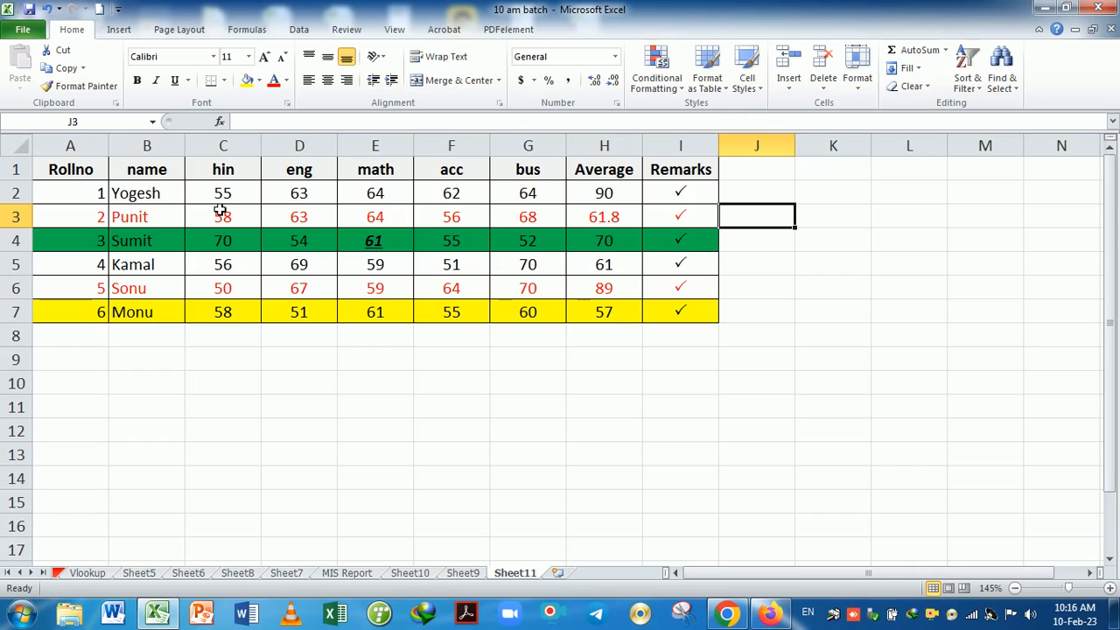
Copy the plain centered formatting of cell D2 onto the whole marks table A1:I7 with Format Painter.
click(308, 201)
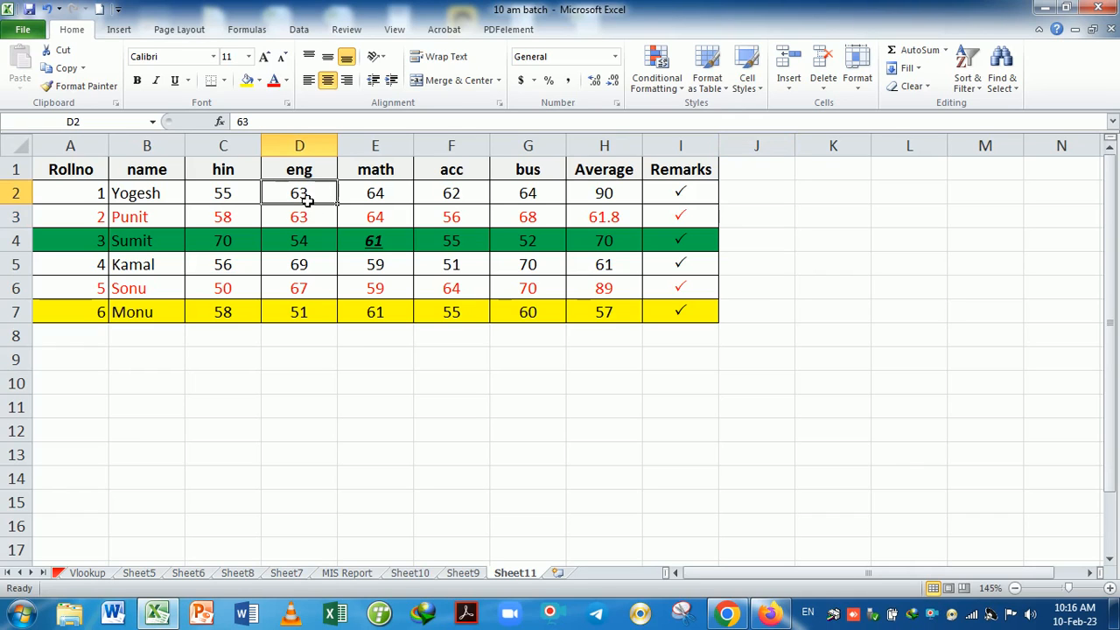
click(80, 86)
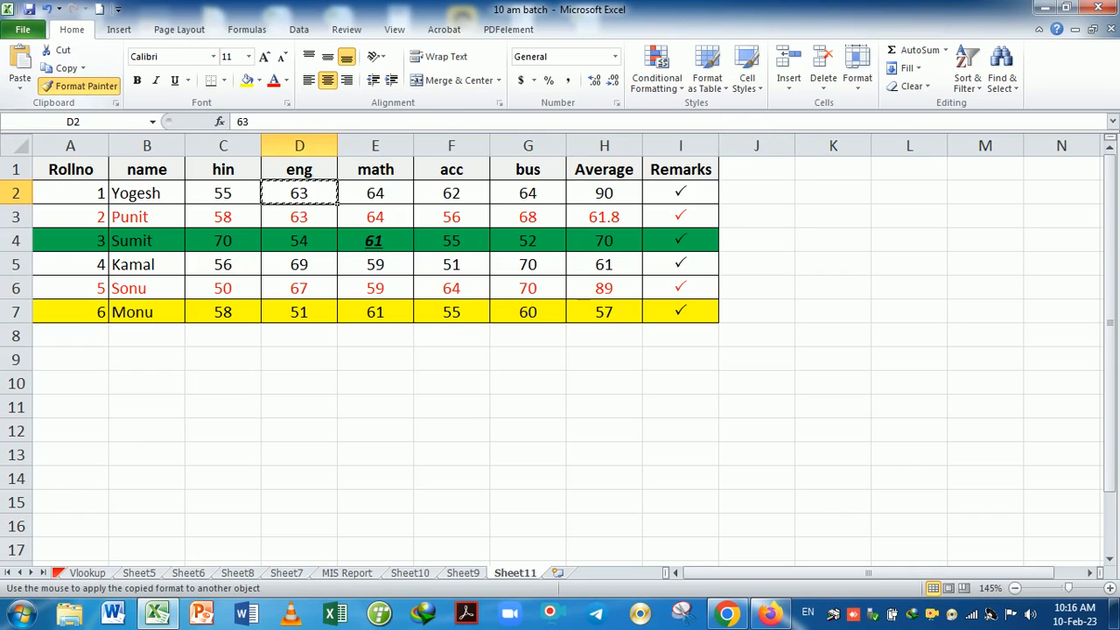
mouse_move(91, 170)
mouse_down()
mouse_move(668, 307)
mouse_move(696, 324)
mouse_up()
click(623, 354)
Delete the Remarks column from the marks table.
click(687, 149)
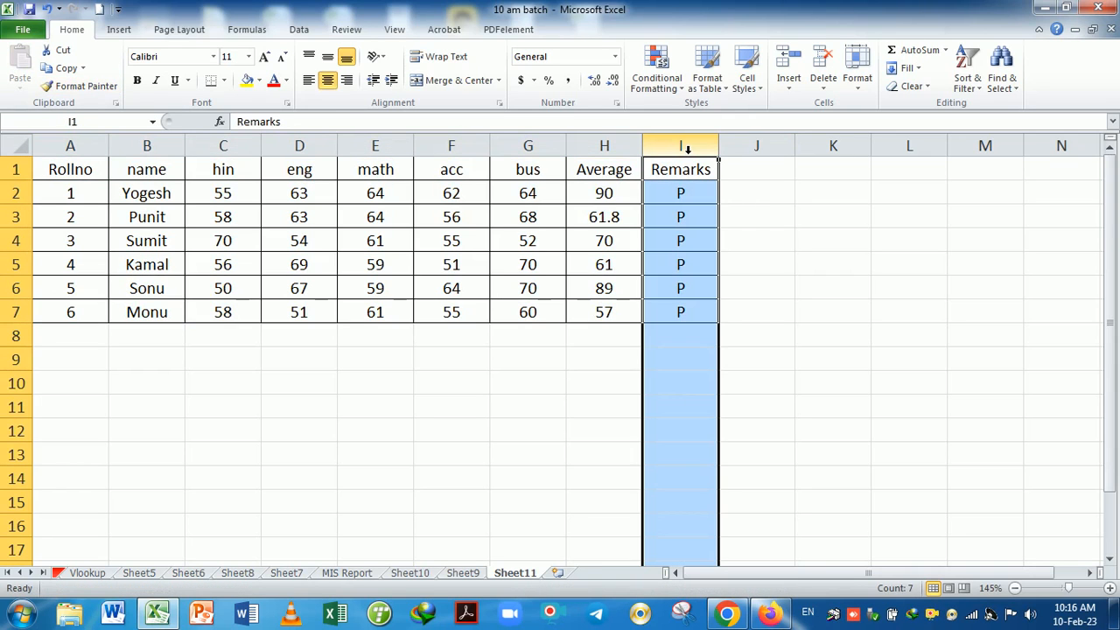
key(ctrl+minus)
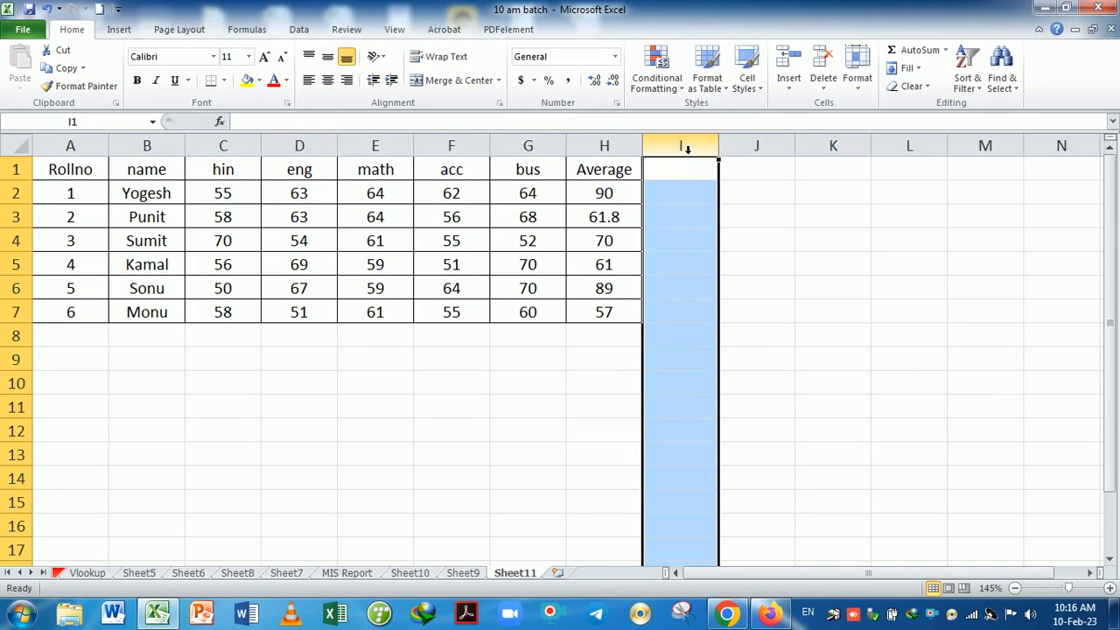
click(357, 249)
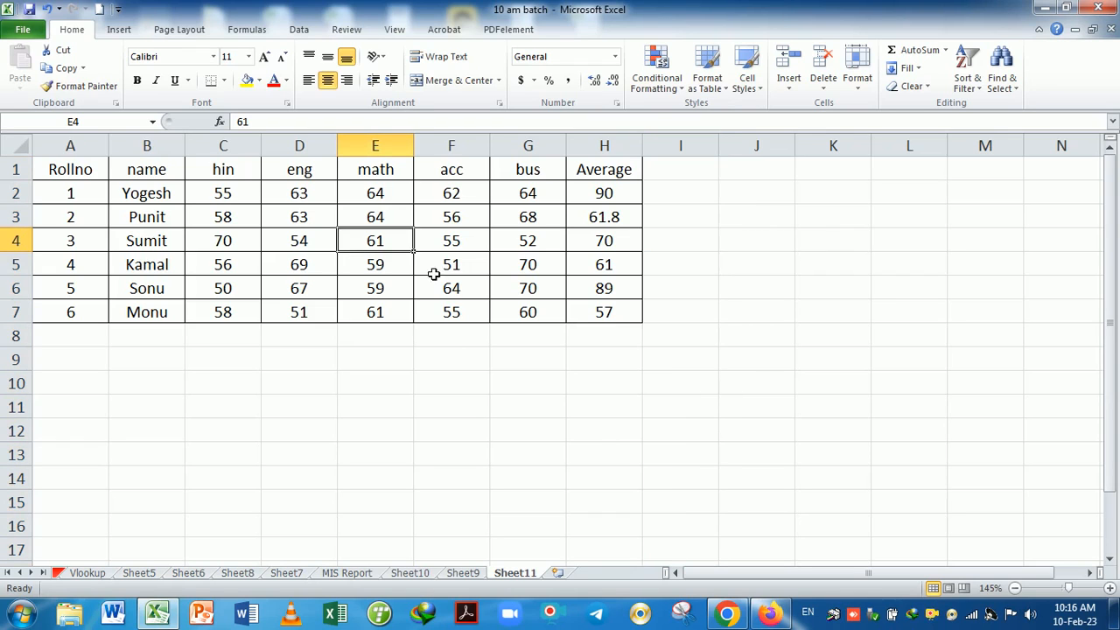
Change the column heading in cell H1 to Total.
click(588, 288)
click(555, 265)
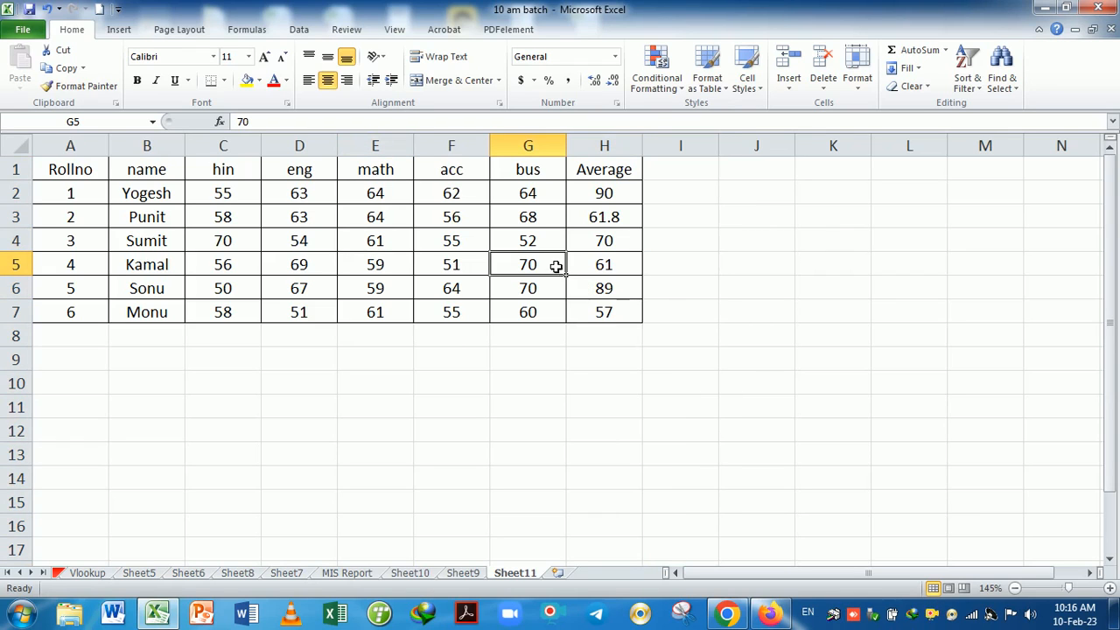
click(616, 175)
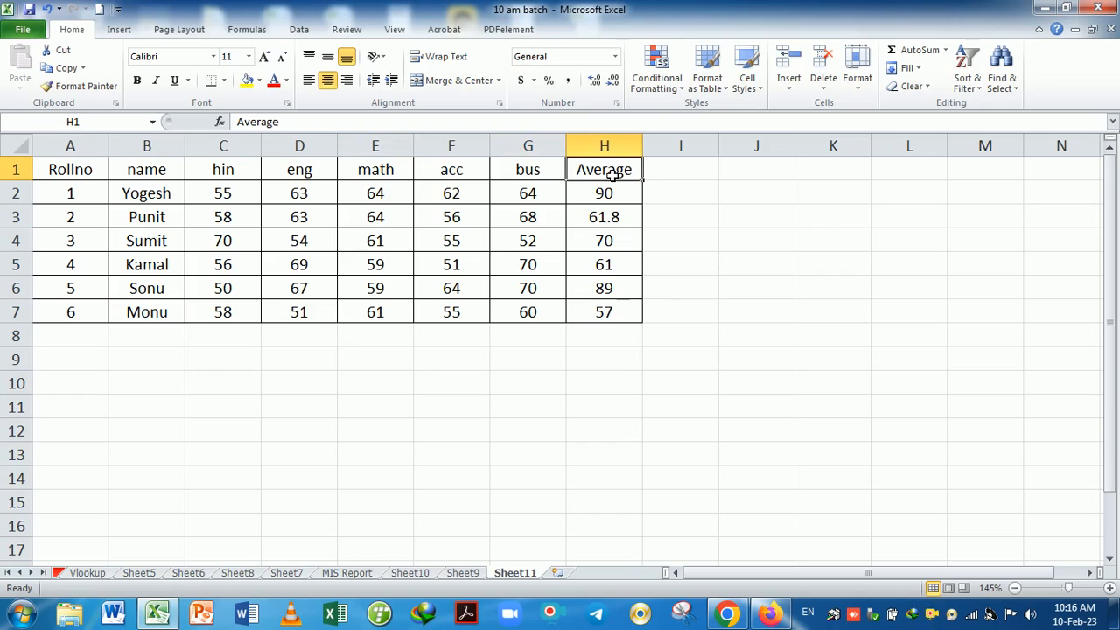
text(Total)
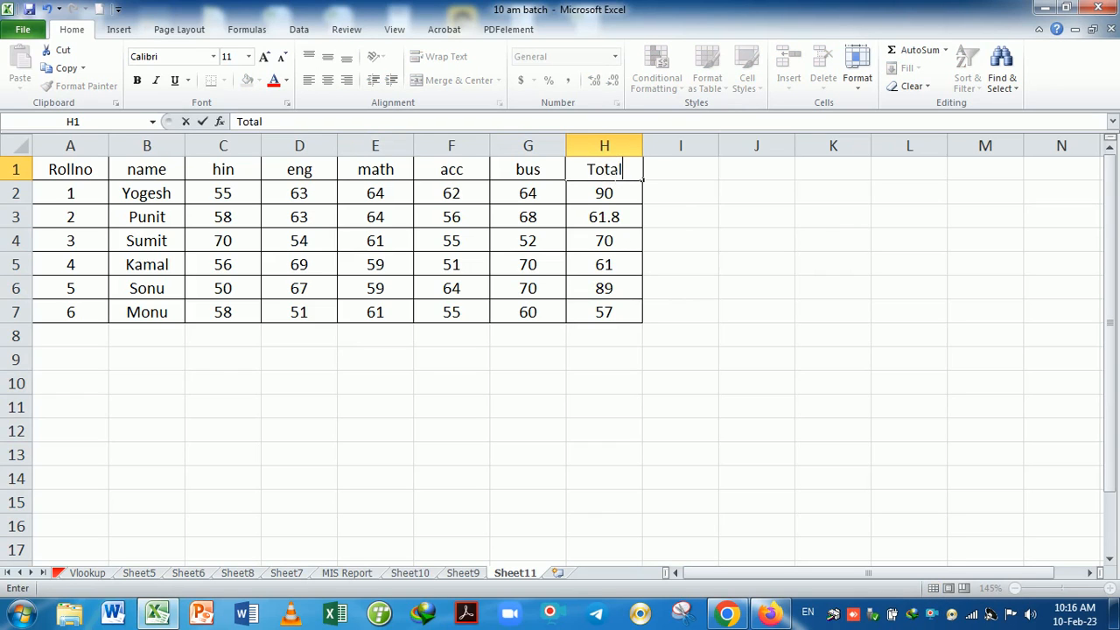
key(Return)
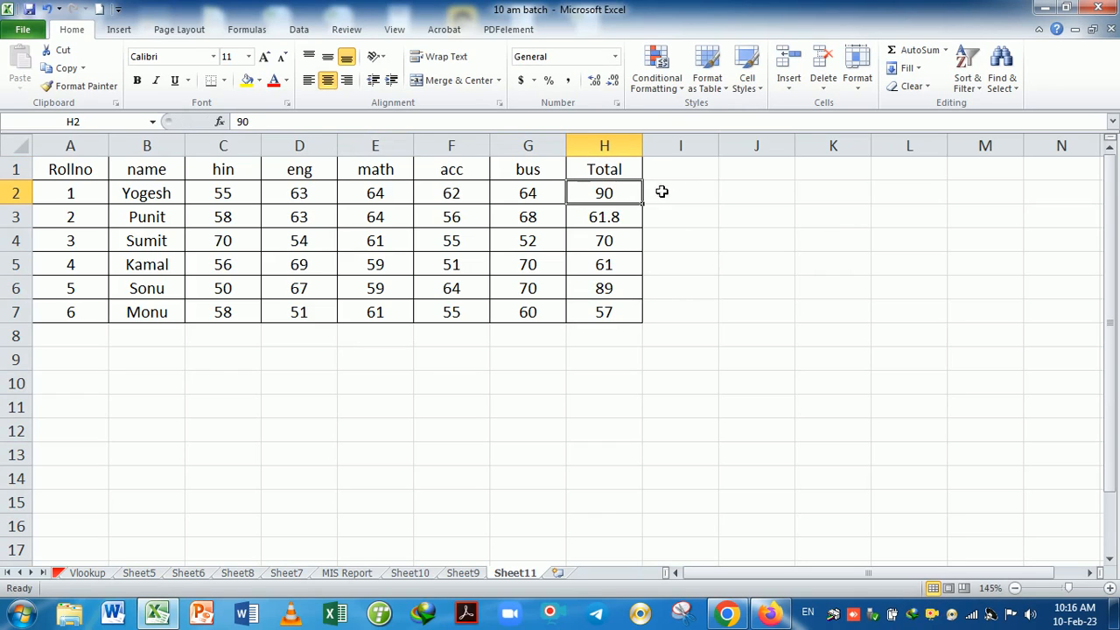
Clear the existing values under Total and fill H2:H7 with AutoSum totals of each student's marks in columns C to G.
drag(625, 195, 626, 309)
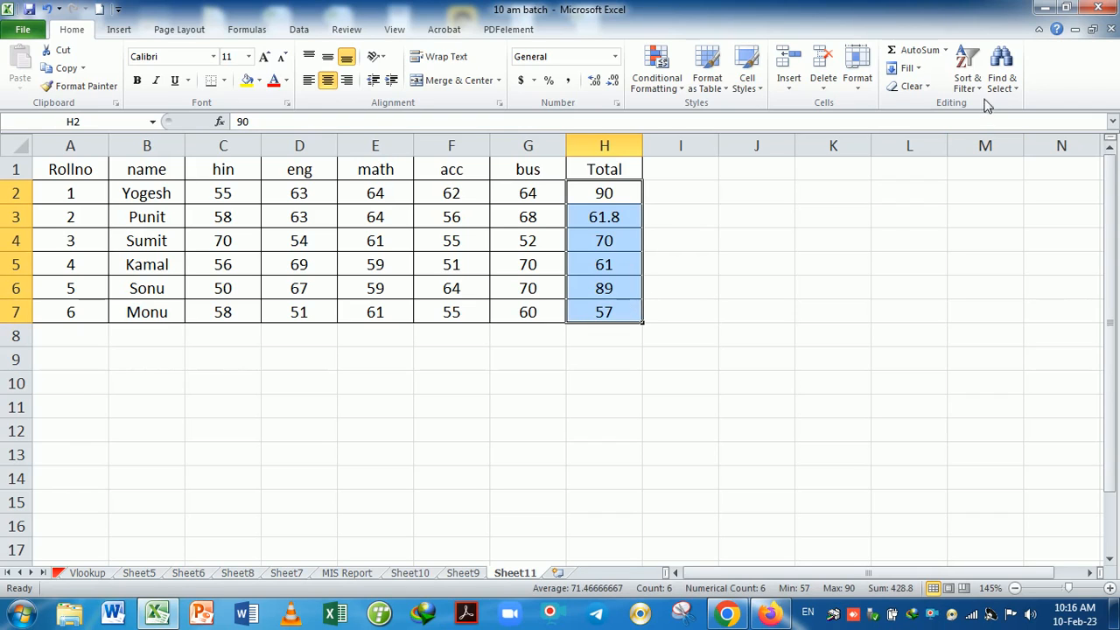
click(911, 53)
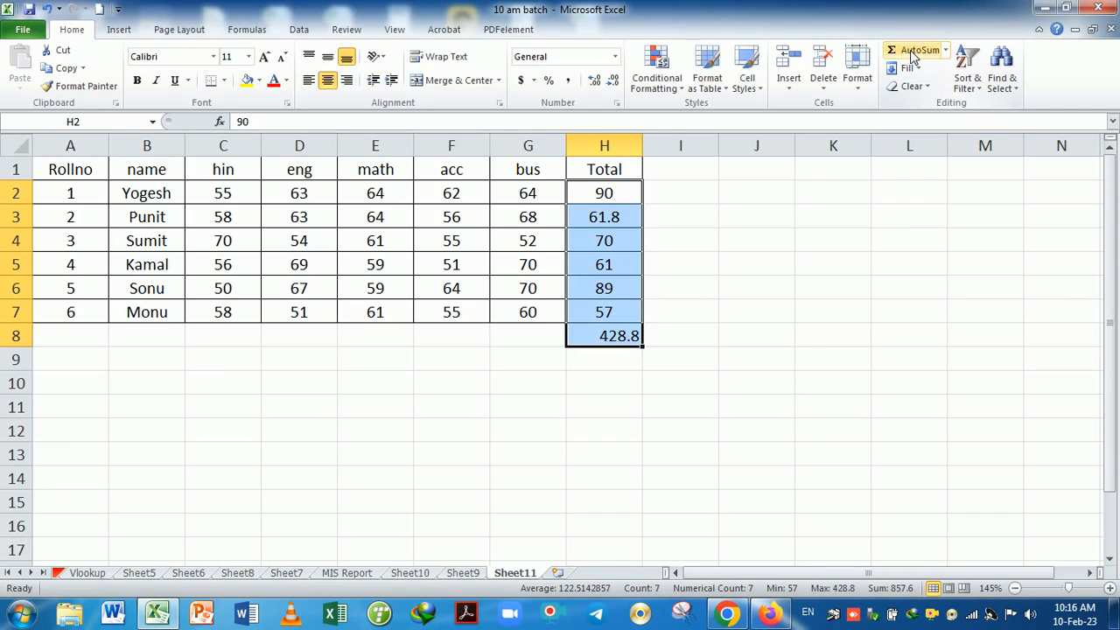
key(Delete)
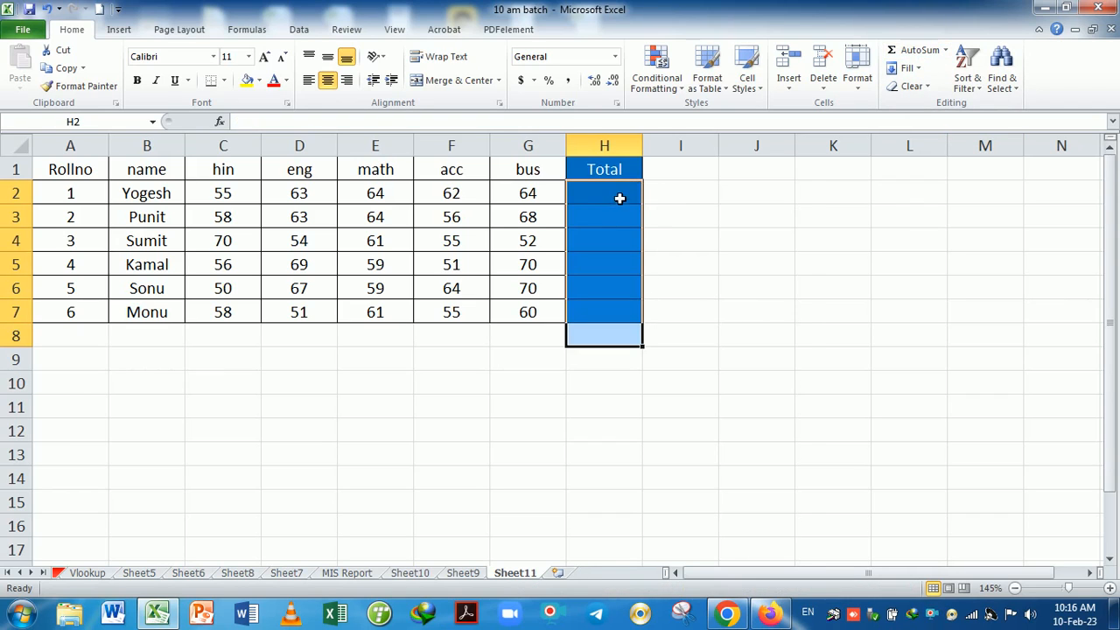
drag(620, 198, 628, 310)
click(910, 51)
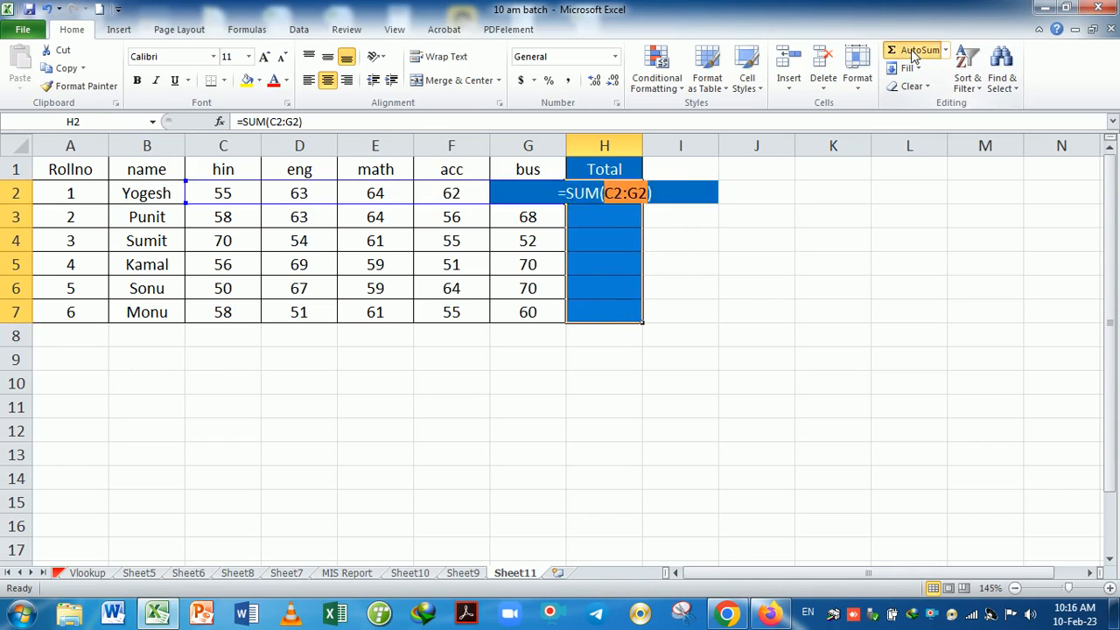
click(692, 296)
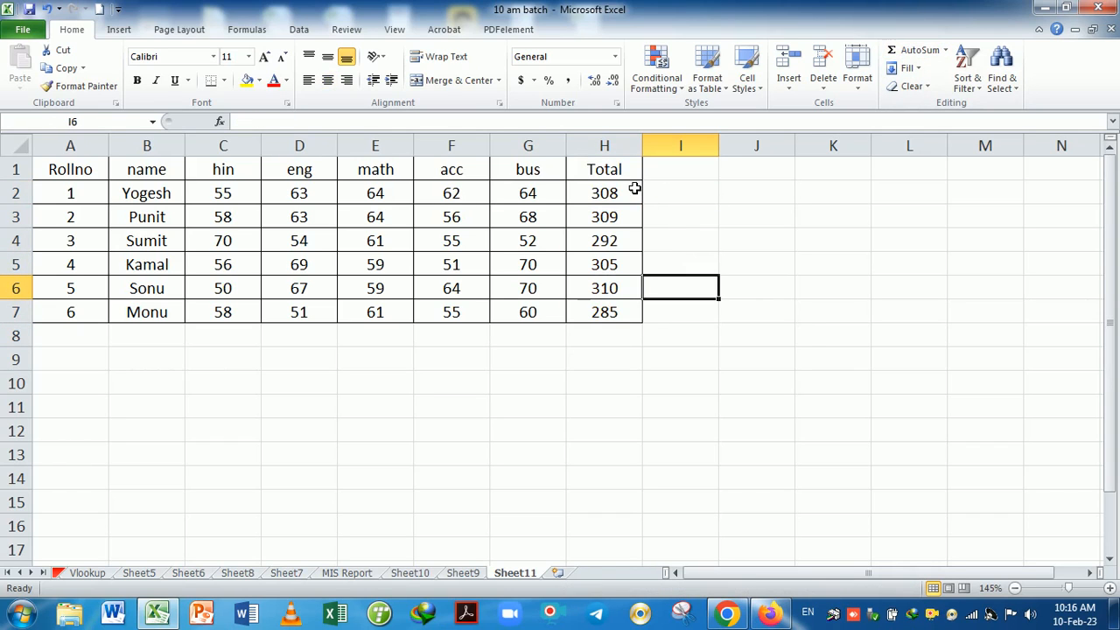
Clear the conditional formatting rules from the entire sheet.
click(635, 346)
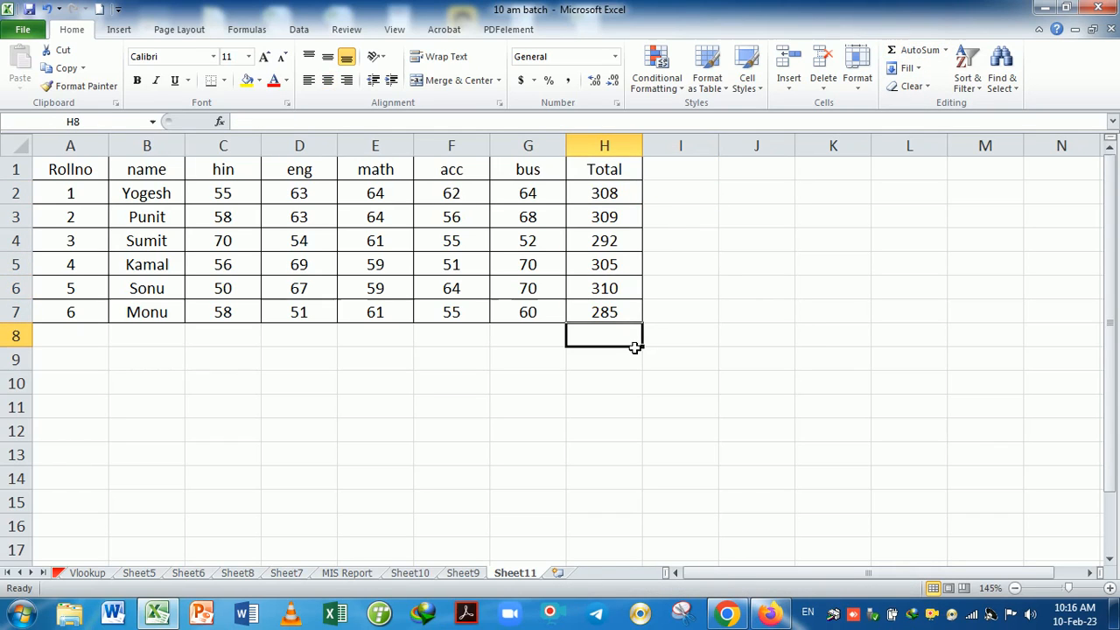
click(657, 77)
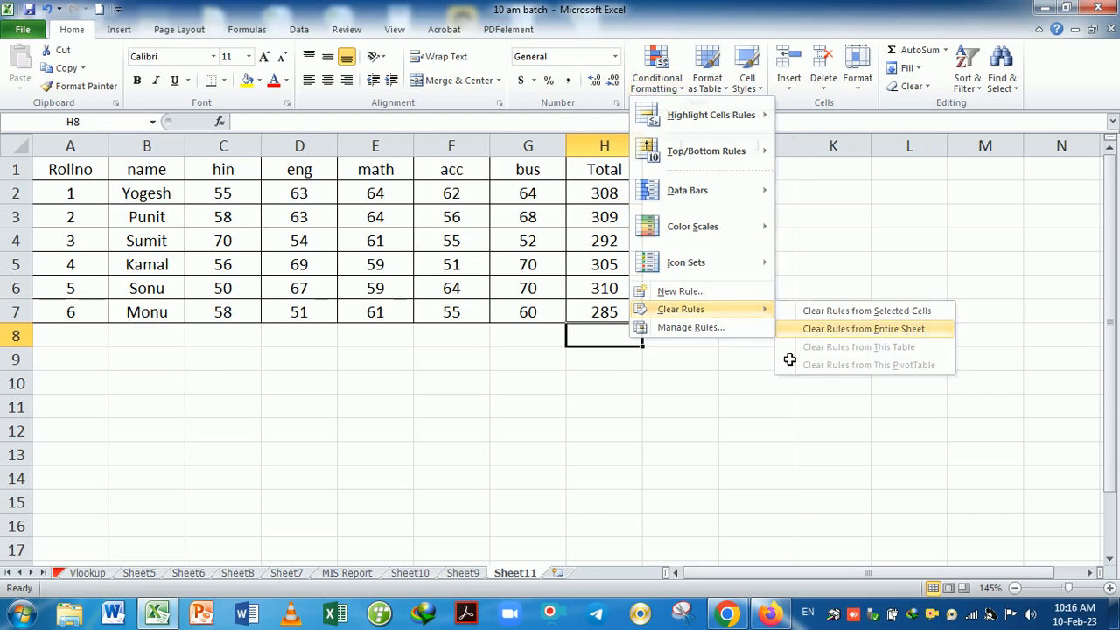
click(866, 328)
click(674, 394)
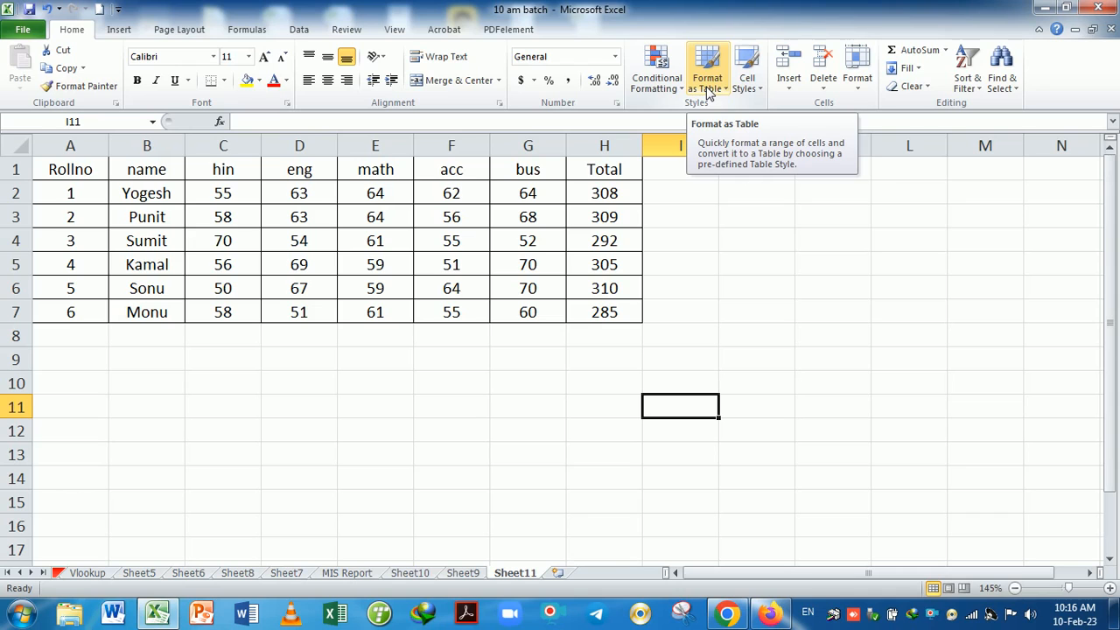
Format the range A1:H7 as a table in Table Style Light 1, with row 1 as the header row.
drag(82, 172, 602, 311)
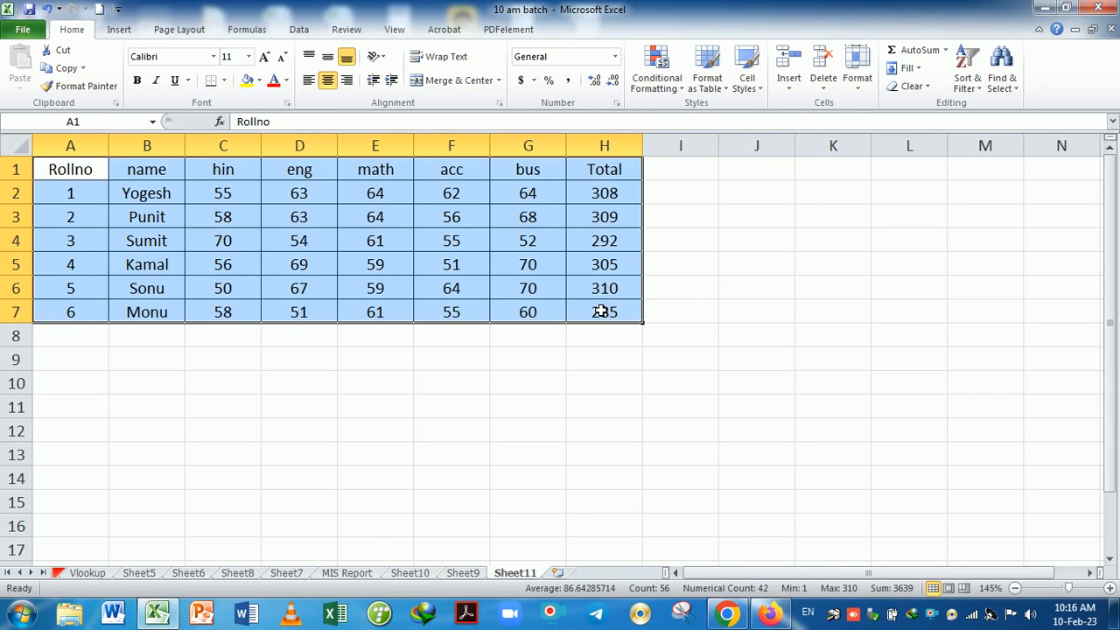
click(655, 88)
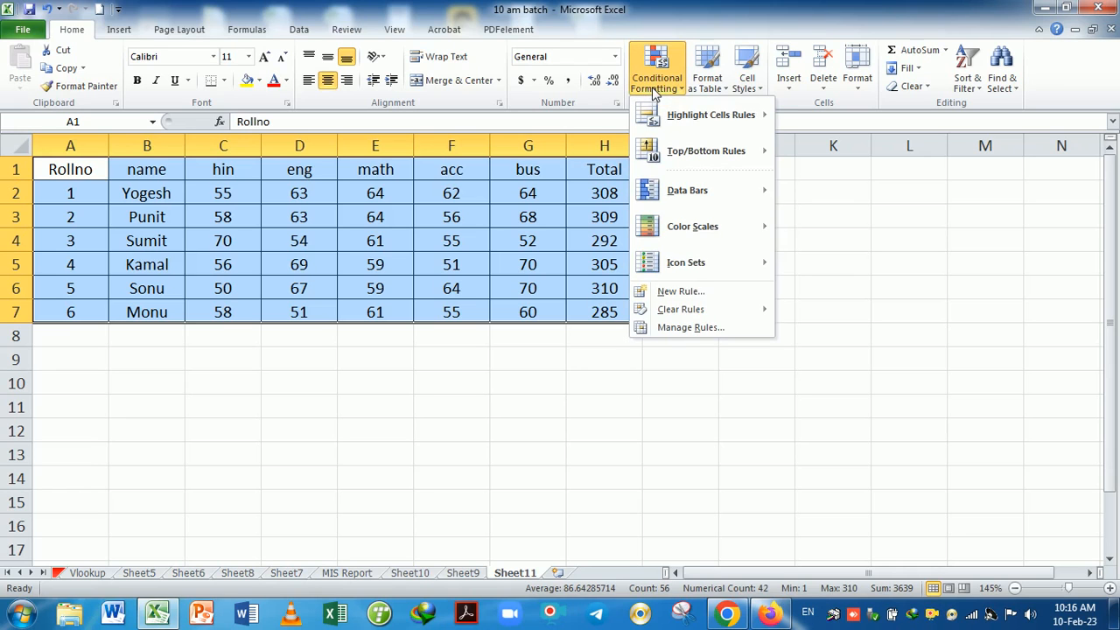
click(718, 88)
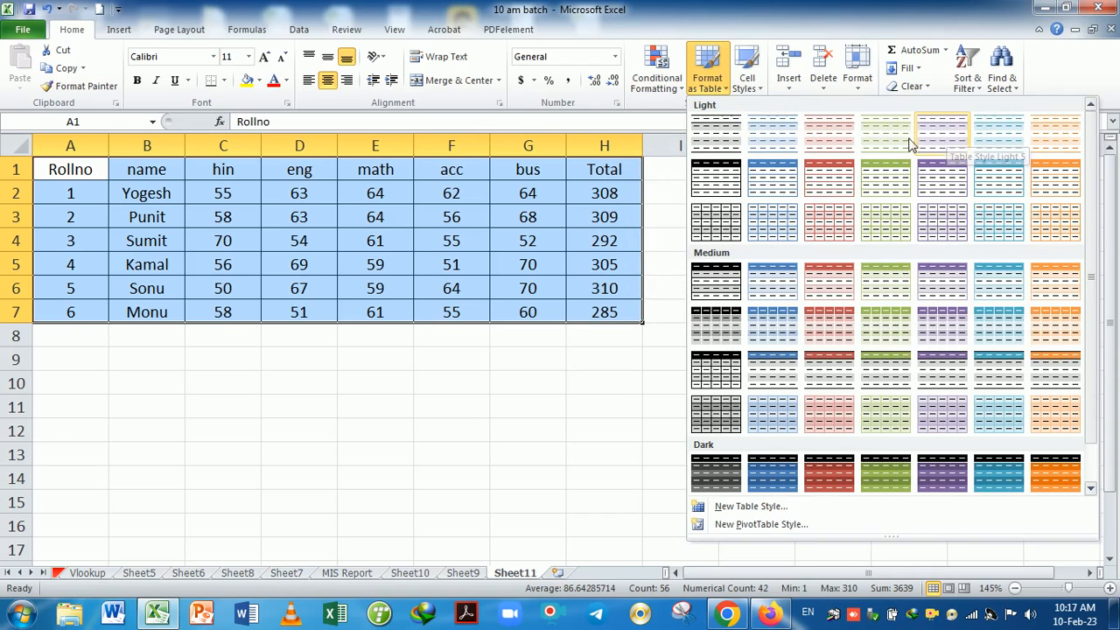
click(725, 144)
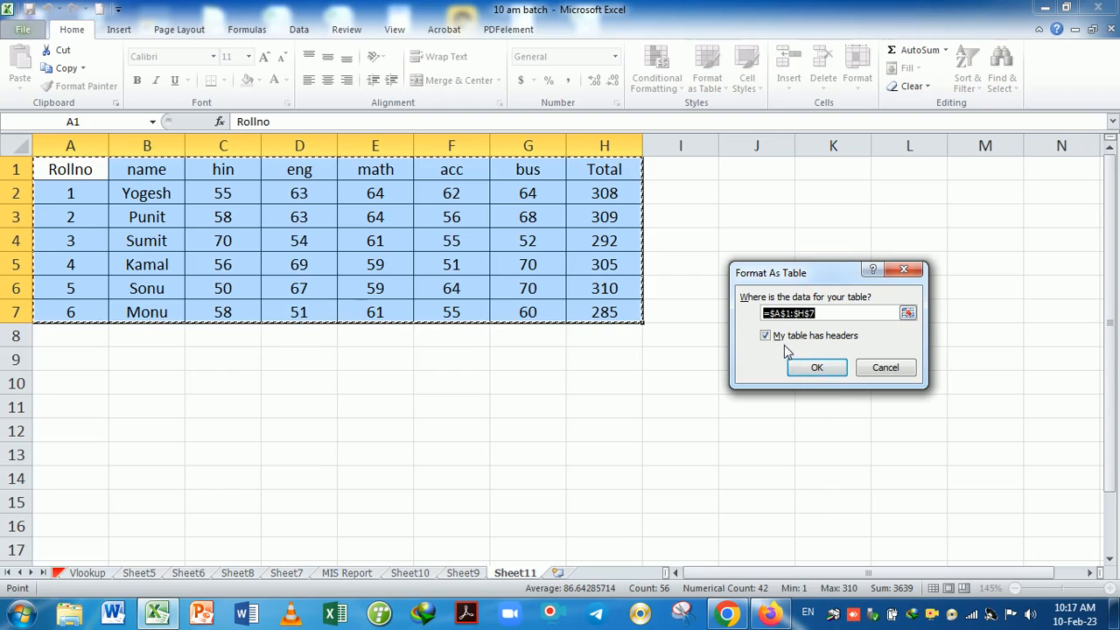
drag(808, 273, 809, 179)
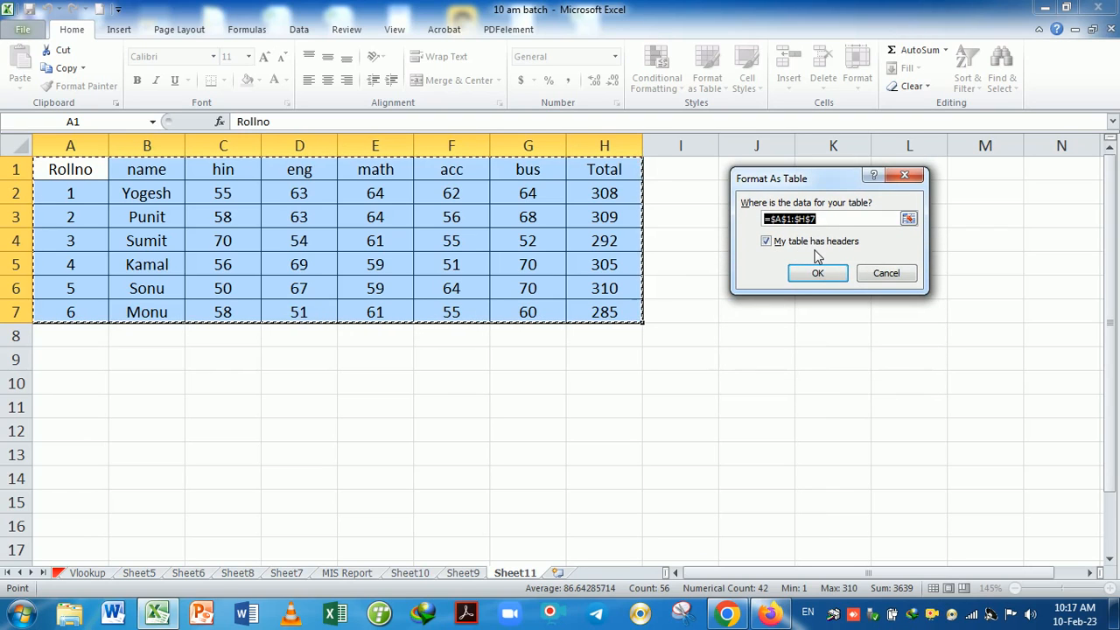
click(768, 241)
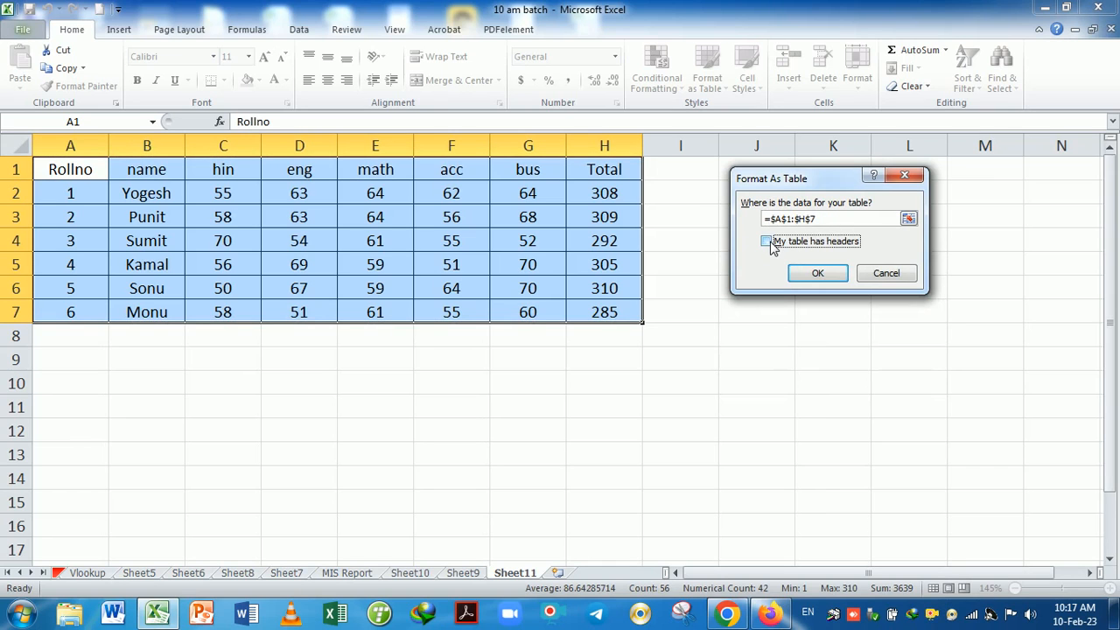
click(814, 275)
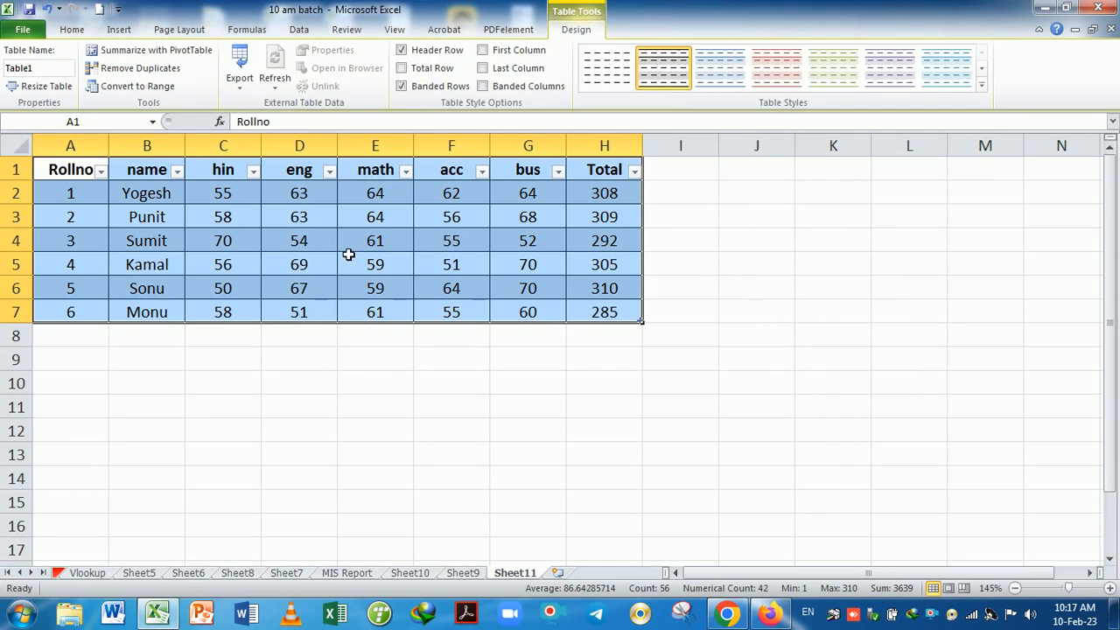
click(368, 224)
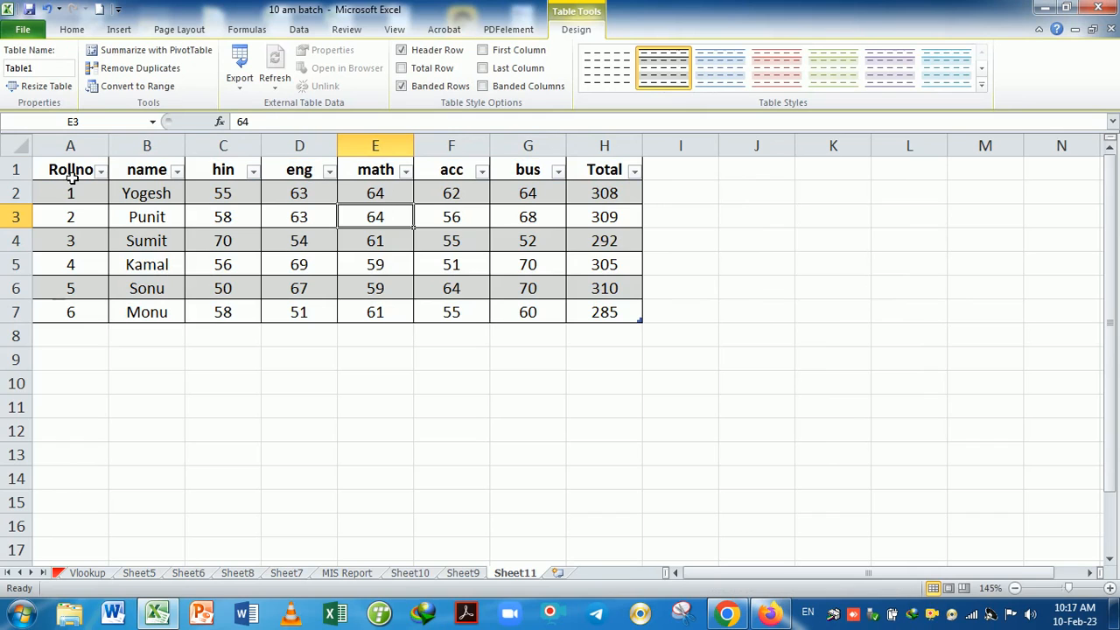
Turn off the filter arrows in the table's header row.
drag(72, 177, 580, 175)
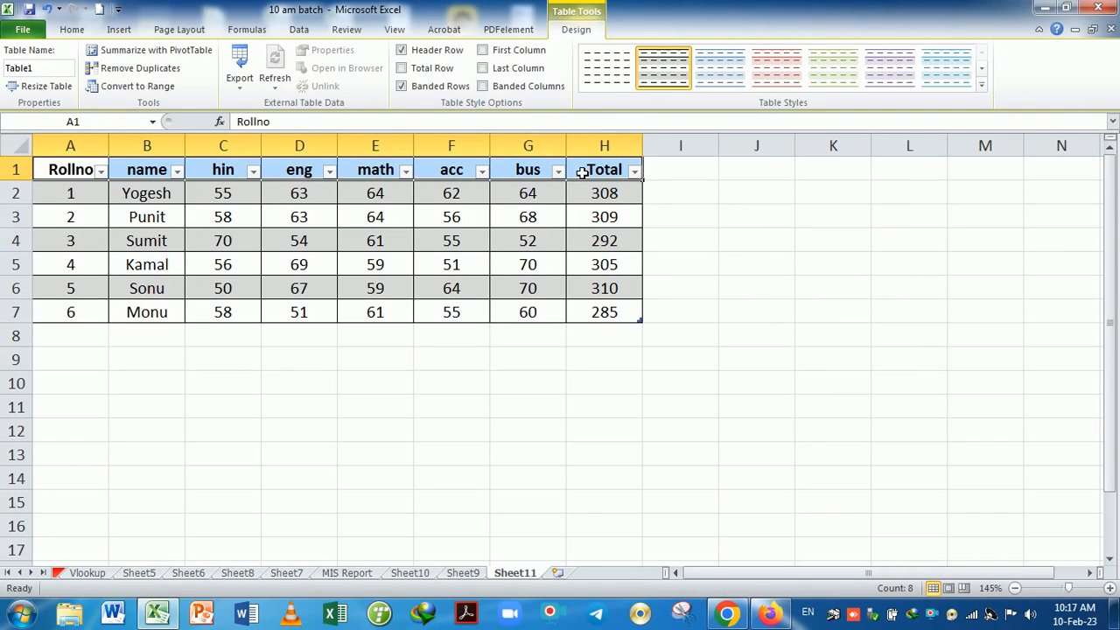
click(73, 30)
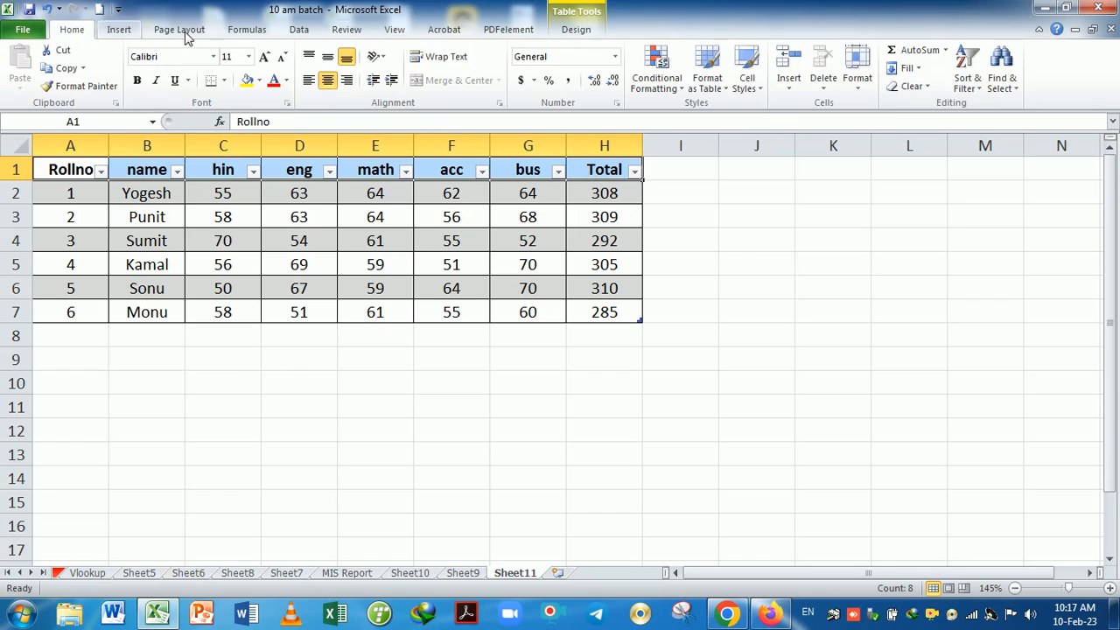
click(963, 97)
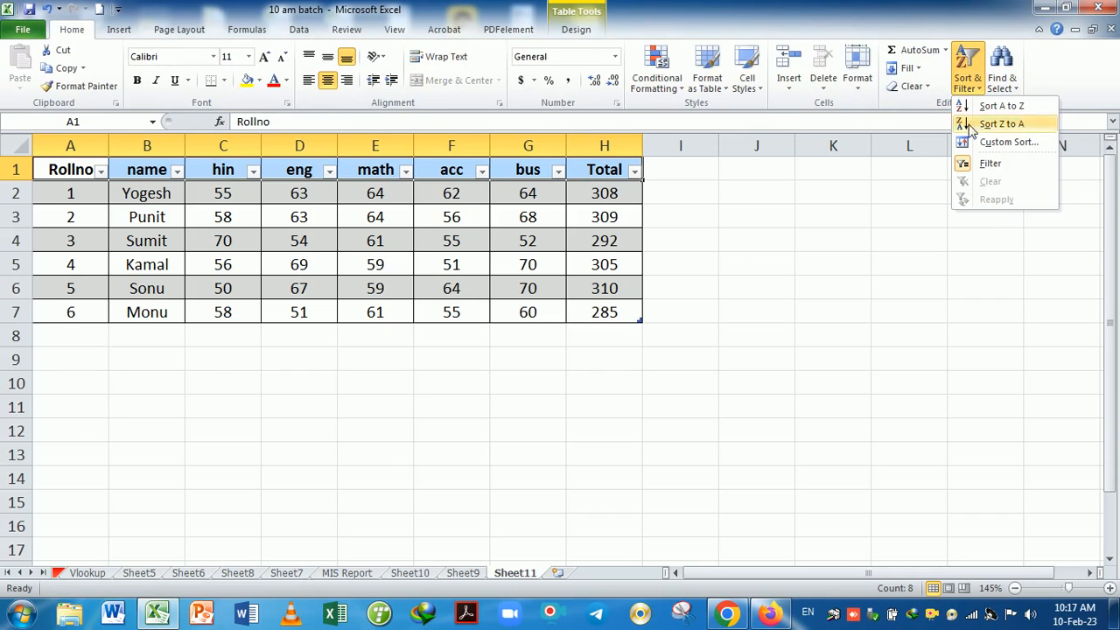
click(966, 164)
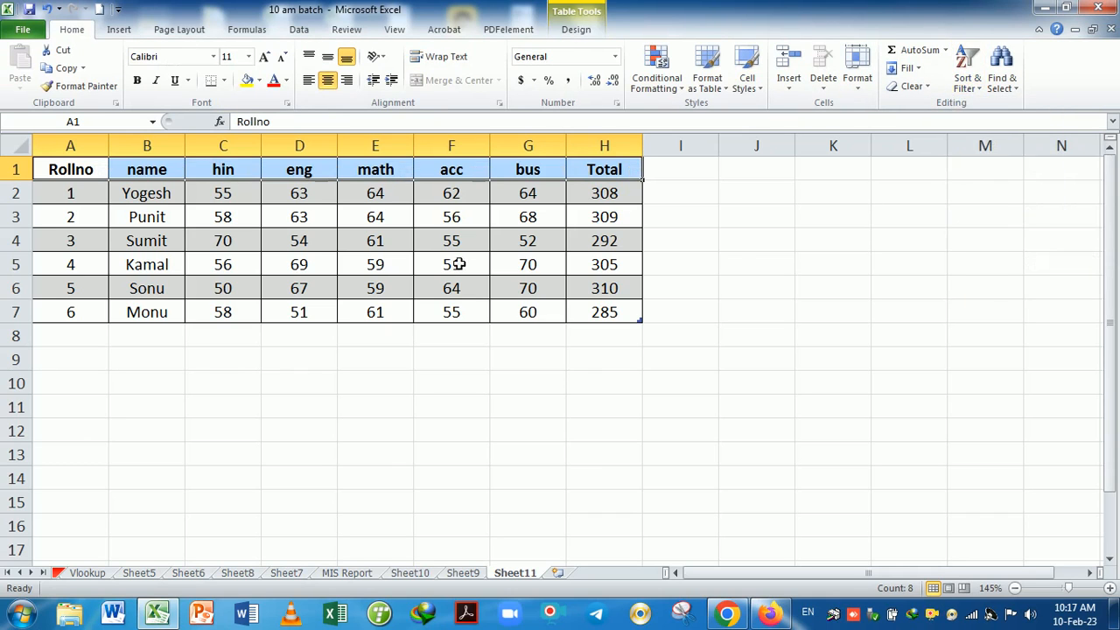
click(519, 224)
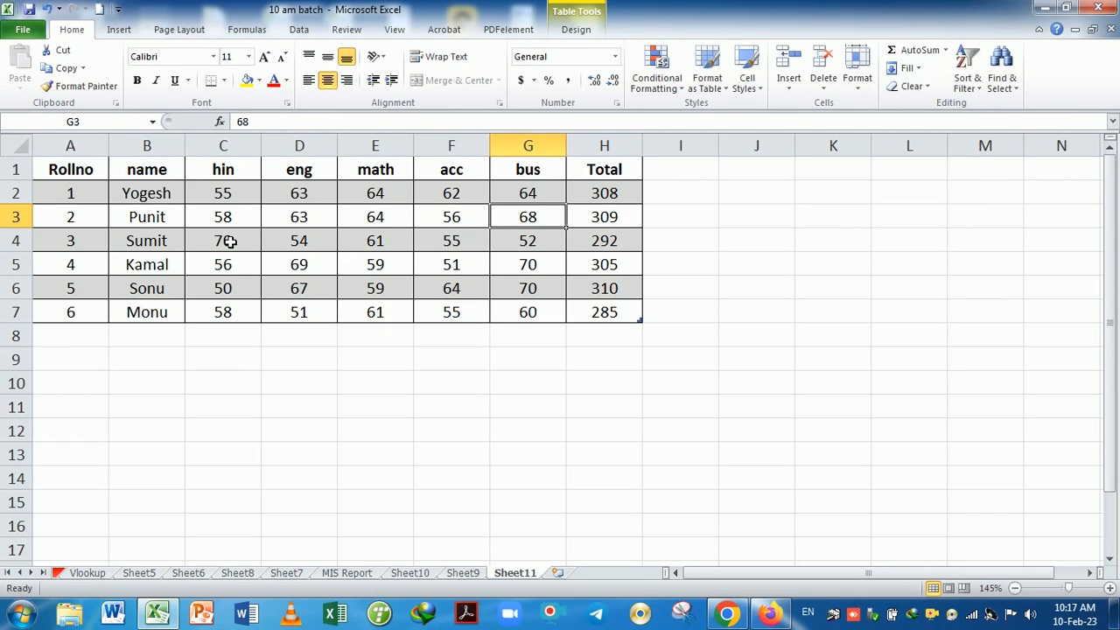
Browse the alternative table styles available for the marks table.
click(576, 31)
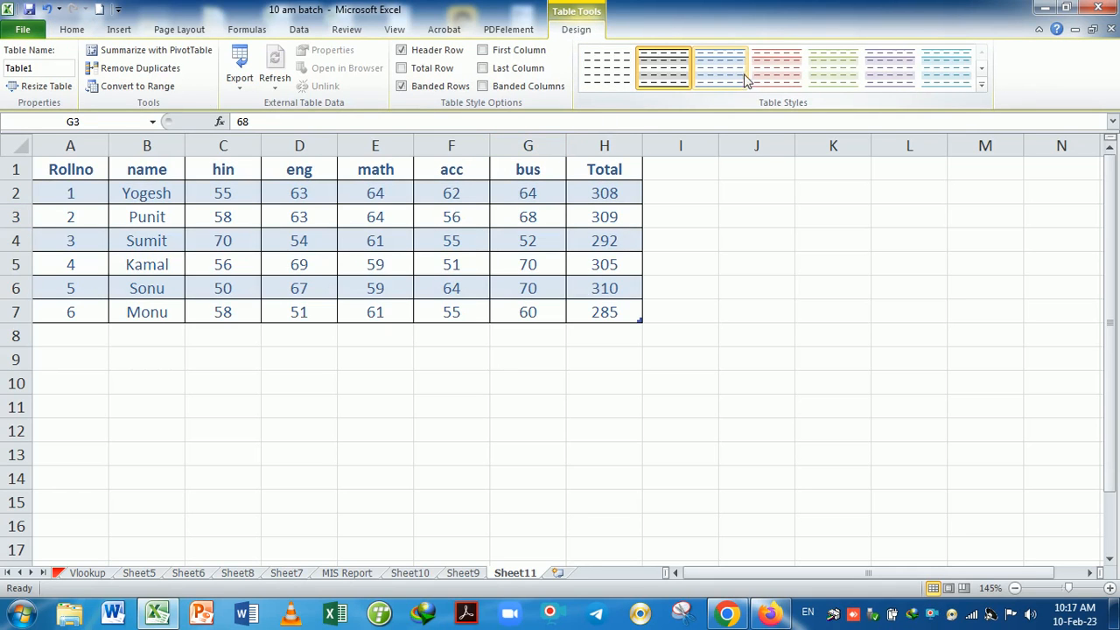
click(981, 68)
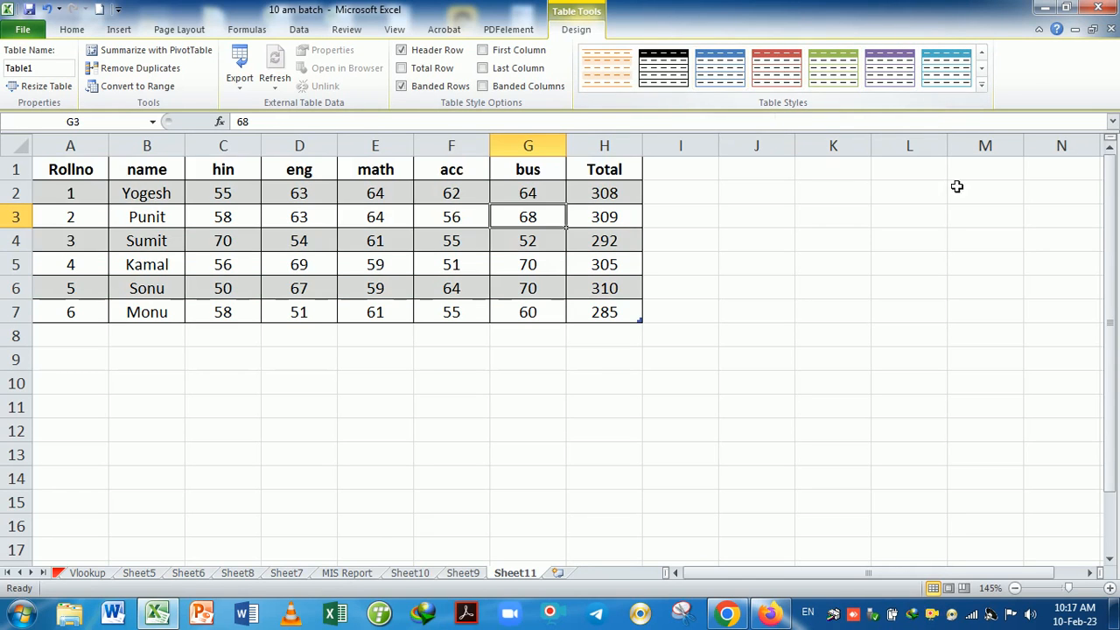
Advance cell by cell from G5 past the table's last cell to append a new empty row 8.
click(552, 256)
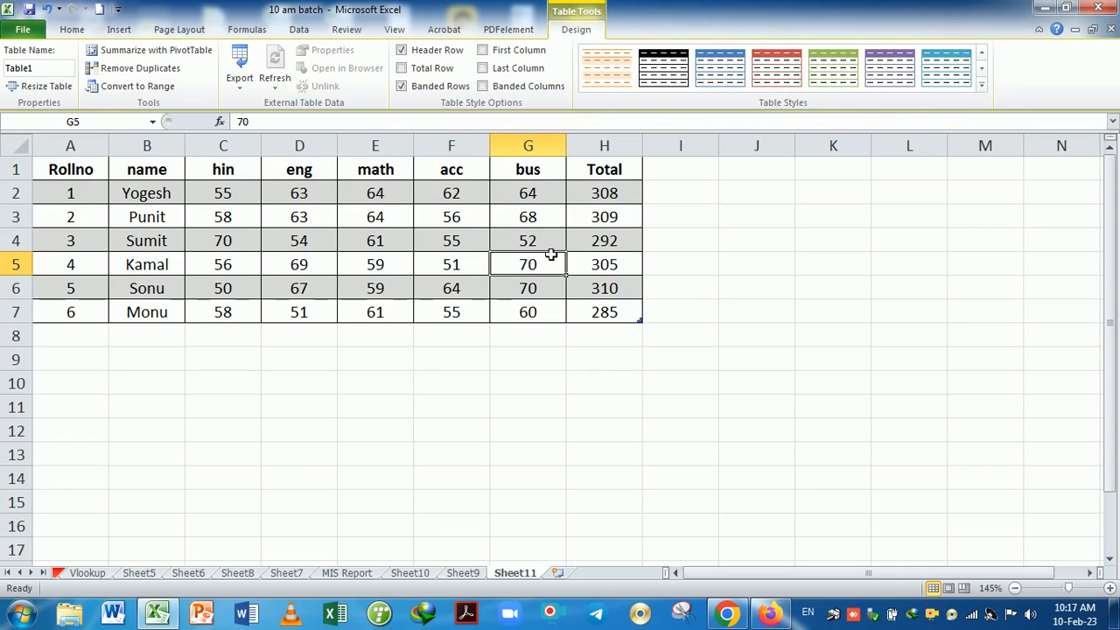
key(Tab)
key(Tab)
key(Tab)
key(Tab)
key(Tab)
key(Tab)
key(Tab)
key(Tab)
key(Tab)
key(Tab)
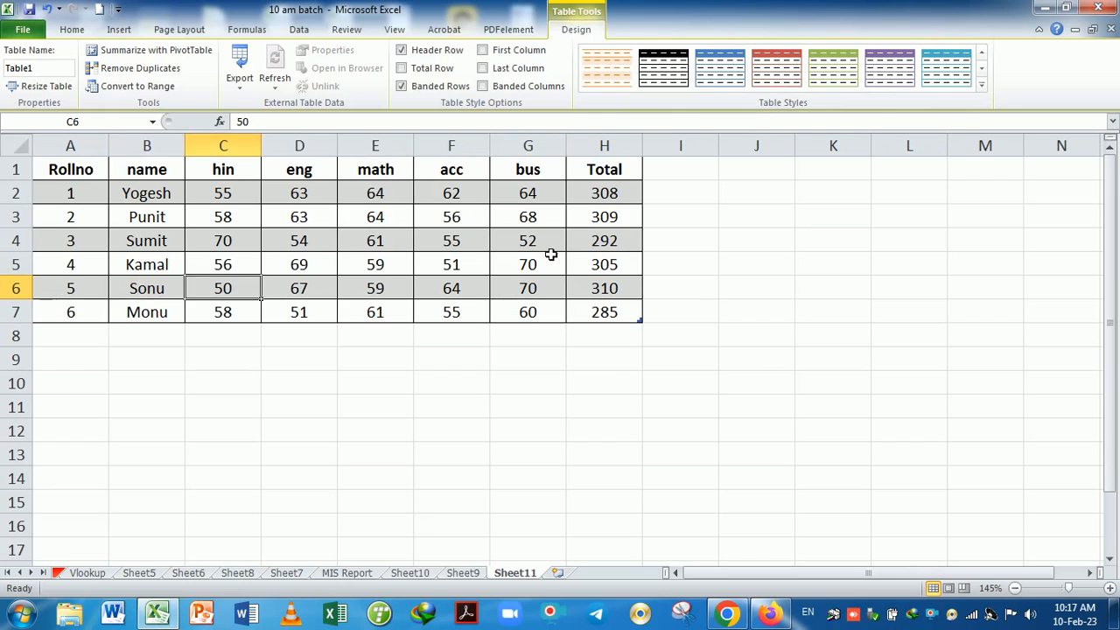
key(Tab)
key(Tab)
key(Tab)
key(Tab)
key(Tab)
key(Tab)
key(Tab)
key(Tab)
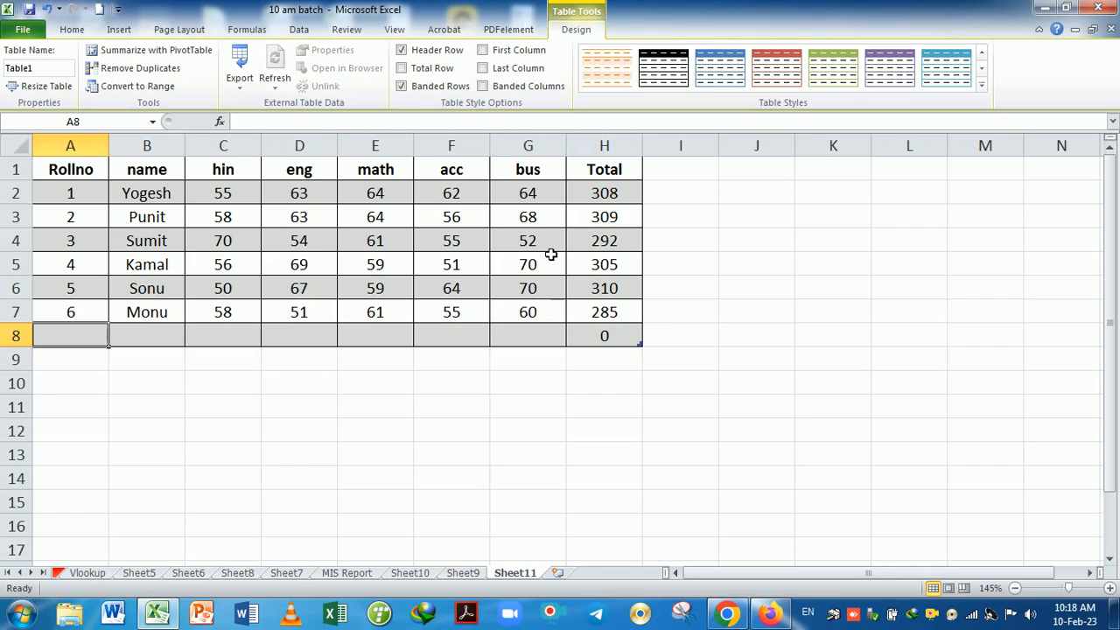
Advance cell by cell from H8 past the table's end repeatedly to append empty rows down to row 14.
click(599, 337)
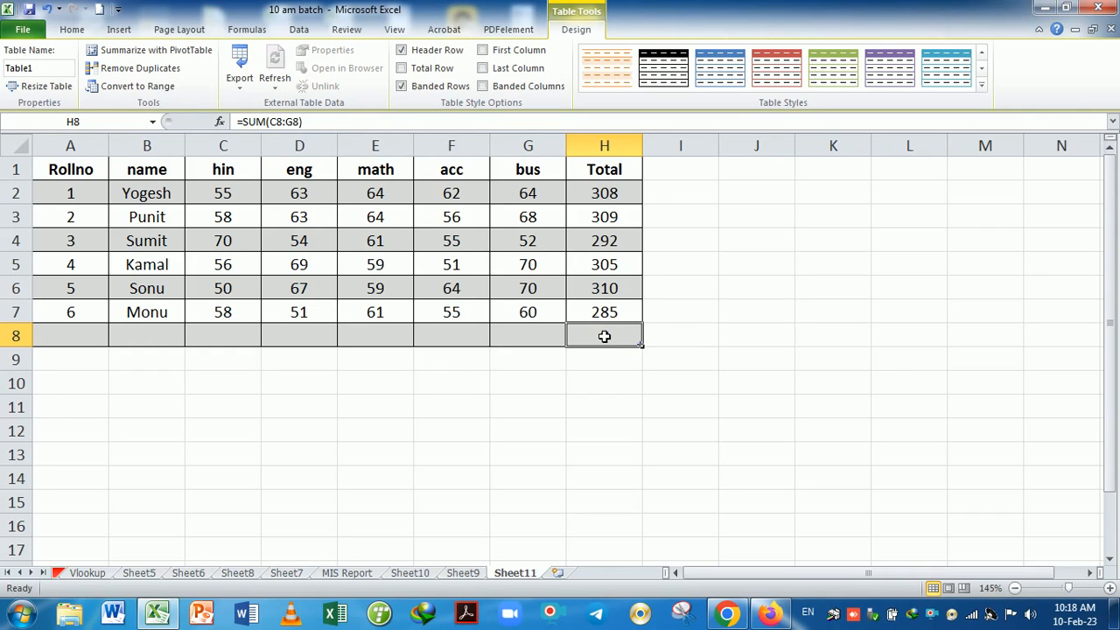
key(Tab)
key(Tab)
key(Tab)
key(Tab)
key(Tab)
key(Tab)
key(Tab)
key(Tab)
key(Tab)
key(Tab)
key(Tab)
key(Tab)
key(Tab)
key(Tab)
key(Tab)
key(Tab)
key(Tab)
key(Tab)
key(Tab)
key(Tab)
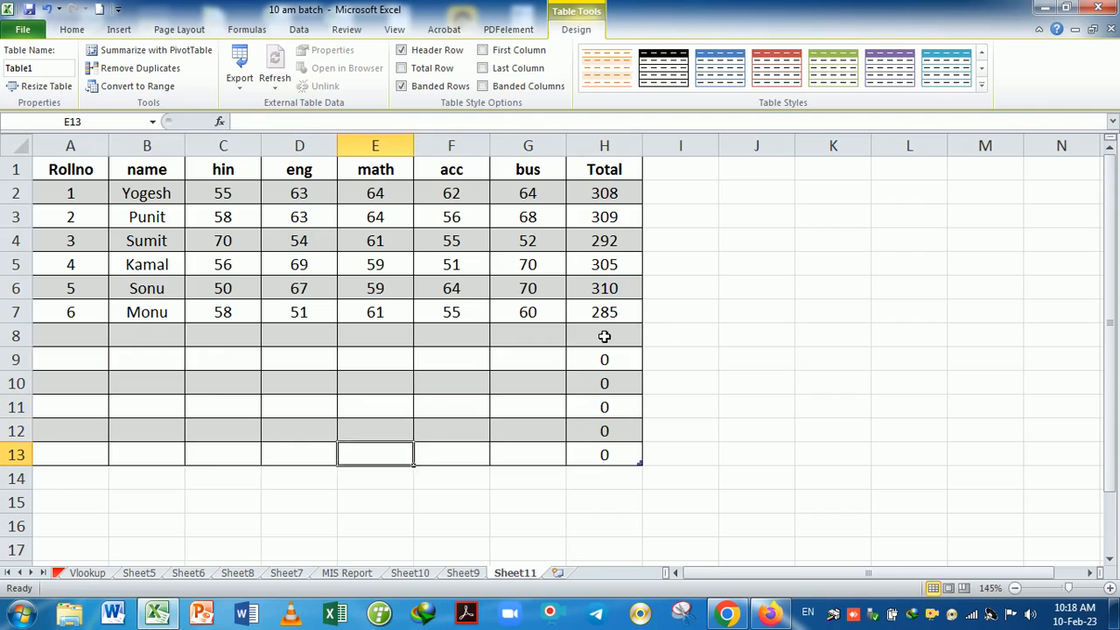
key(Tab)
key(Tab)
key(Tab)
key(Tab)
key(Tab)
key(Tab)
key(Tab)
key(Tab)
key(Tab)
key(Tab)
Enter roll number 7 and the new student's name in row 8 of the marks table.
click(93, 343)
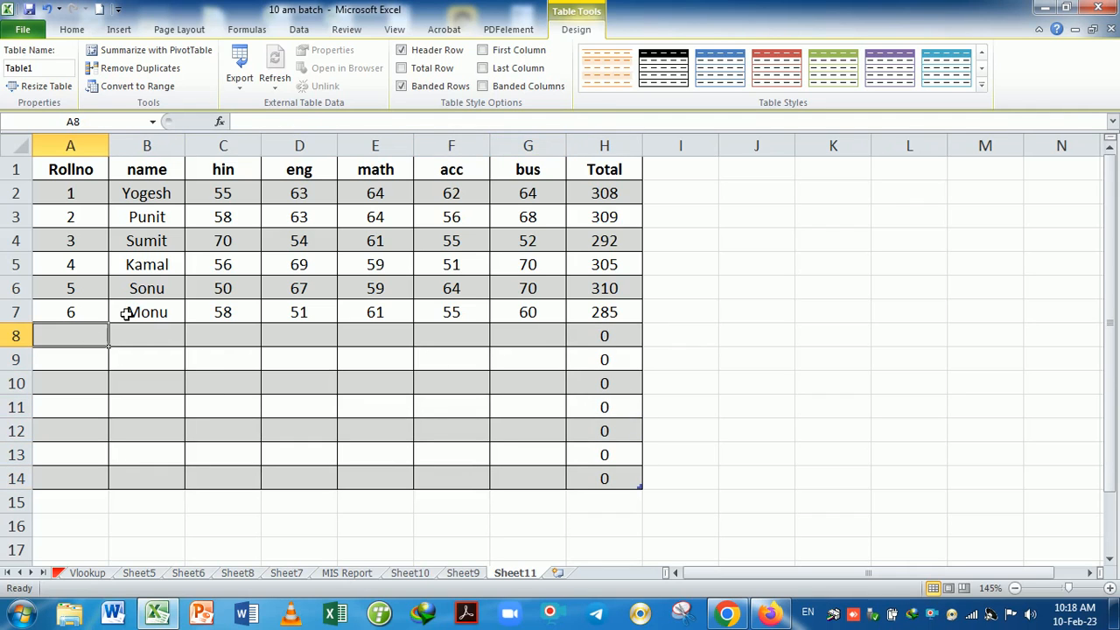
text(7)
key(Tab)
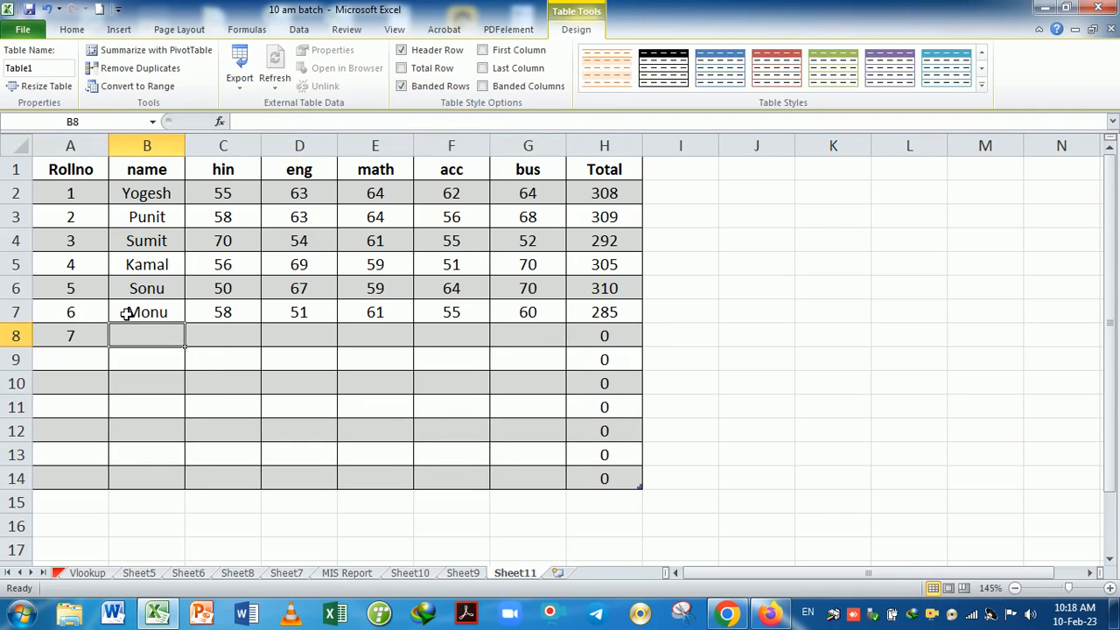
text(Inderjeet)
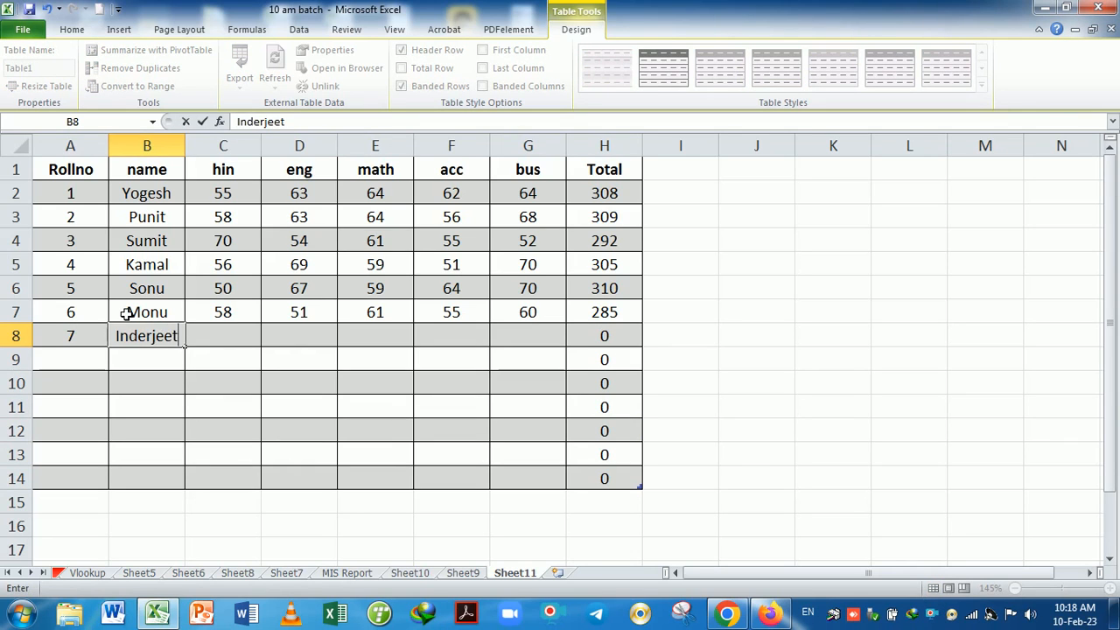
key(Tab)
Enter the row 8 marks: 90 for hin, 90 for eng, 90 for math and 80 for acc.
text(90)
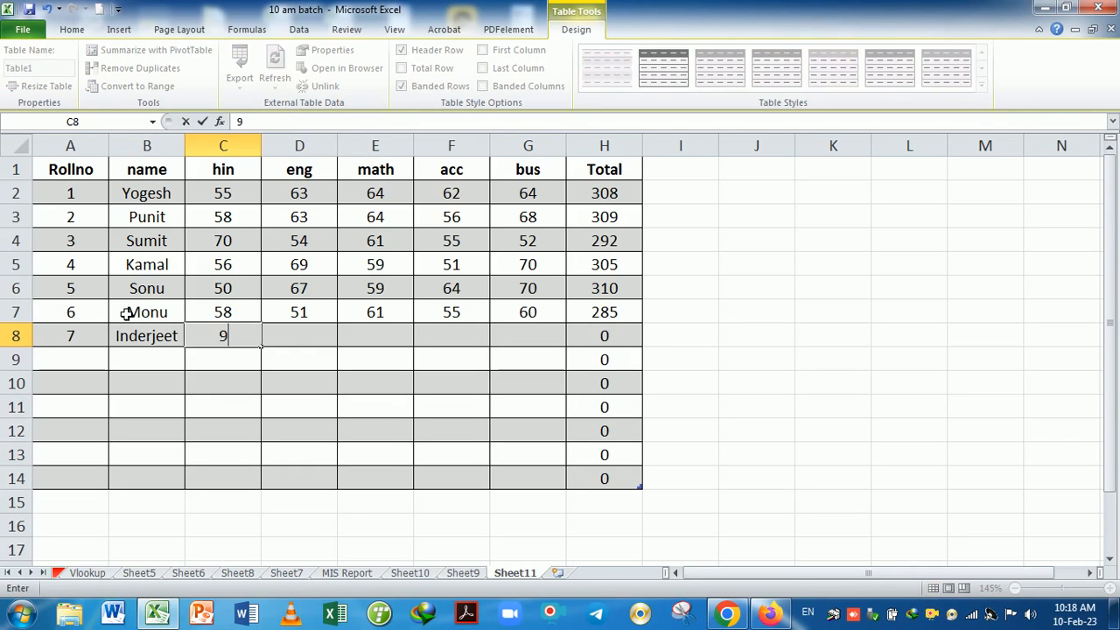
key(Tab)
text(90)
key(Tab)
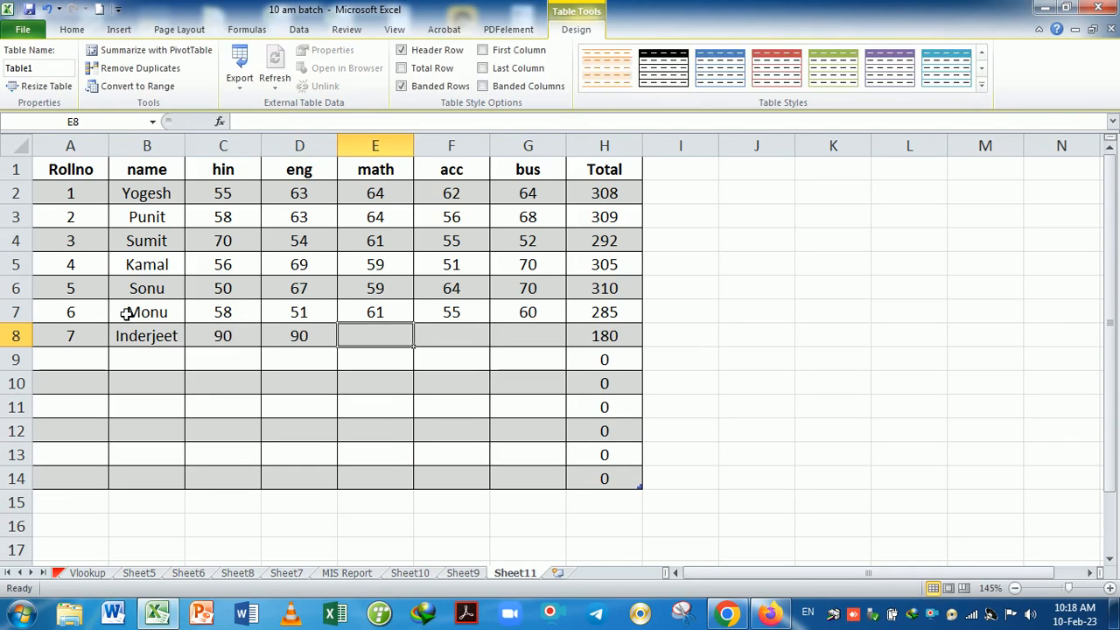
text(090)
key(Tab)
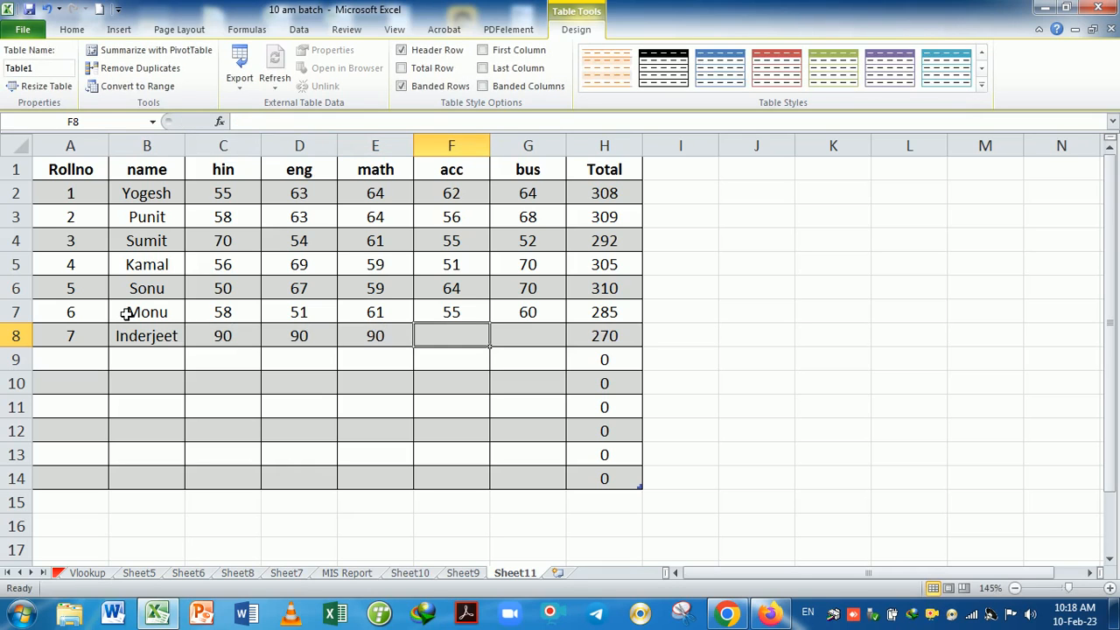
text(80)
key(Return)
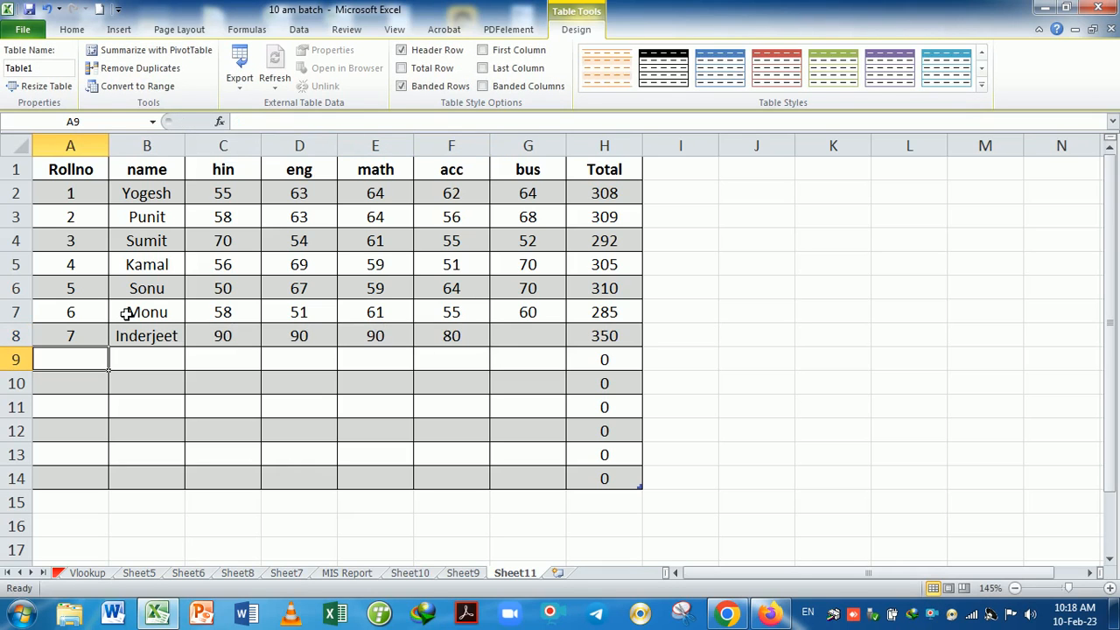
Enter the missing bus mark of 50 for student 7 in cell G8.
key(Up)
key(Right)
key(Right)
key(Right)
key(Right)
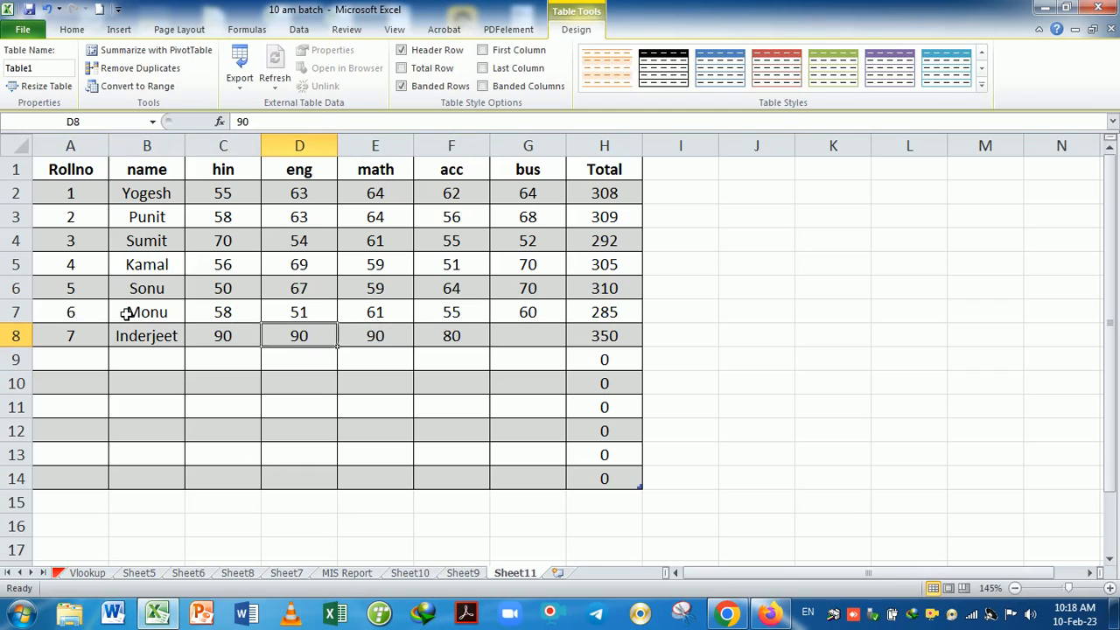
key(Right)
key(Right)
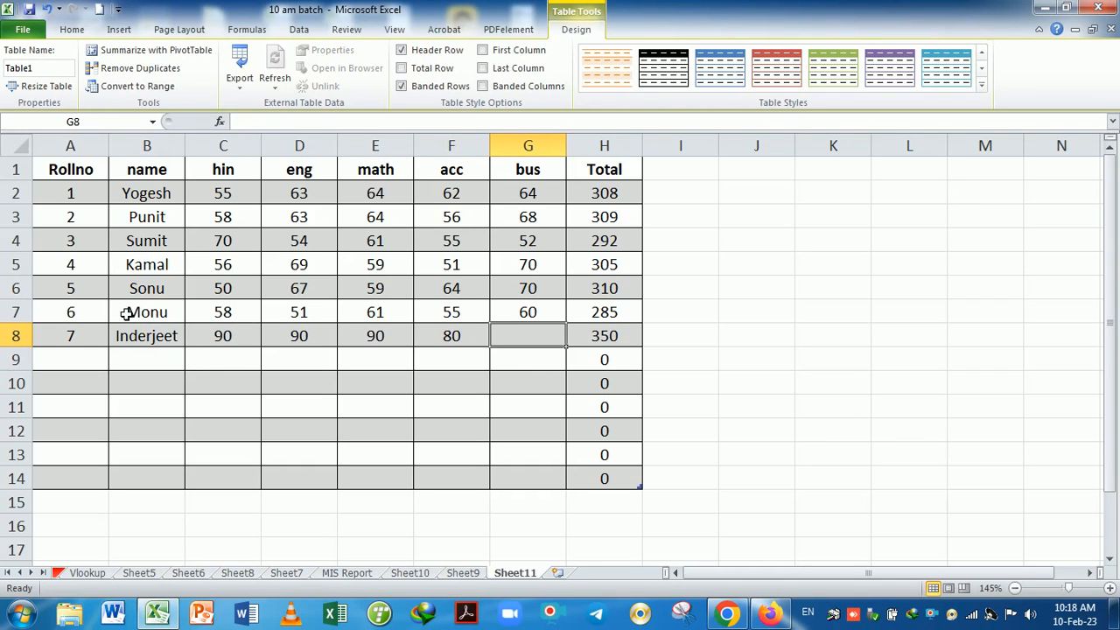
text(50)
key(Return)
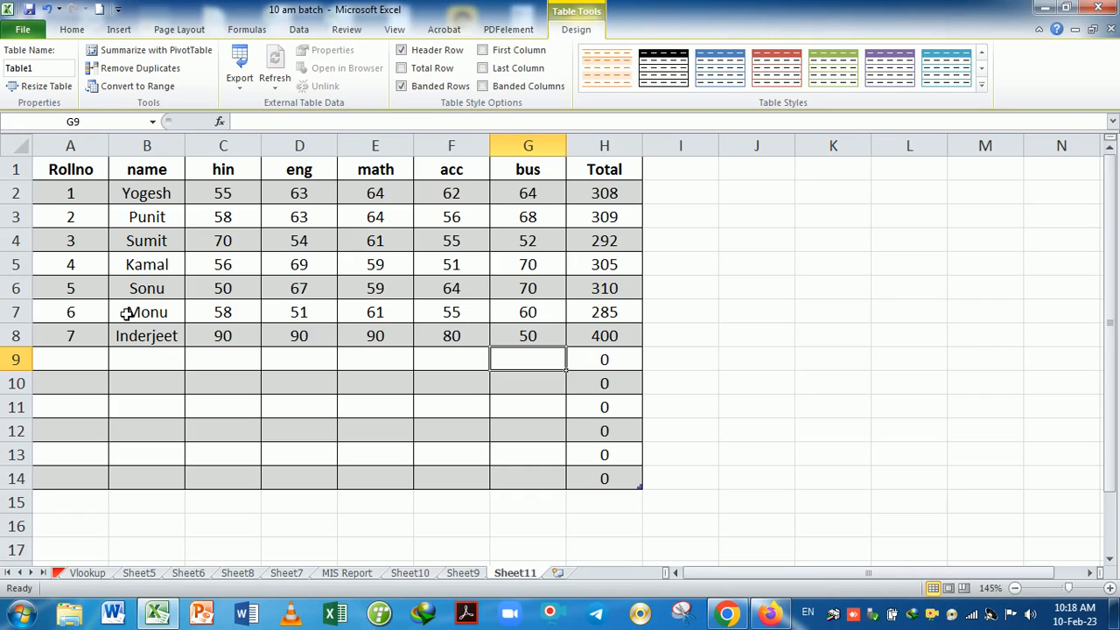
Restyle the marks table with the aqua style that has a solid coloured header and light banded rows.
click(983, 55)
click(982, 70)
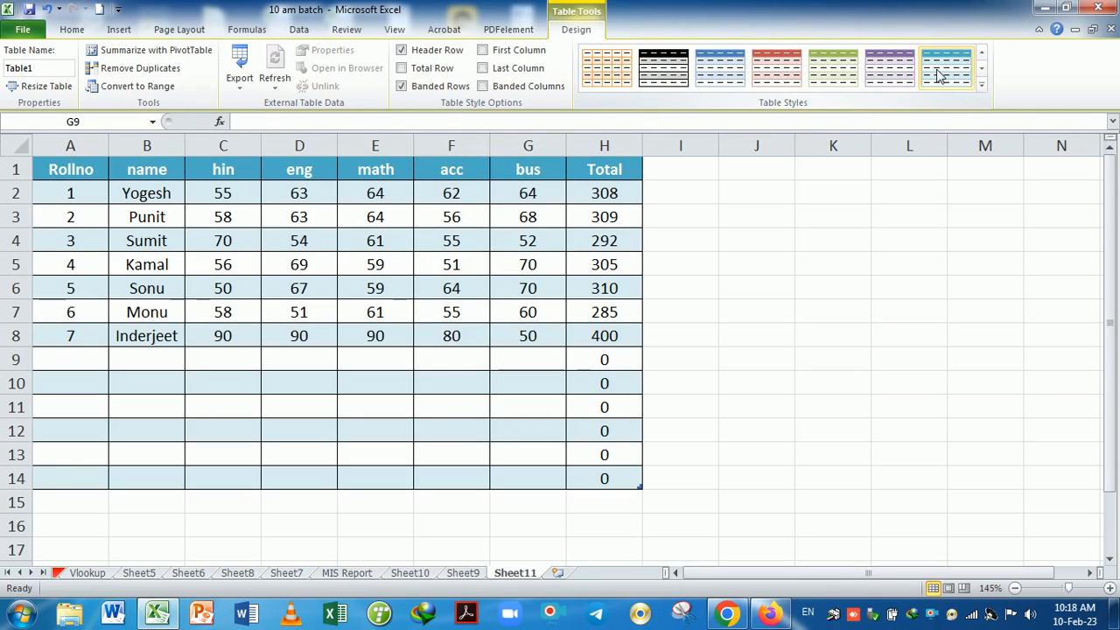
click(938, 75)
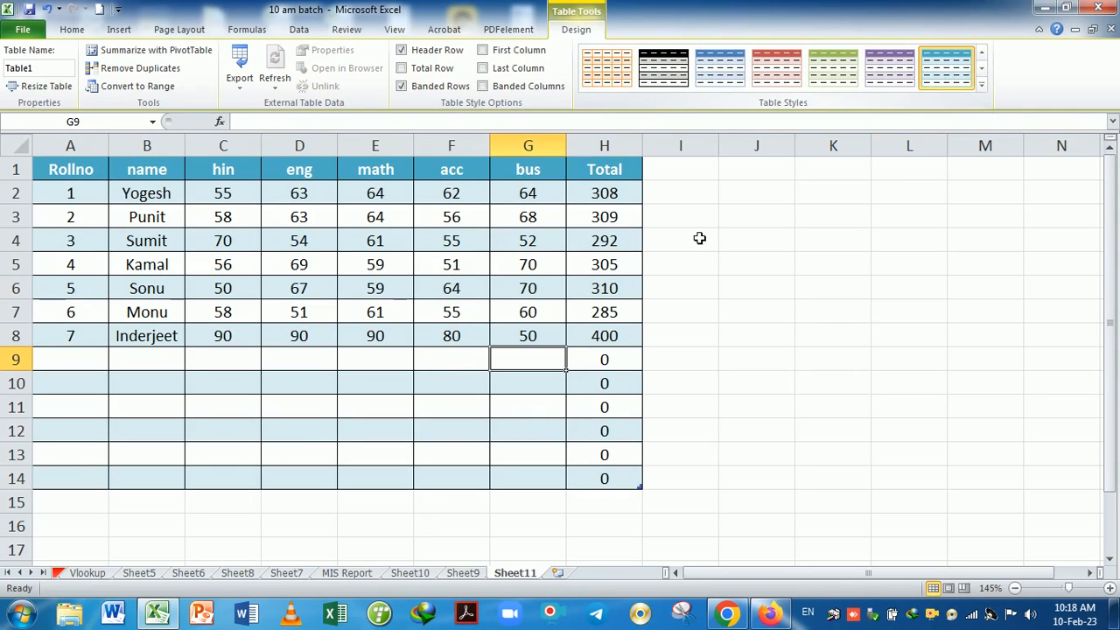
Preview the Good cell style on cell G5 without applying it.
click(530, 272)
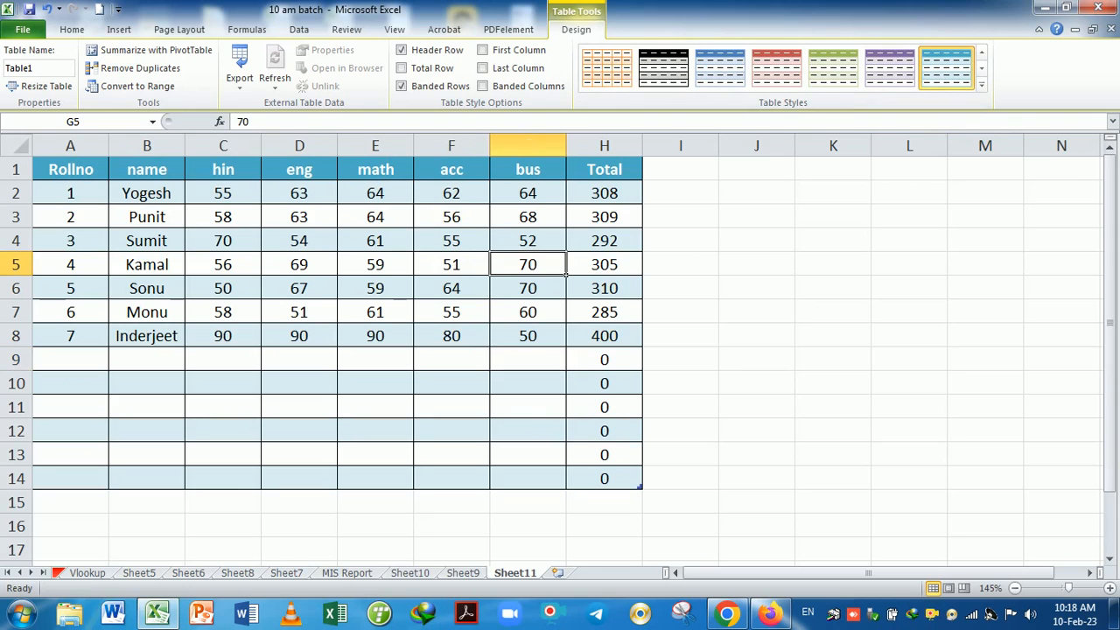
click(73, 33)
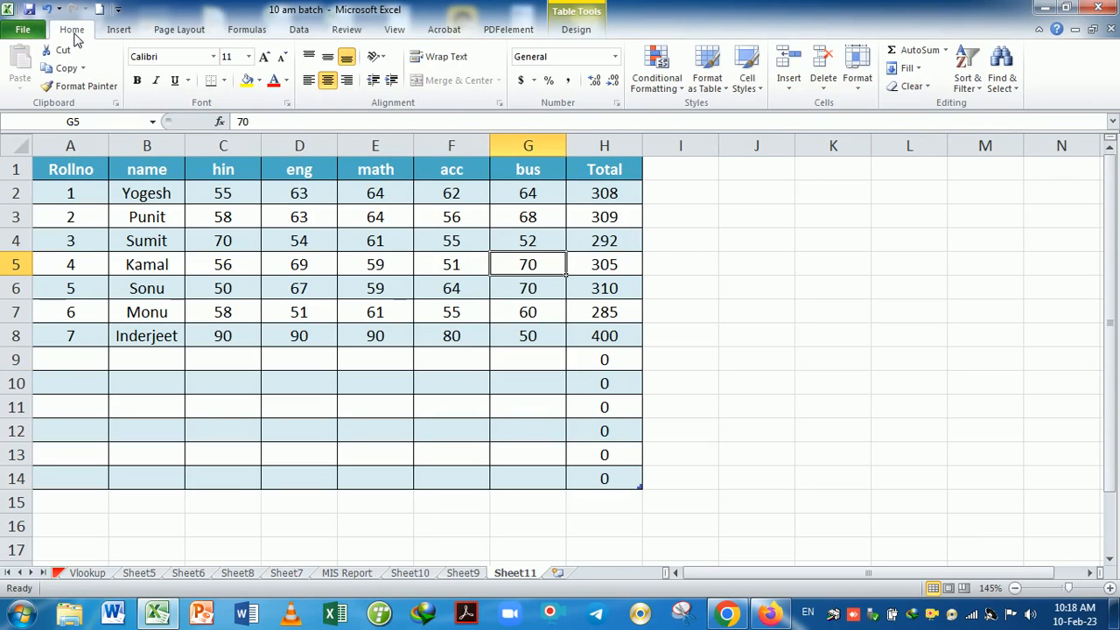
click(747, 87)
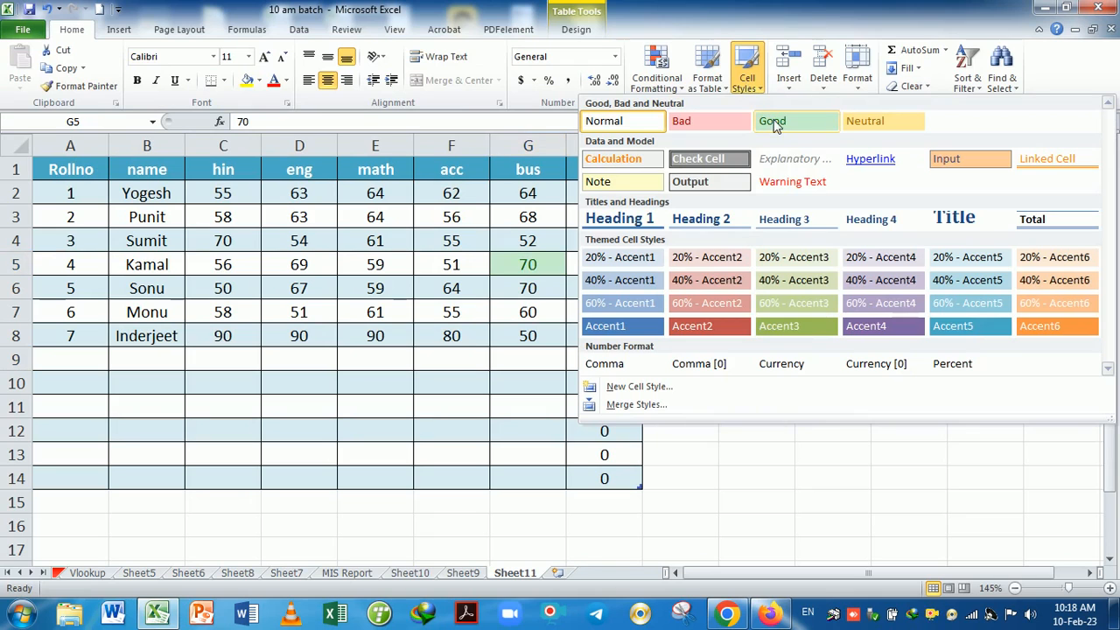
key(Escape)
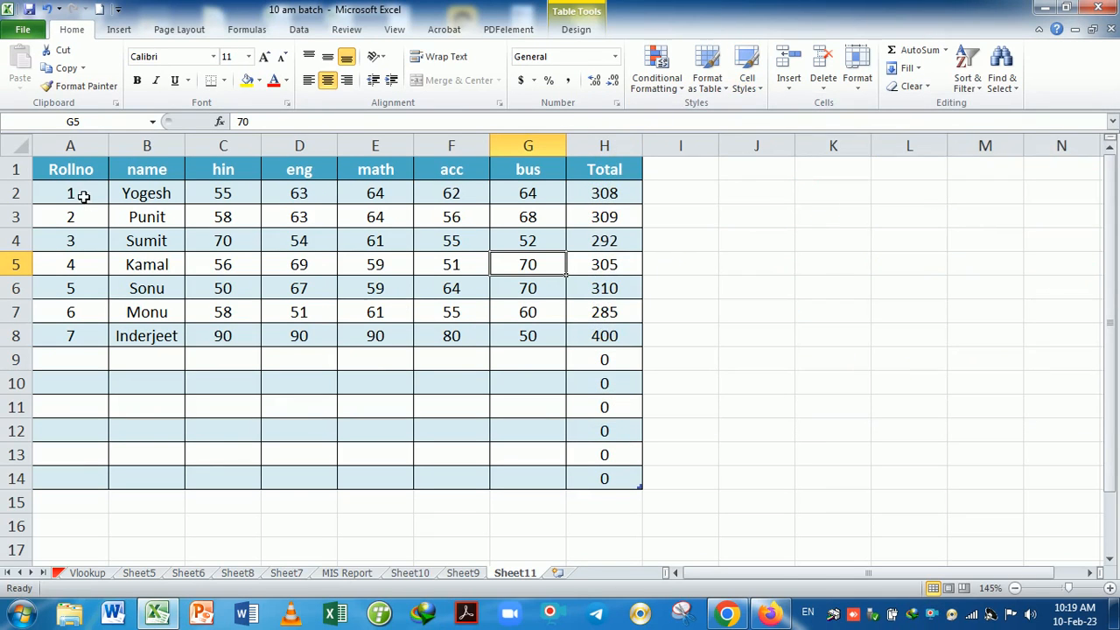
Preview cell styles such as Currency on the table body A2:H14, leaving its formatting as is.
drag(77, 191, 604, 484)
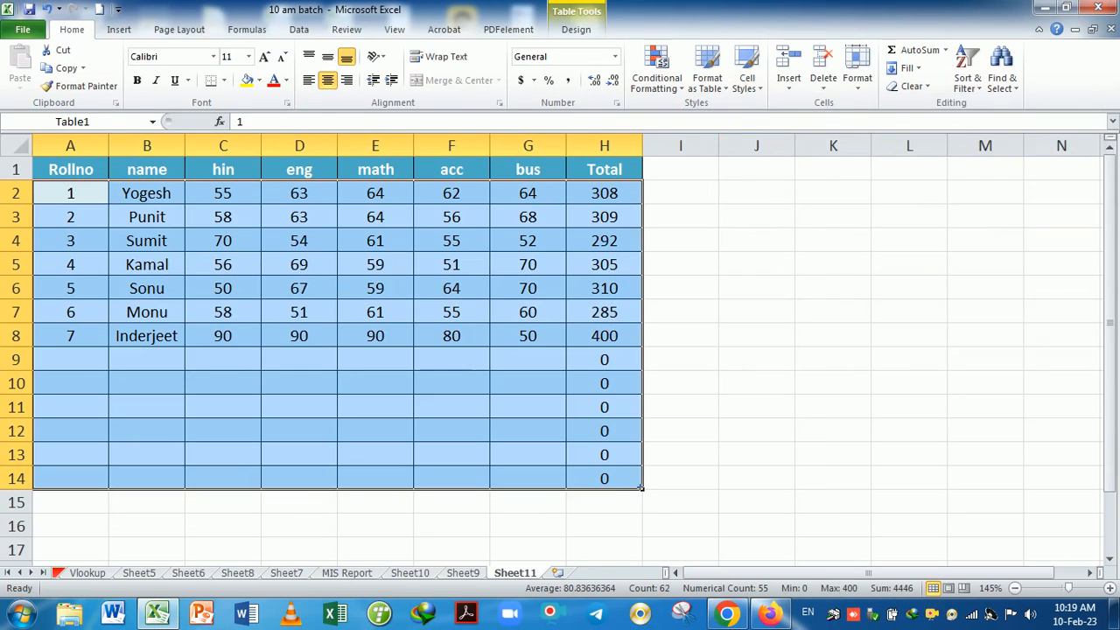
click(756, 89)
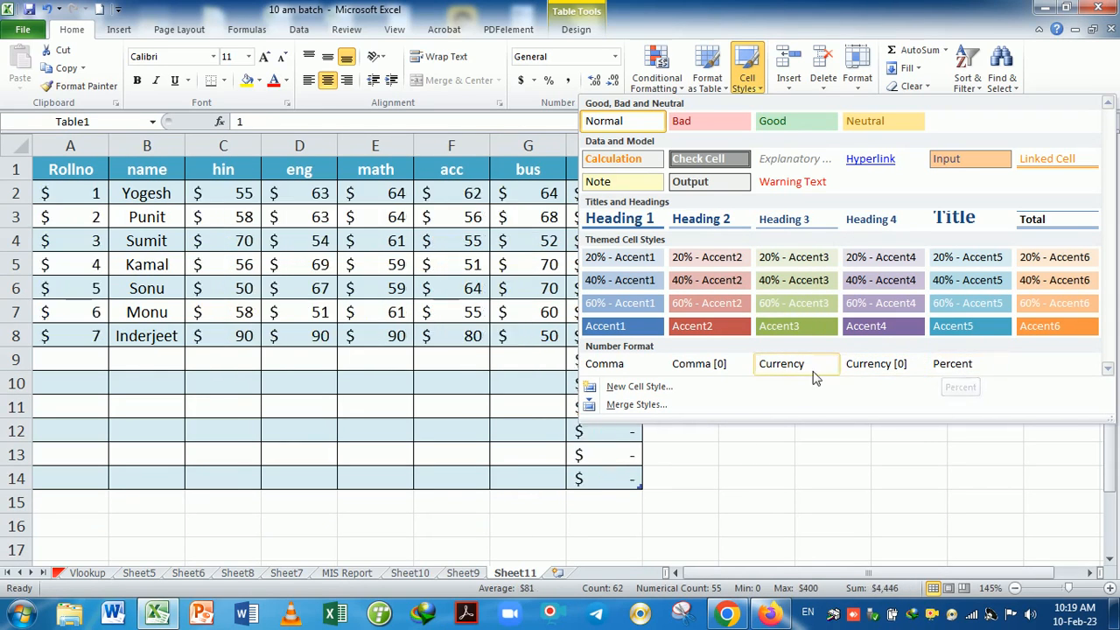
click(825, 507)
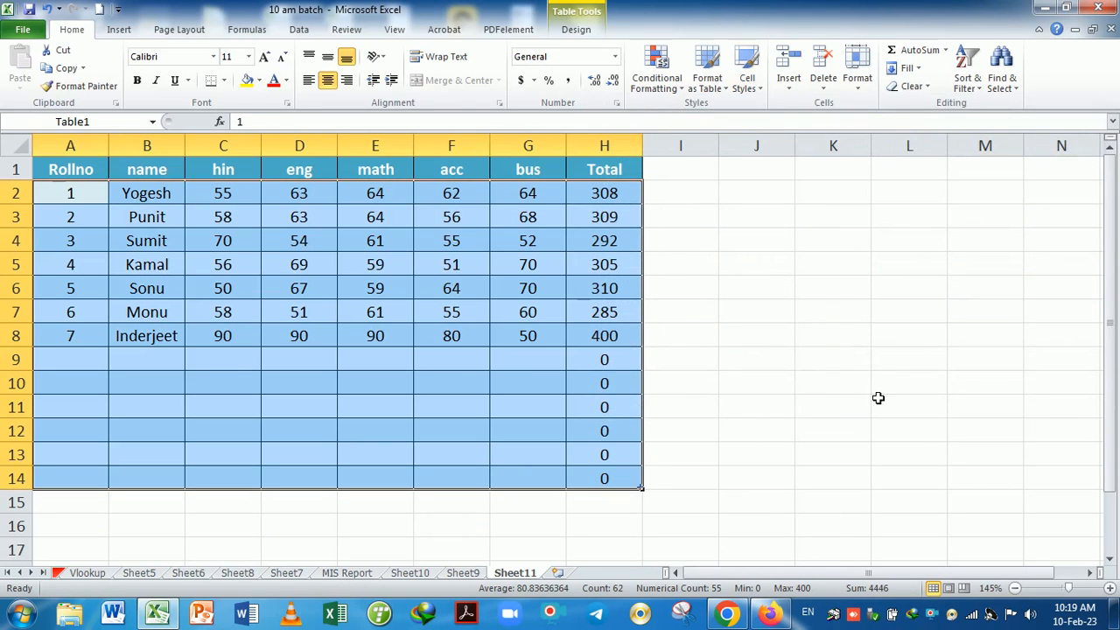
click(878, 391)
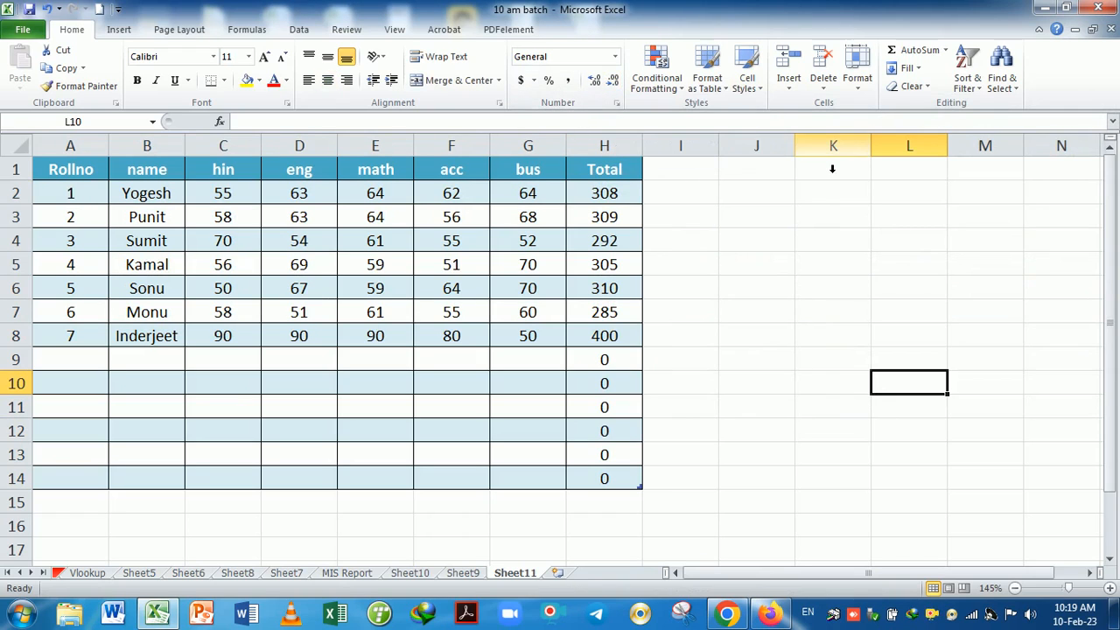
Insert a new sheet column before the Total column of the marks table.
click(790, 87)
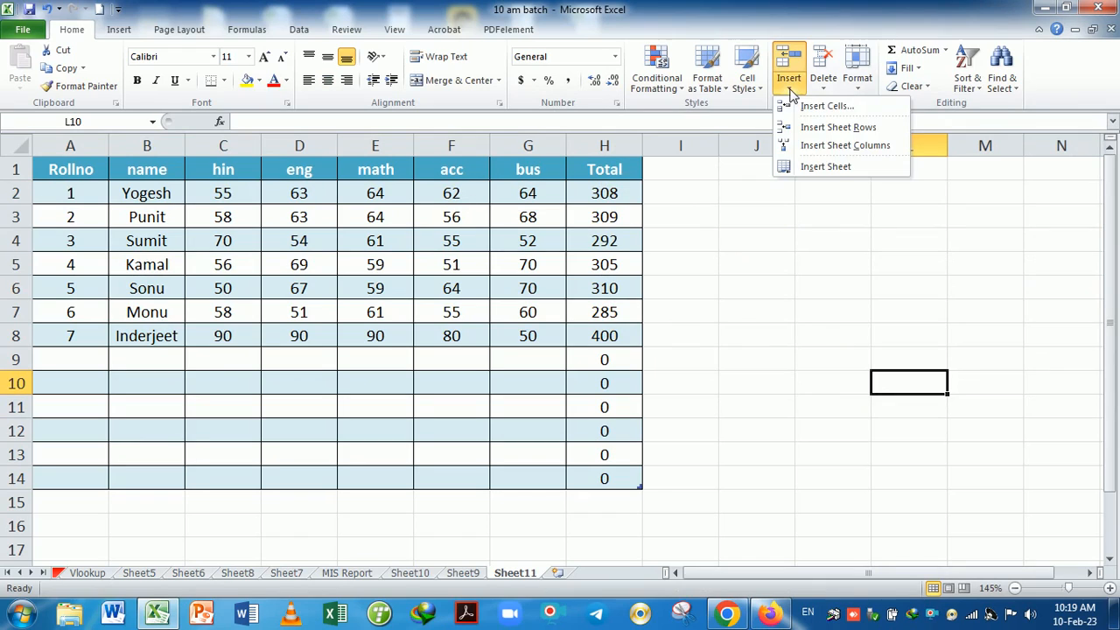
click(757, 213)
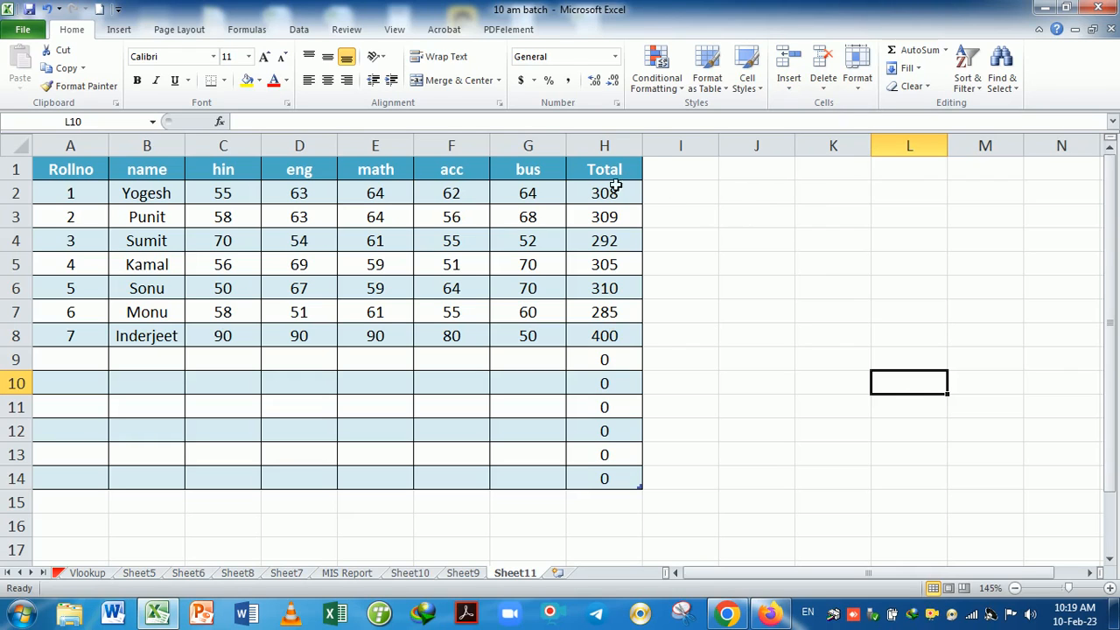
click(597, 161)
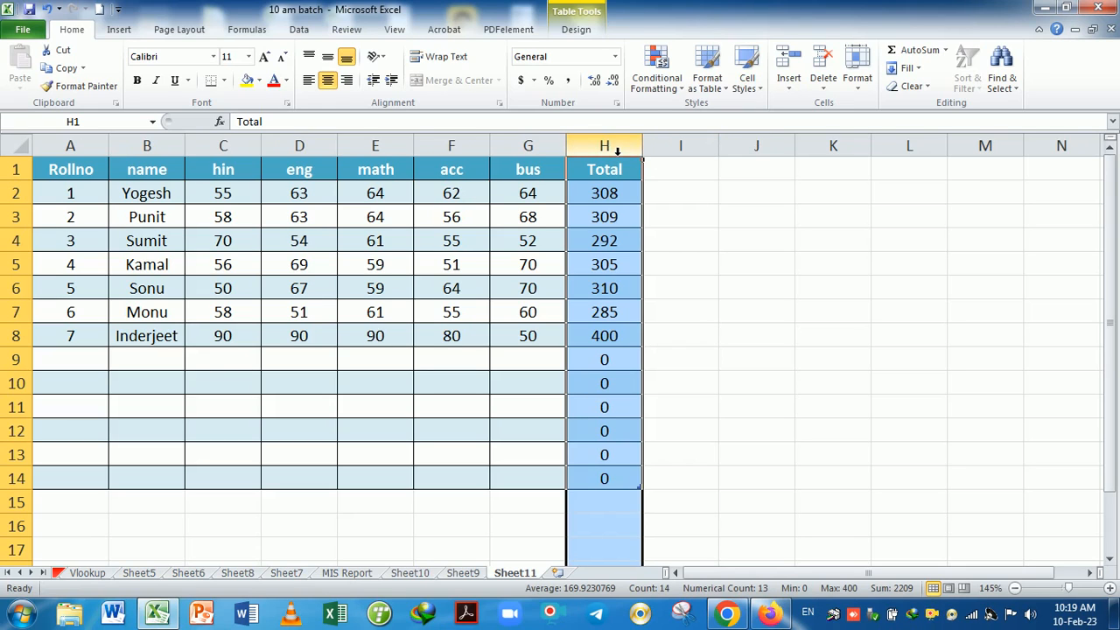
click(788, 87)
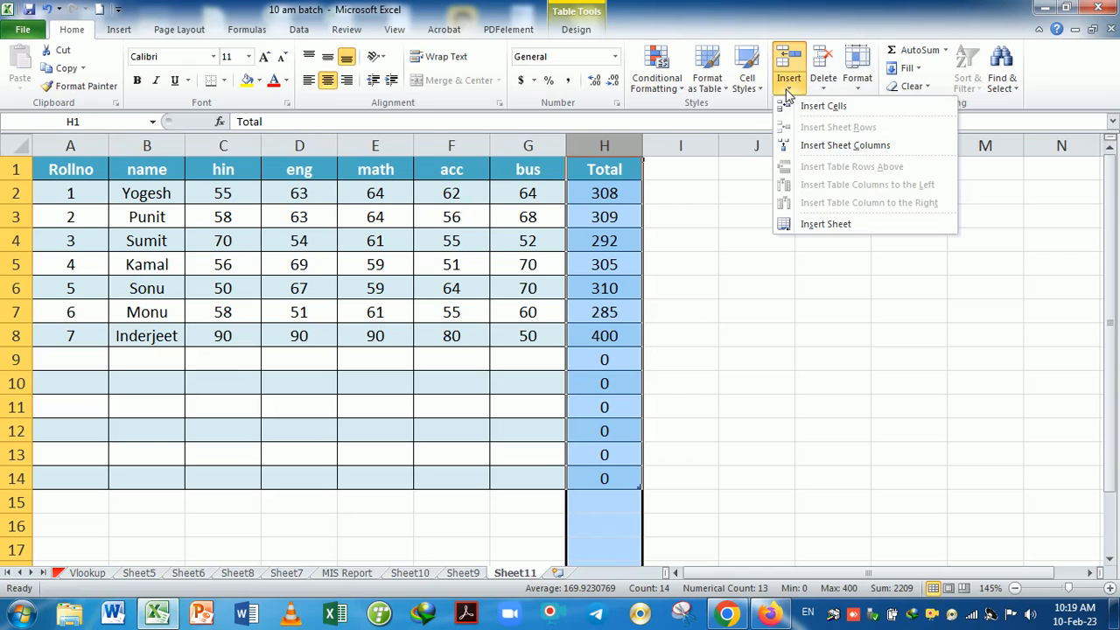
click(832, 154)
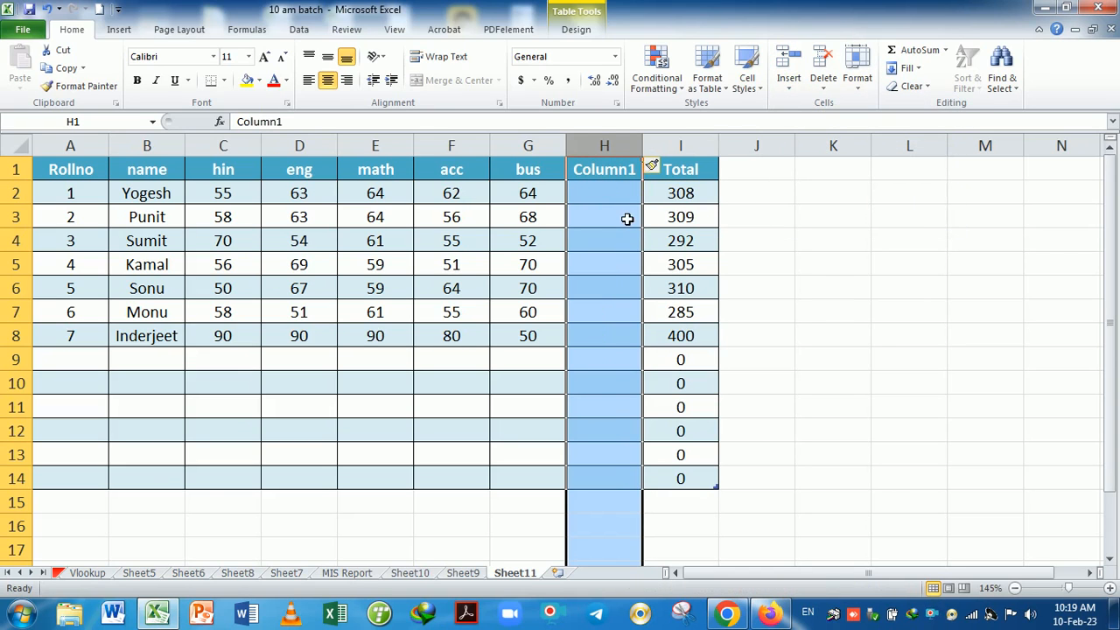
Rename the inserted column's header in H1 as Average.
click(621, 178)
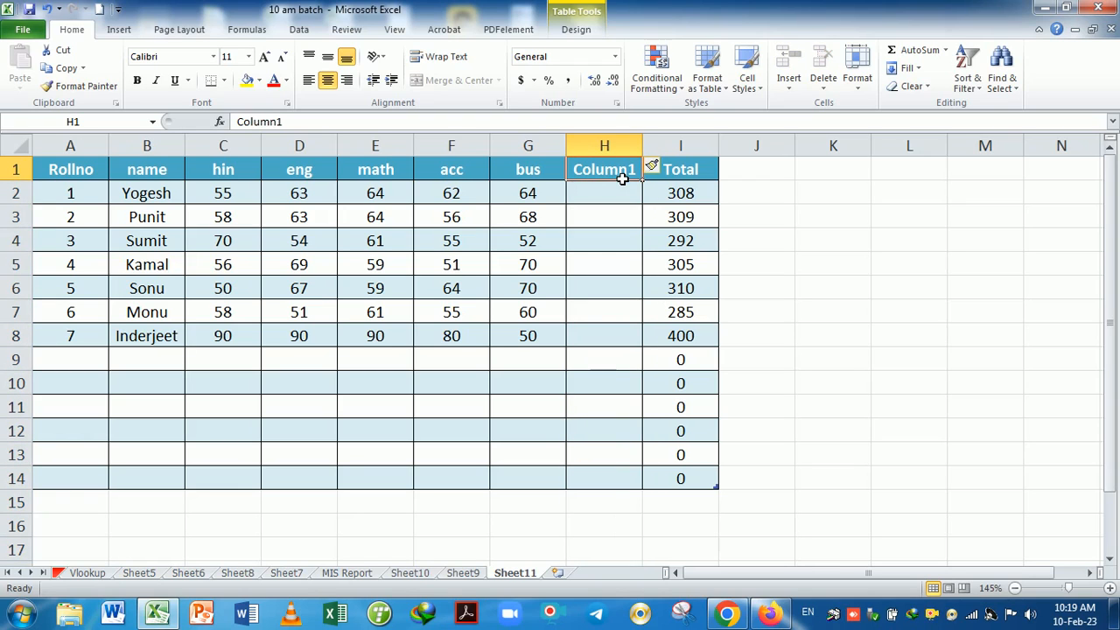
click(621, 202)
click(621, 172)
text(A)
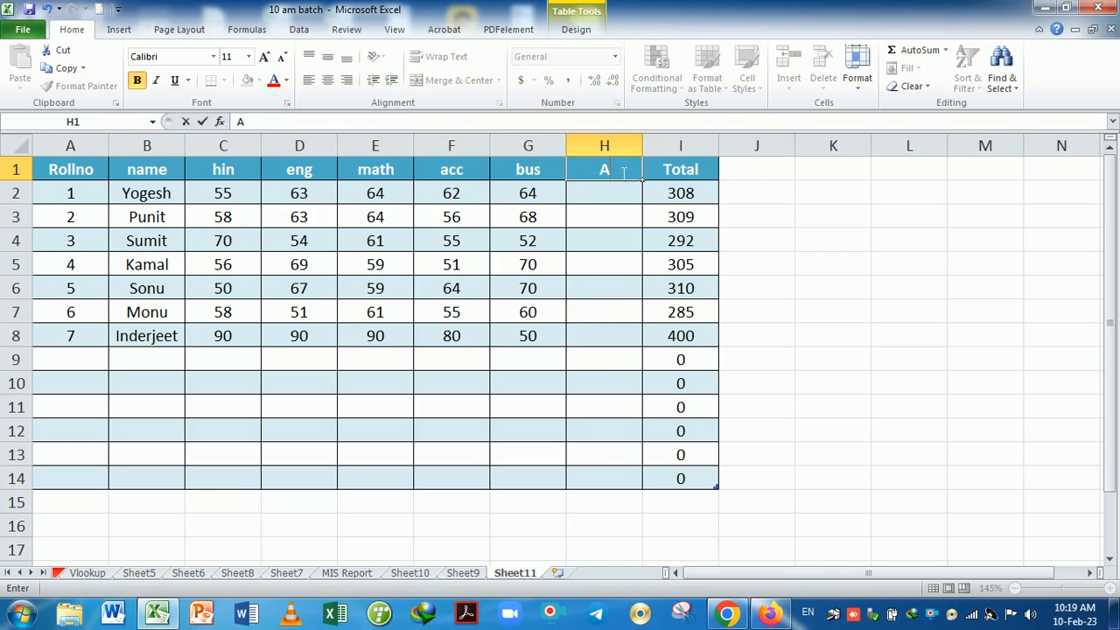
text(verage)
key(Return)
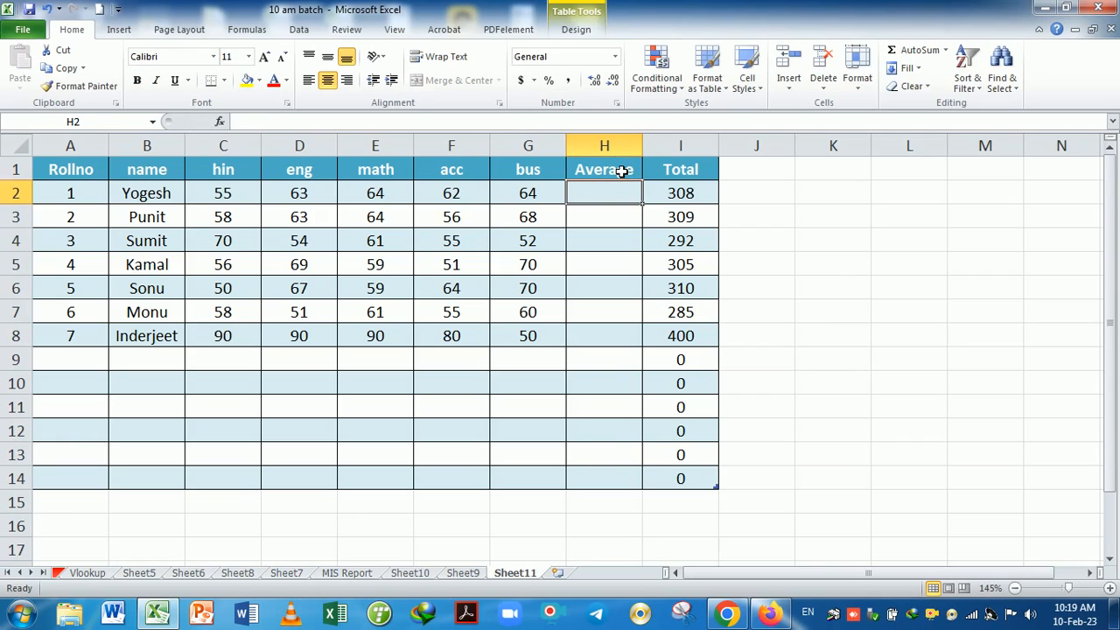
Try filling H2:H8 of the Average column with AutoSum totals and clear them again.
drag(604, 192, 625, 350)
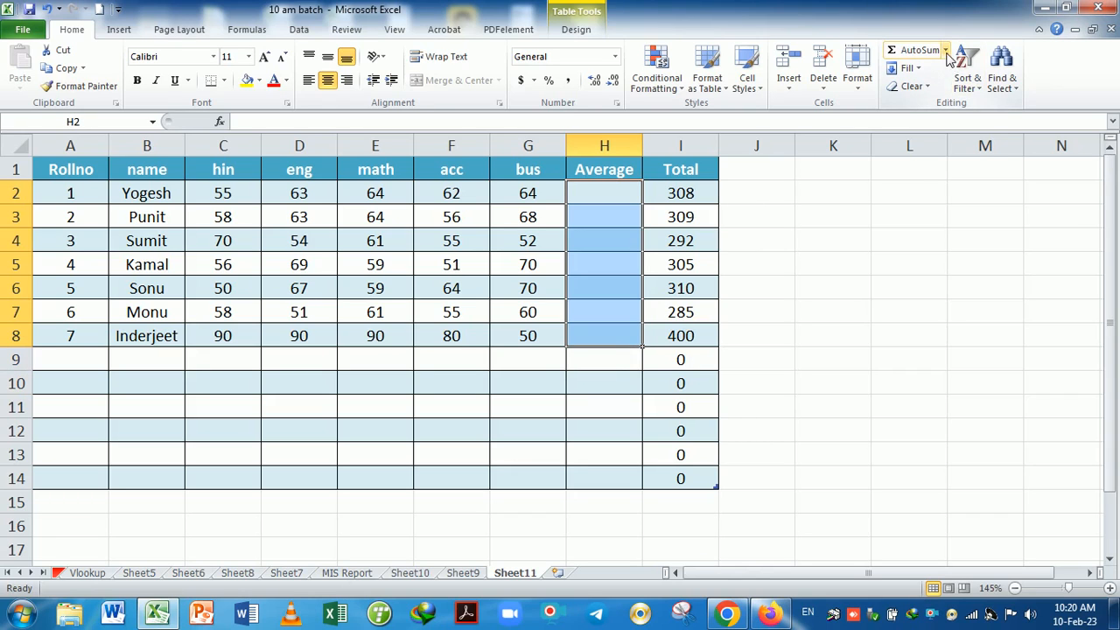
click(946, 50)
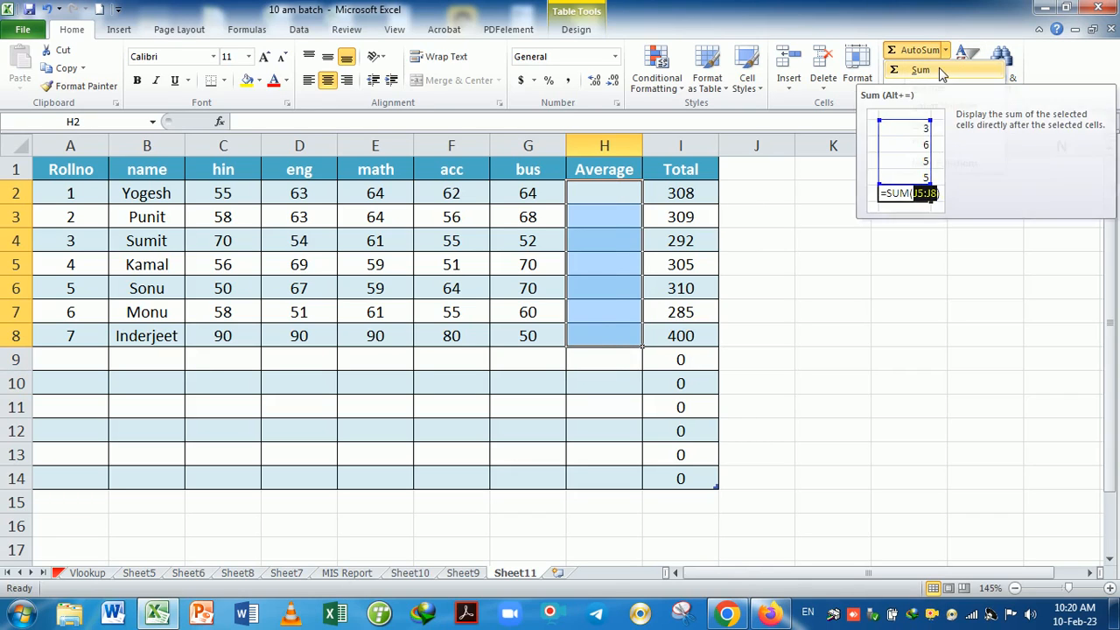
click(939, 68)
key(Delete)
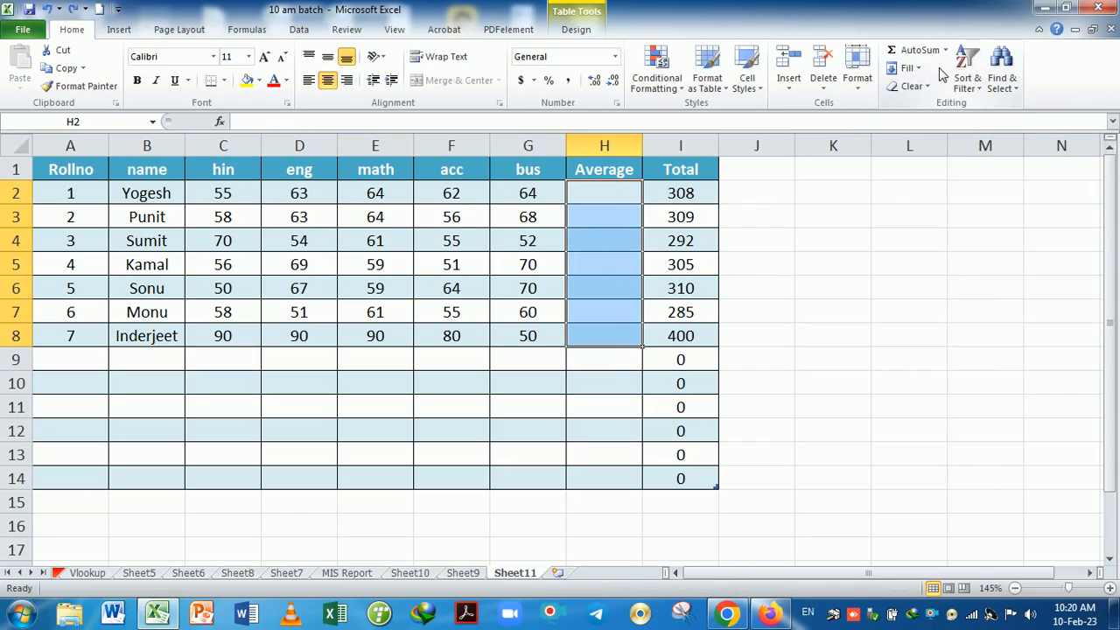
Fill H2:H8 with the AutoSum Average of each student's five subject marks in columns C to G.
click(945, 50)
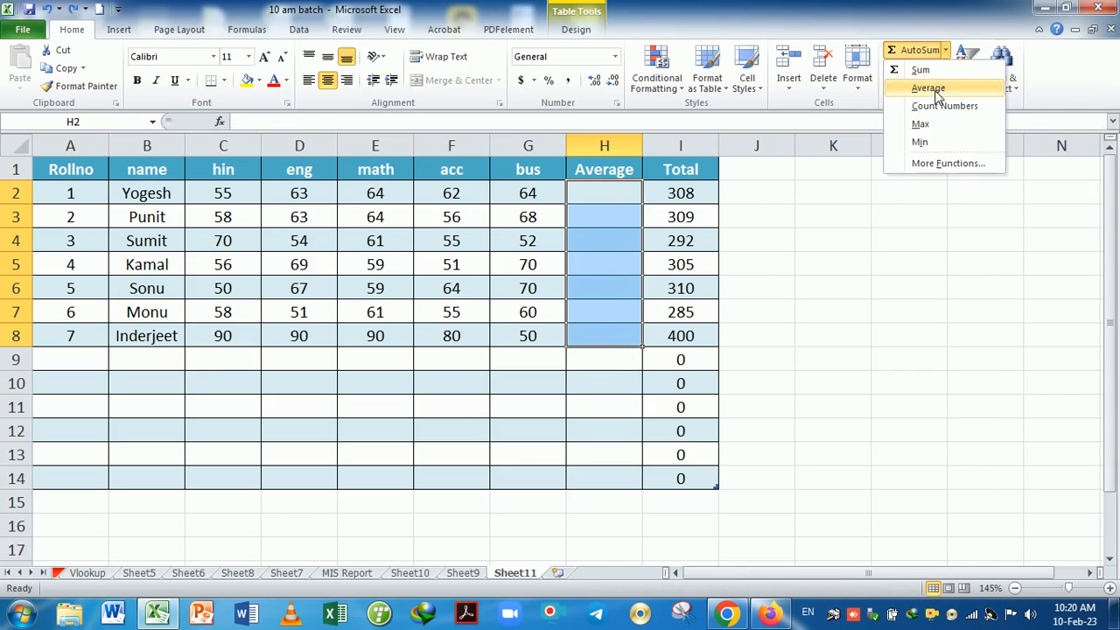
click(933, 88)
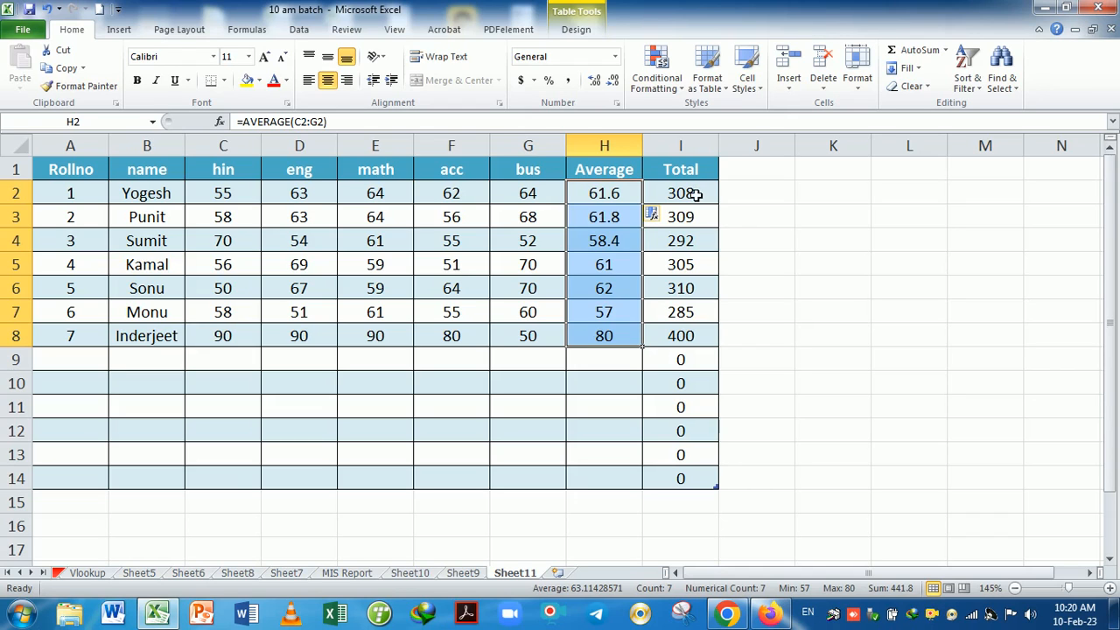
Examine the Average values in H2:H8 against the Total values in I2:I8 and the subject marks in columns C to G.
drag(690, 190, 700, 334)
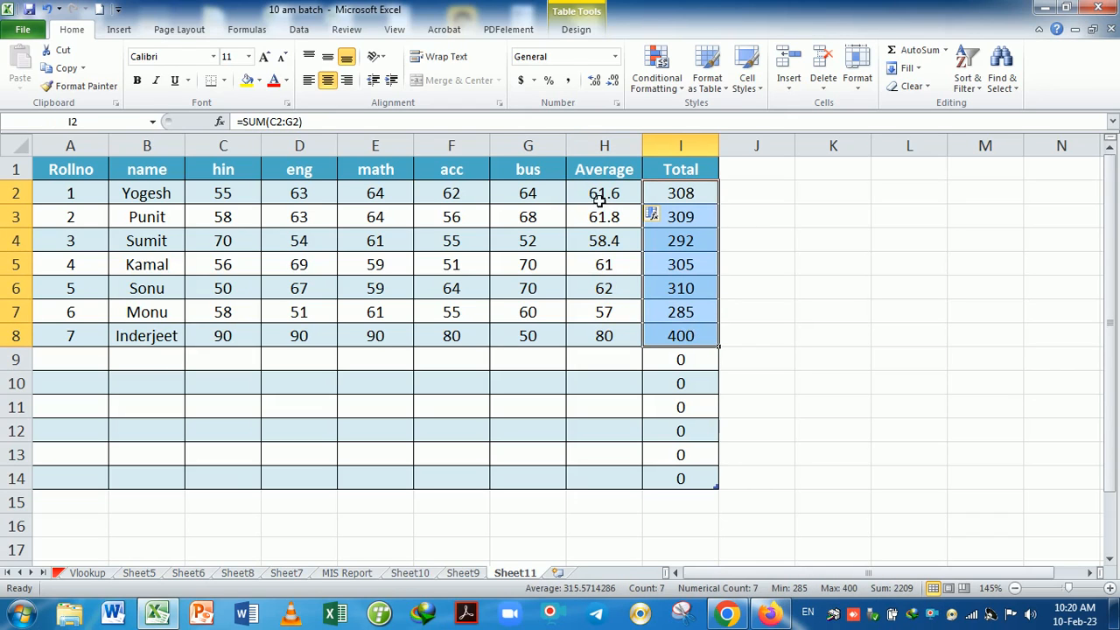
drag(604, 194, 605, 333)
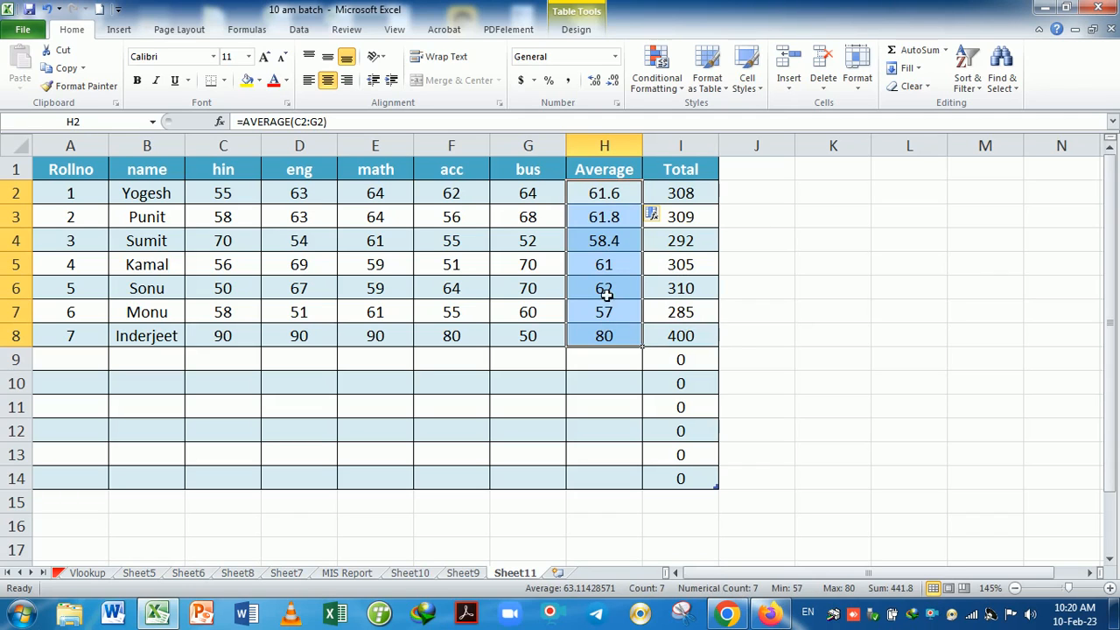
drag(589, 196, 595, 336)
drag(221, 199, 518, 205)
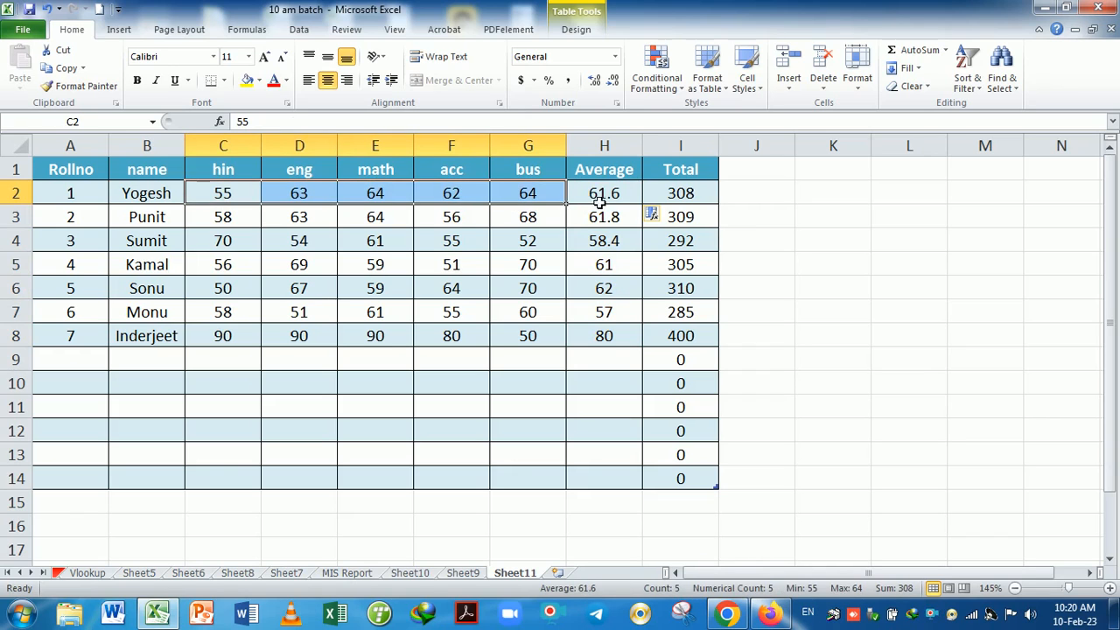
click(661, 196)
drag(252, 205, 591, 207)
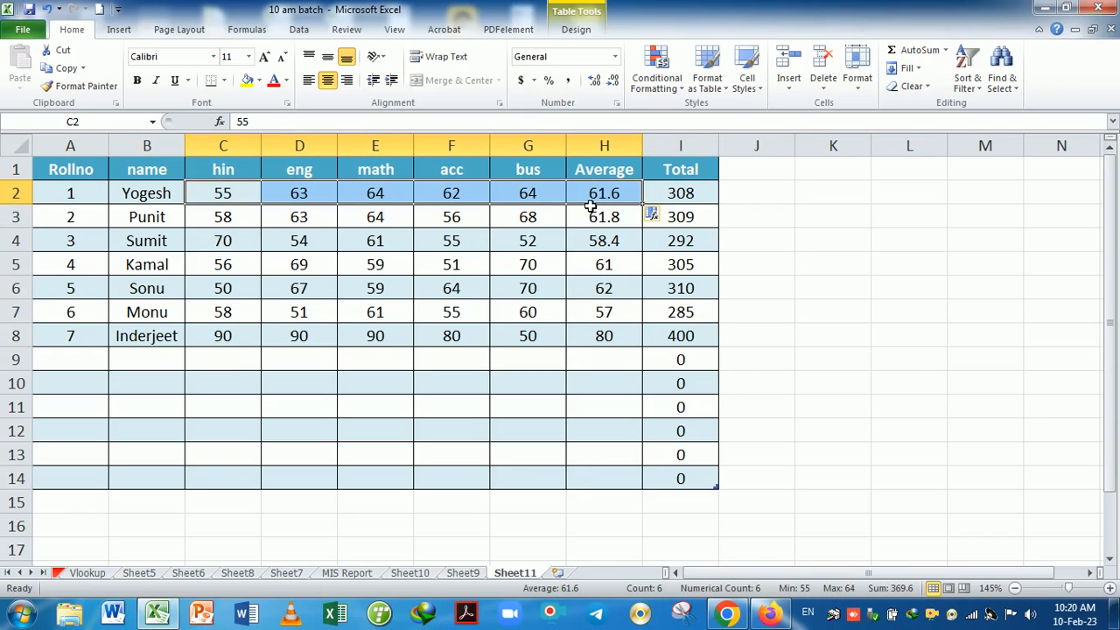
drag(226, 201, 604, 334)
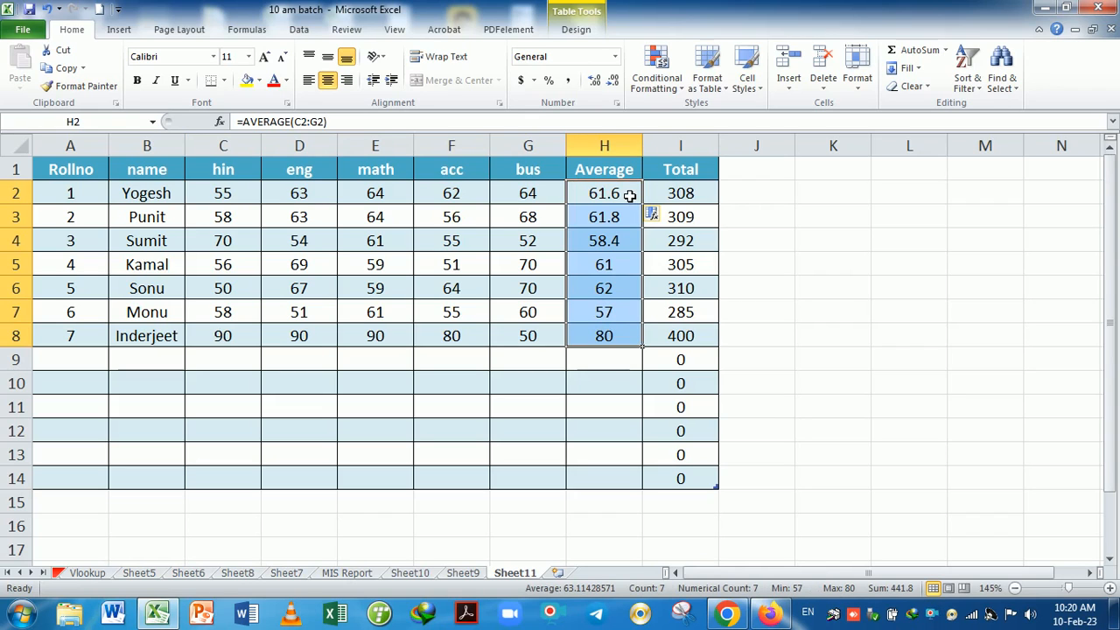
Re-sum the Total cells I2:I8 with AutoSum over columns C to H, and undo the fill below I2.
drag(681, 194, 693, 359)
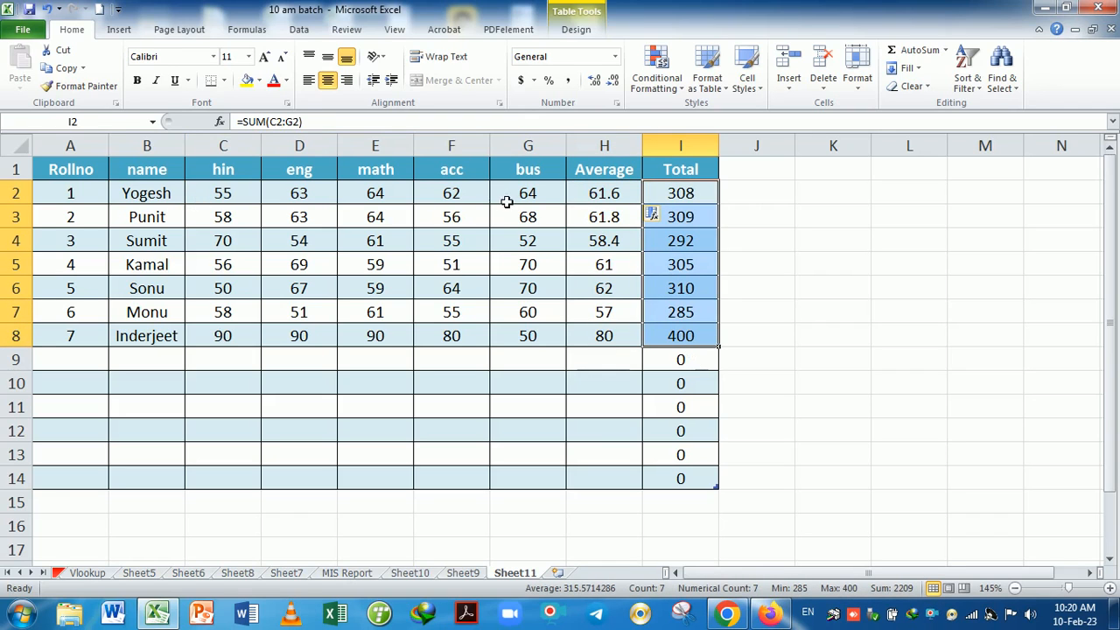
click(930, 54)
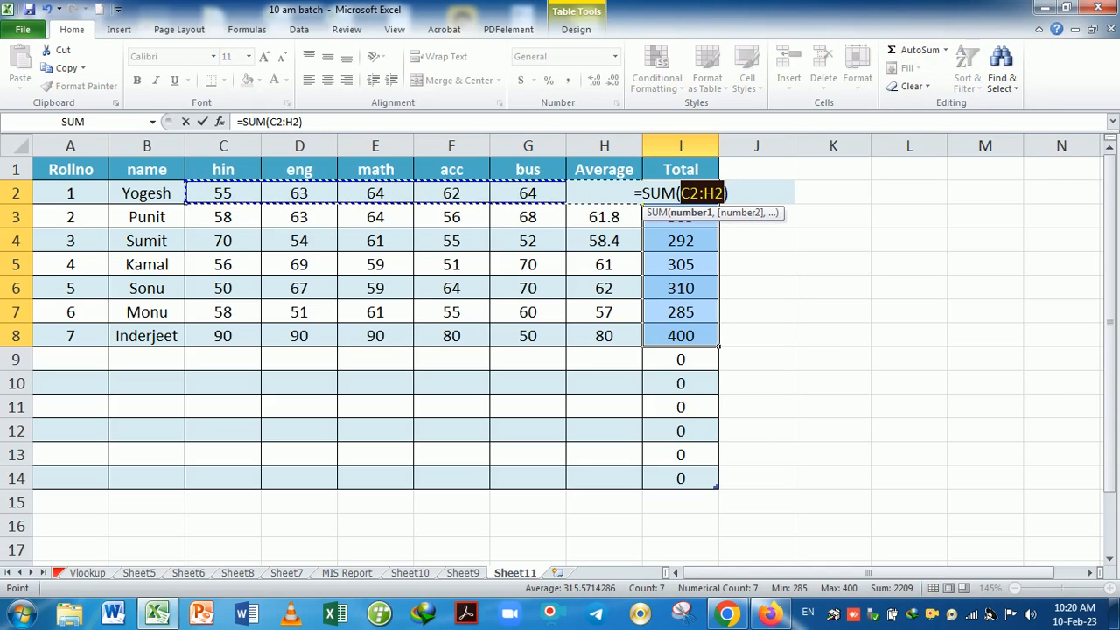
key(Return)
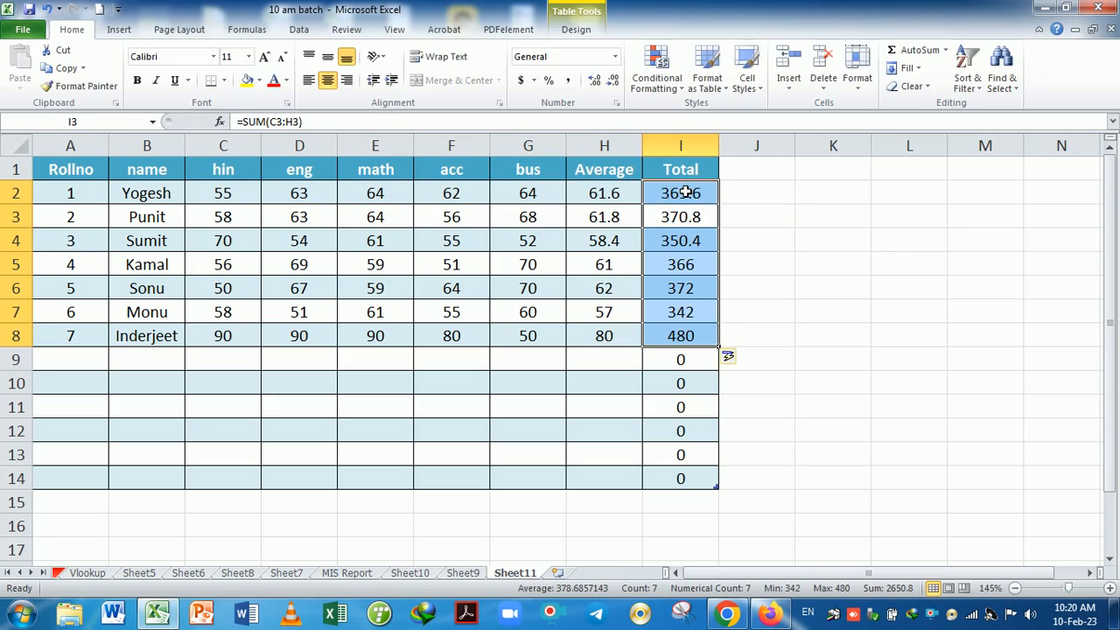
key(ctrl+z)
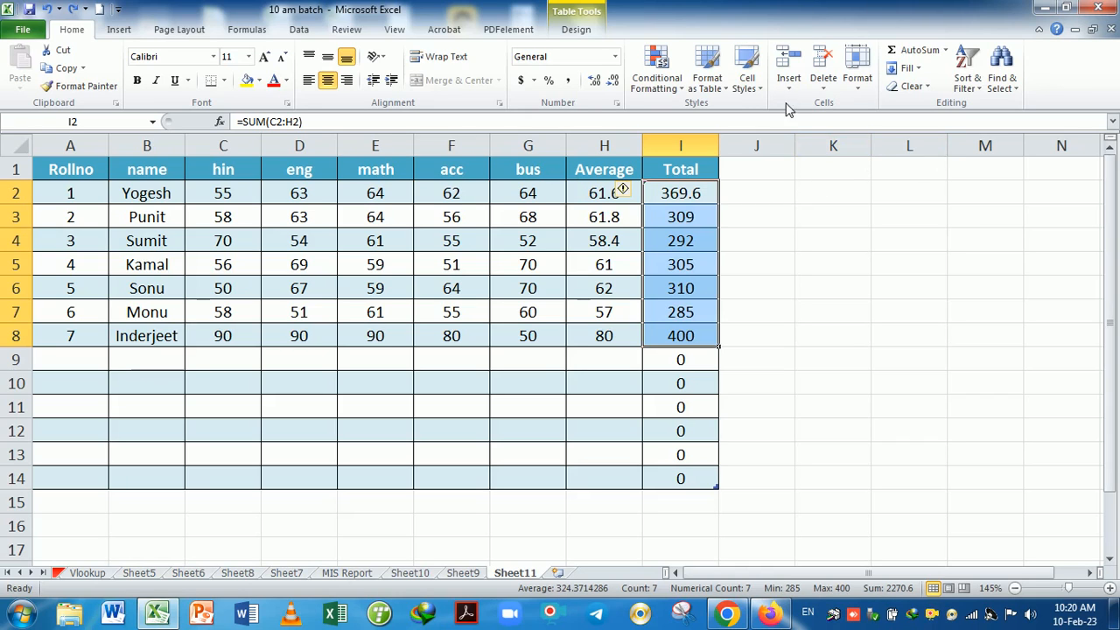
click(795, 263)
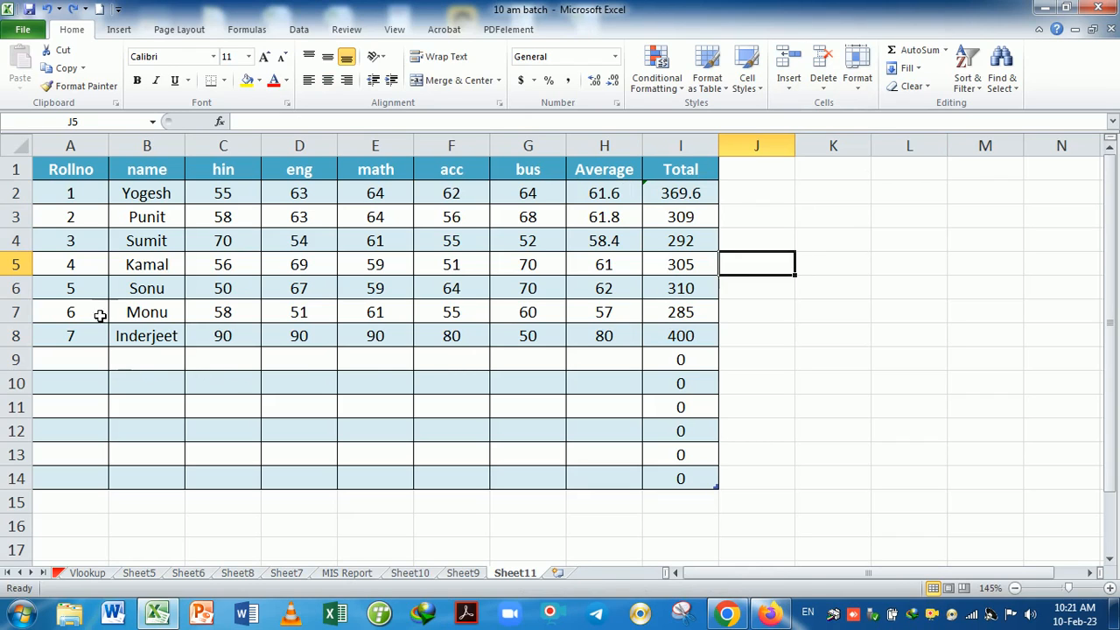
Insert a blank sheet row above row 5 of the marks table and delete it again.
click(32, 278)
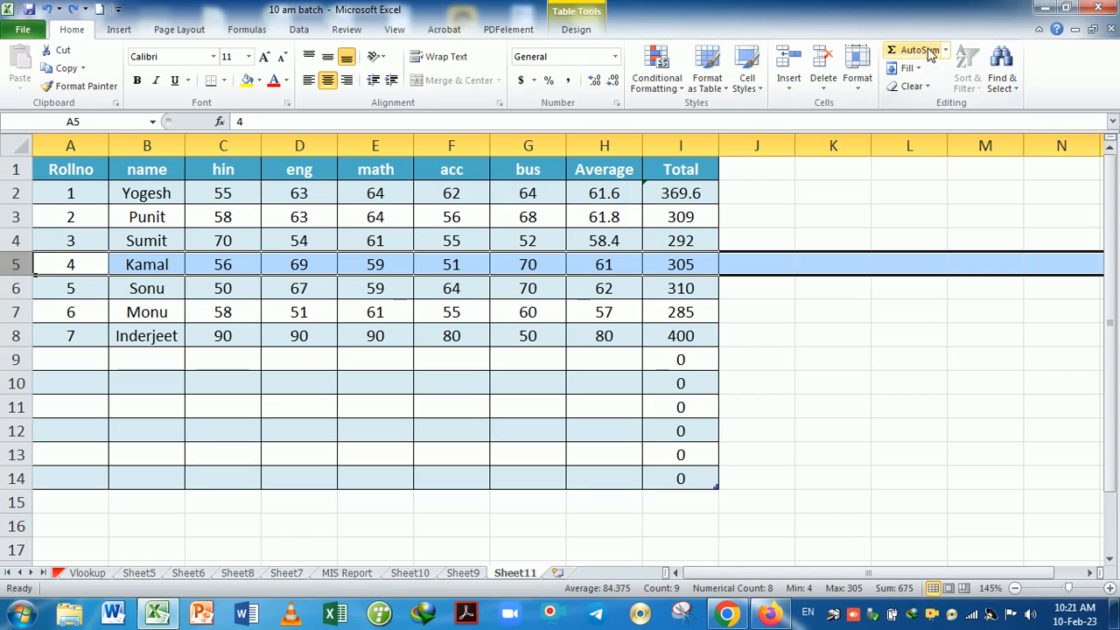
click(794, 89)
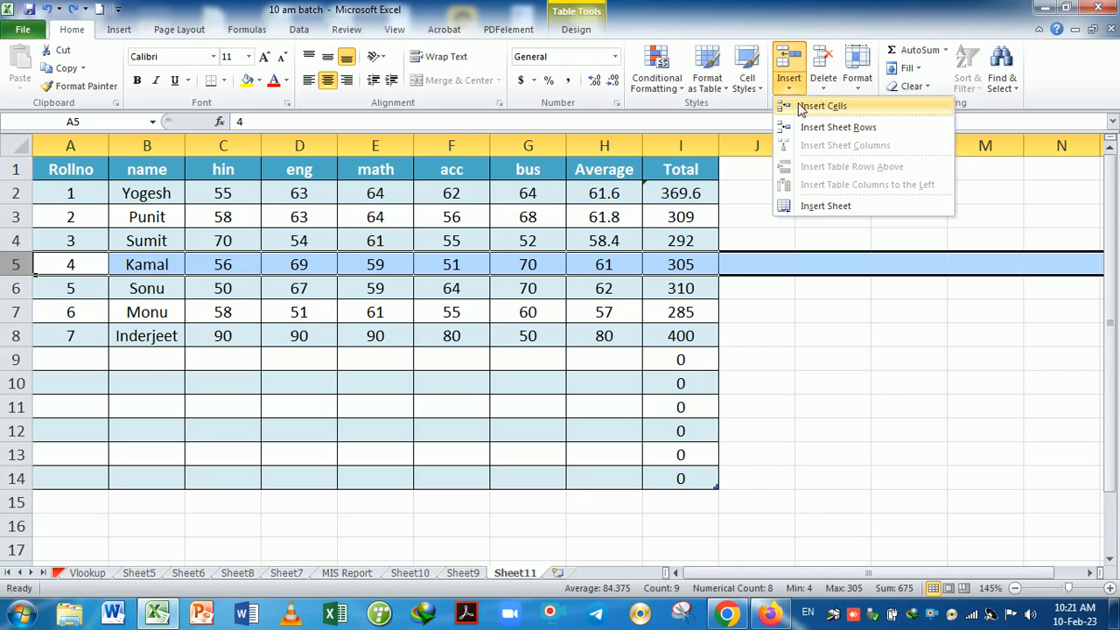
click(806, 131)
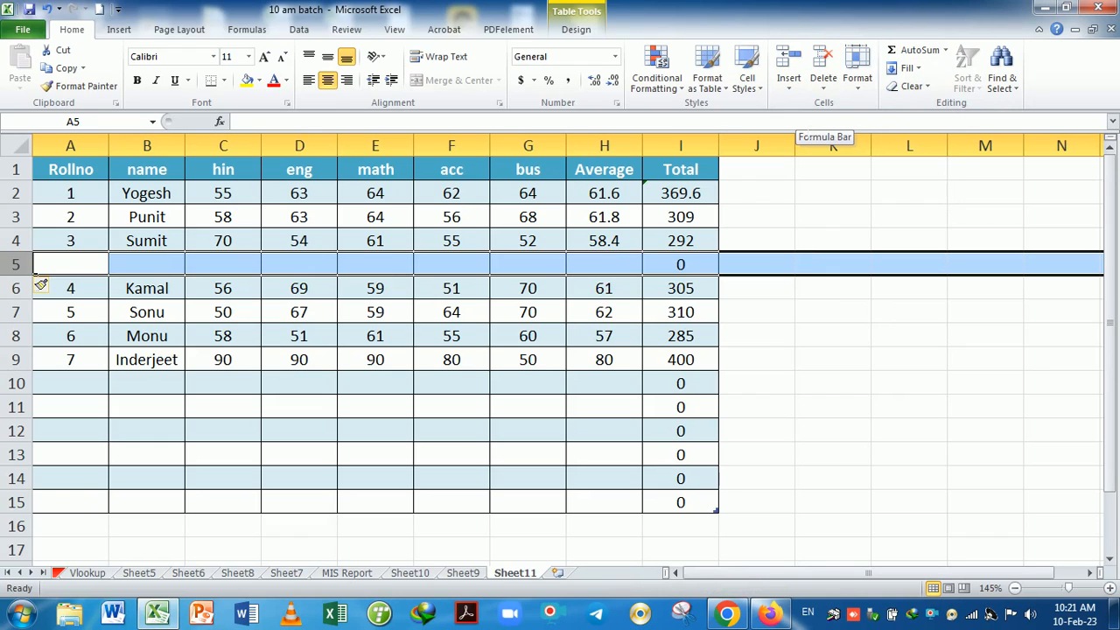
click(822, 92)
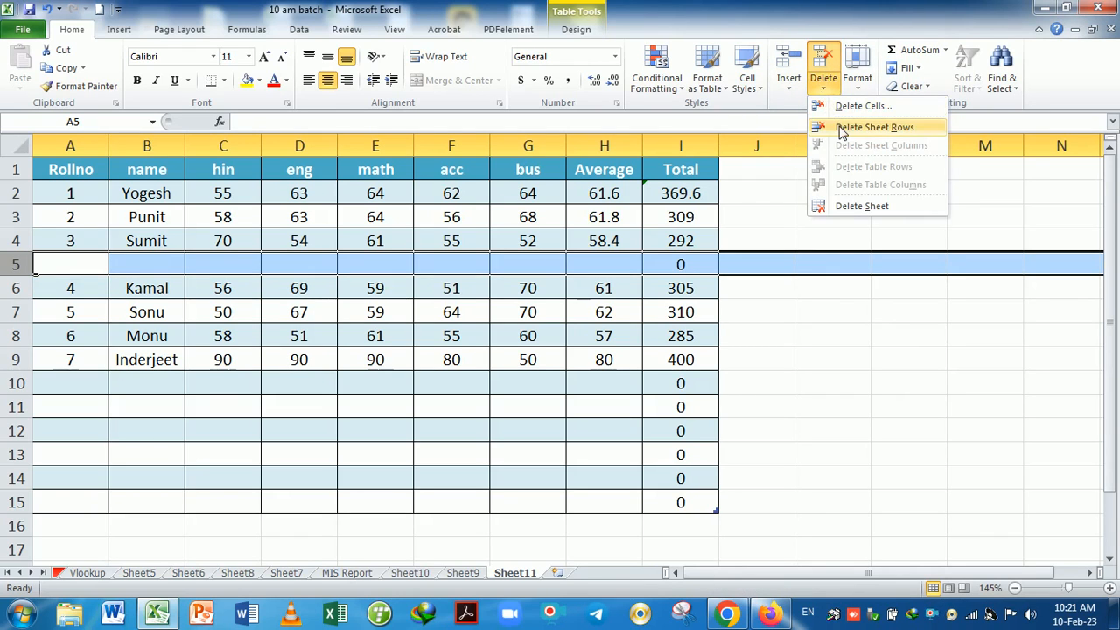
click(836, 128)
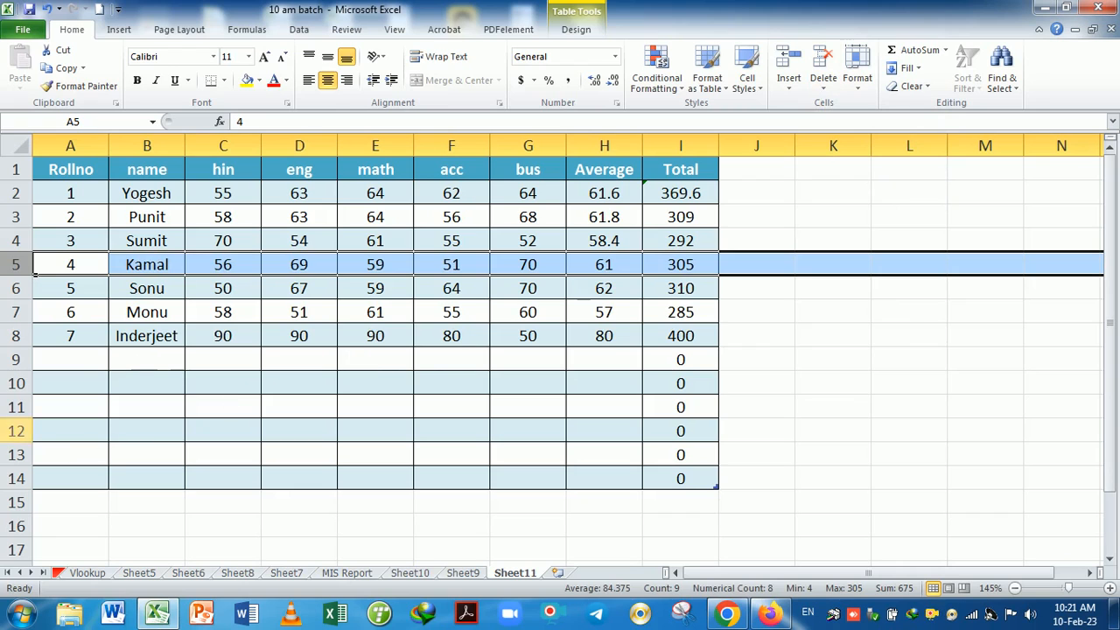
Delete sheet rows 11 to 14, the surplus empty rows of the marks table.
drag(22, 407, 39, 487)
drag(21, 407, 37, 483)
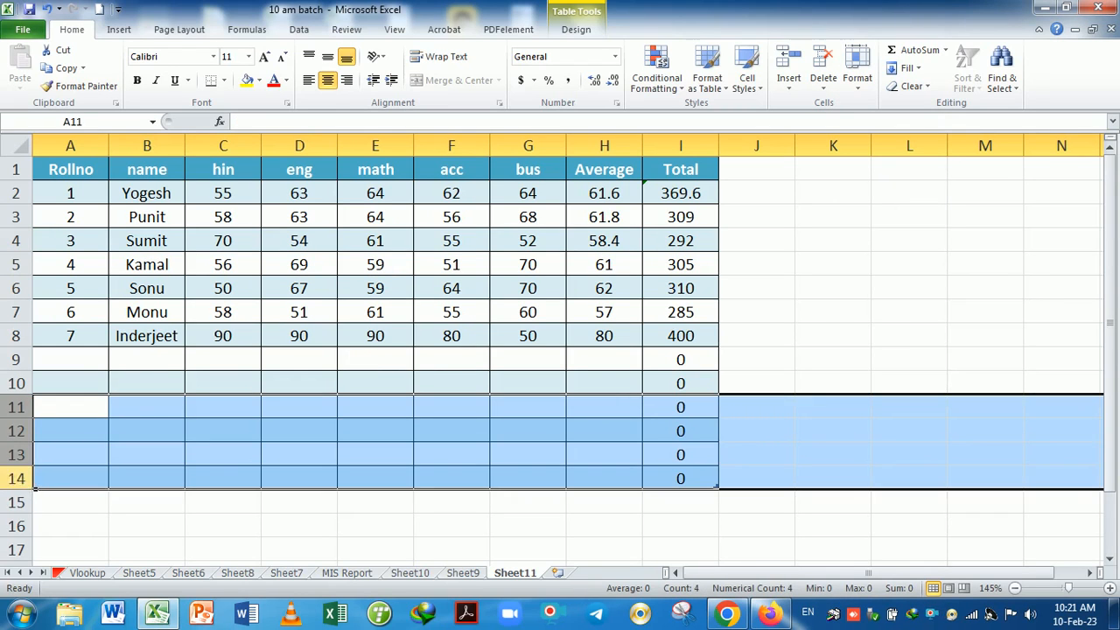
click(823, 86)
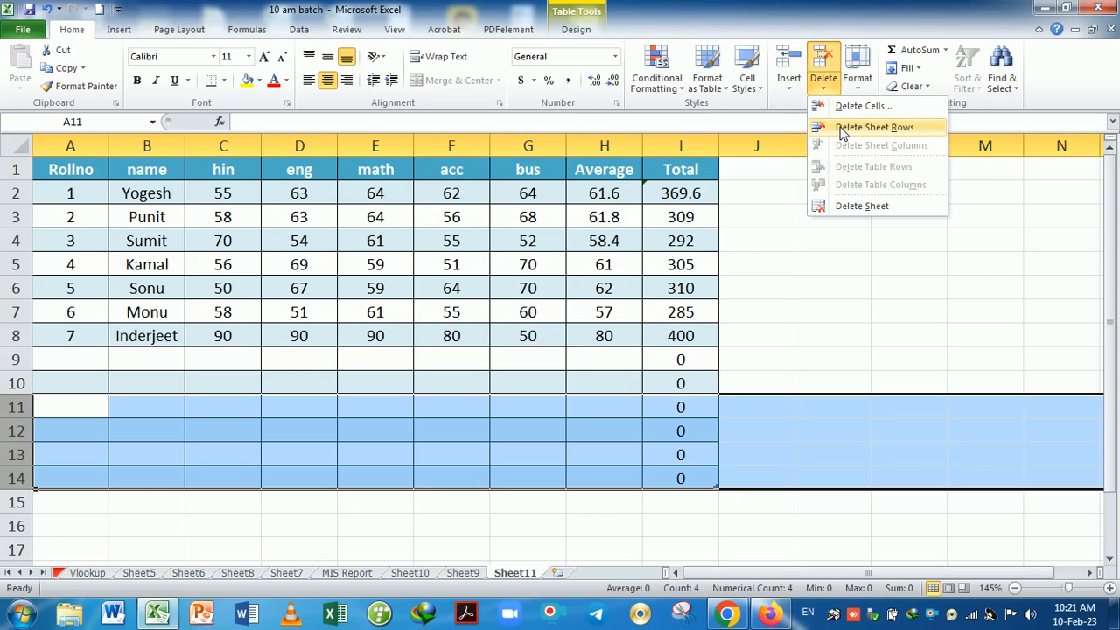
click(874, 128)
click(823, 320)
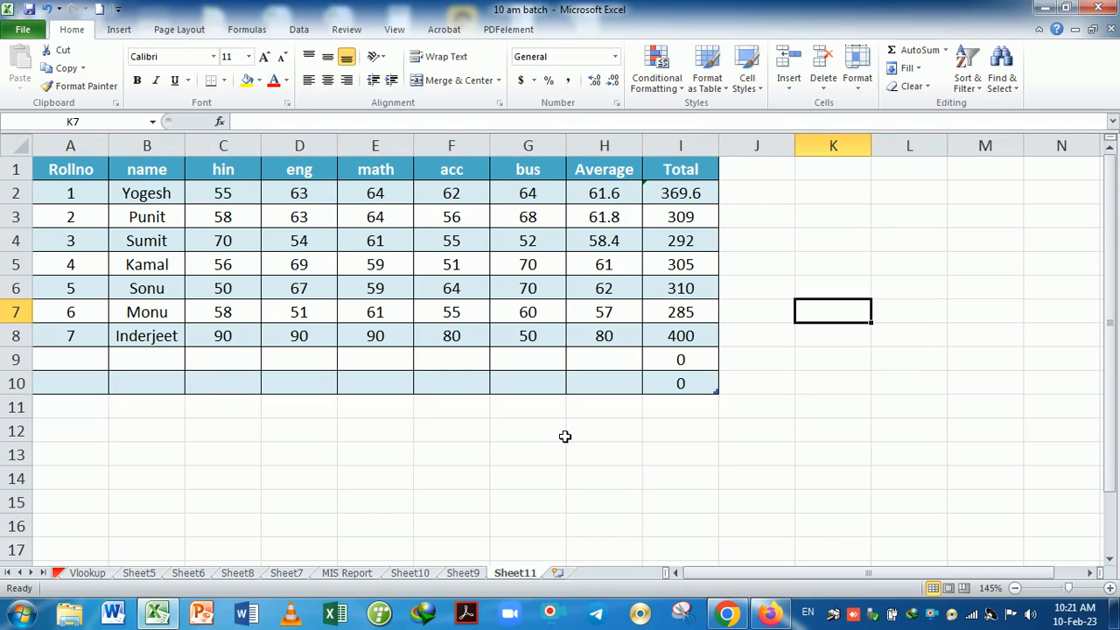
Add a new worksheet after Sheet11 and return to Sheet11.
click(794, 88)
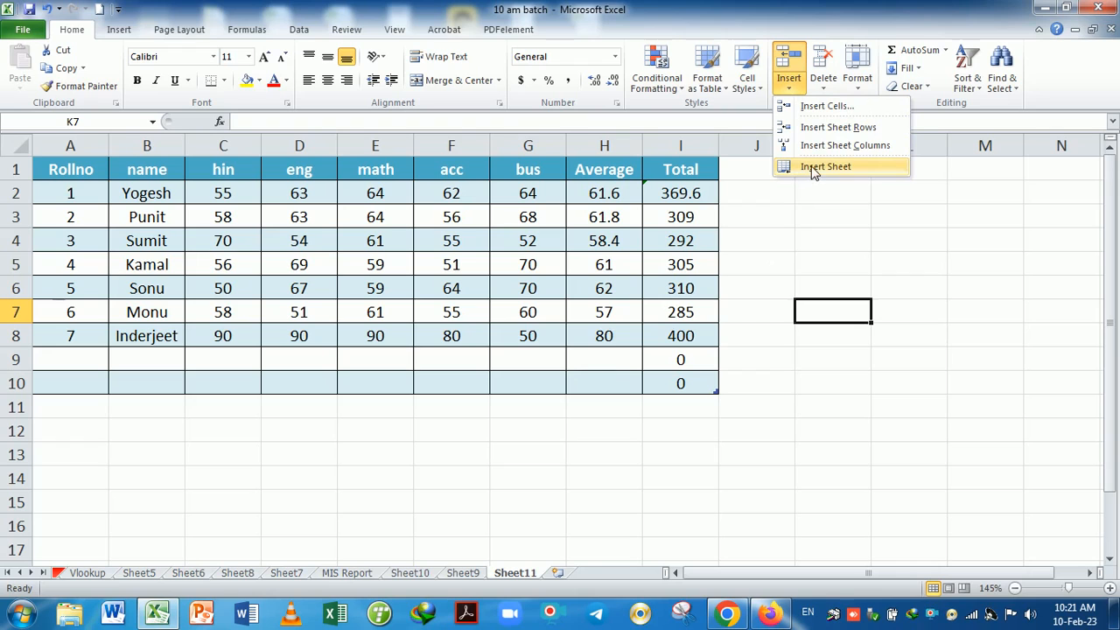
click(813, 241)
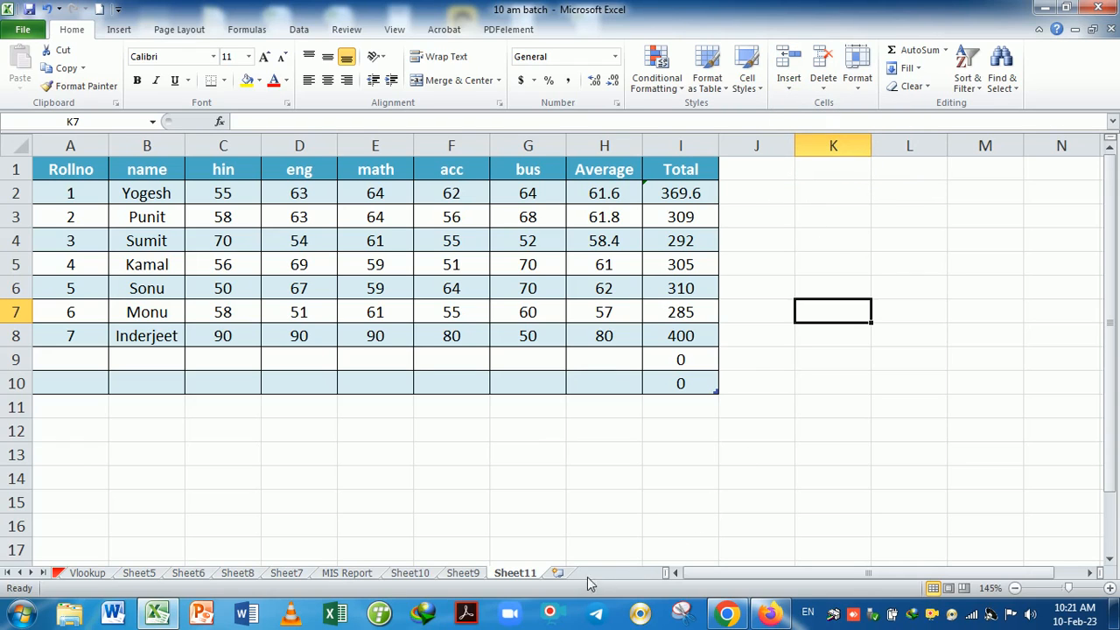
click(560, 575)
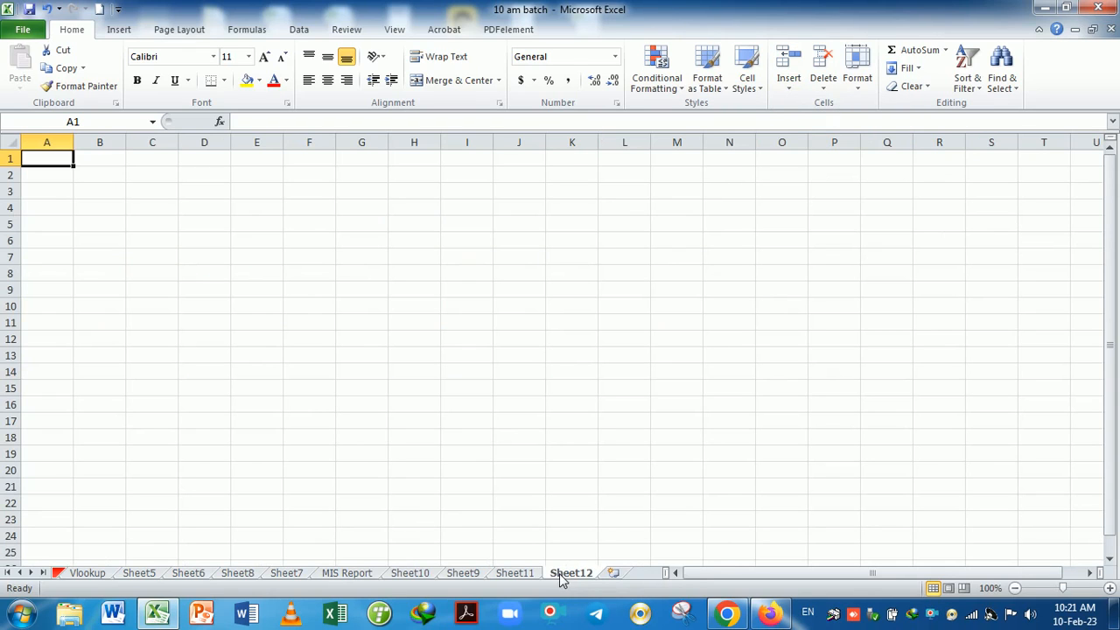
click(530, 576)
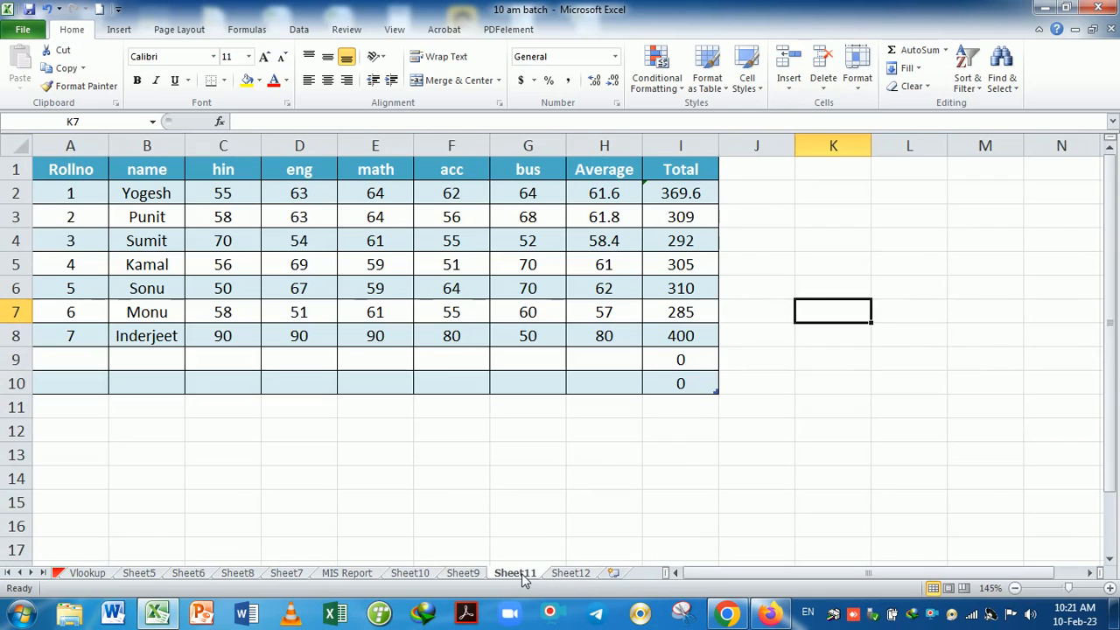
Insert a worksheet before Sheet11, add two more after the last sheet, and return to Sheet11.
click(794, 89)
click(821, 167)
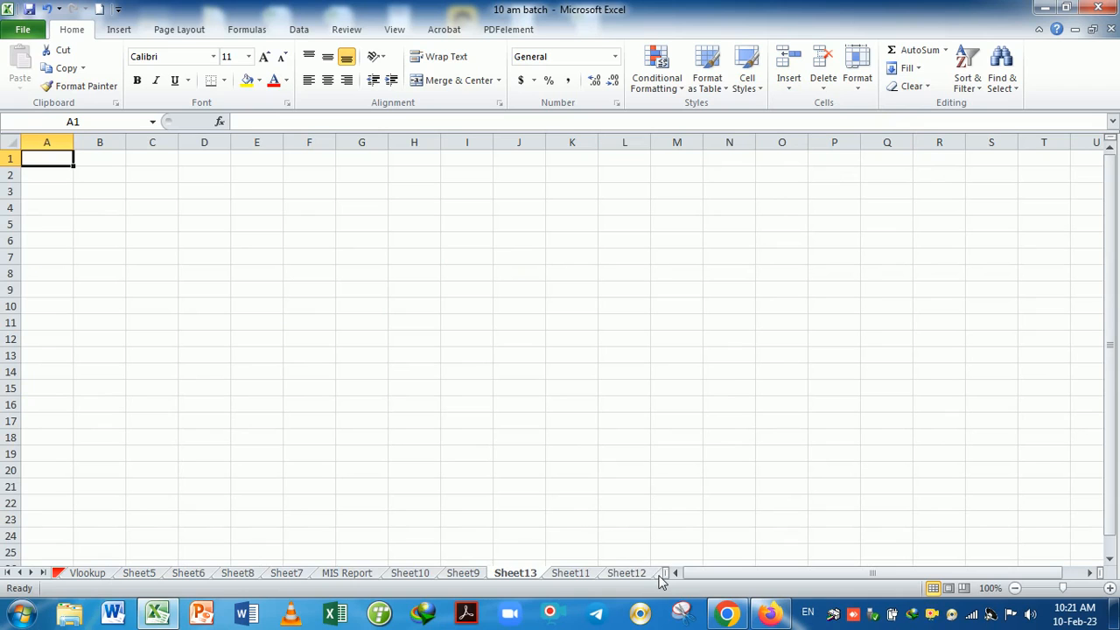
click(661, 575)
click(624, 574)
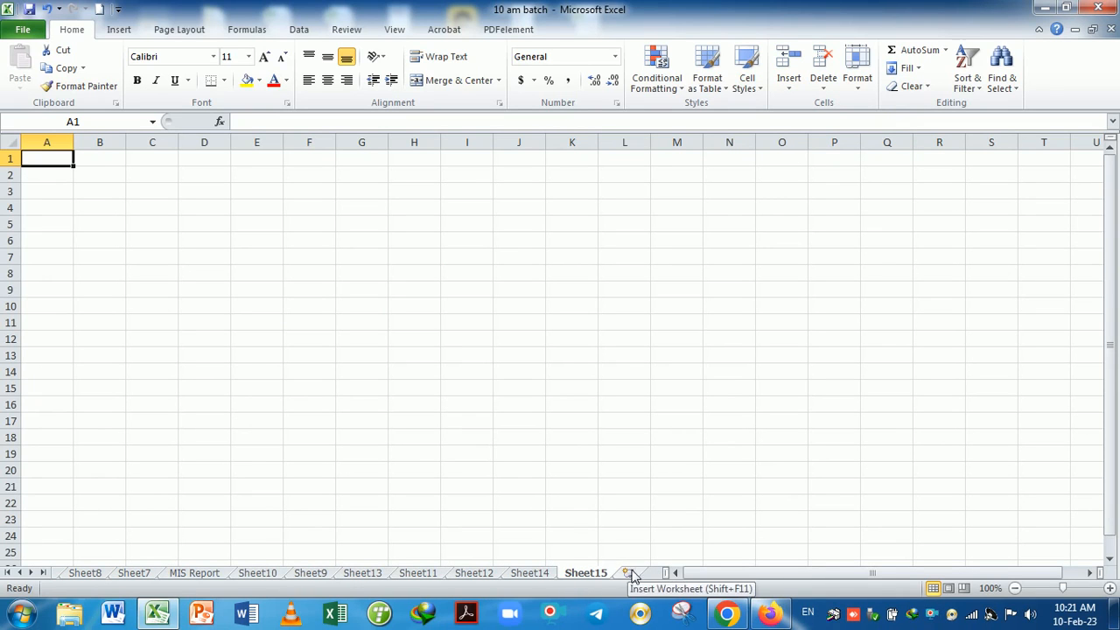
click(420, 574)
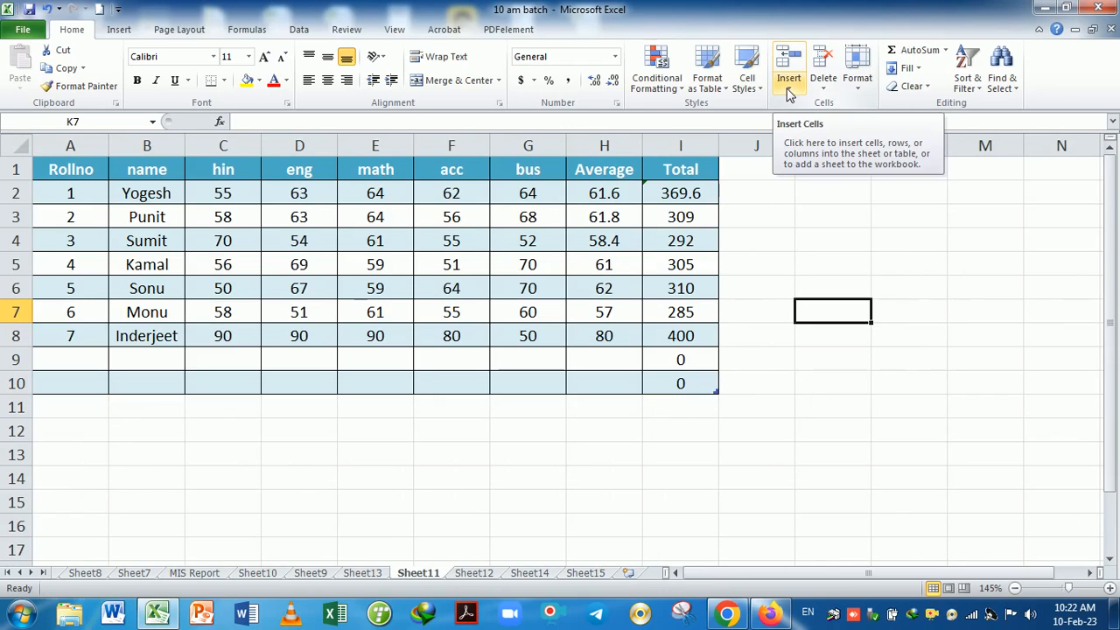
click(827, 91)
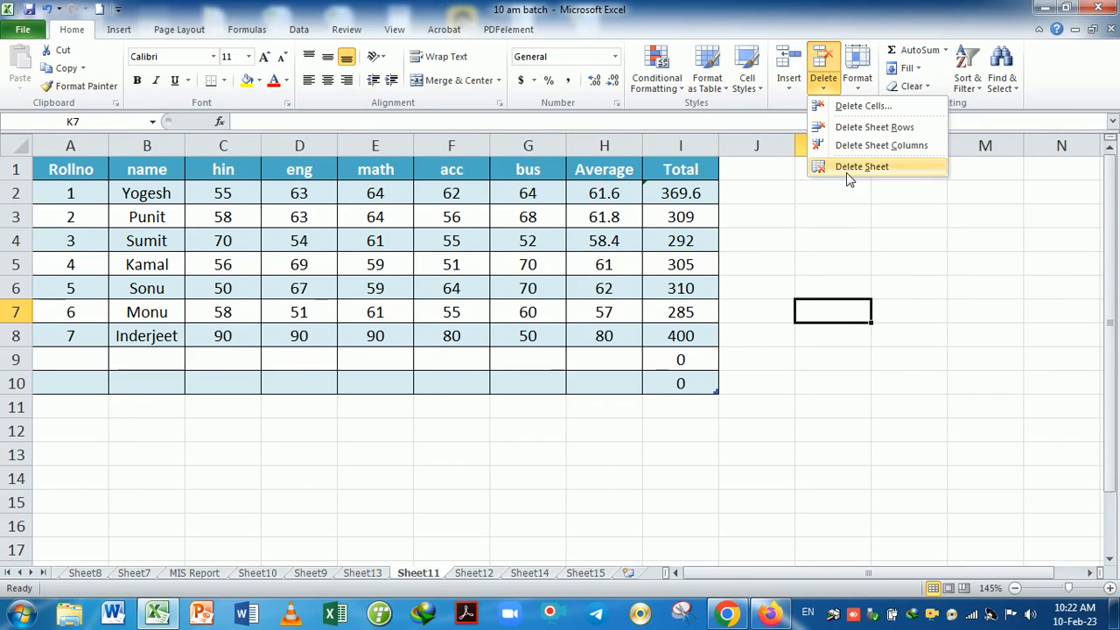
click(851, 245)
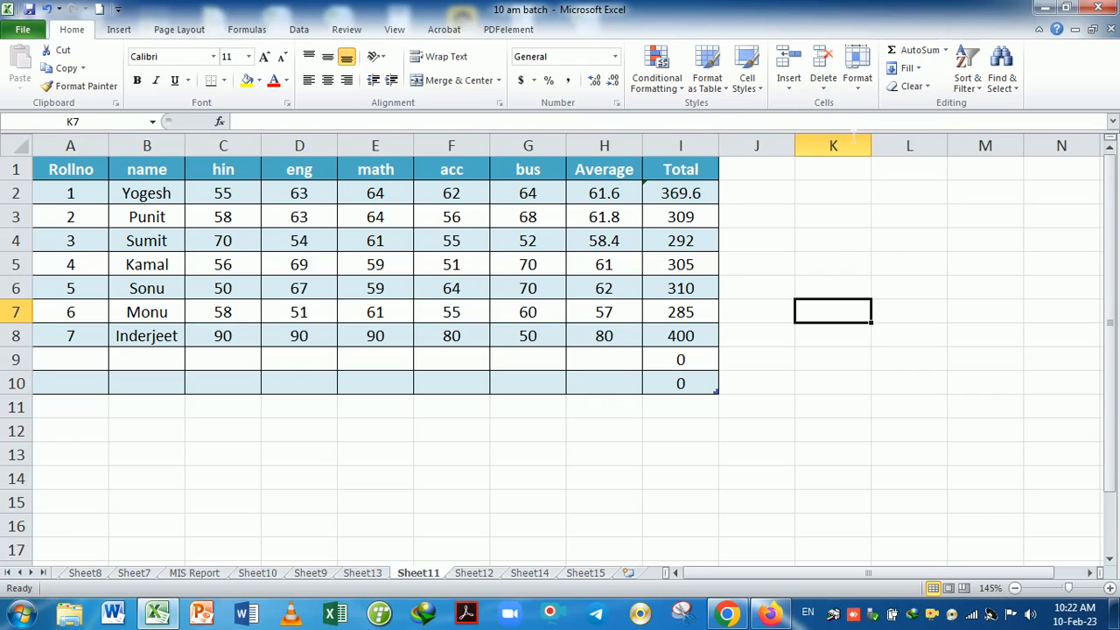
click(861, 84)
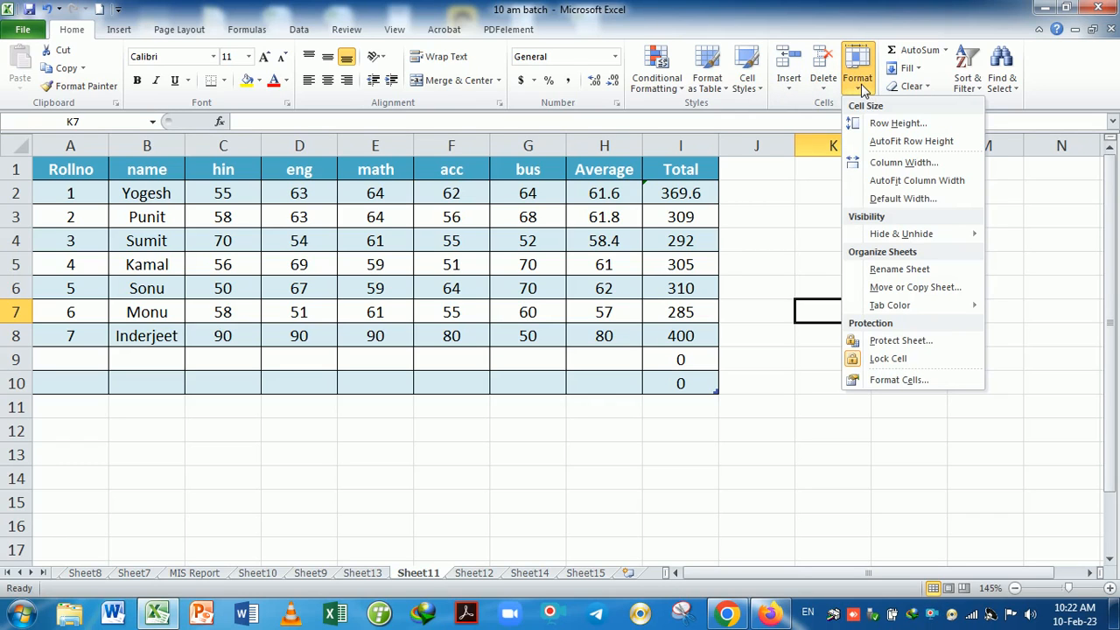
click(881, 125)
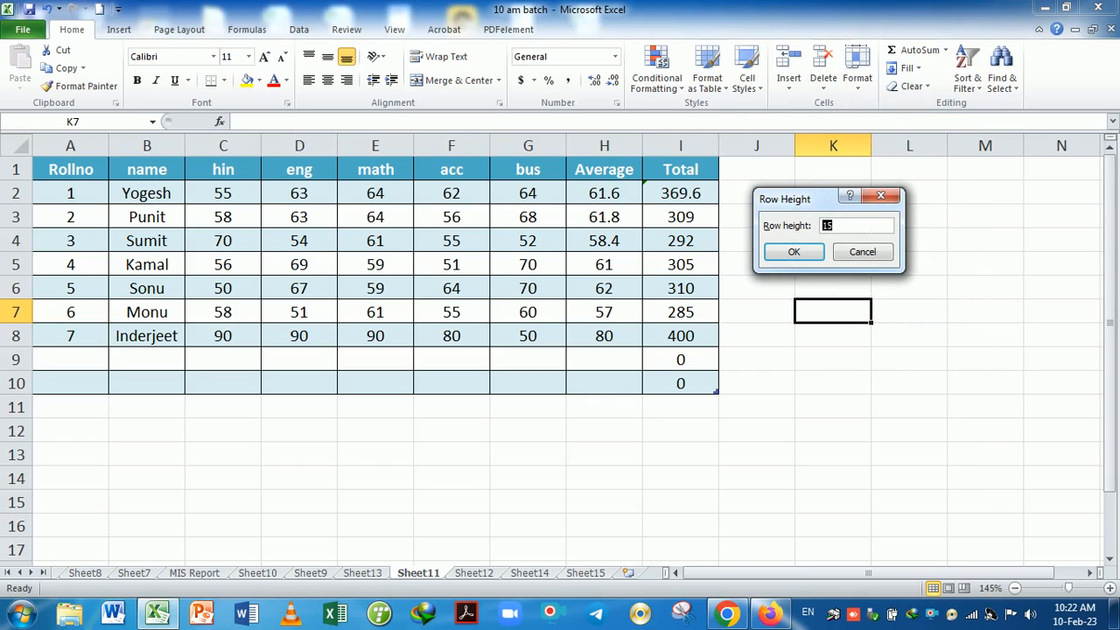
click(838, 226)
click(878, 196)
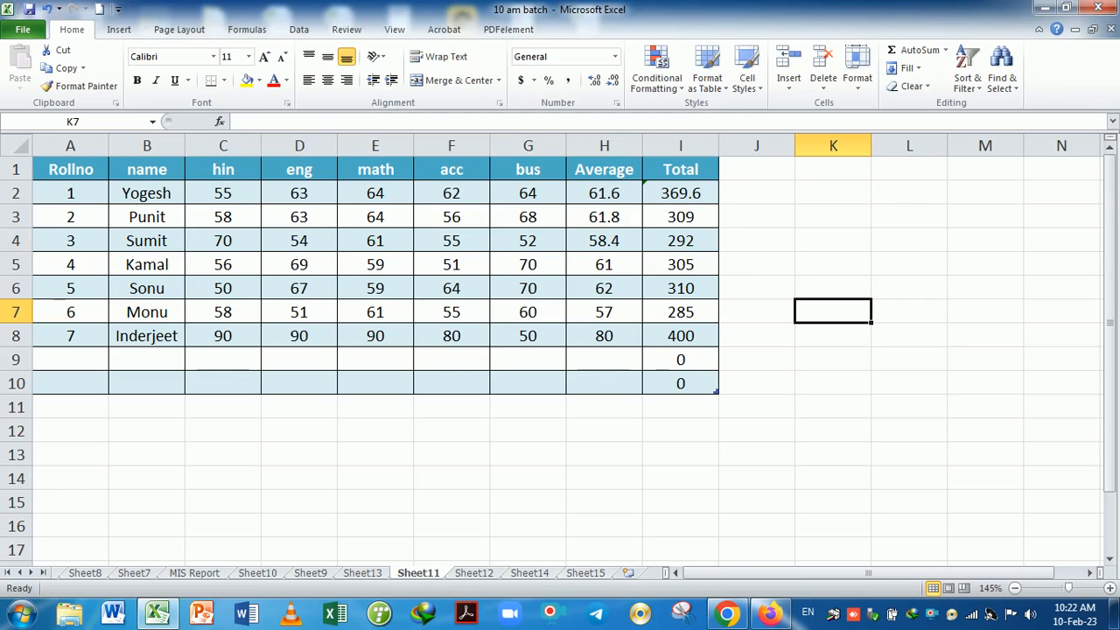
Check the height of row 3 at its lower border.
click(30, 233)
click(30, 235)
click(29, 234)
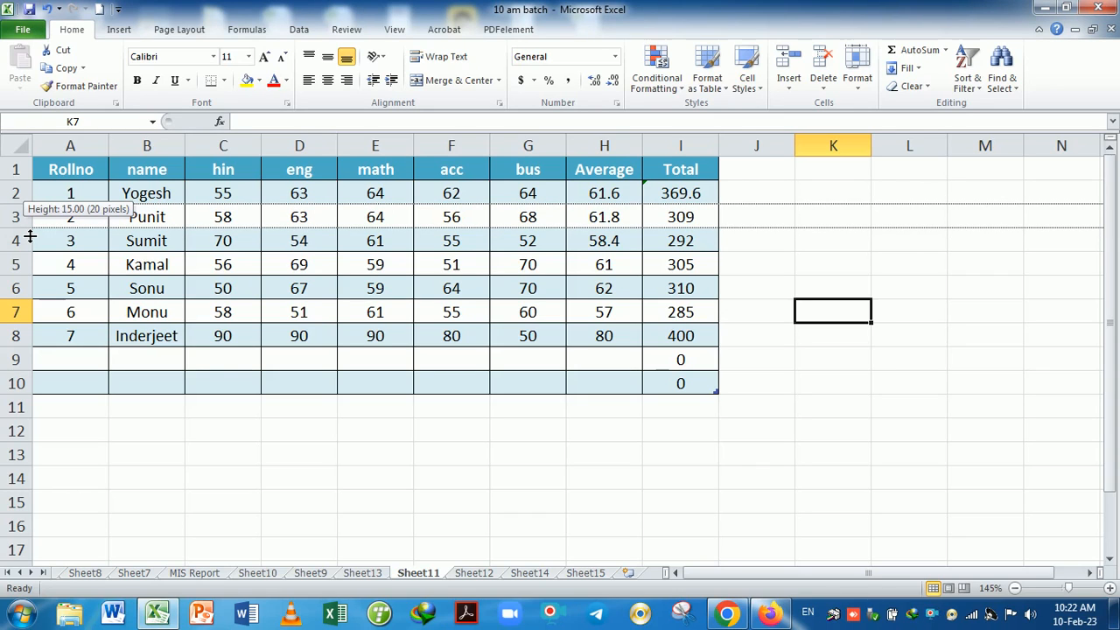
click(29, 235)
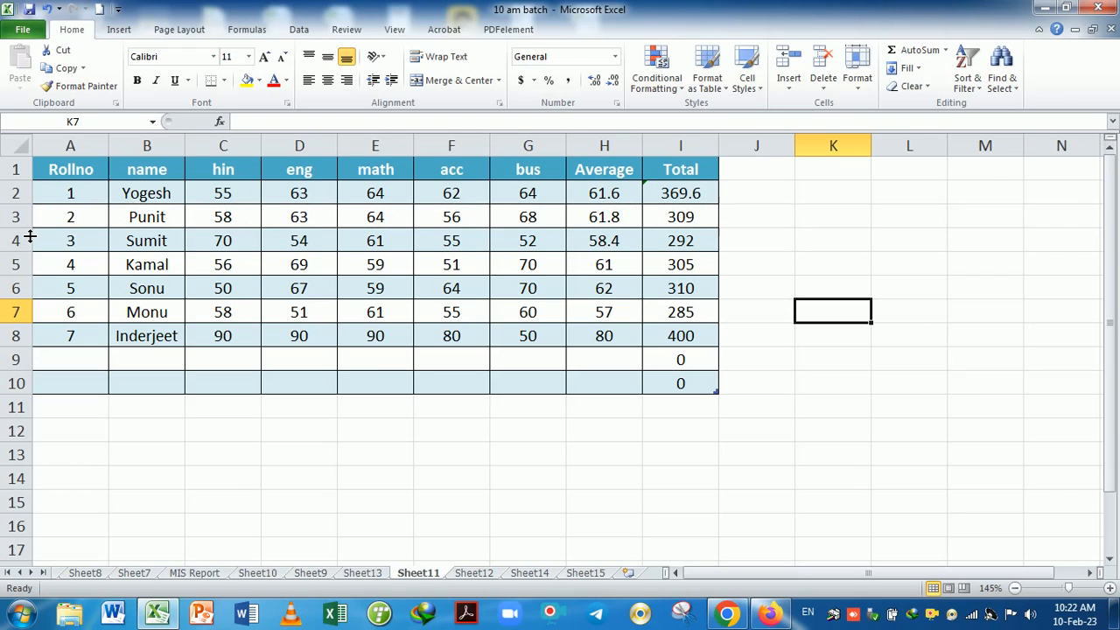
AutoFit the height of row 7 and make row 4 taller by moving its lower border.
click(857, 68)
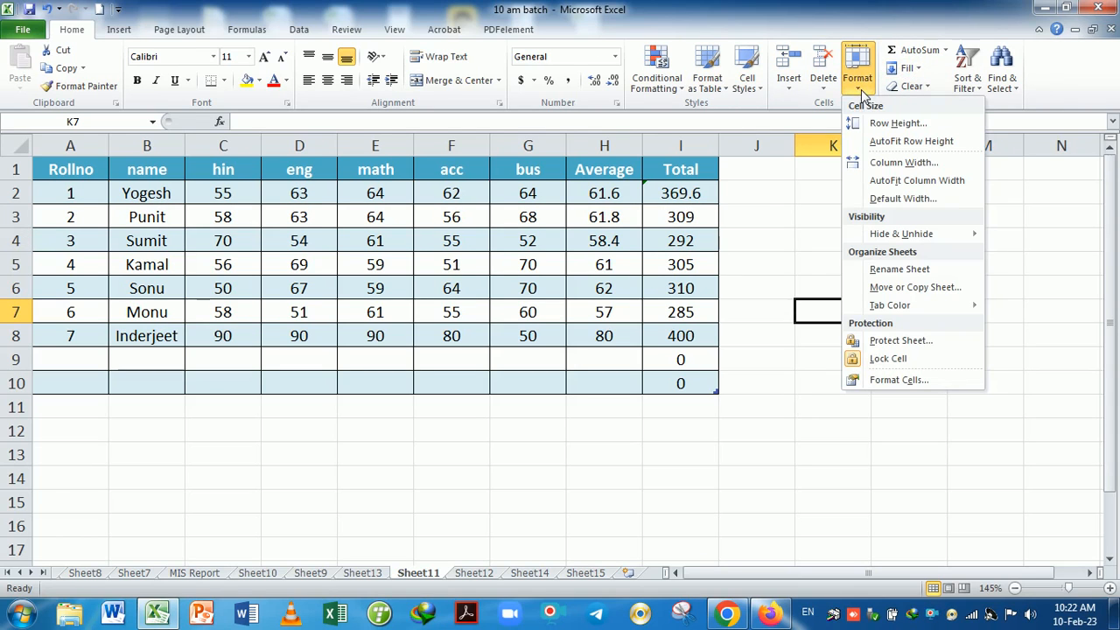
click(912, 141)
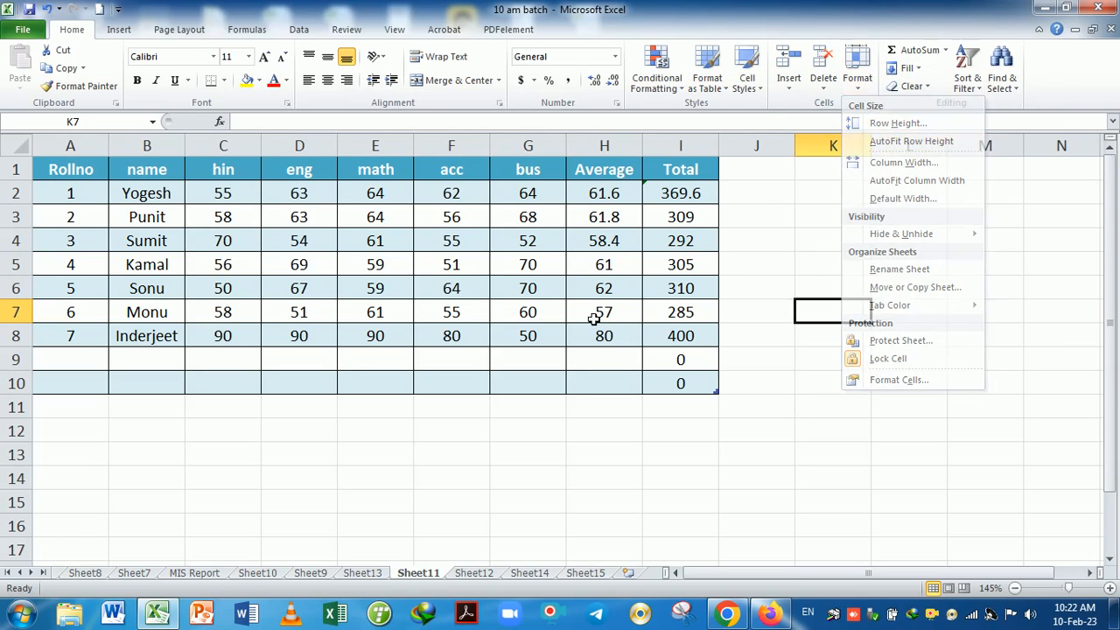
drag(29, 267, 29, 267)
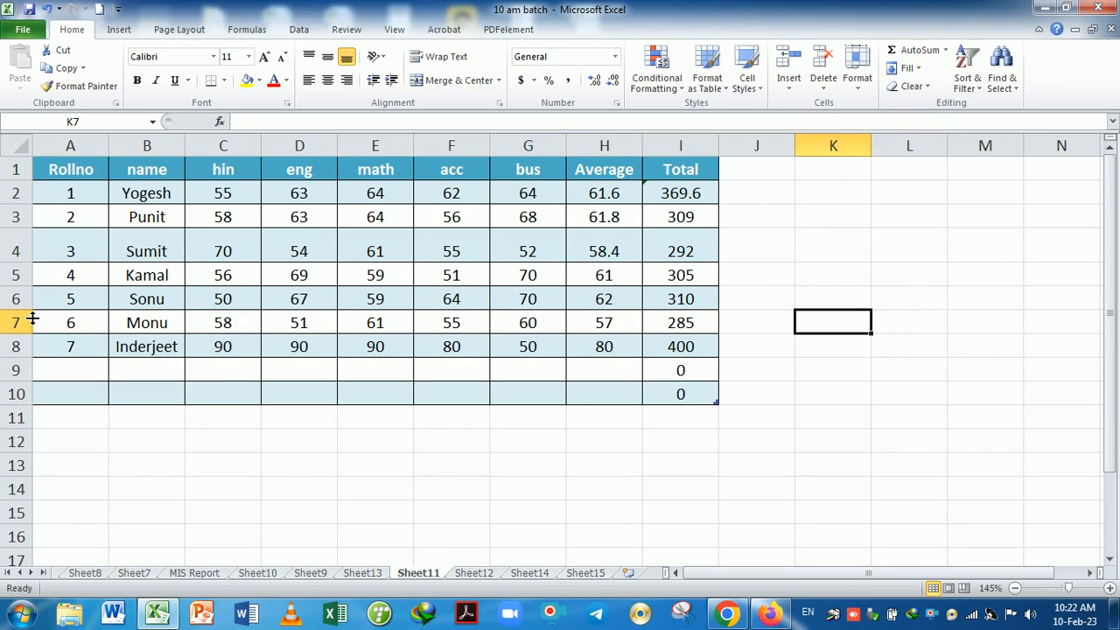
Make rows 6 and 8 taller and row 4 slightly shorter by moving their lower borders.
drag(31, 317, 30, 329)
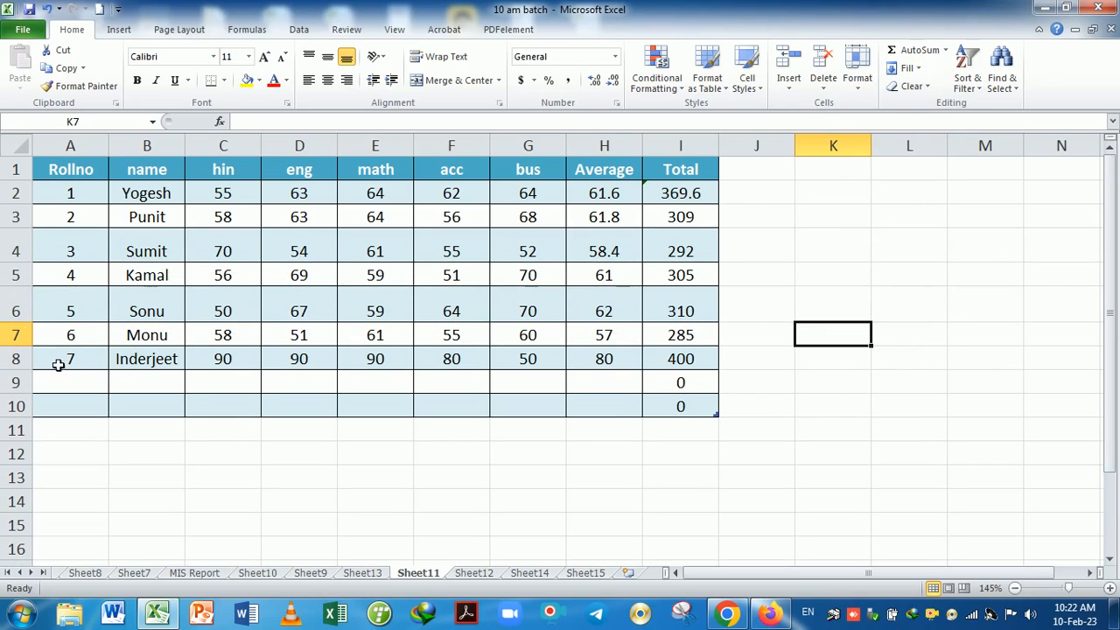
drag(38, 377, 40, 390)
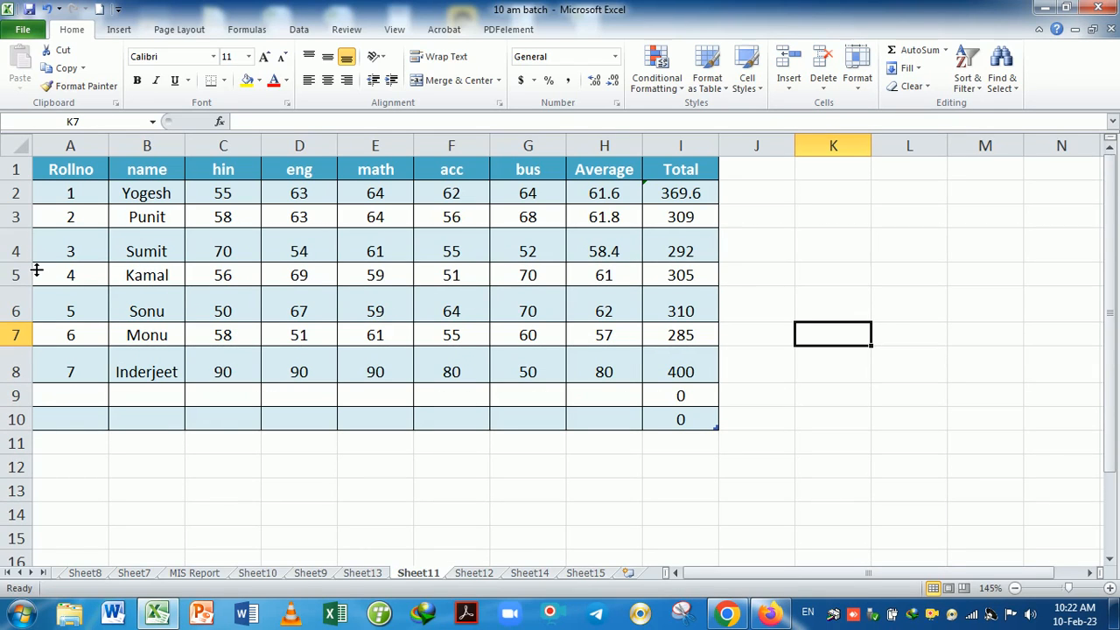
drag(36, 263, 34, 260)
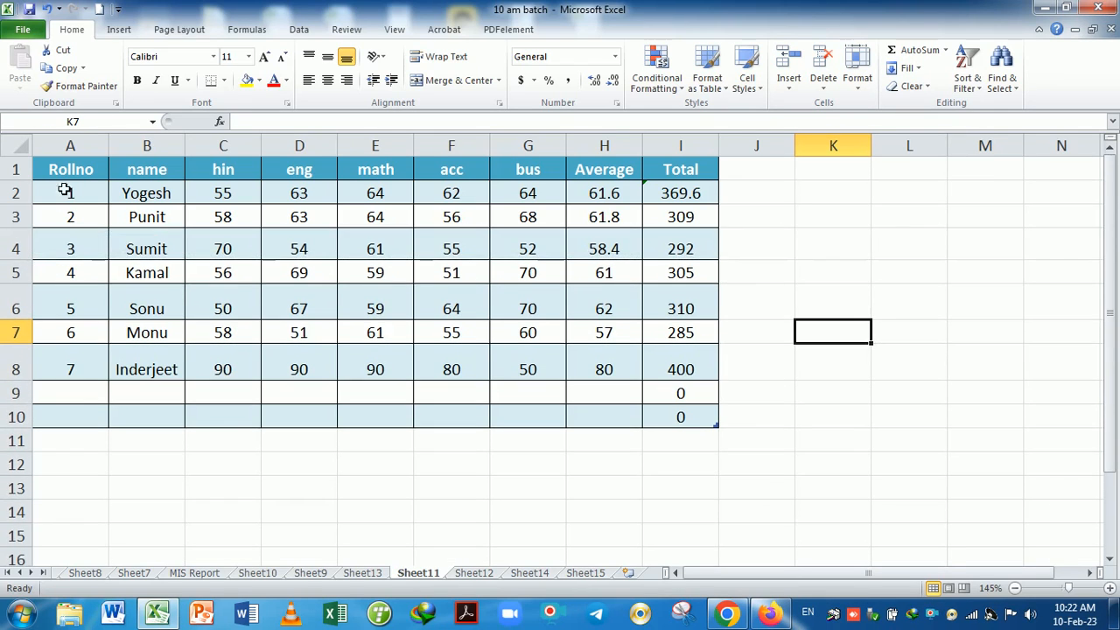
Select the entire sheet and AutoFit the height of all rows.
drag(70, 145, 707, 166)
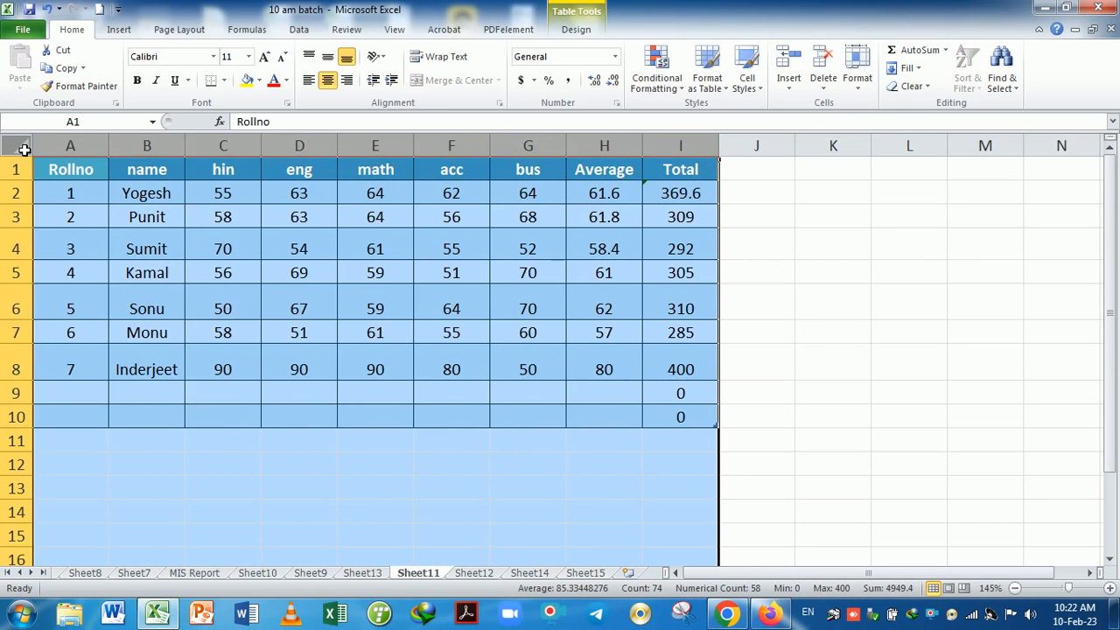
click(25, 151)
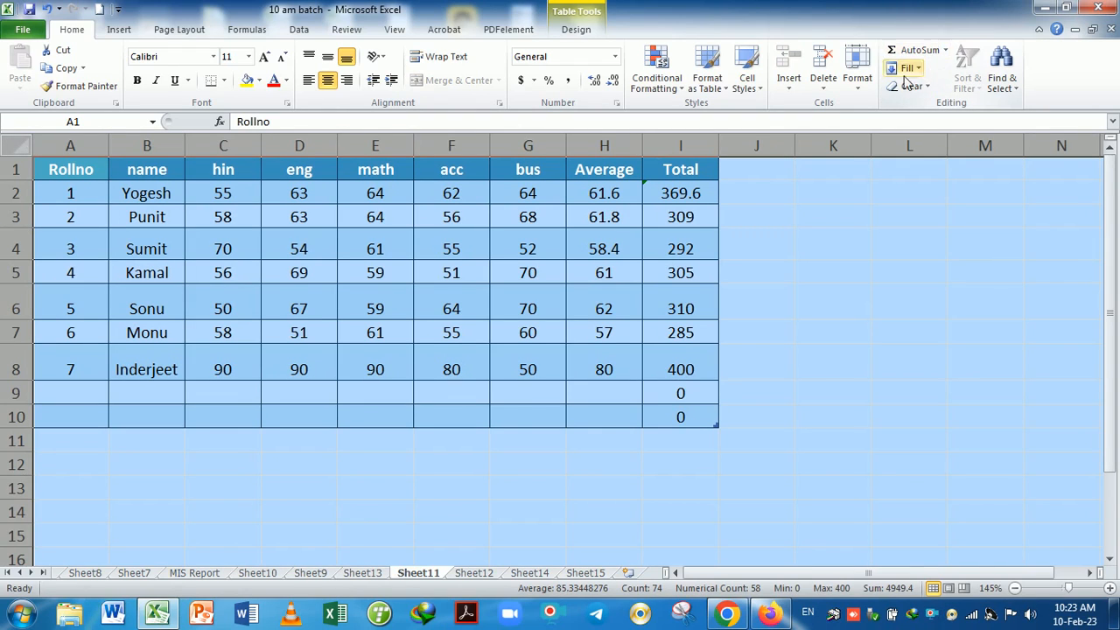
click(858, 79)
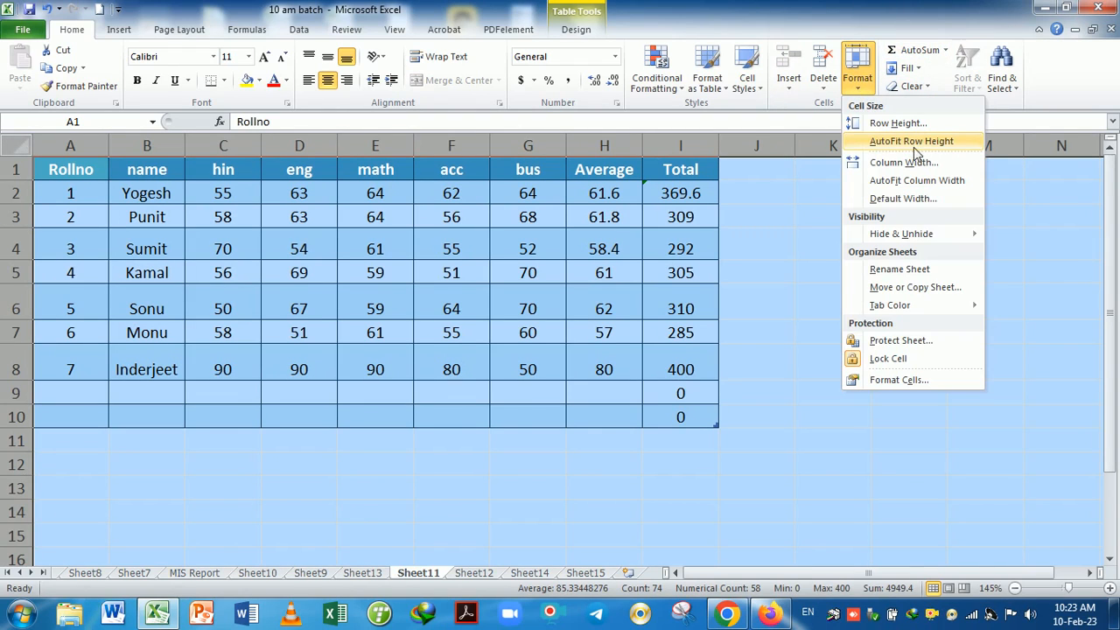
click(911, 141)
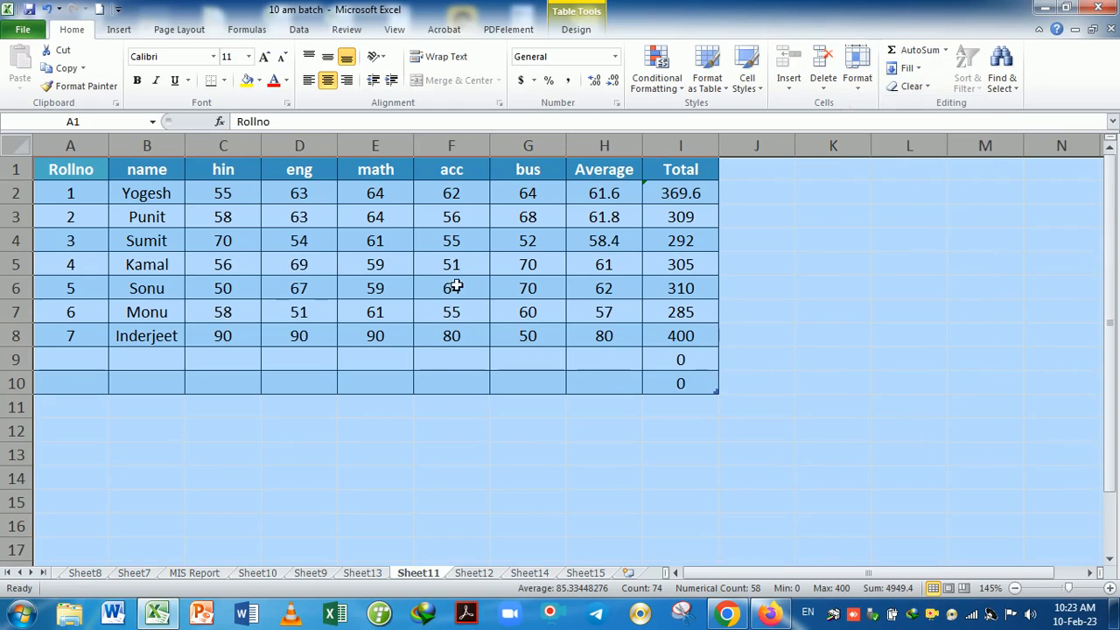
click(438, 391)
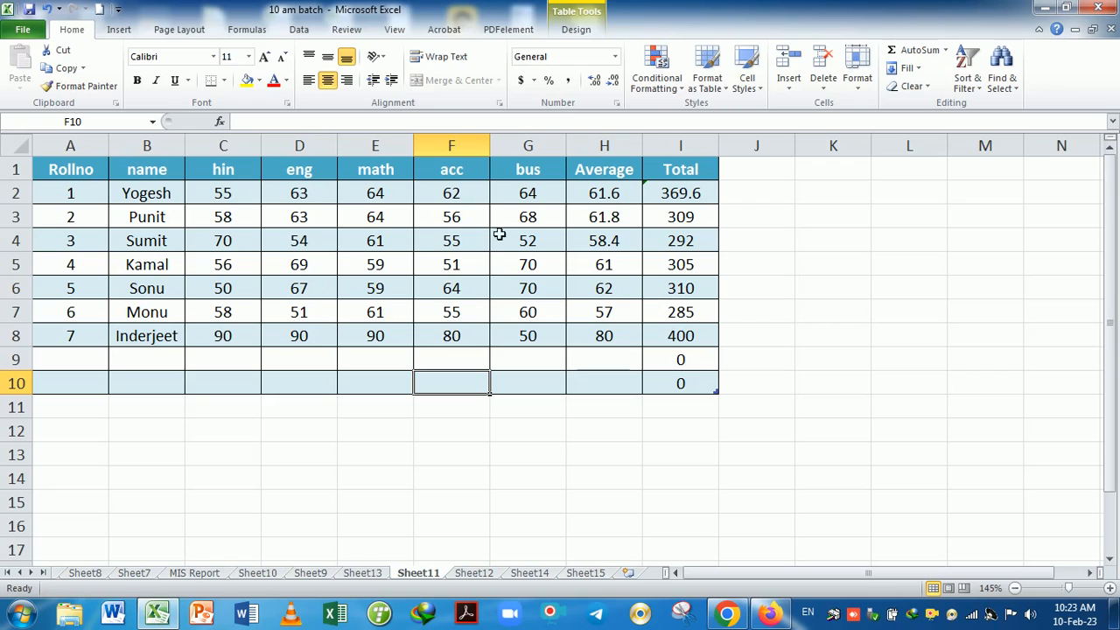
View the Column Width setting for the Average column and cancel it without changing the value.
drag(102, 274, 617, 275)
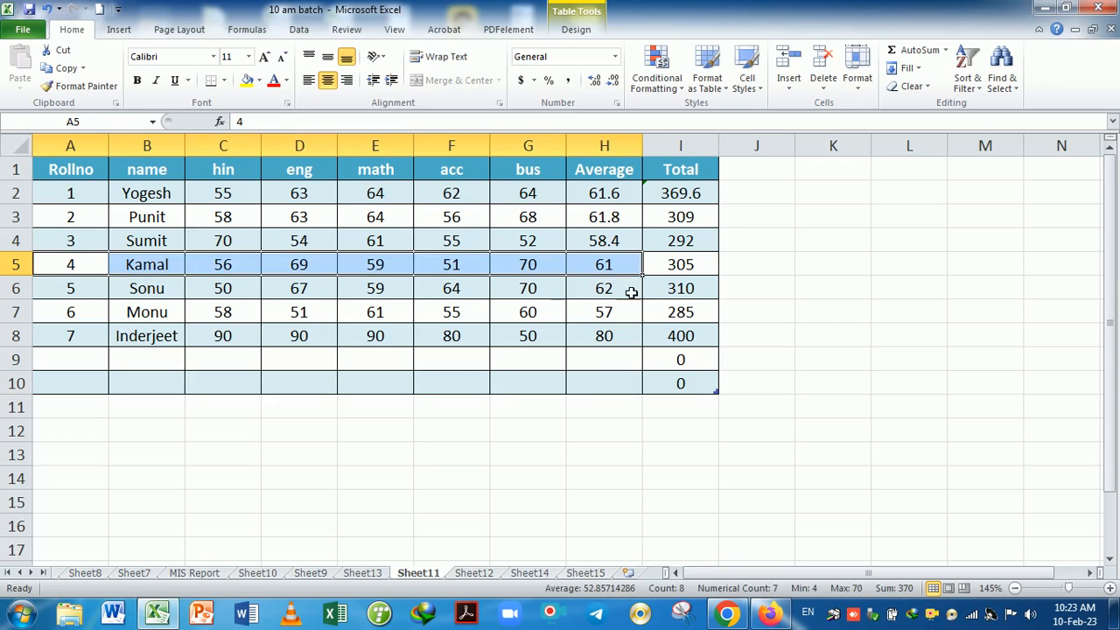
click(667, 311)
click(625, 299)
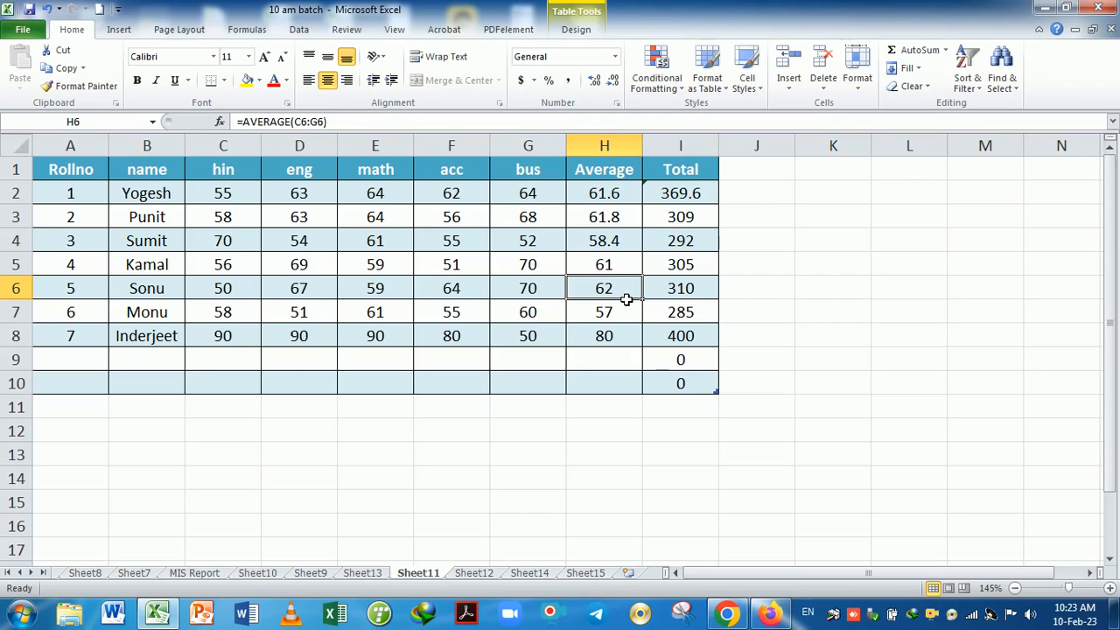
click(863, 85)
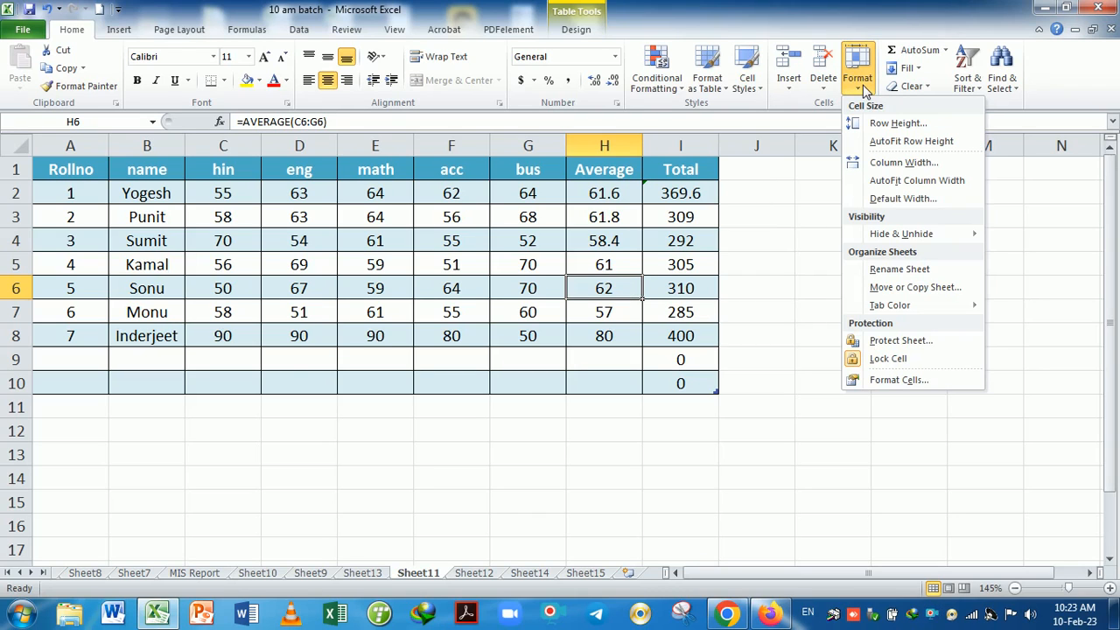
click(897, 163)
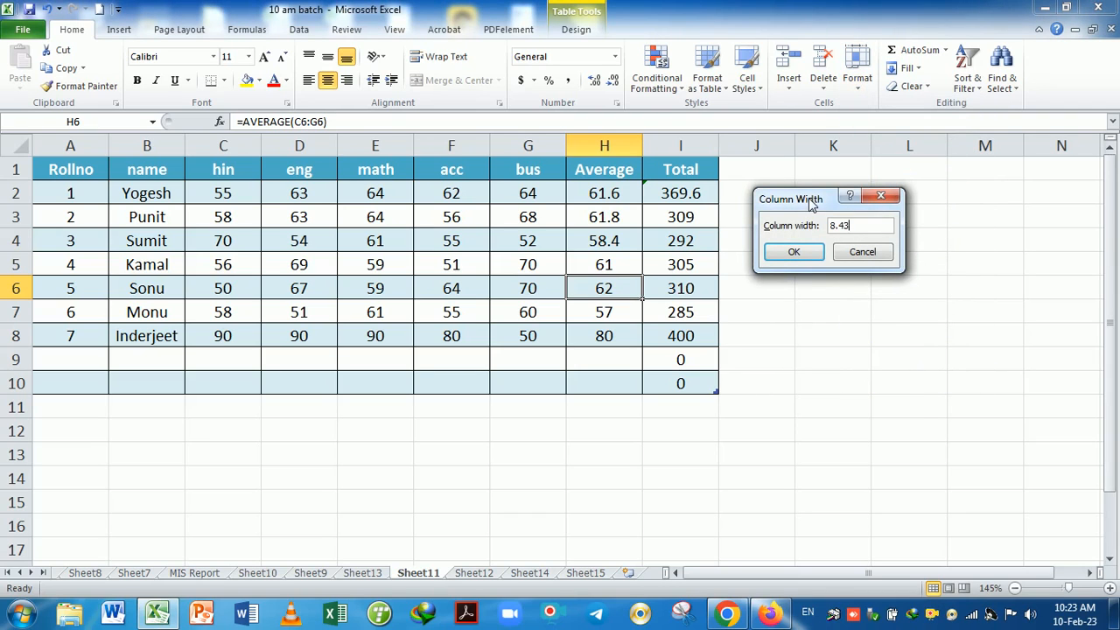
drag(812, 203, 821, 202)
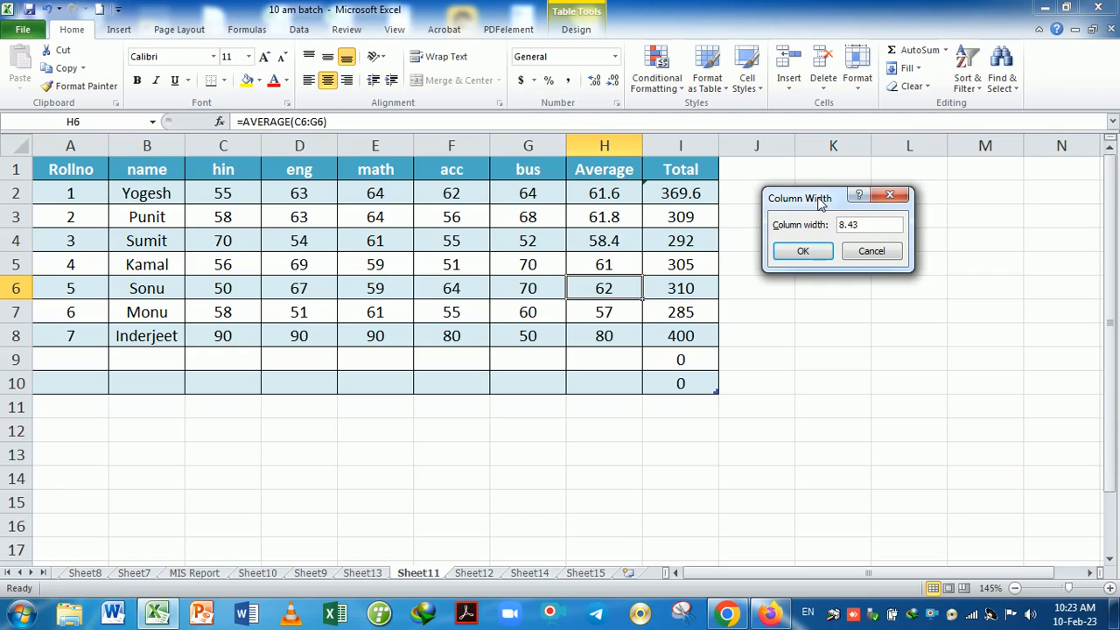
click(882, 254)
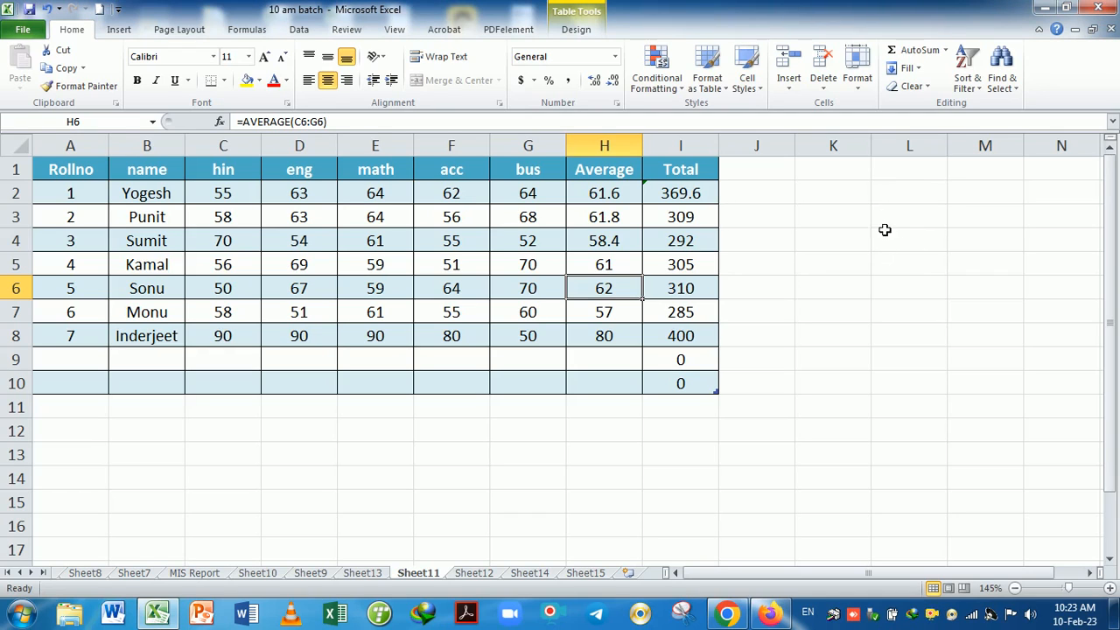
Check the width of column K at its right border.
drag(878, 151, 878, 151)
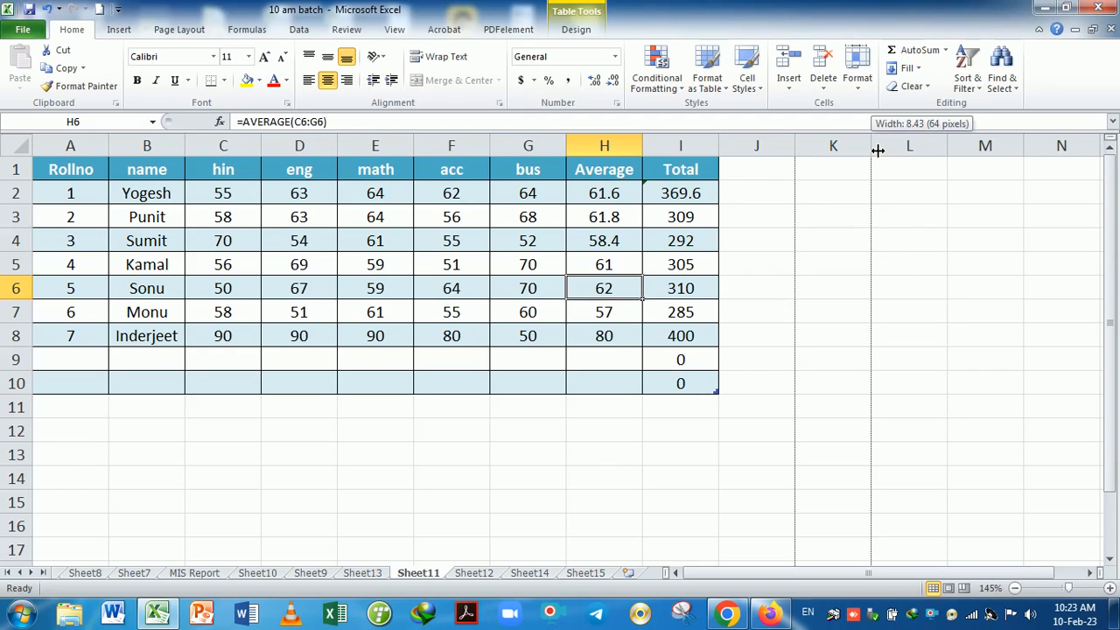
drag(878, 150, 877, 150)
drag(878, 150, 878, 151)
drag(878, 151, 878, 150)
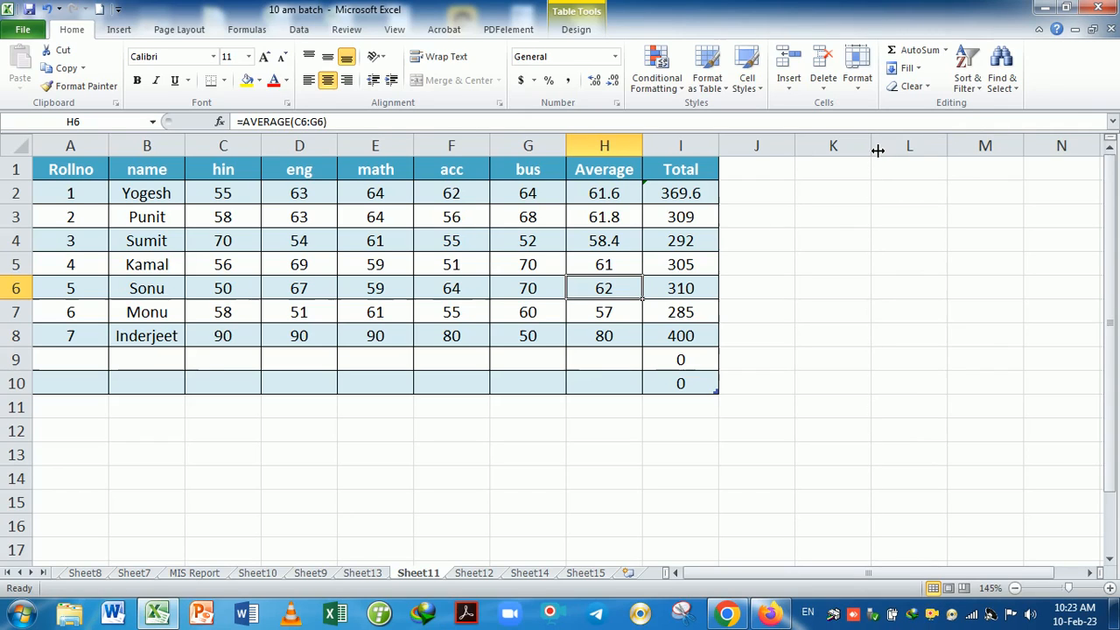
Narrow the hin and eng columns by moving their right borders.
click(857, 66)
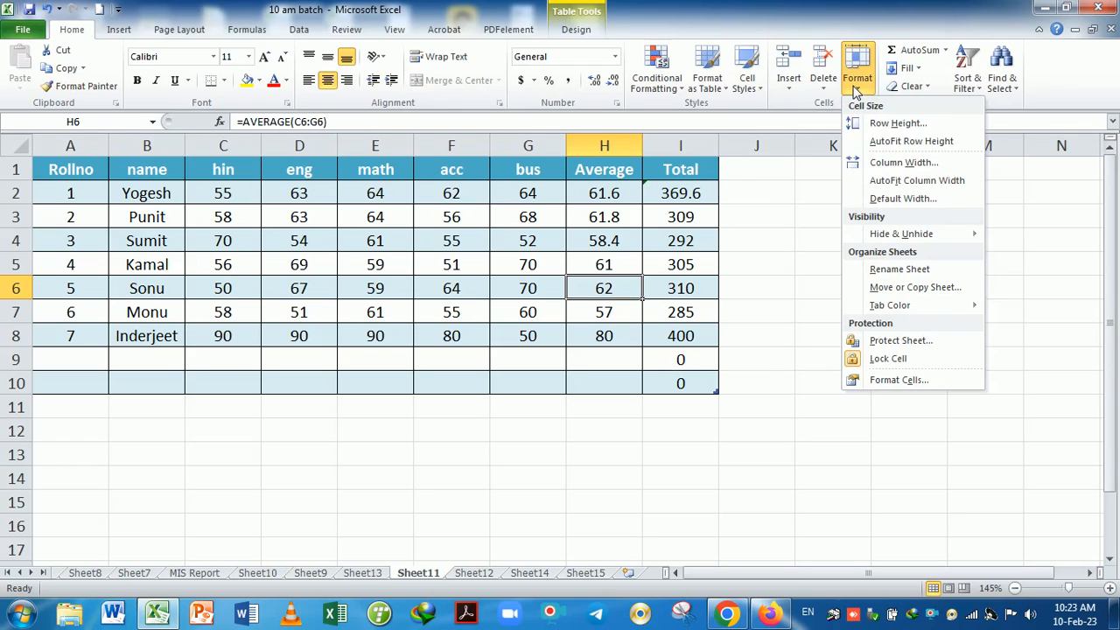
click(785, 321)
drag(271, 152, 249, 152)
drag(326, 149, 314, 149)
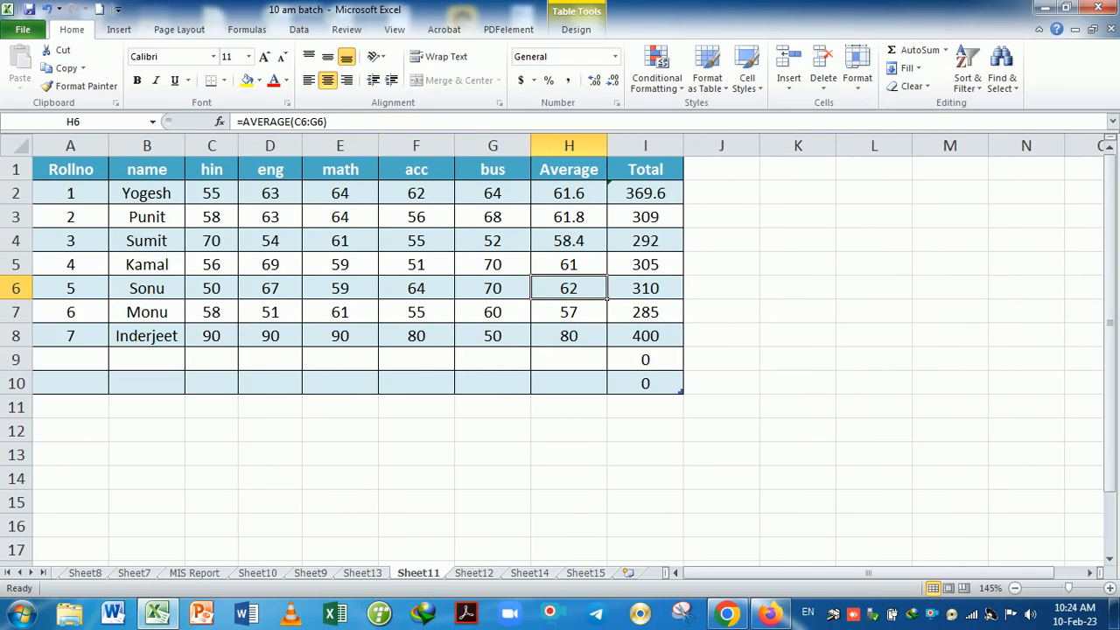
AutoFit the column widths of the whole sheet and undo the change.
click(23, 147)
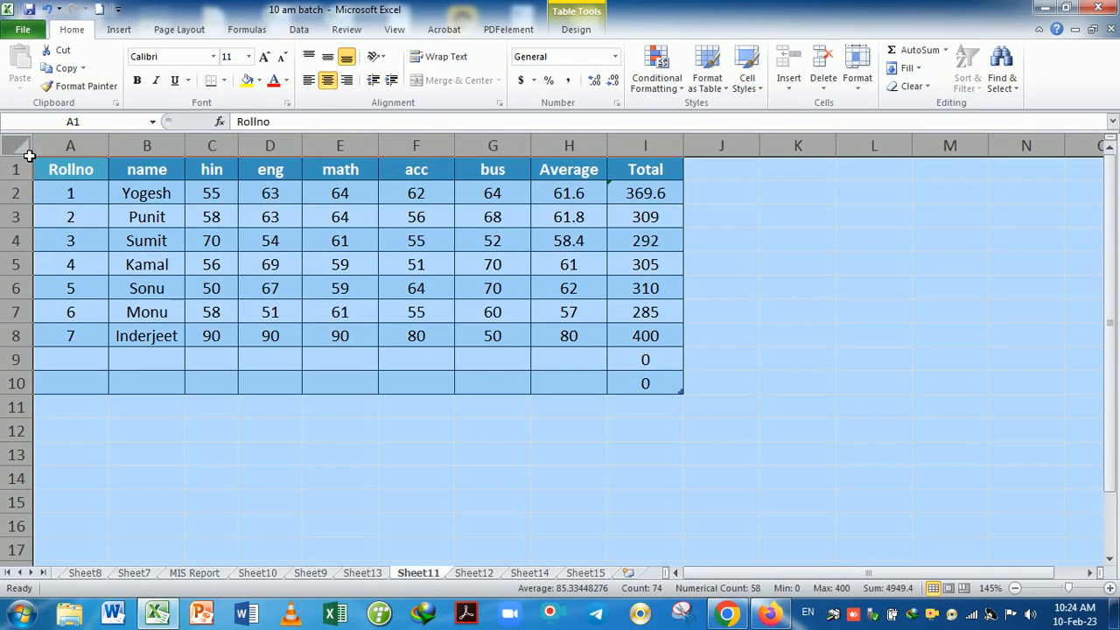
click(858, 75)
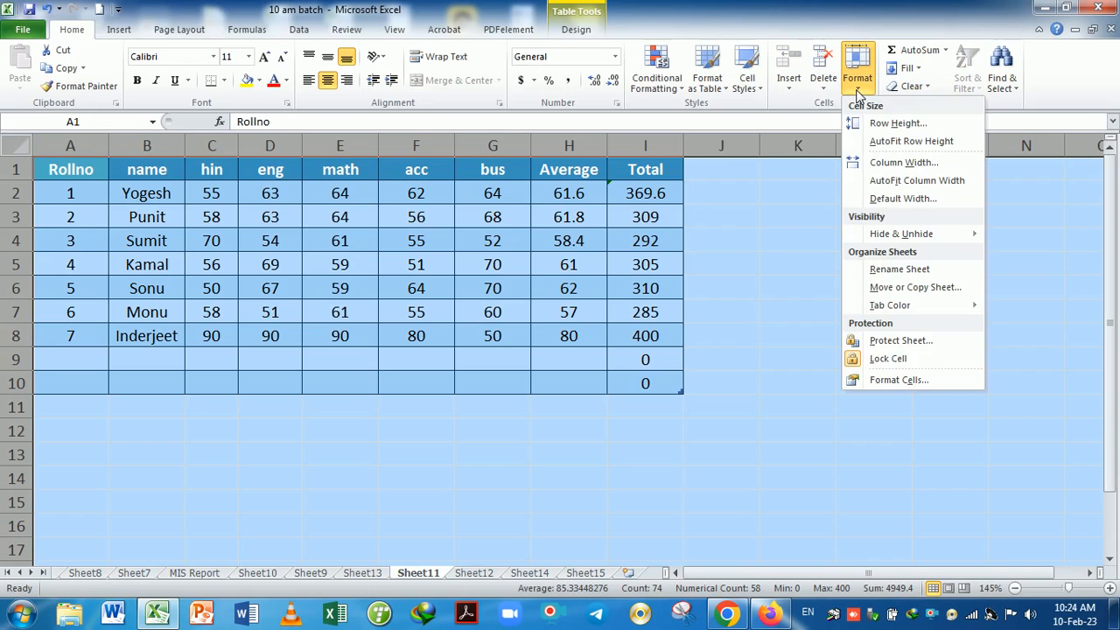
click(936, 181)
click(646, 273)
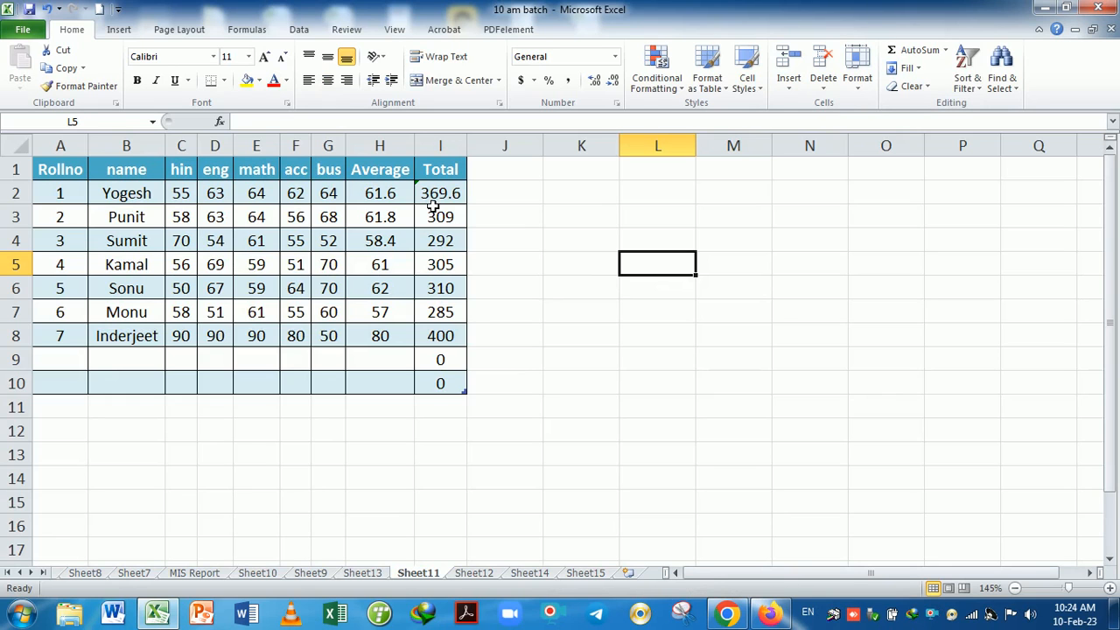
key(ctrl+z)
drag(773, 286, 720, 288)
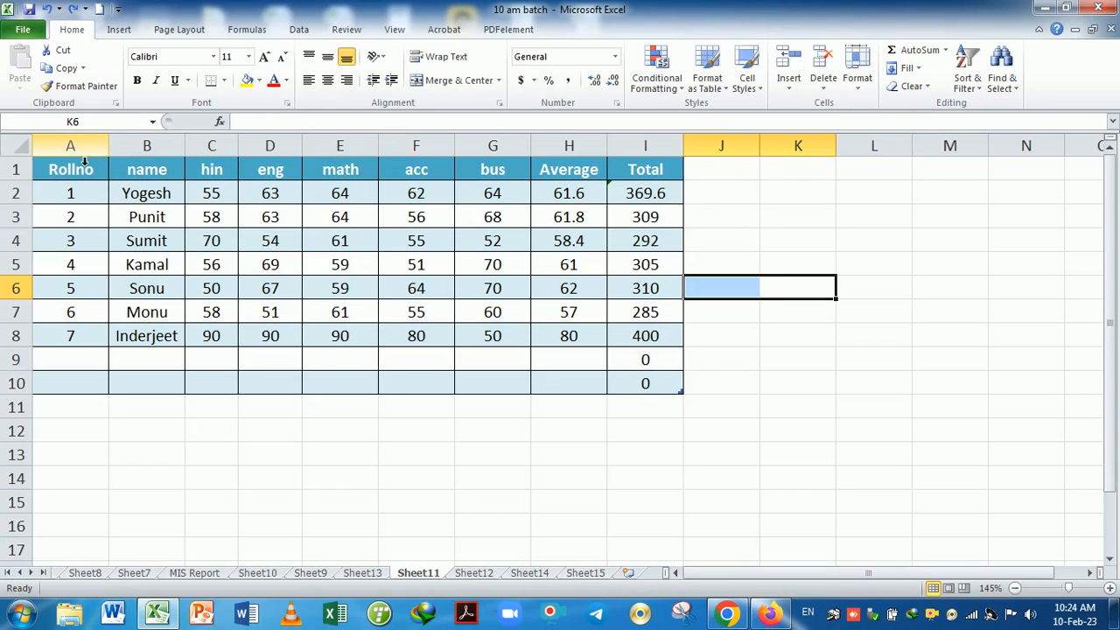
AutoFit columns A to I together at a shared column border and undo it.
drag(84, 161, 666, 560)
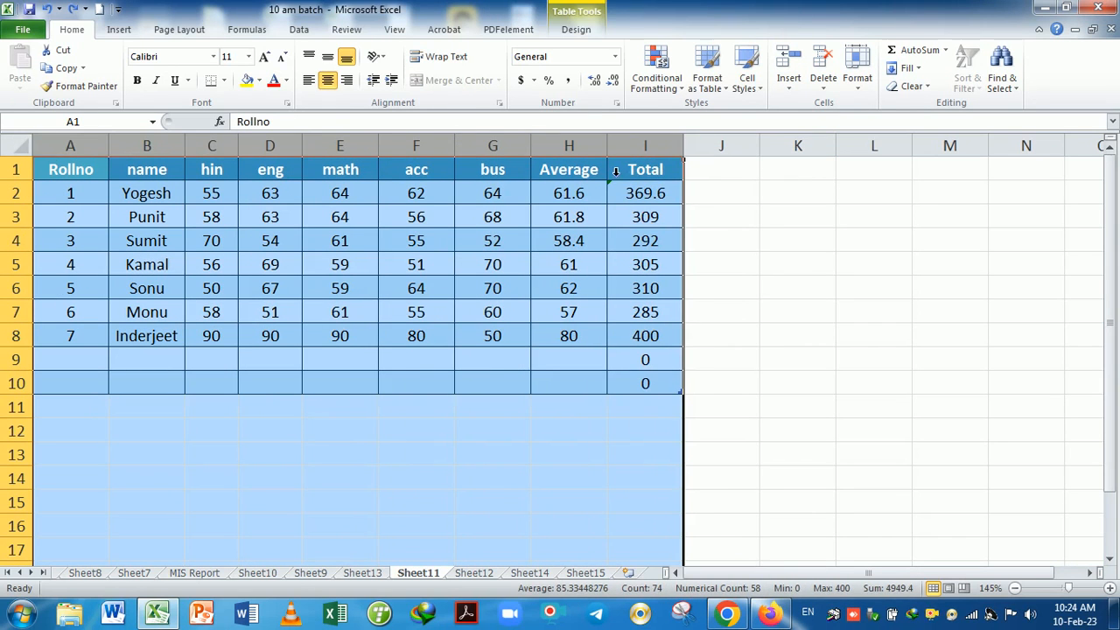
double_click(610, 150)
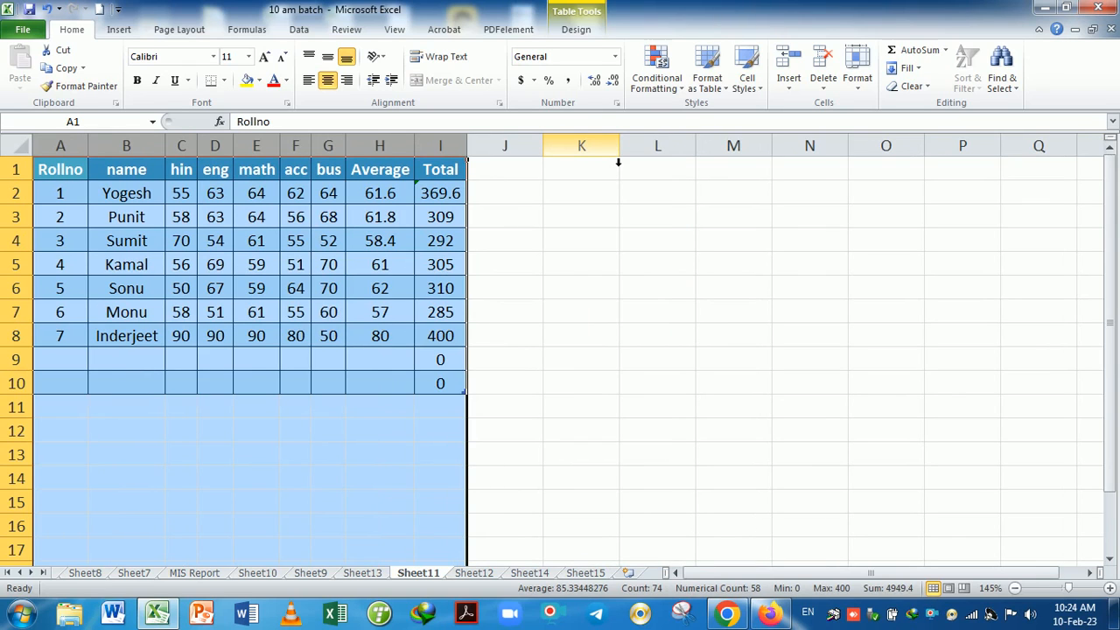
key(ctrl+z)
click(725, 267)
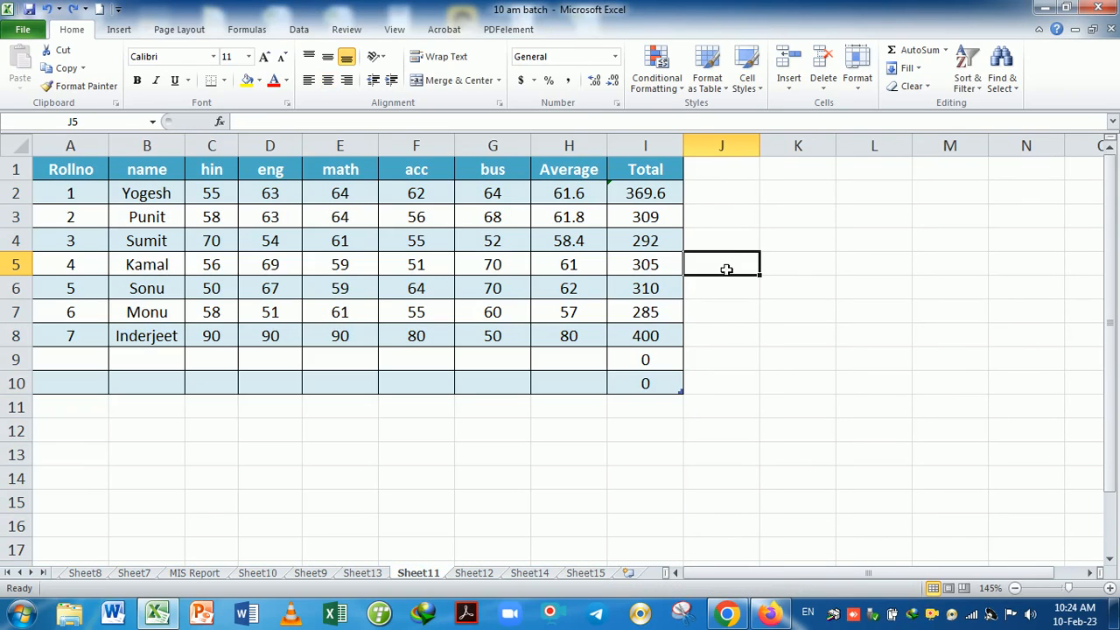
View the sheet's default column width setting and close it without changing the value.
click(856, 88)
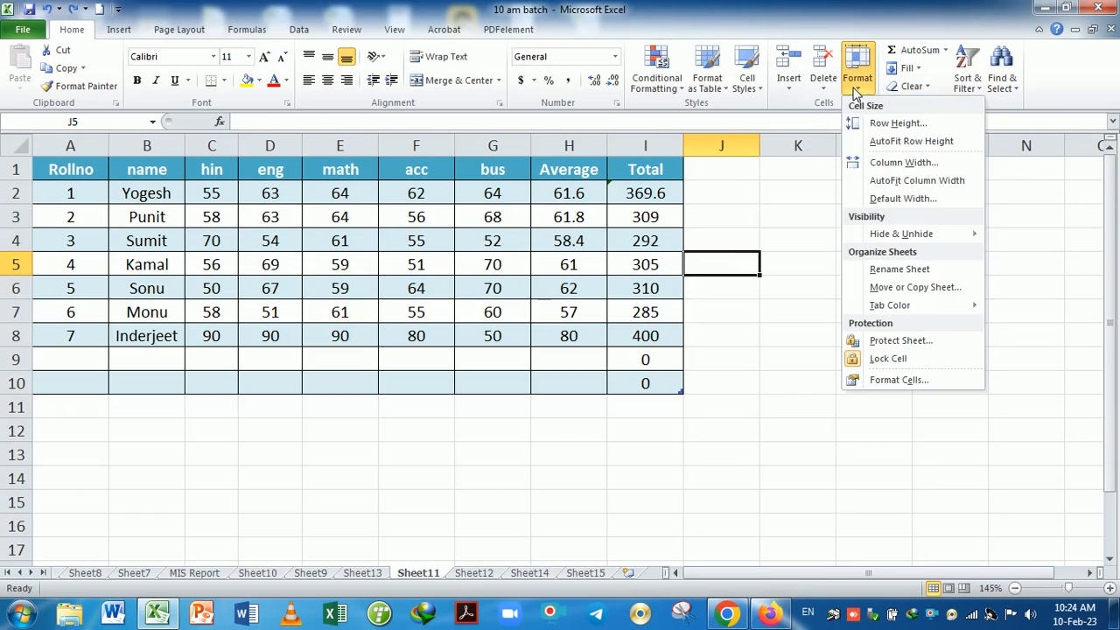
click(902, 200)
click(898, 227)
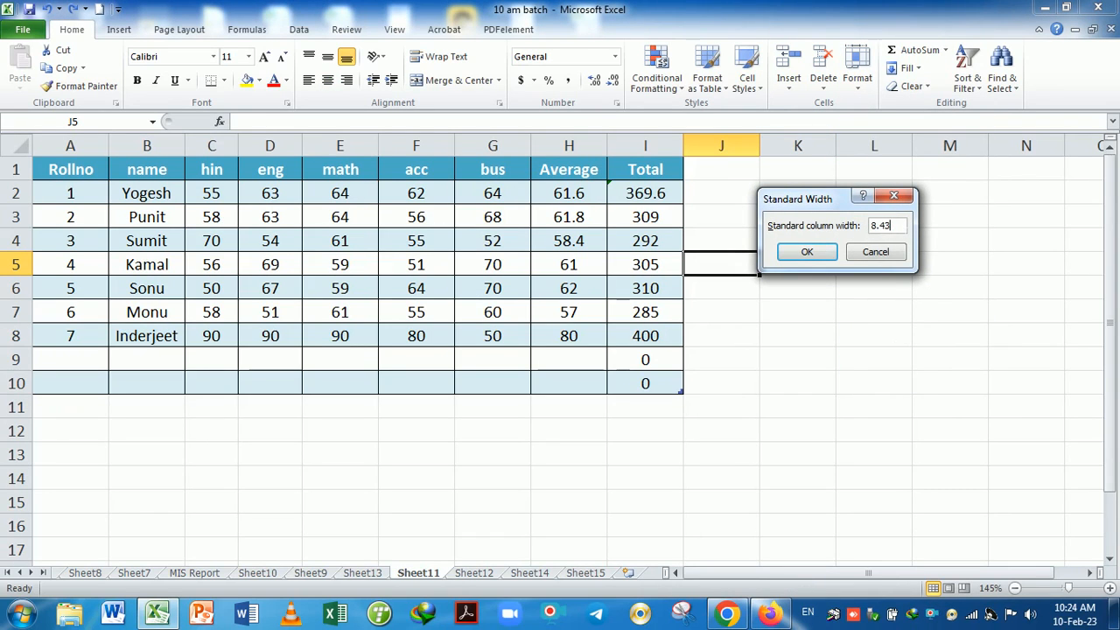
click(905, 200)
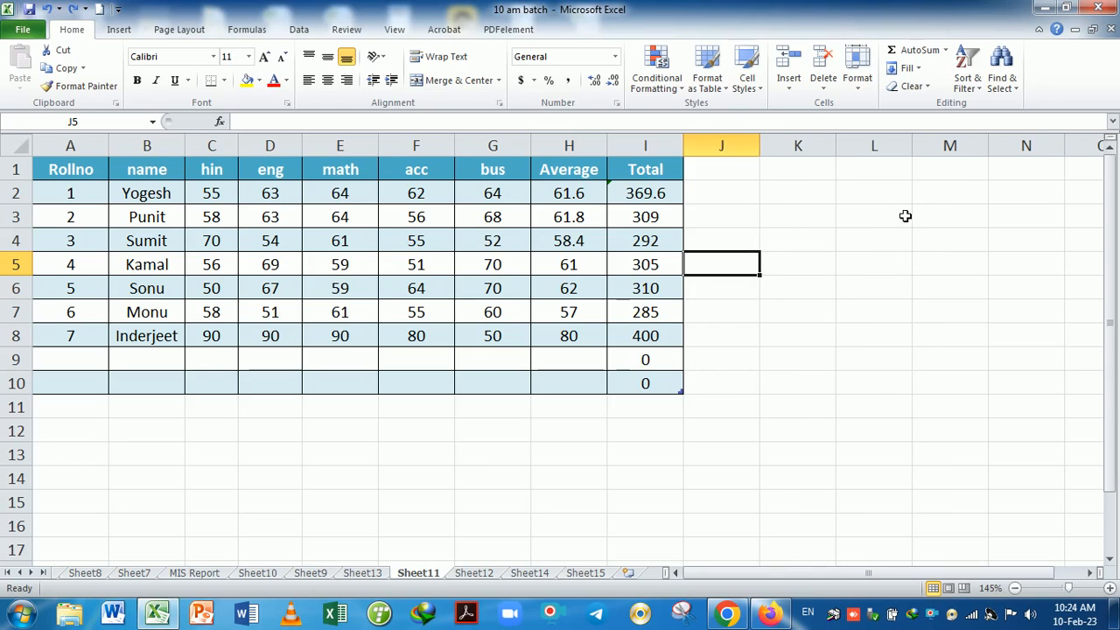
Widen column J slightly at its right border and check the width of column K.
drag(31, 279, 33, 284)
mouse_move(760, 146)
mouse_down()
mouse_move(800, 146)
mouse_move(764, 146)
mouse_up()
drag(849, 145, 840, 145)
click(853, 98)
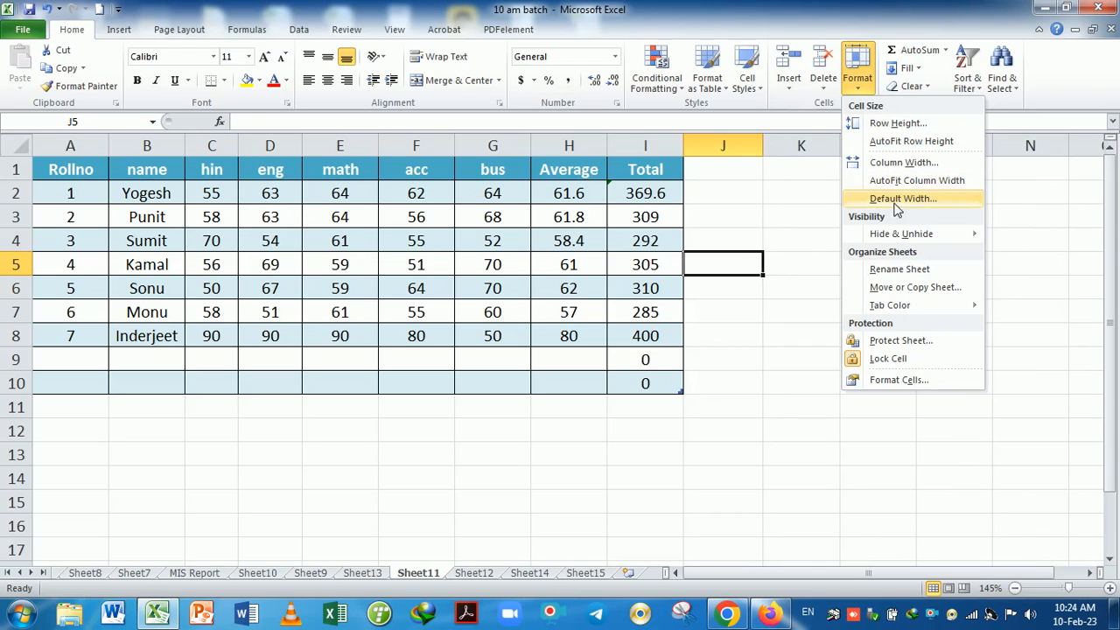
mouse_move(900, 238)
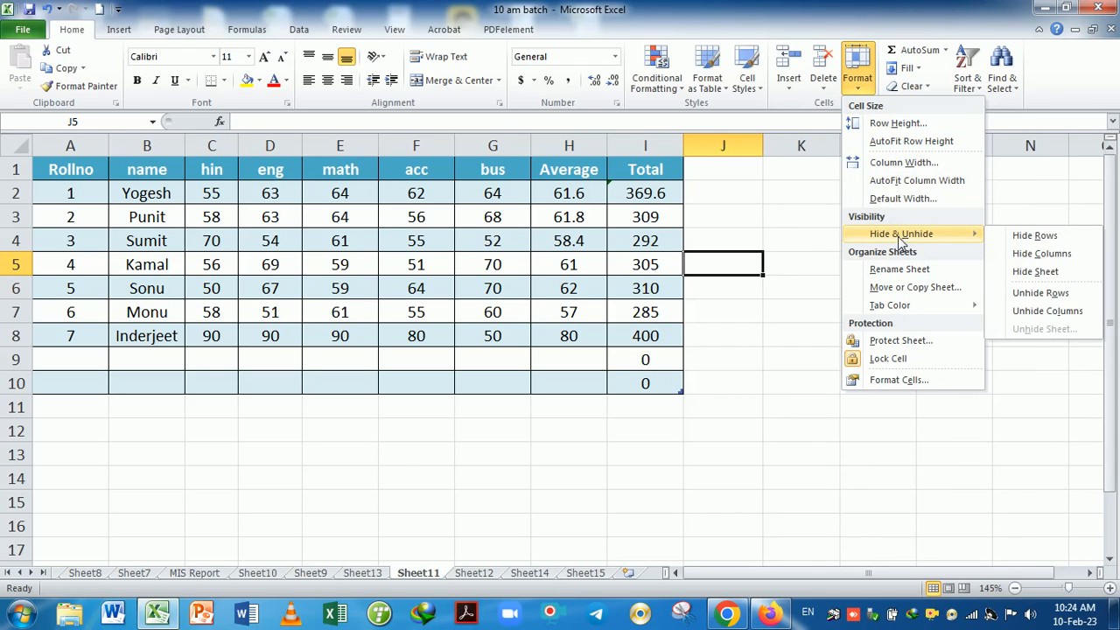
click(598, 412)
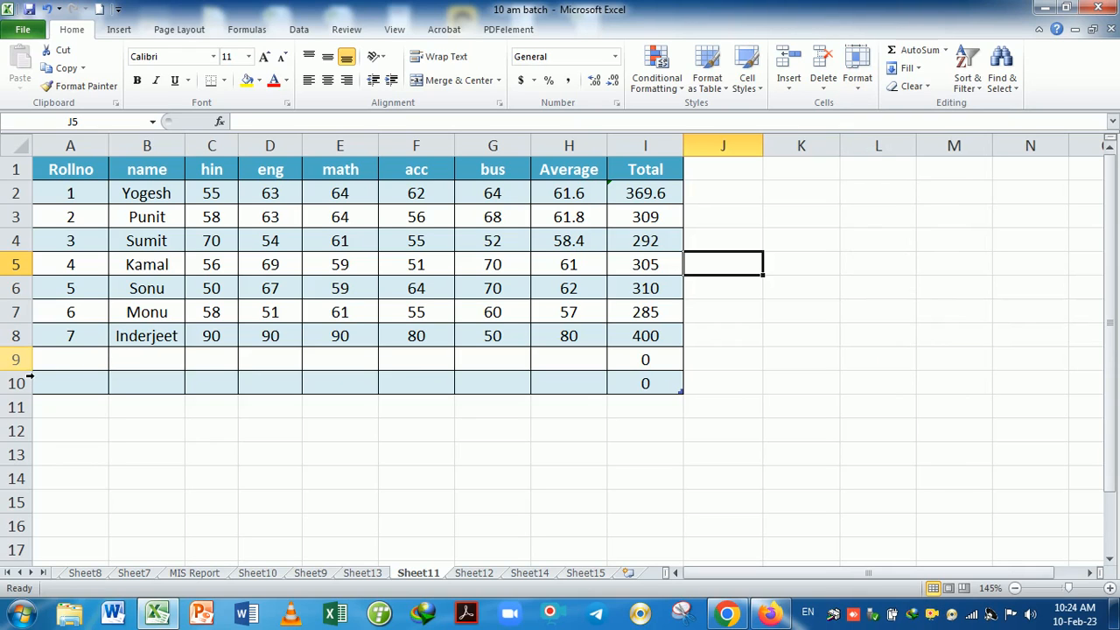
Hide rows 9 and 10 below the last student record.
drag(29, 371, 33, 396)
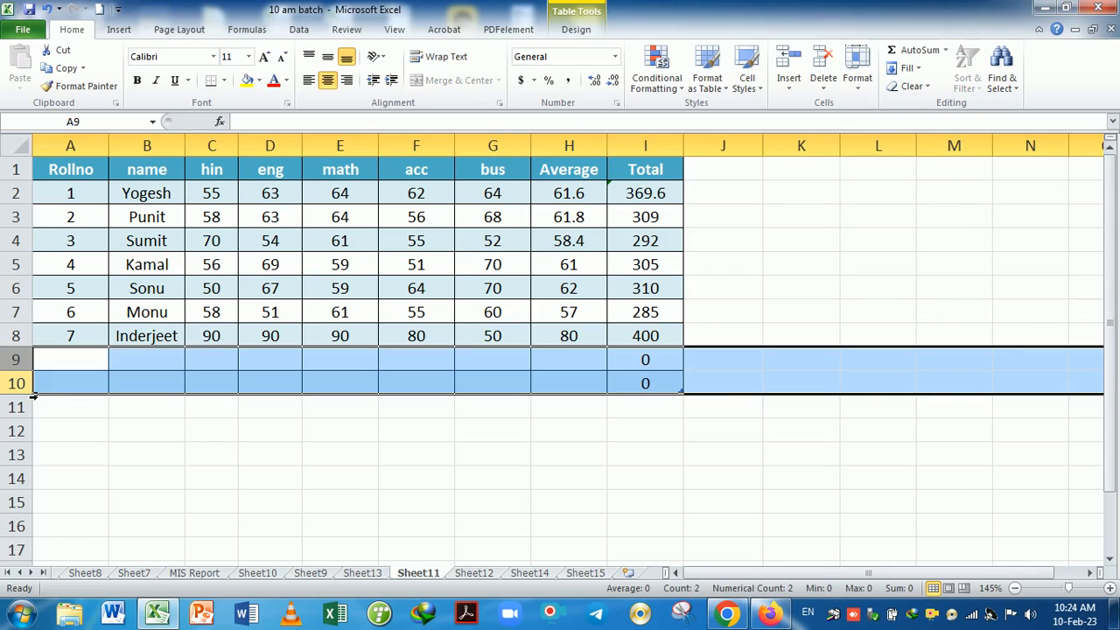
click(858, 77)
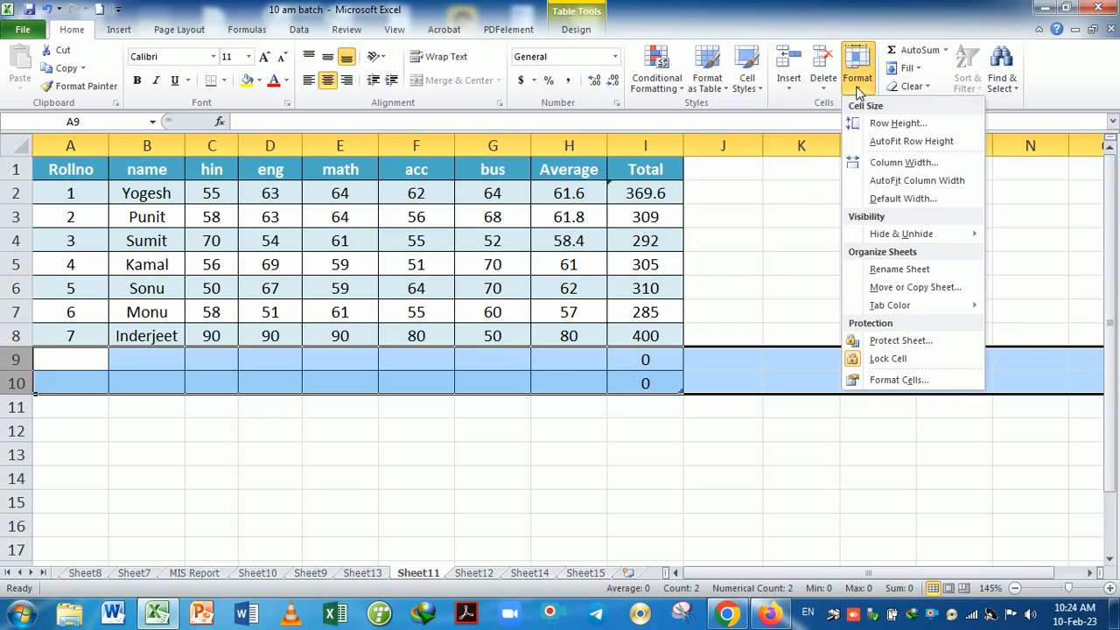
mouse_move(925, 236)
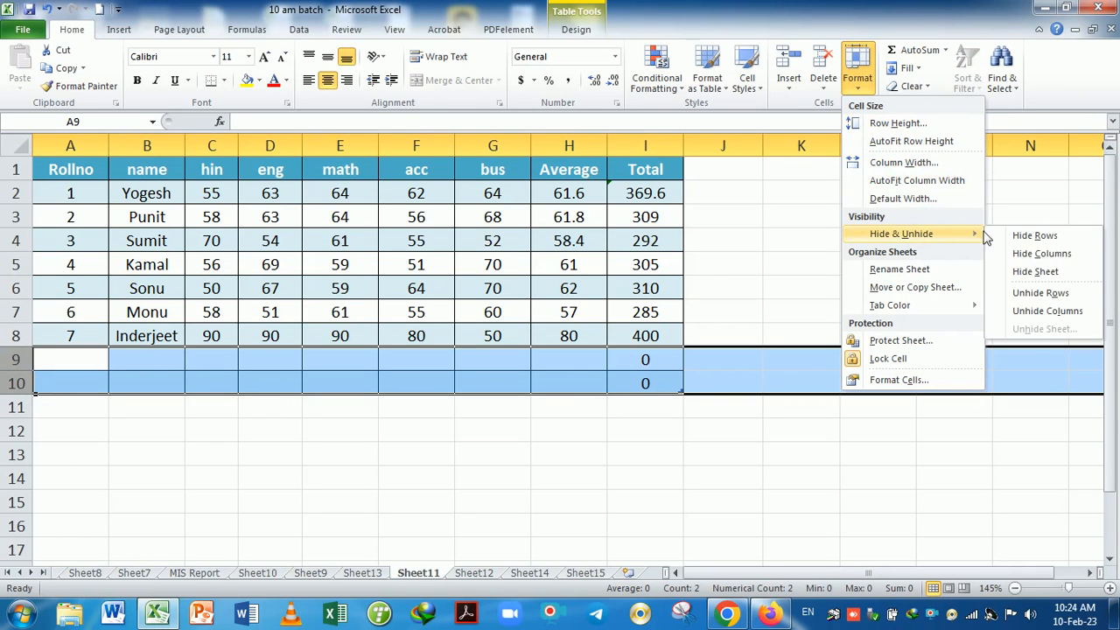
click(1035, 237)
click(658, 384)
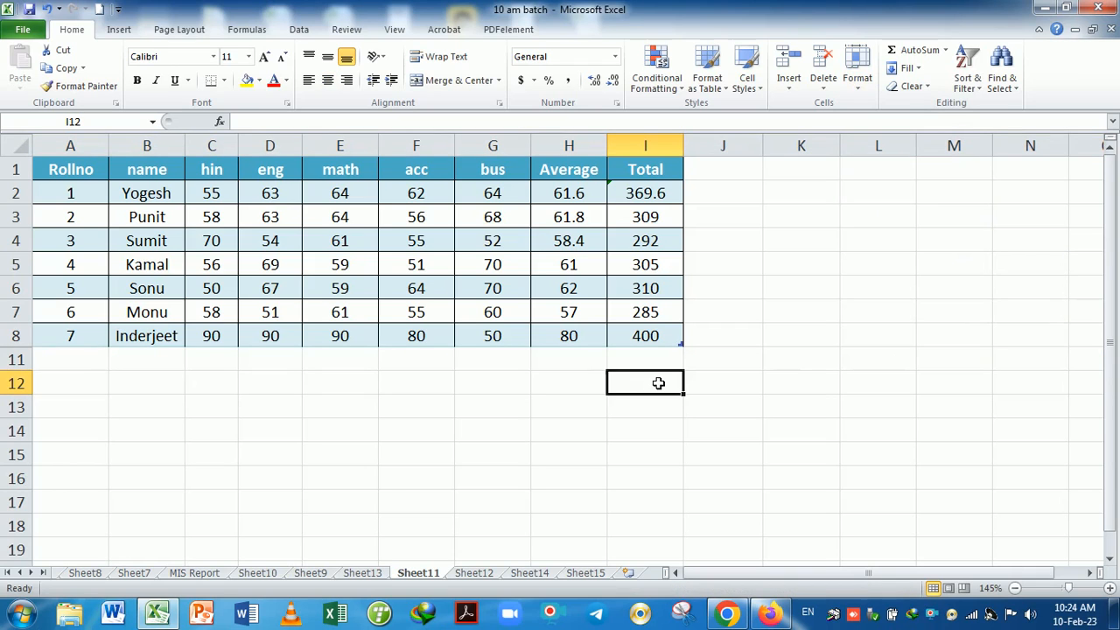
Hide row 4, the record of roll number 3.
click(16, 247)
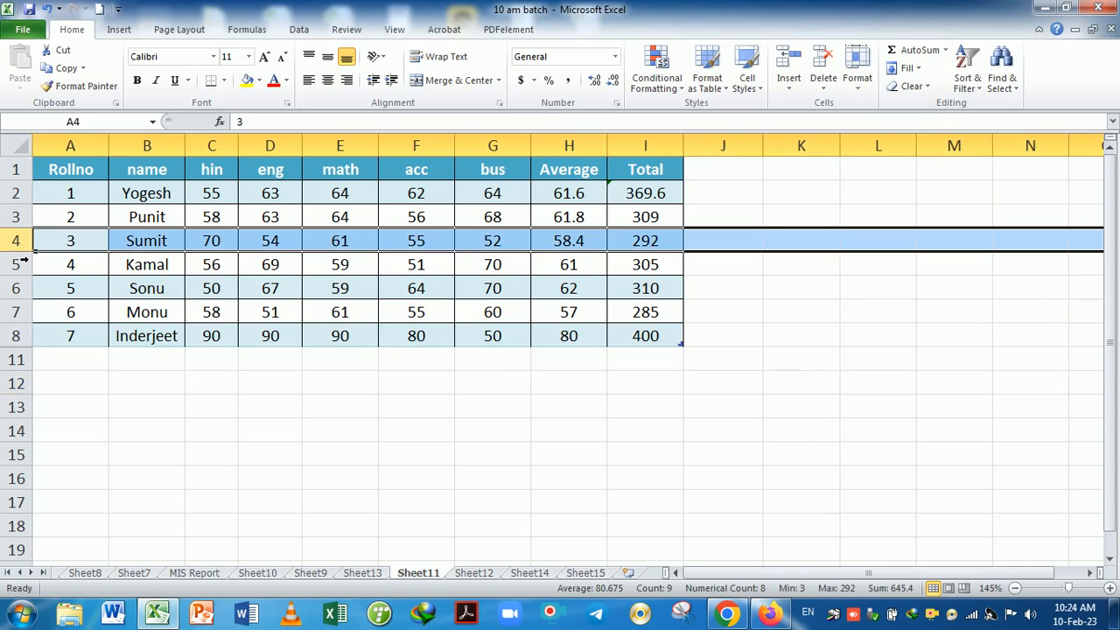
click(858, 79)
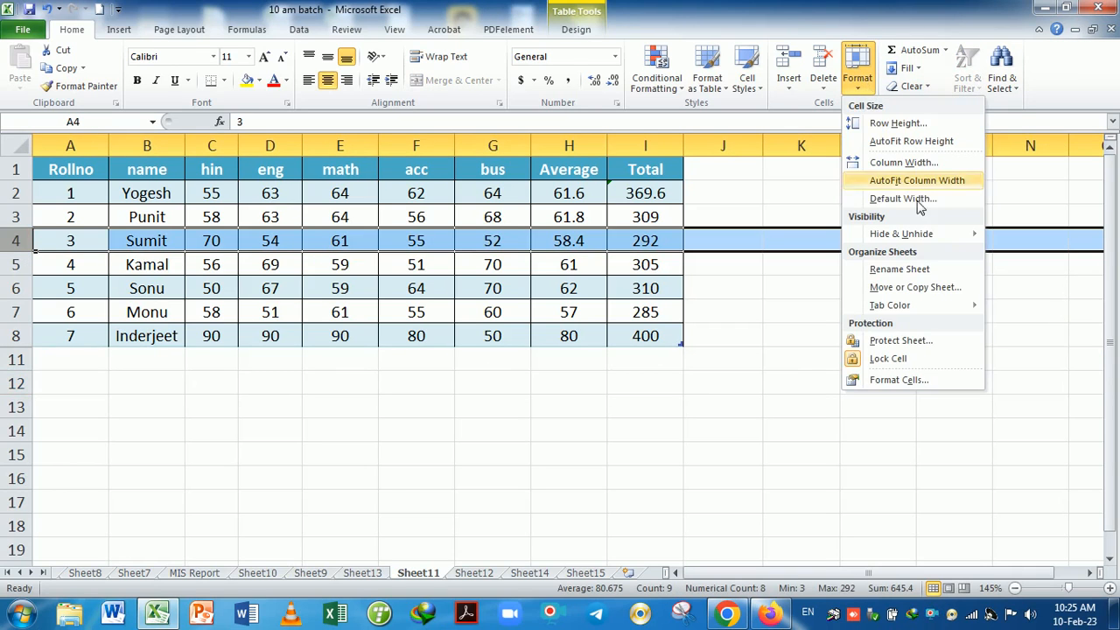
mouse_move(929, 236)
click(1012, 235)
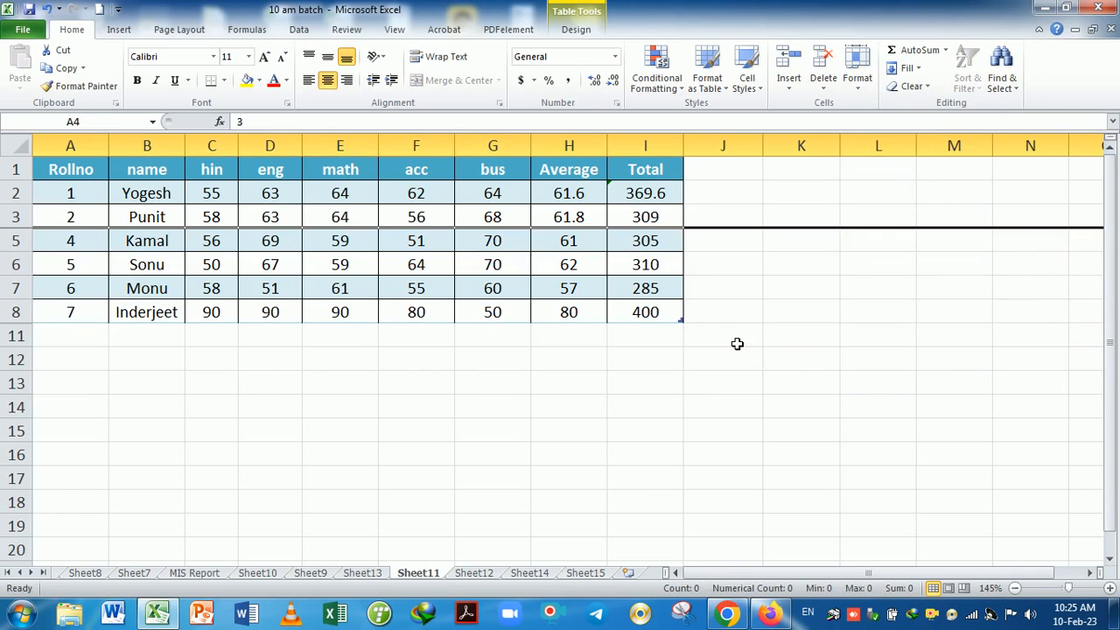
click(737, 343)
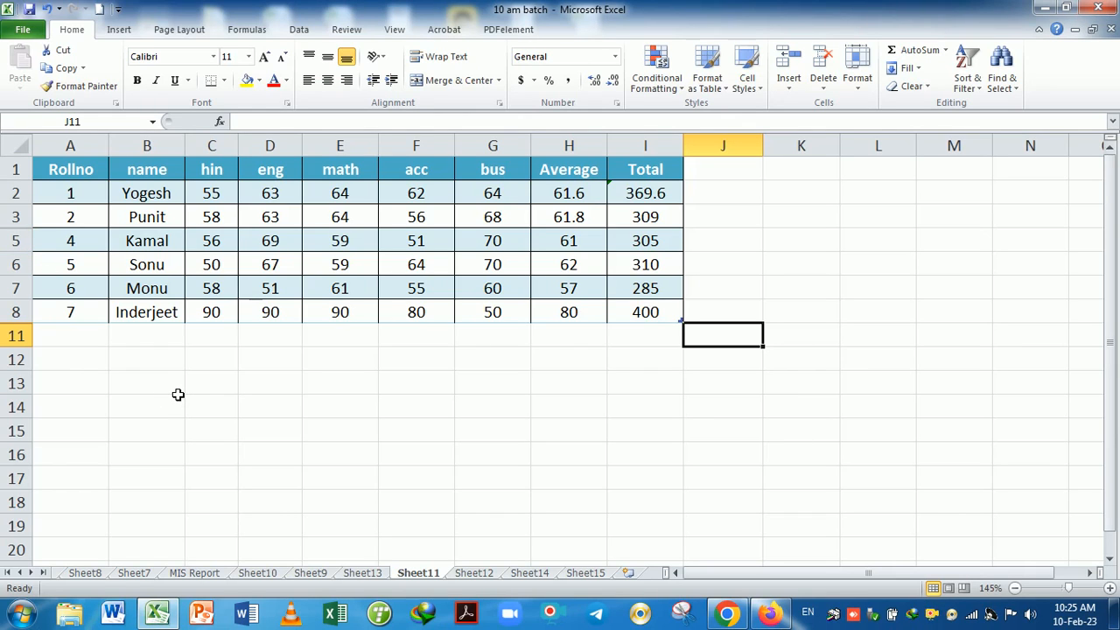
Unhide all hidden rows across the whole sheet.
click(22, 150)
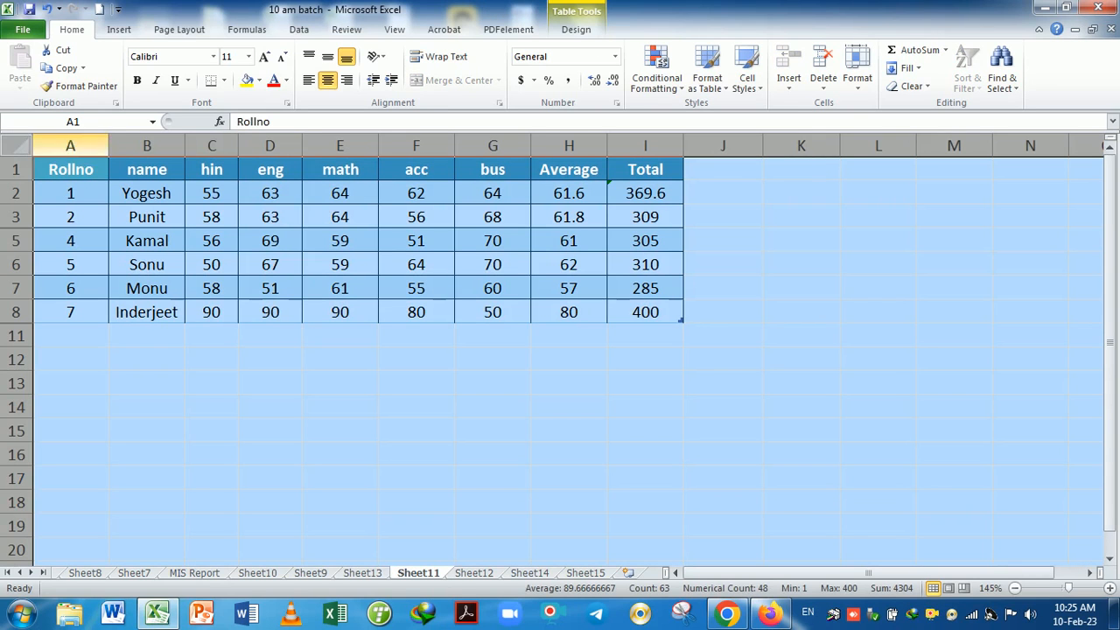
click(858, 77)
mouse_move(920, 236)
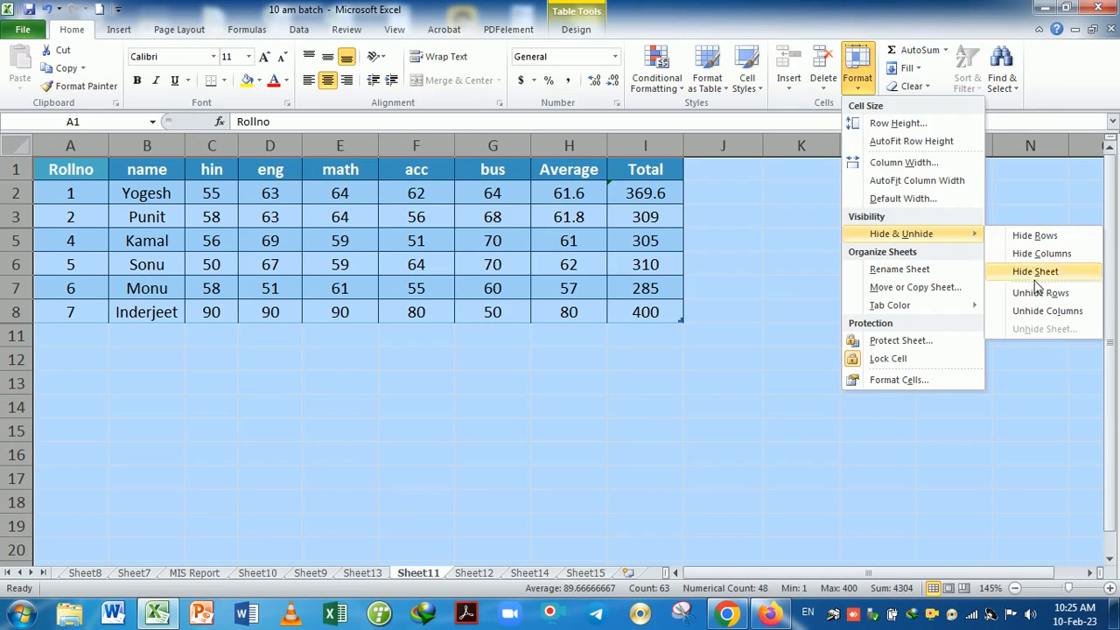
click(1022, 292)
click(550, 435)
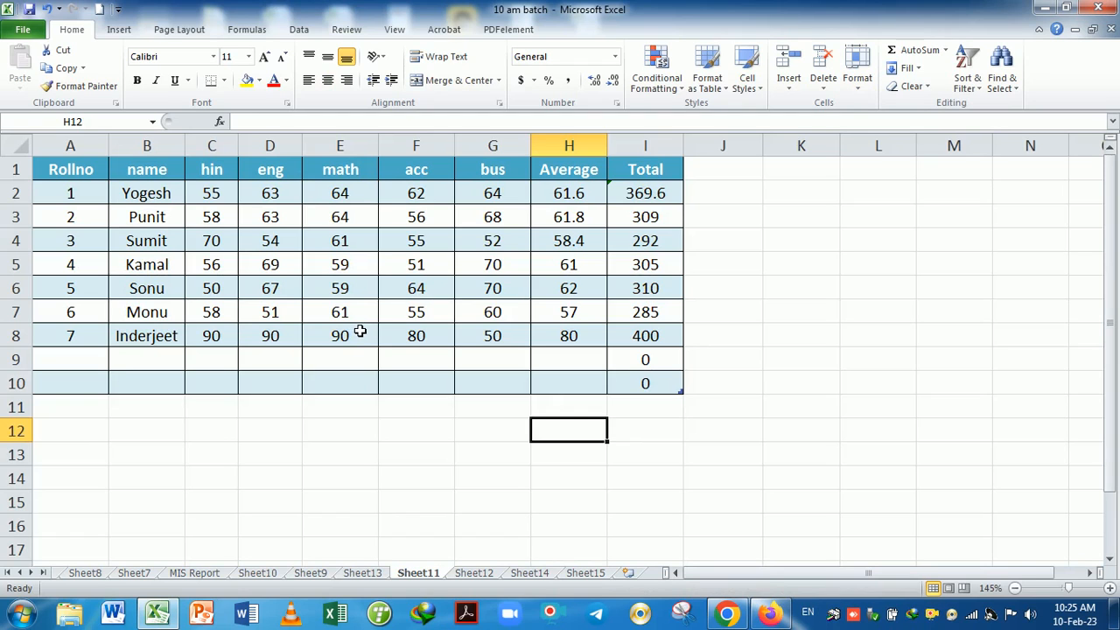
Extend the marks table with blank rows 11 to 15 by moving cell by cell past its last row.
click(495, 385)
key(Right)
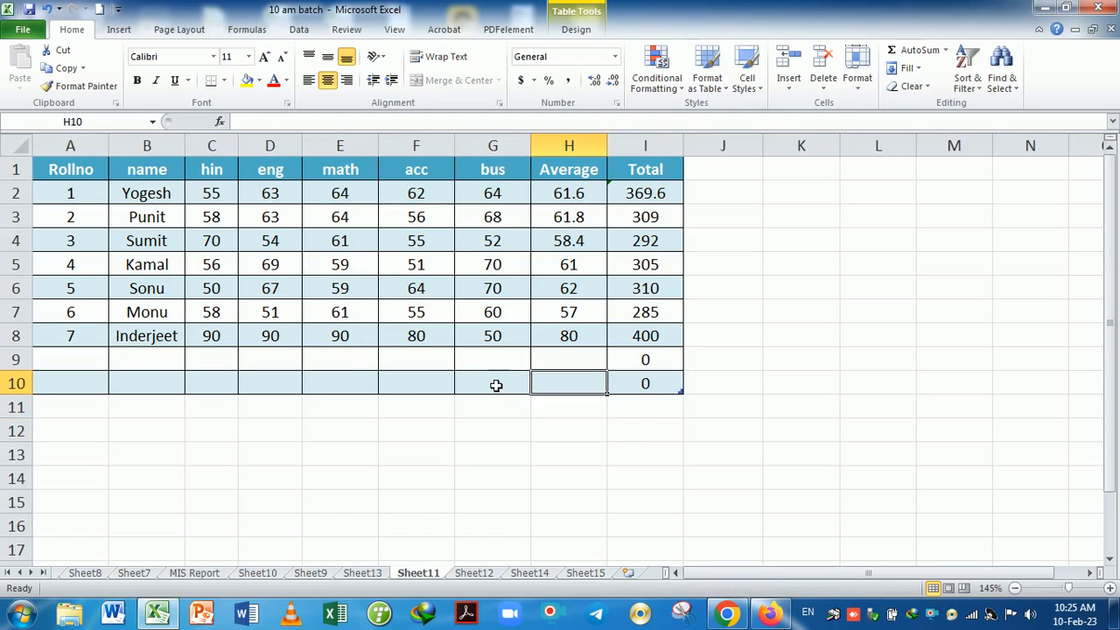
key(Tab)
key(Tab)
key(Tab)
key(Tab)
key(Tab)
key(Tab)
key(Tab)
key(Tab)
key(Tab)
key(Tab)
key(Tab)
key(Tab)
key(Tab)
key(Tab)
key(Tab)
key(Tab)
key(Tab)
key(Tab)
key(Tab)
key(Tab)
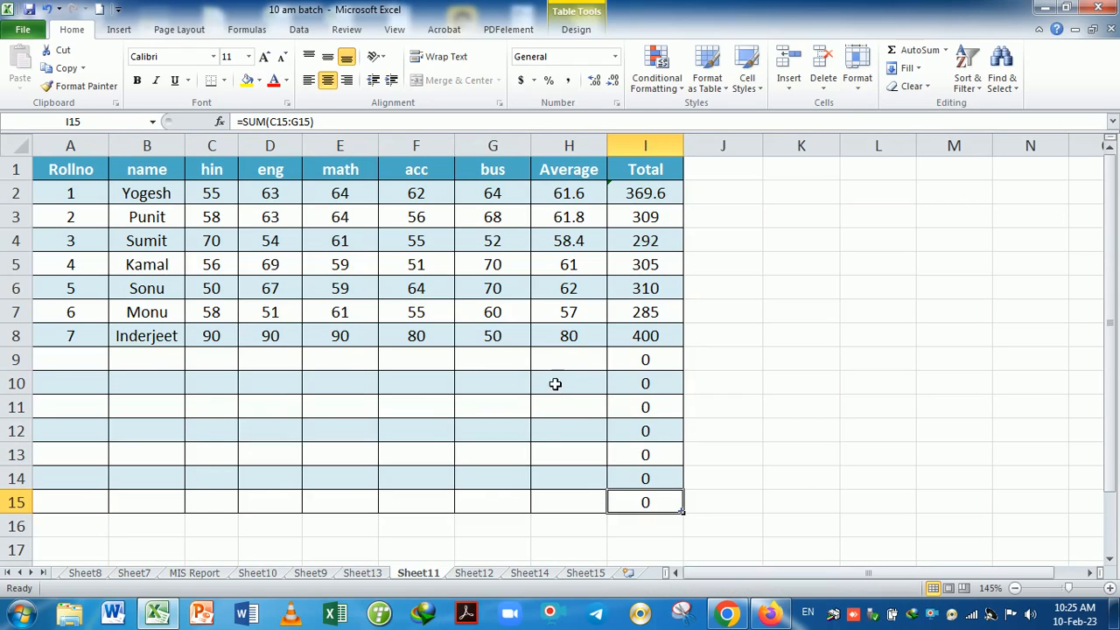
Hide the Average column H and check the neighbouring columns G and I around the gap.
click(575, 154)
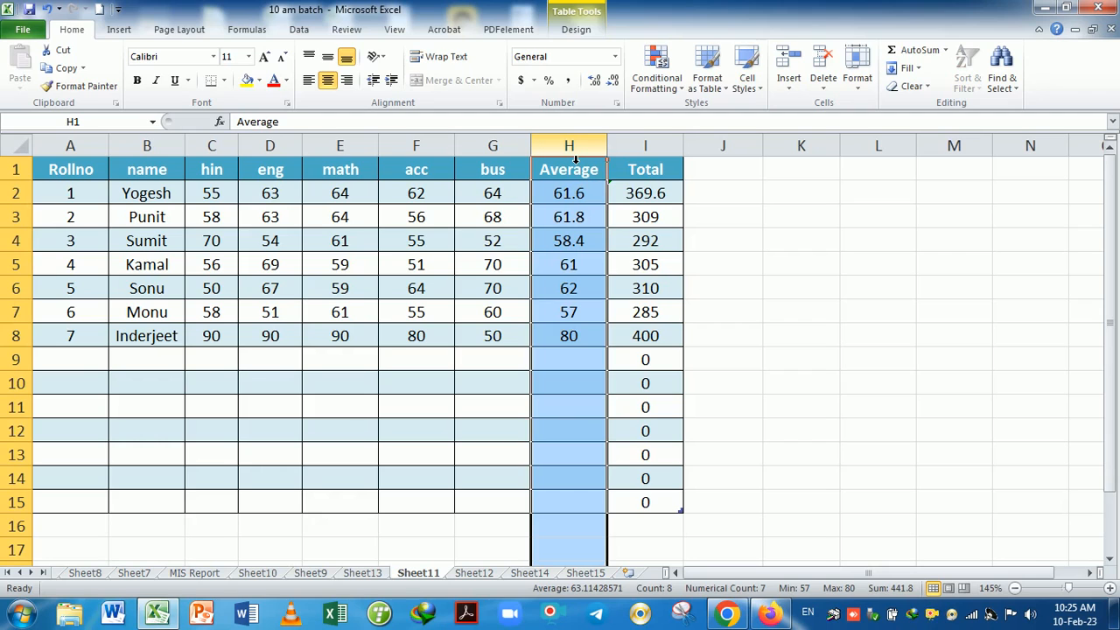
click(858, 88)
mouse_move(926, 235)
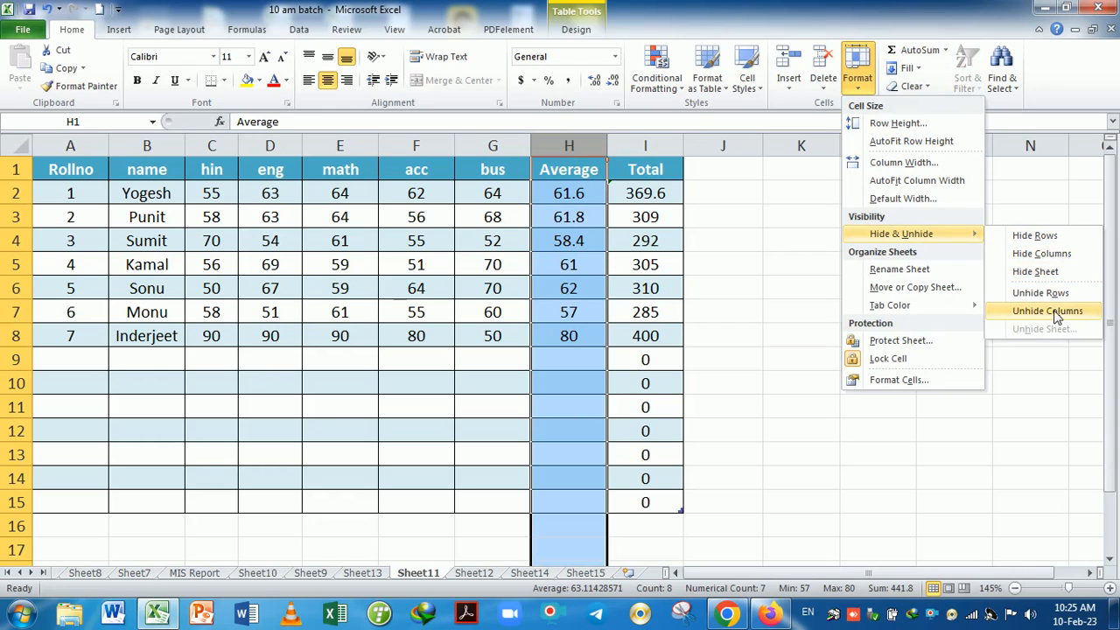
click(1042, 253)
click(714, 331)
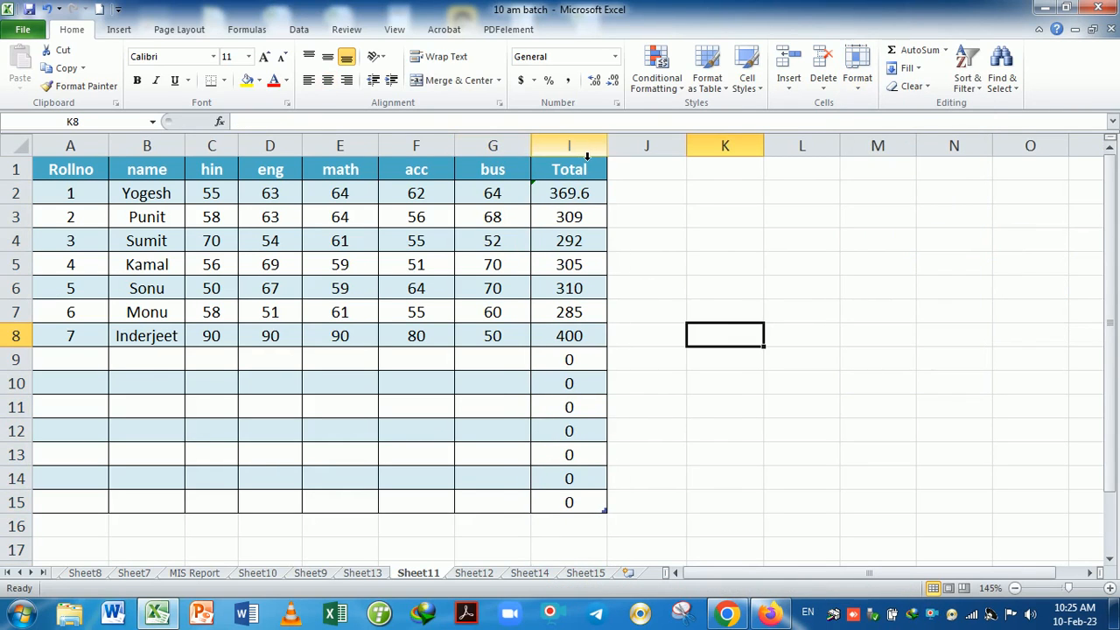
click(551, 159)
click(501, 158)
click(551, 159)
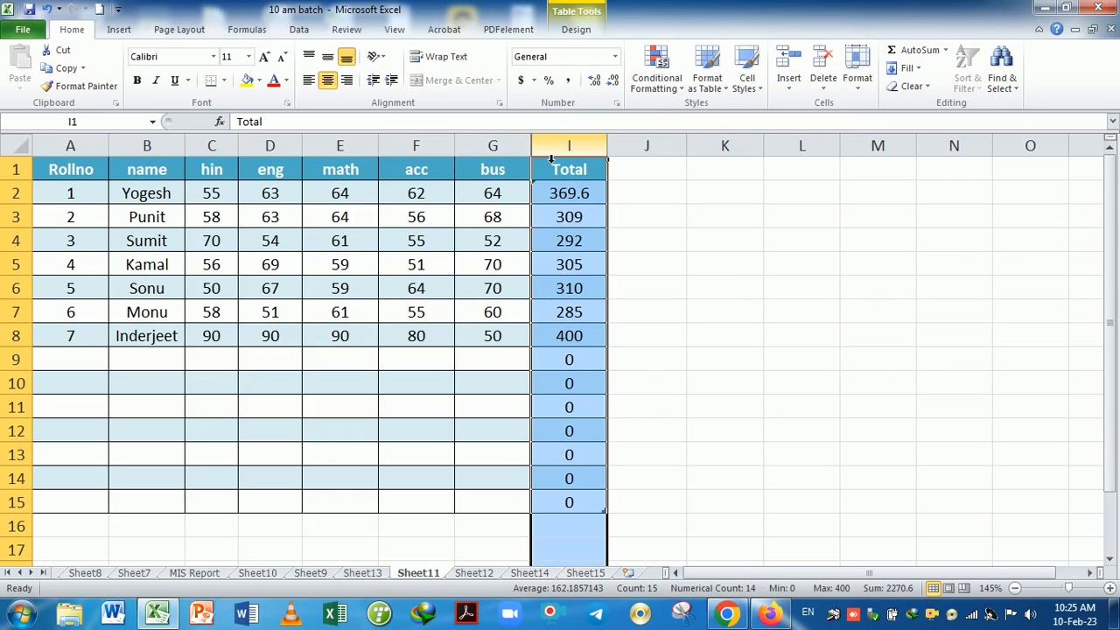
click(502, 159)
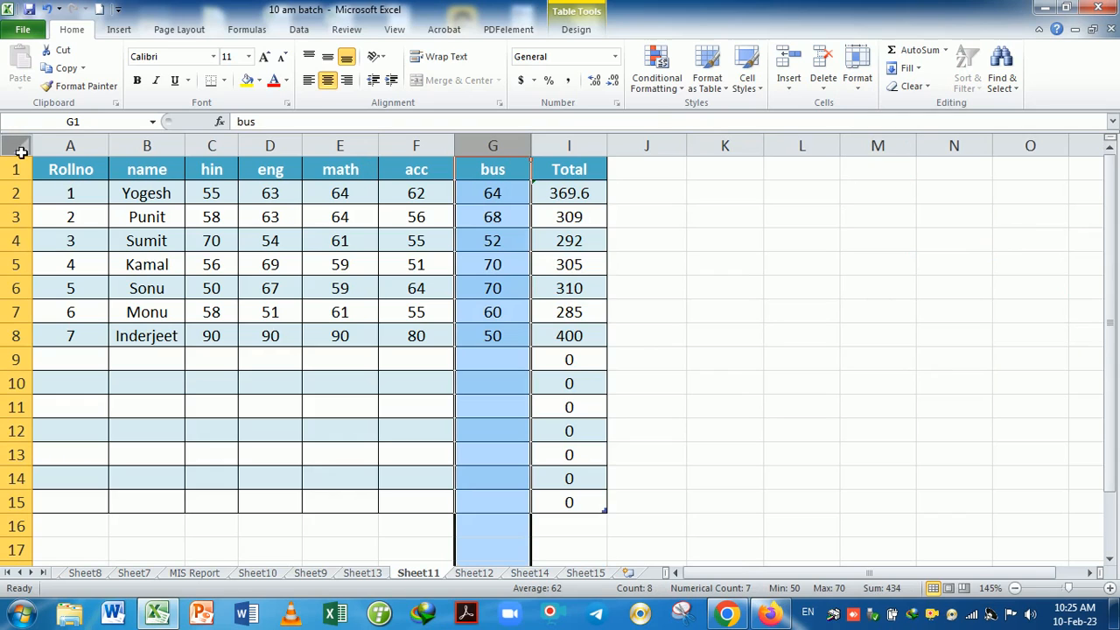
Hide column B, which holds the student names.
click(173, 153)
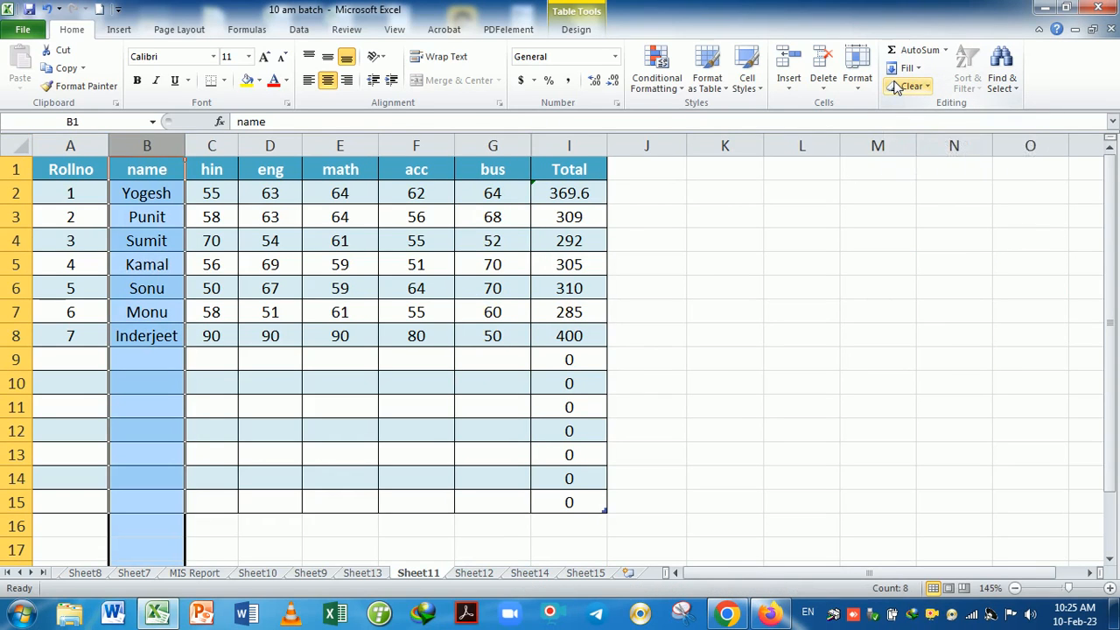
key(ctrl+0)
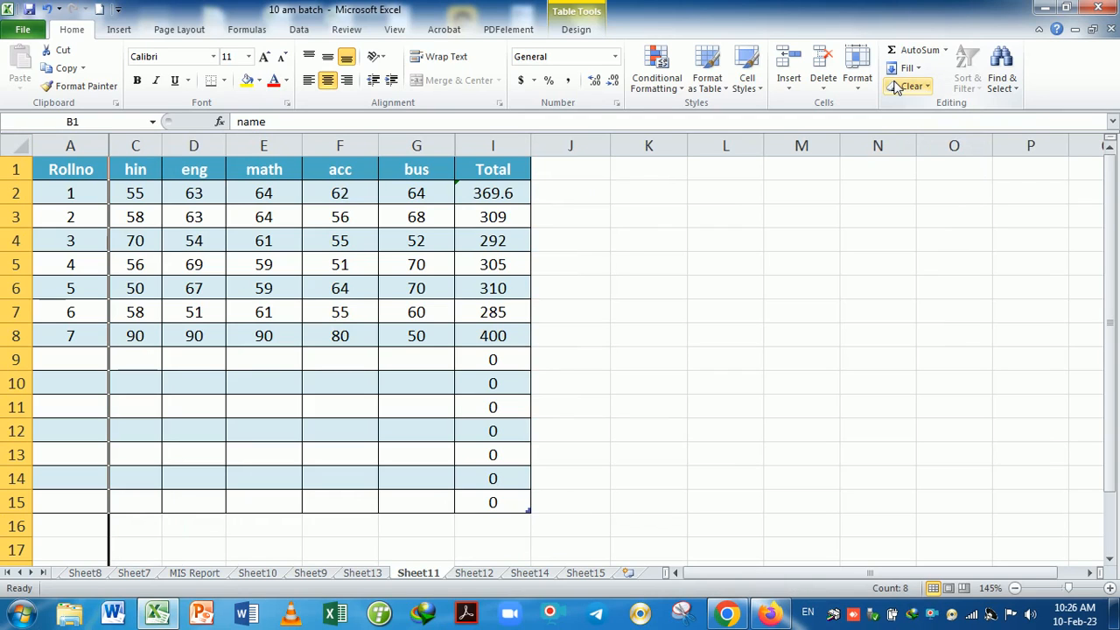
click(722, 250)
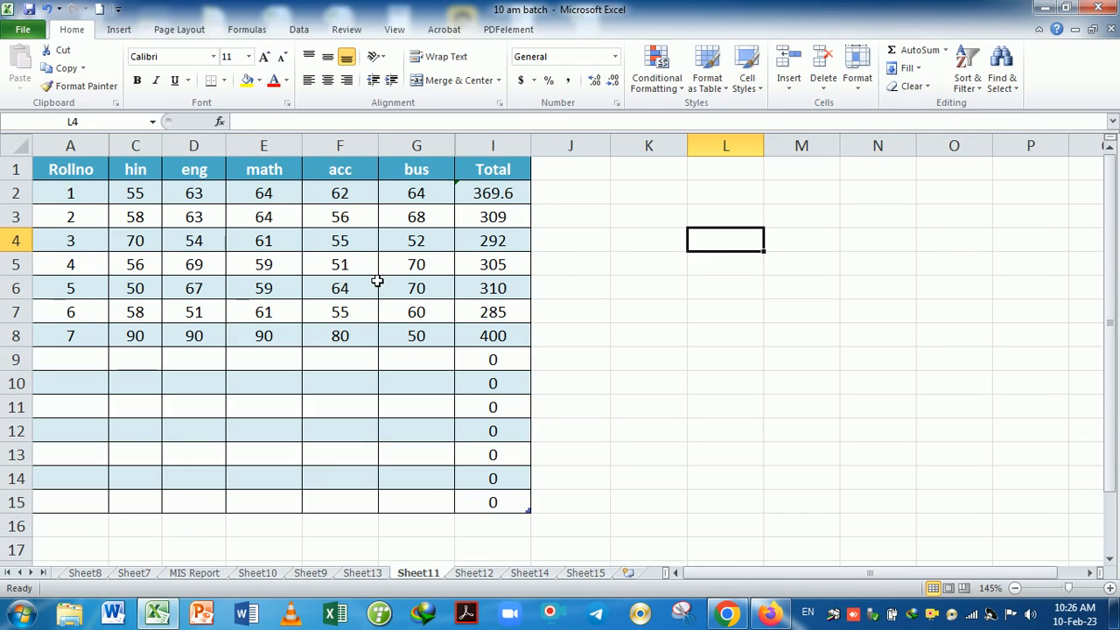
Unhide all hidden columns across the whole sheet.
click(15, 146)
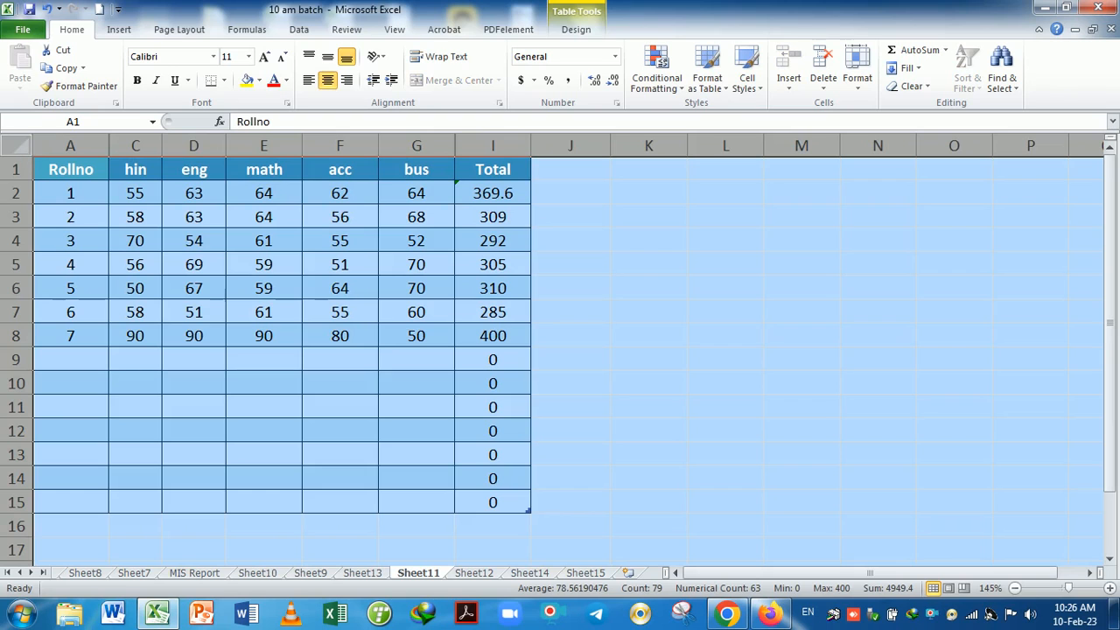
click(858, 68)
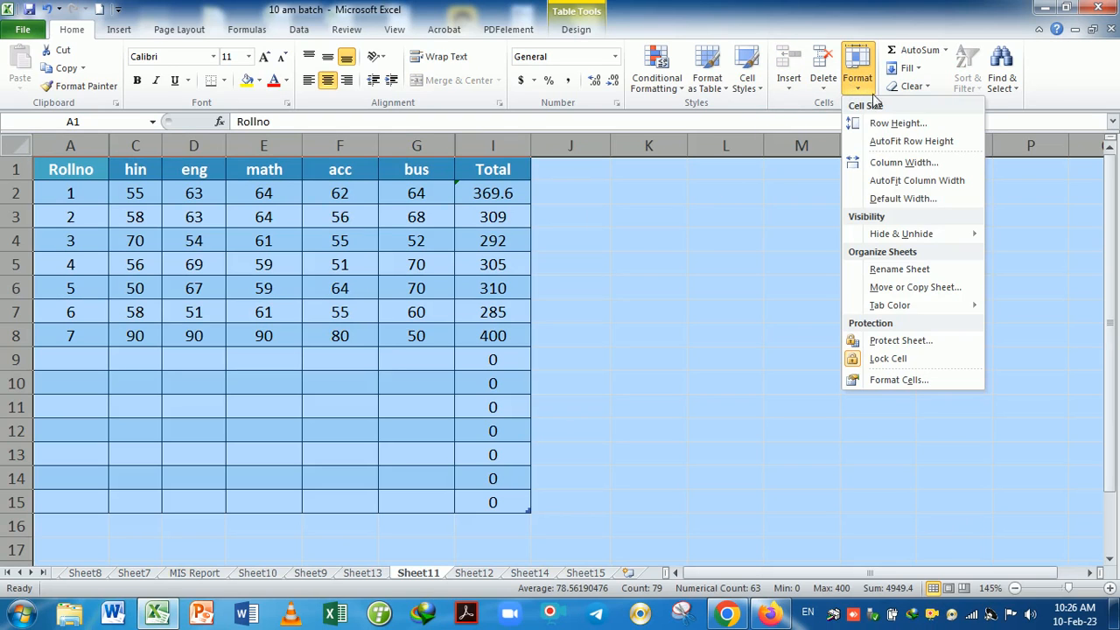
mouse_move(926, 236)
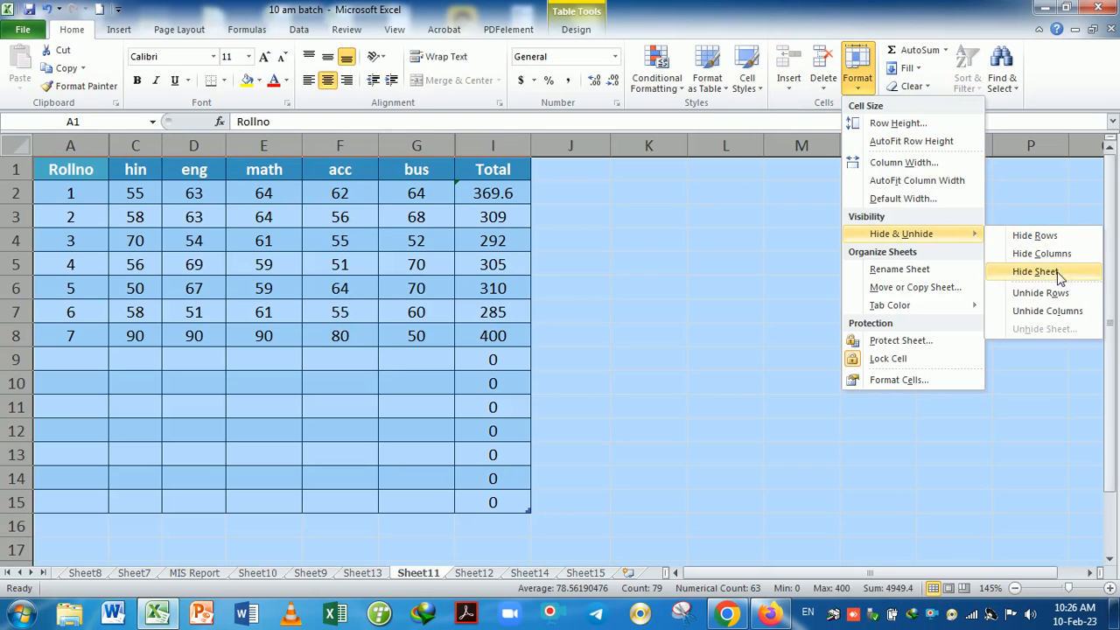
click(1061, 313)
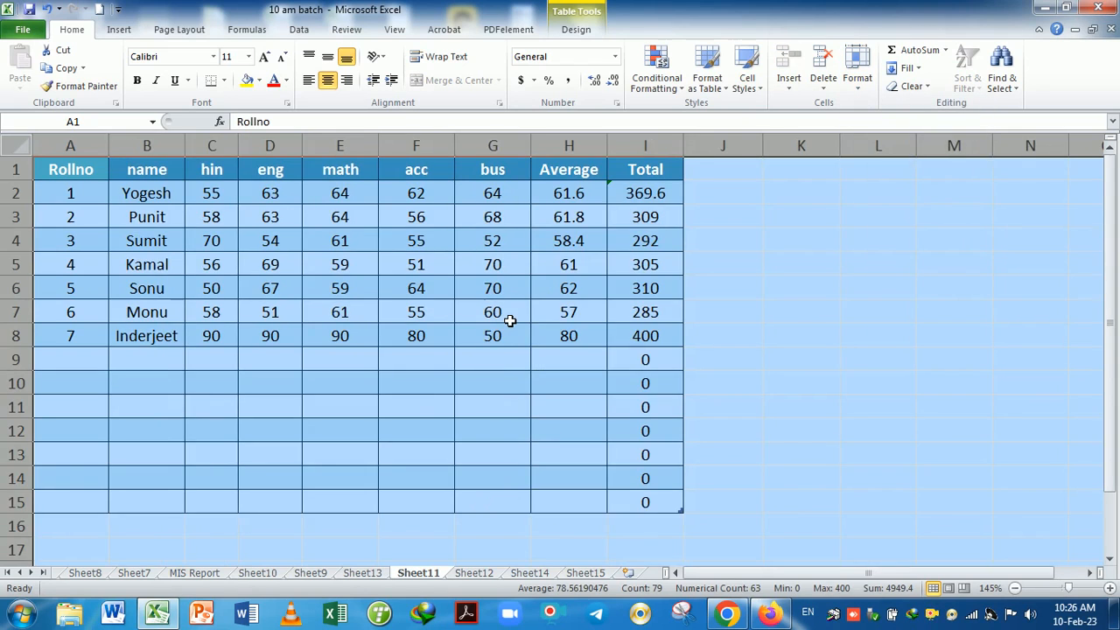
click(507, 321)
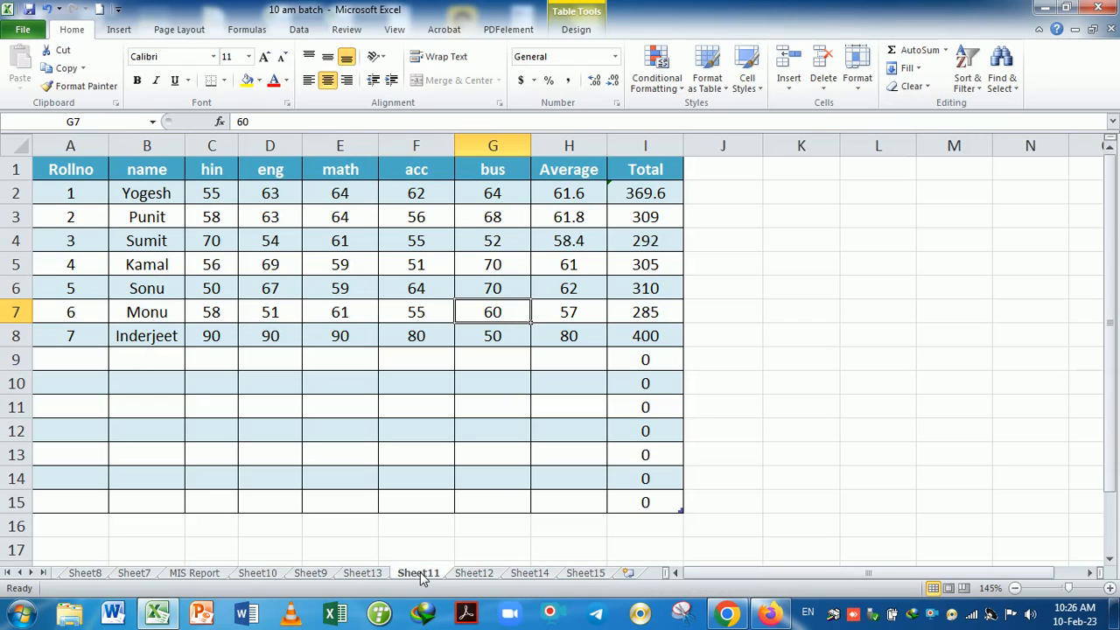
click(857, 77)
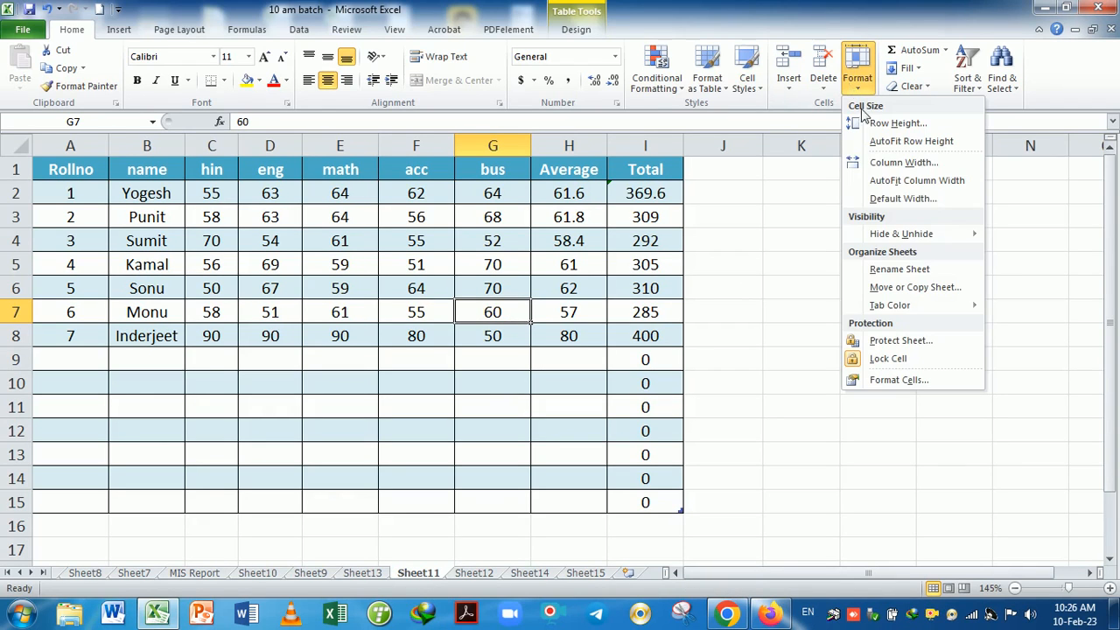
click(907, 270)
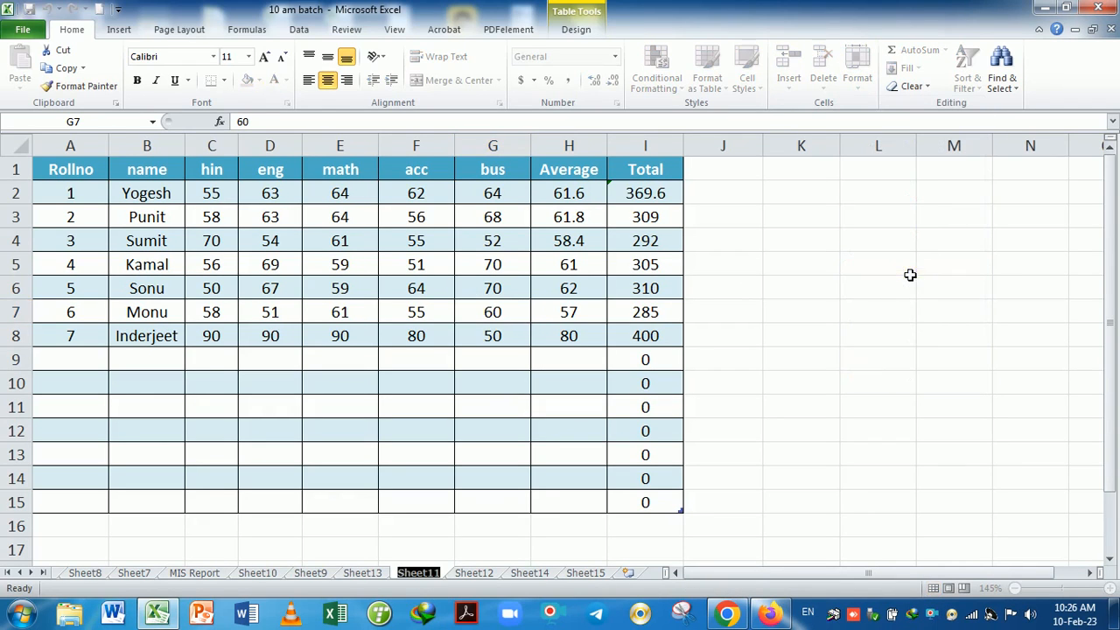
click(663, 518)
double_click(415, 573)
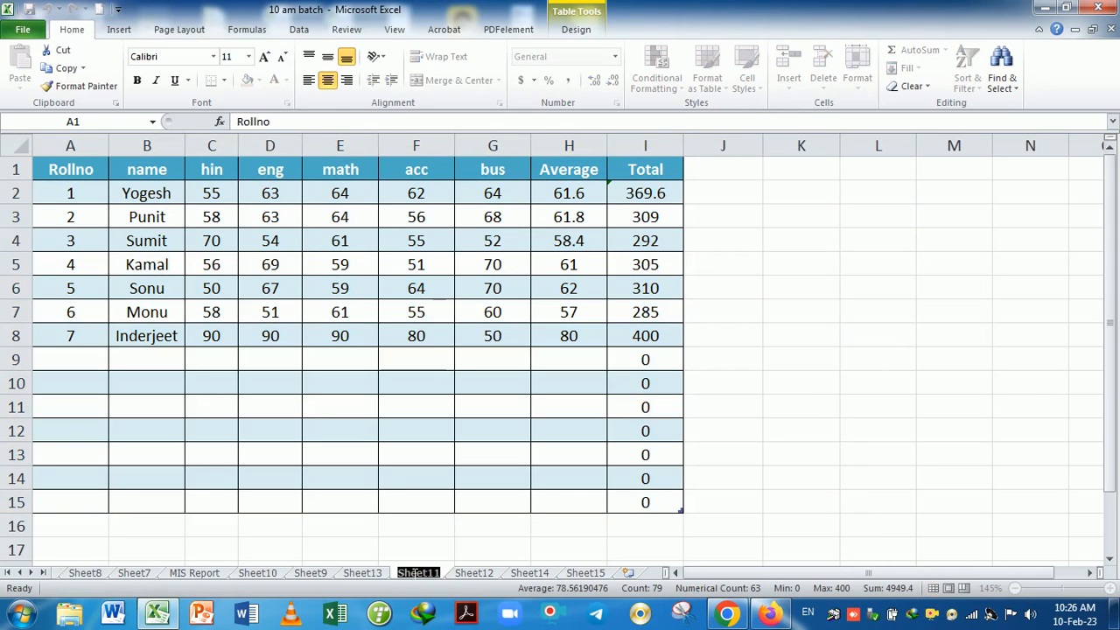
click(471, 528)
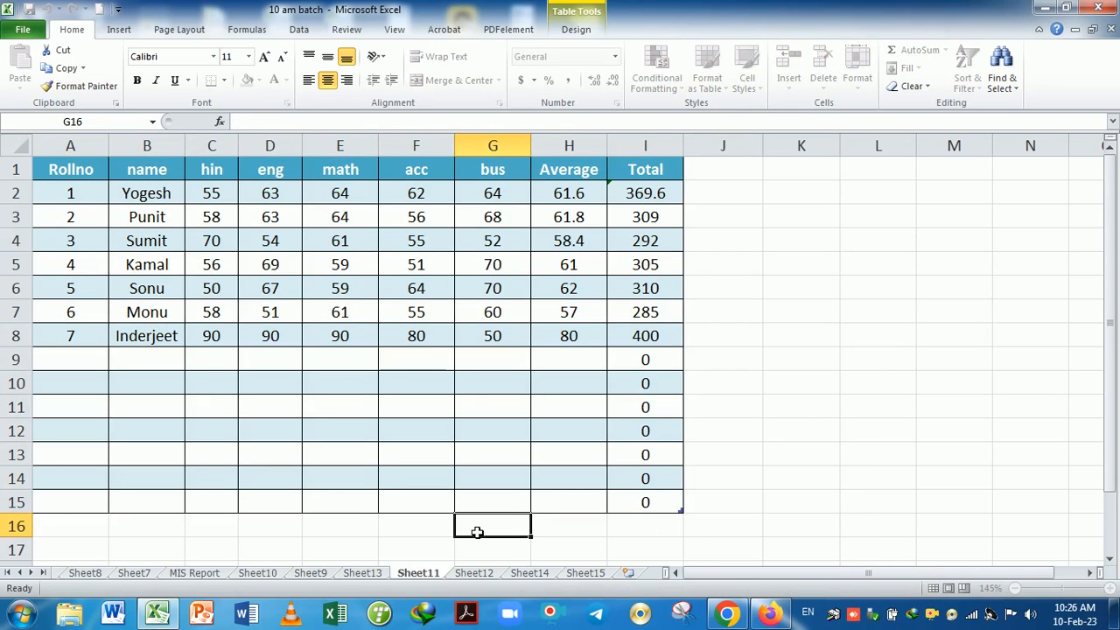
Try to rename Sheet11 as Marksheet, then cancel the renaming.
right_click(422, 575)
click(465, 434)
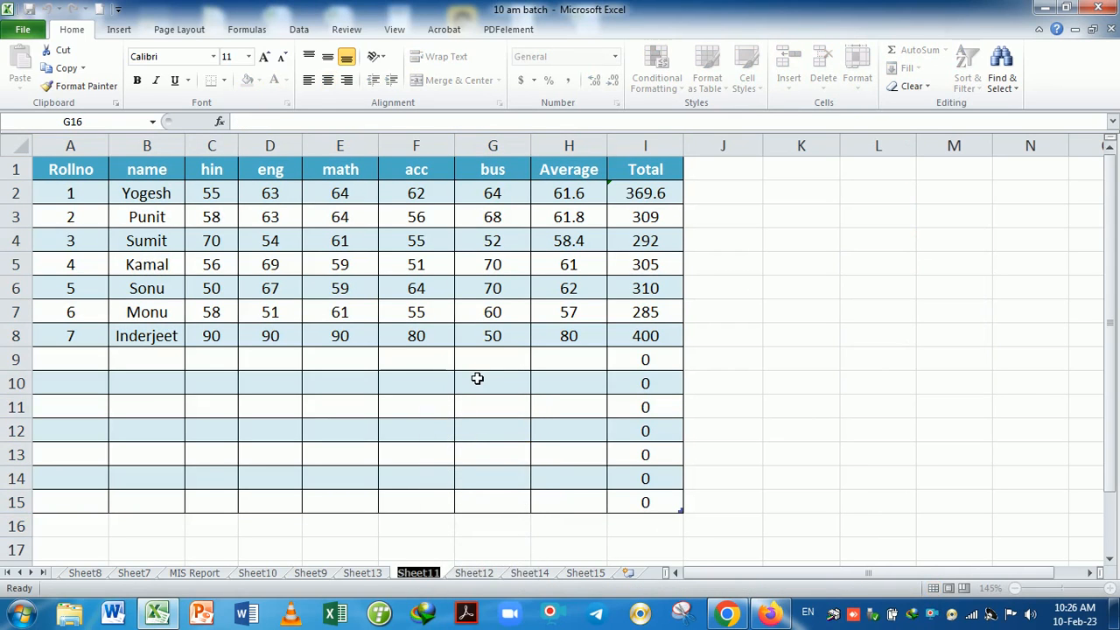
key(BackSpace)
text(M)
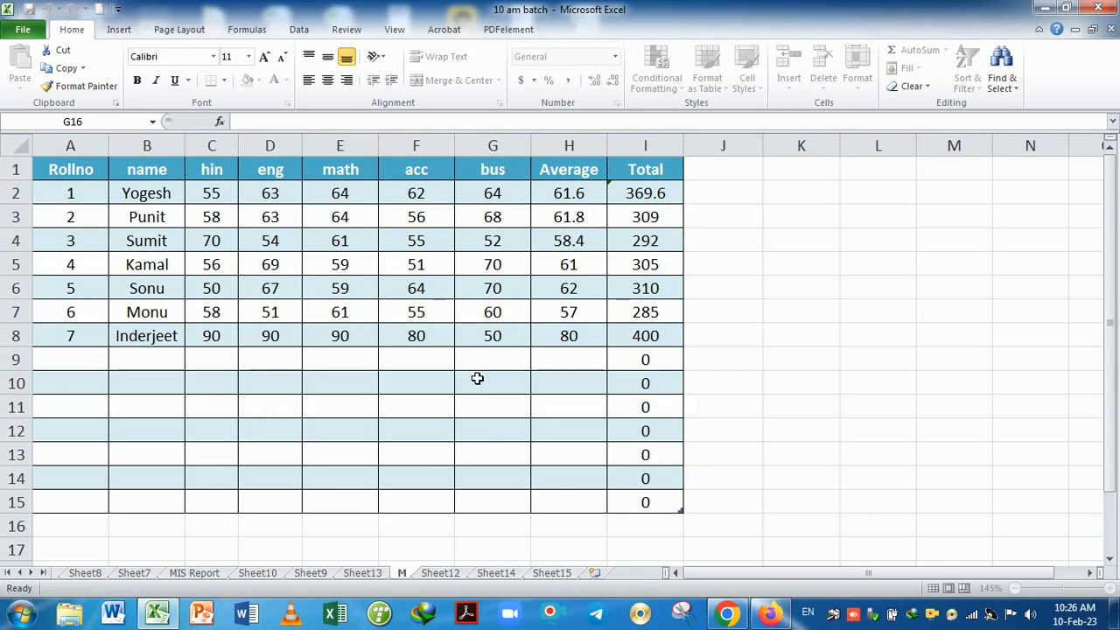
text(arksheet)
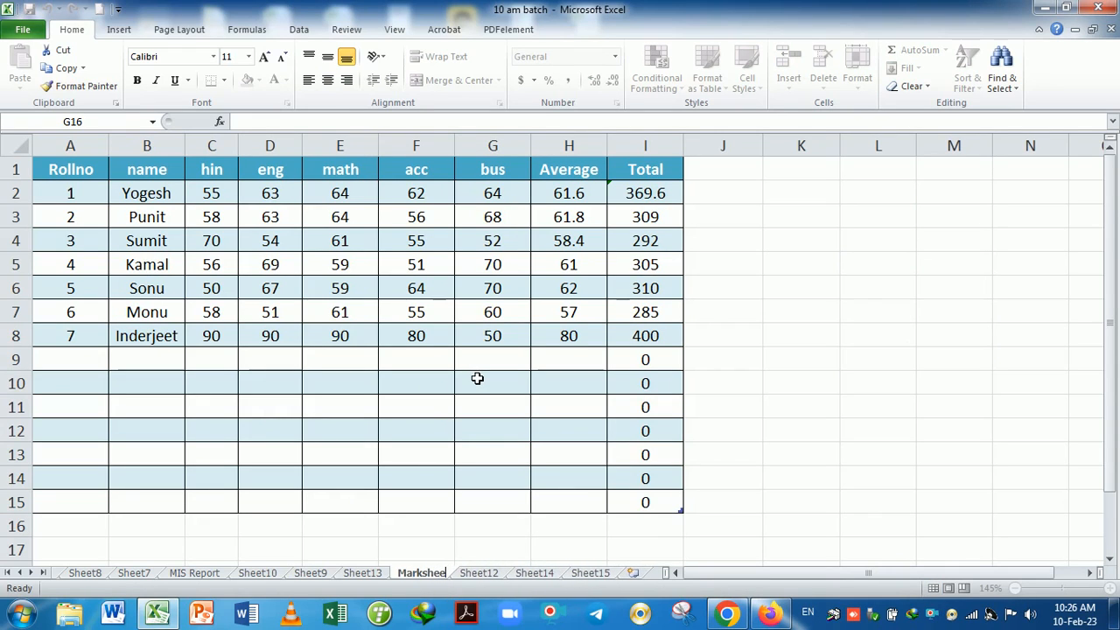
click(669, 543)
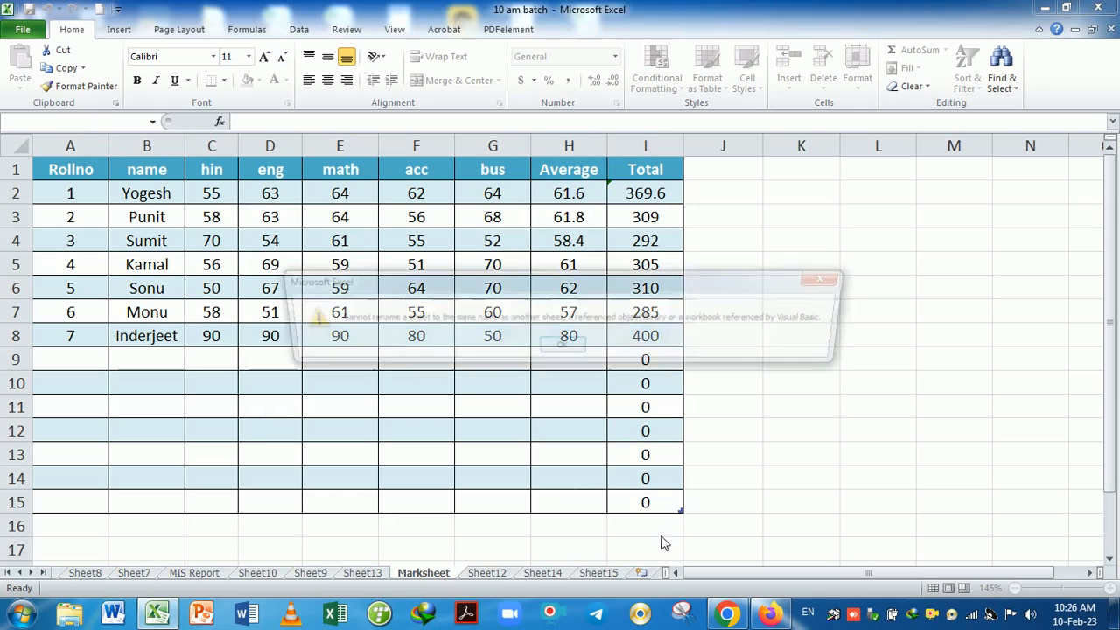
click(577, 348)
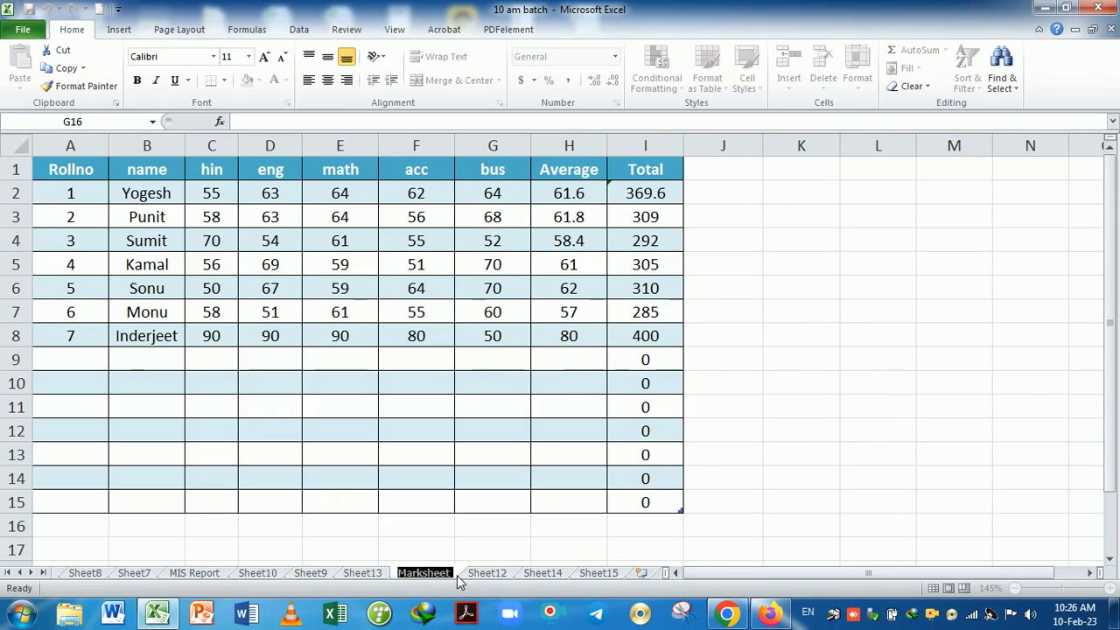
key(Return)
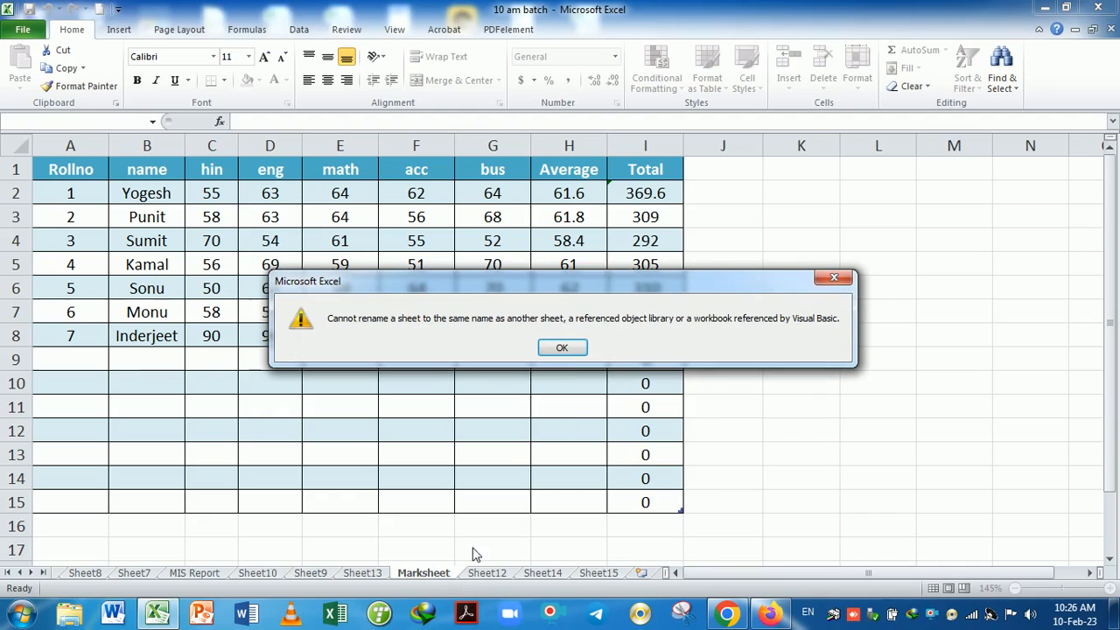
click(564, 349)
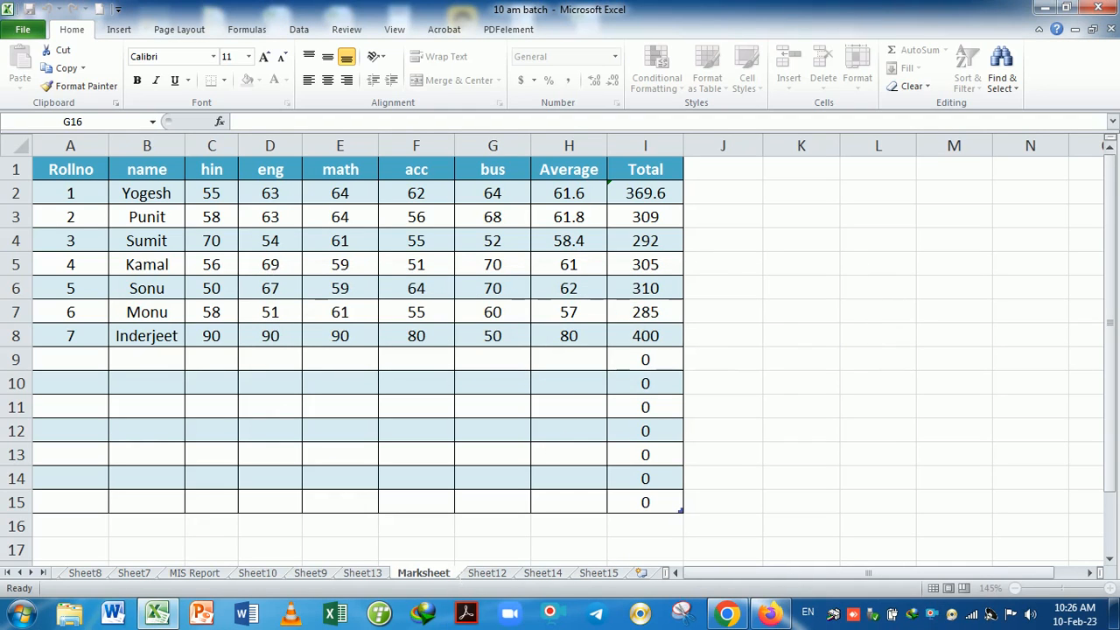
key(Escape)
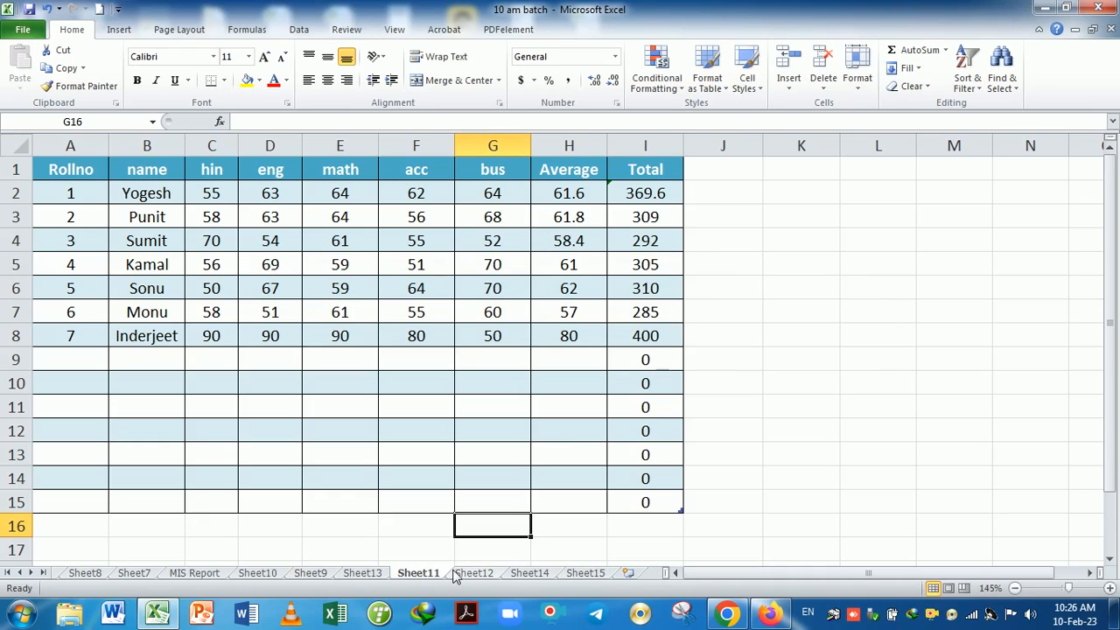
Rename Sheet11 as mark.
double_click(414, 580)
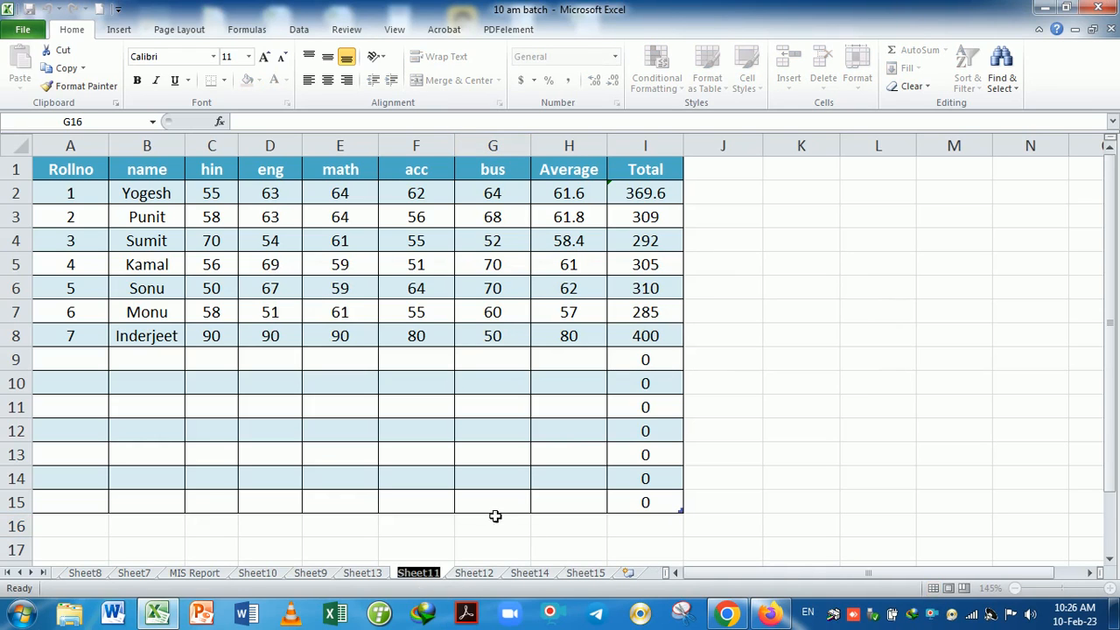
text(mark)
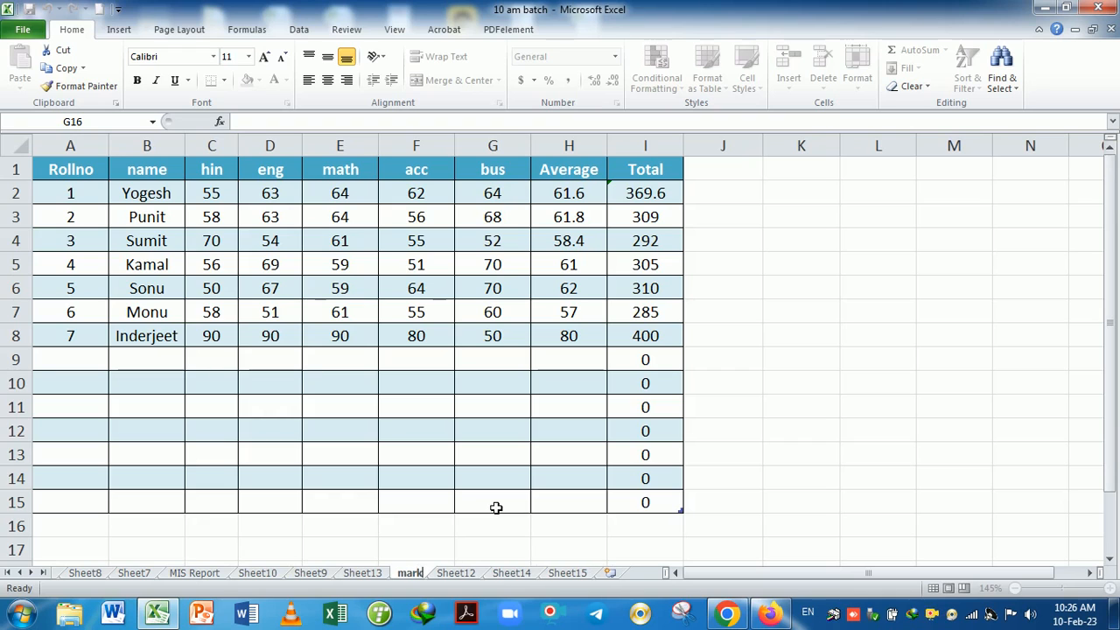
key(Return)
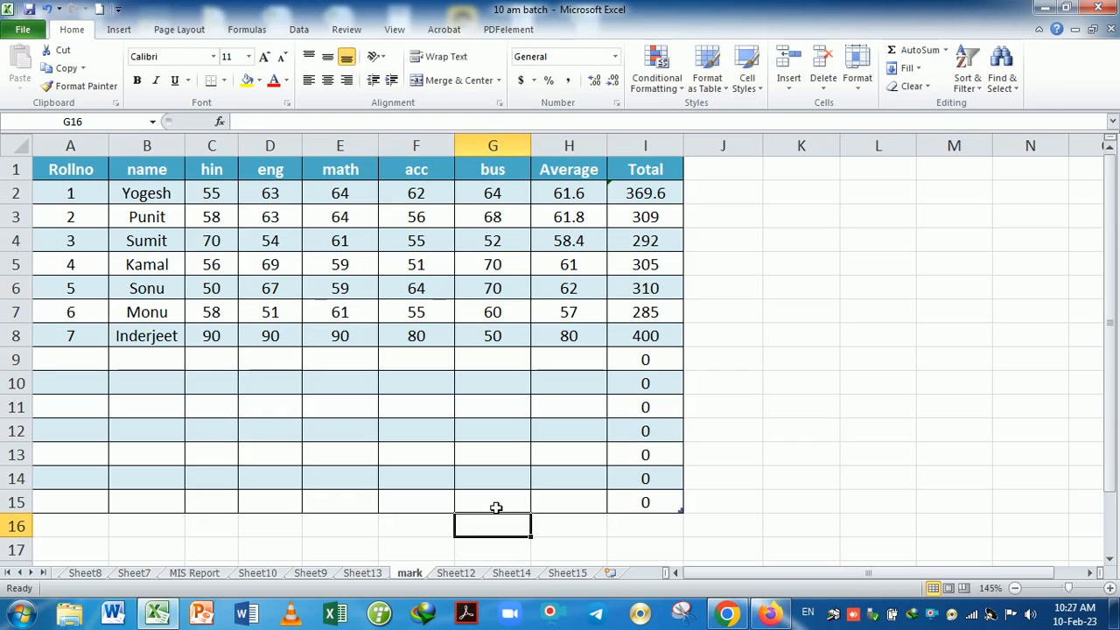
Set the tab colour of the mark sheet to standard red.
right_click(420, 578)
mouse_move(472, 502)
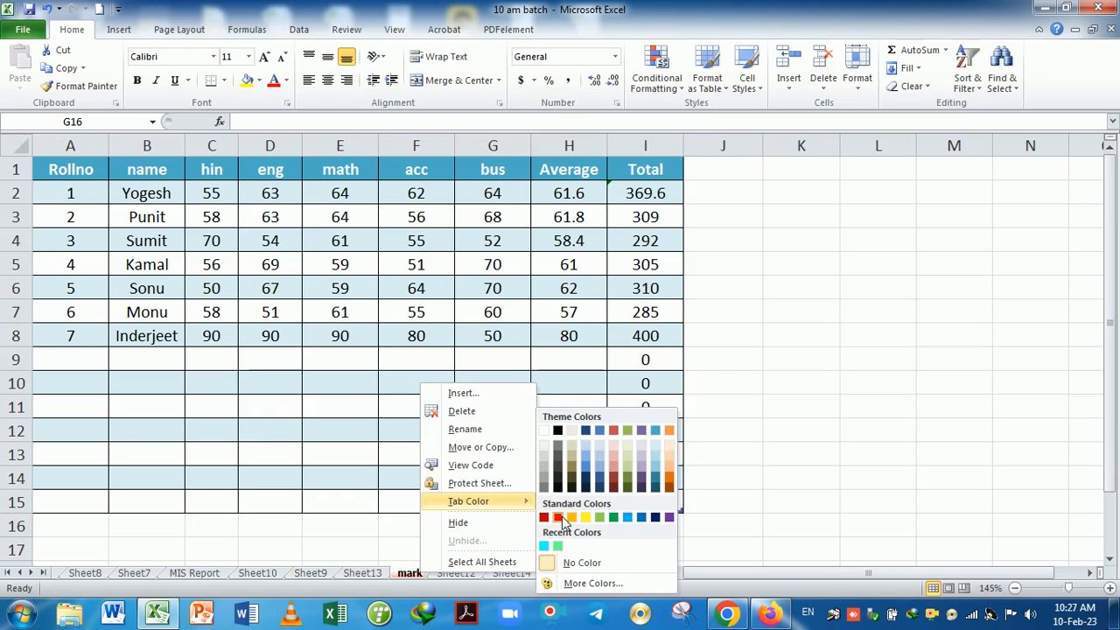
click(557, 517)
click(723, 525)
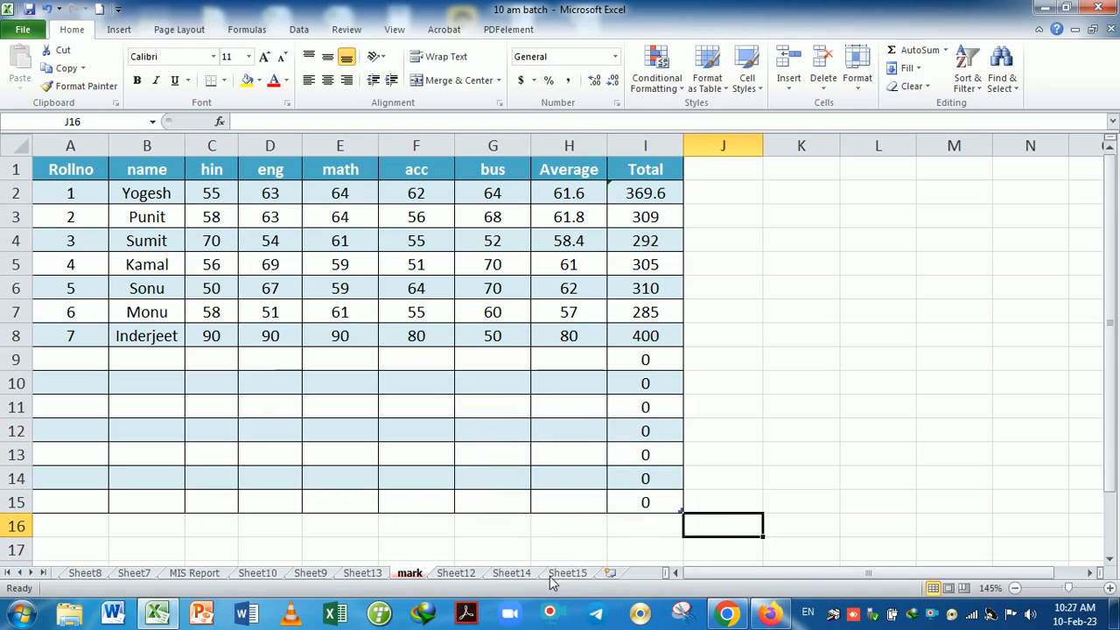
Hide the mark sheet, and also hide Sheet10.
right_click(409, 576)
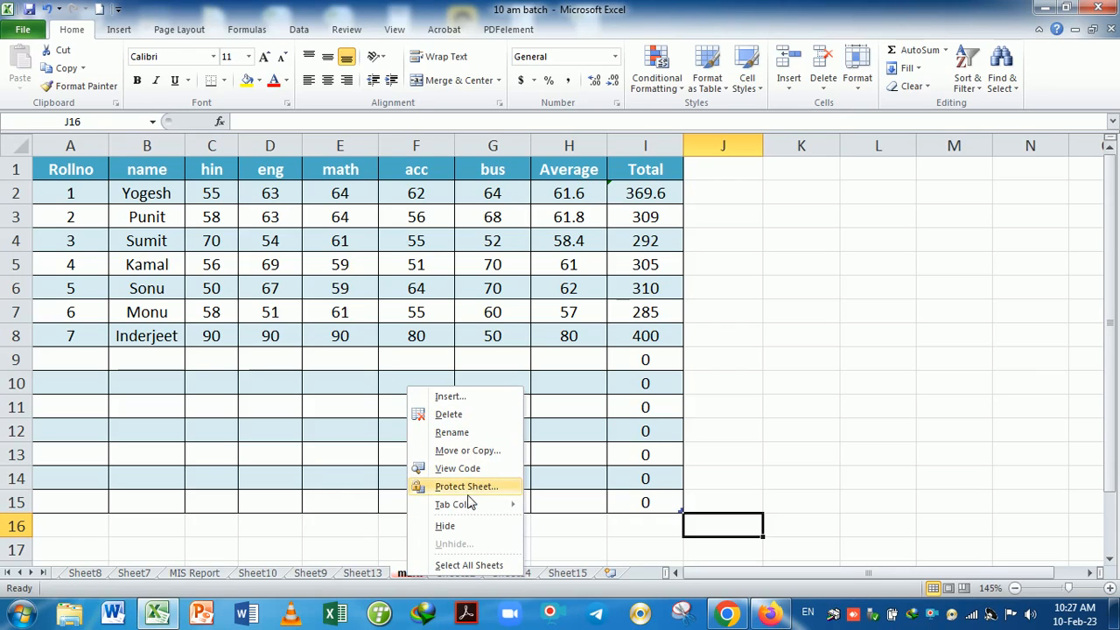
click(466, 529)
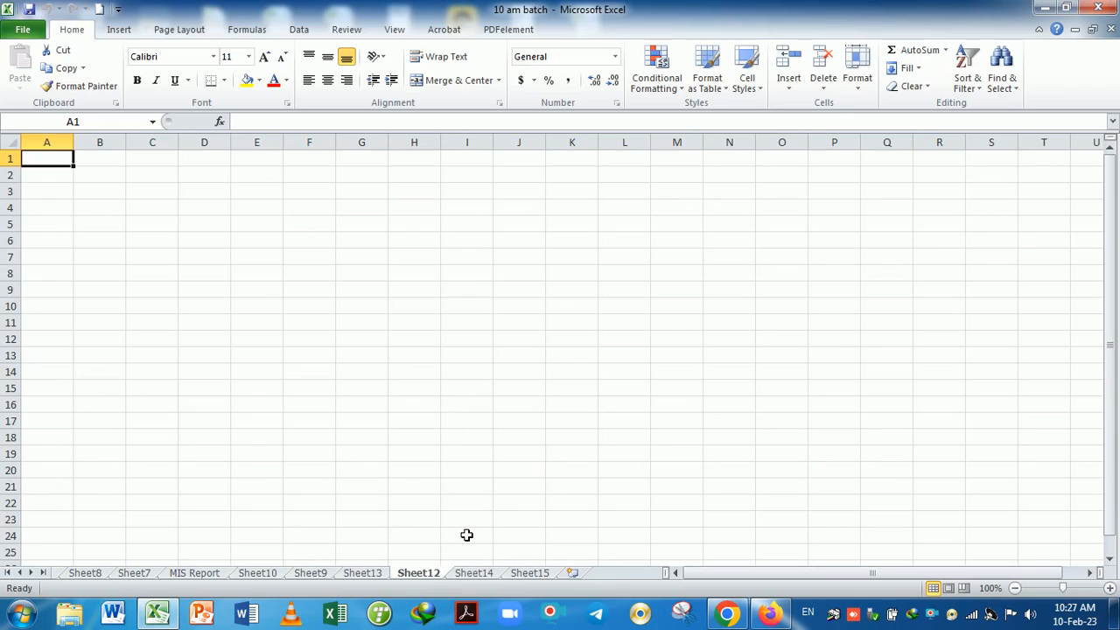
click(262, 576)
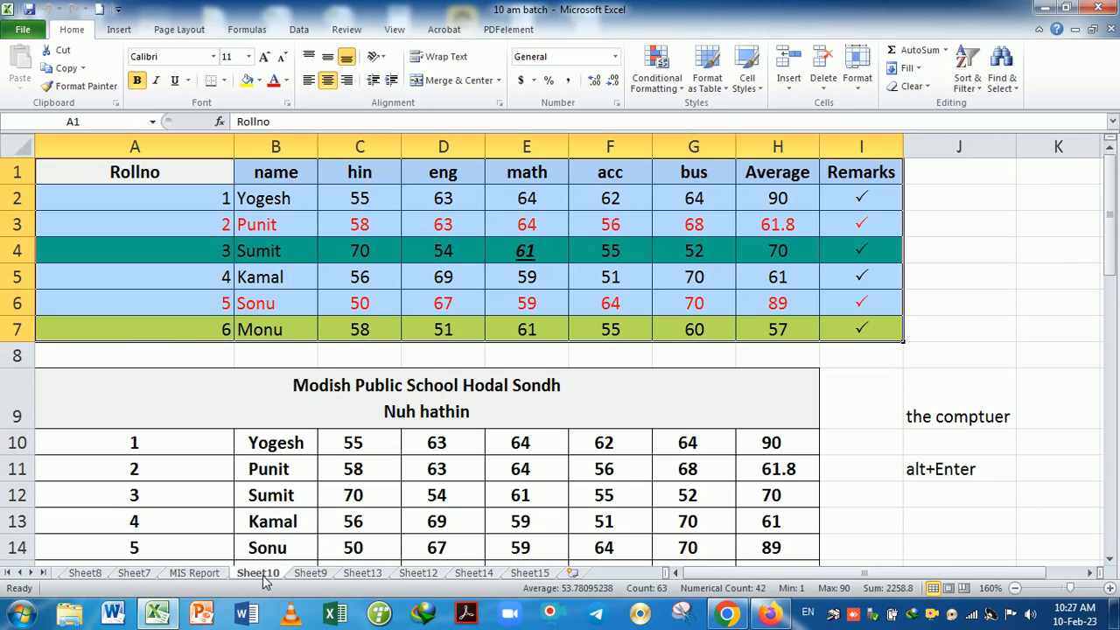
right_click(263, 575)
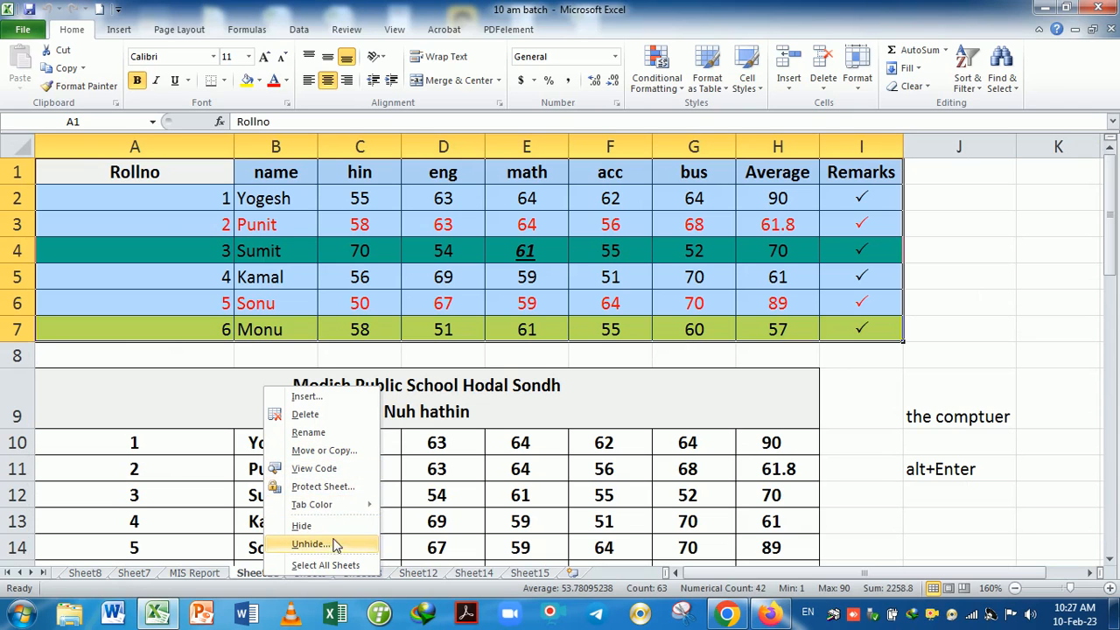
click(306, 526)
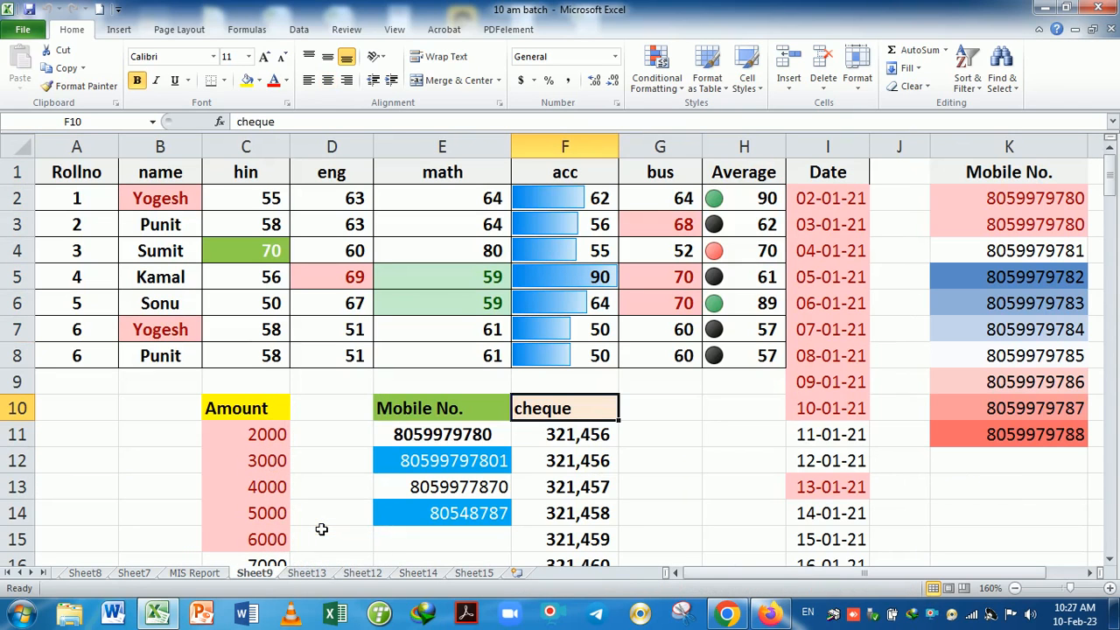
From Sheet13, unhide the mark sheet by choosing it among the hidden sheets.
right_click(300, 575)
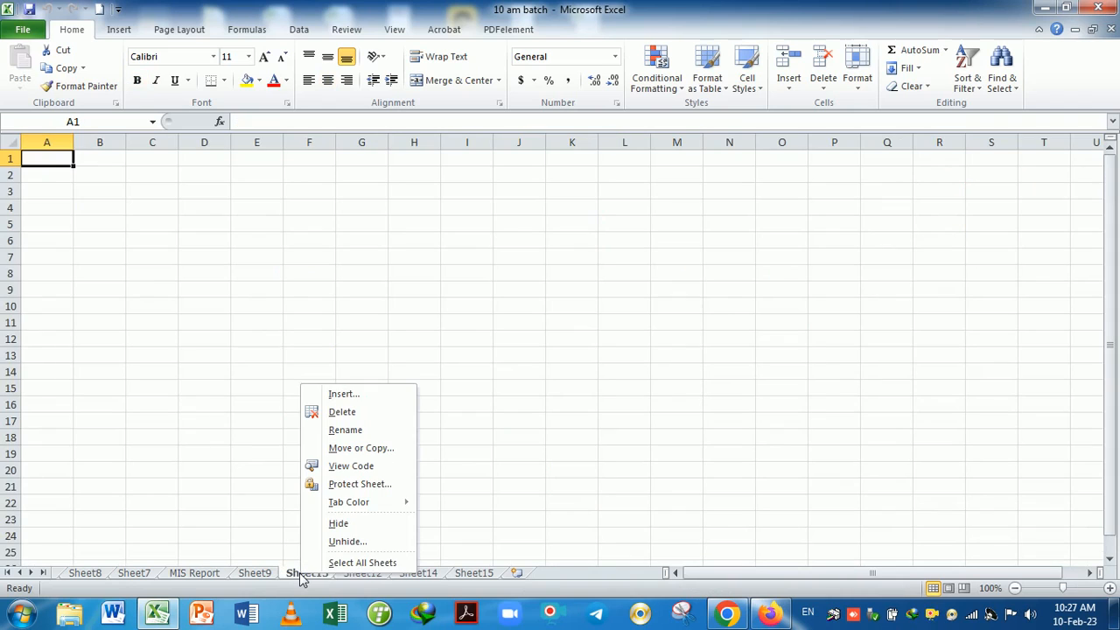
click(351, 542)
drag(343, 437, 501, 227)
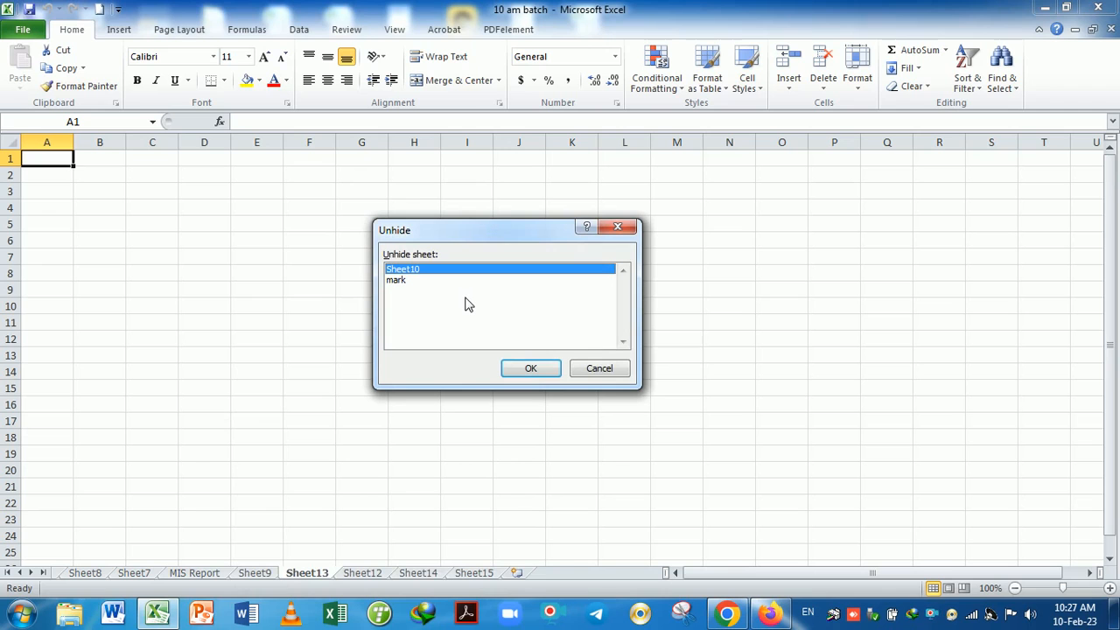
click(399, 281)
click(515, 372)
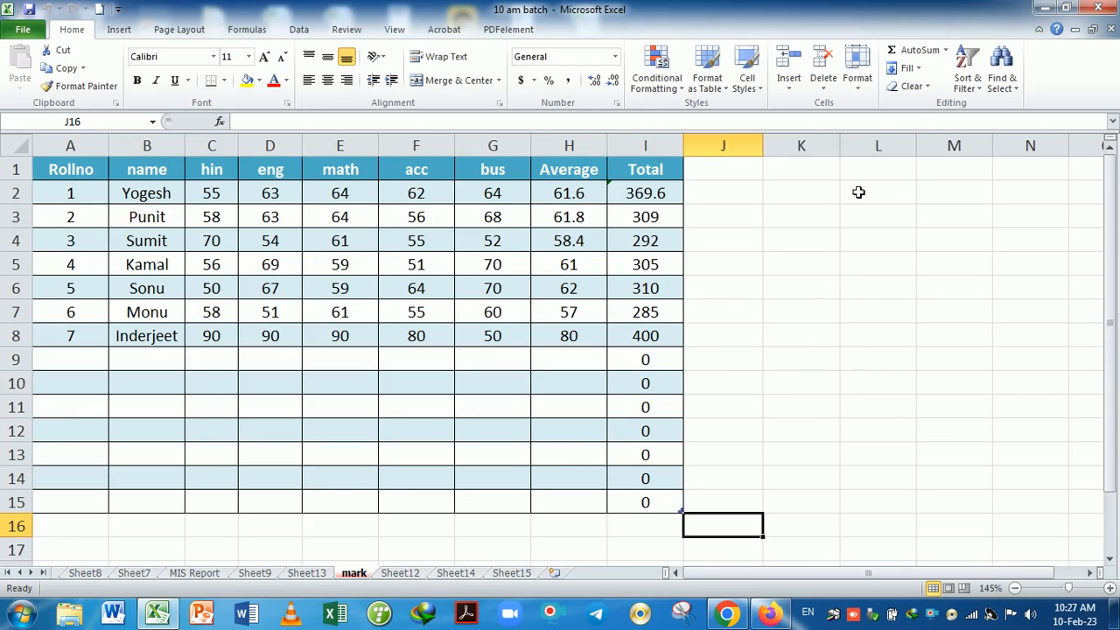
Unhide Sheet10 so that no sheet stays hidden.
click(862, 88)
mouse_move(950, 234)
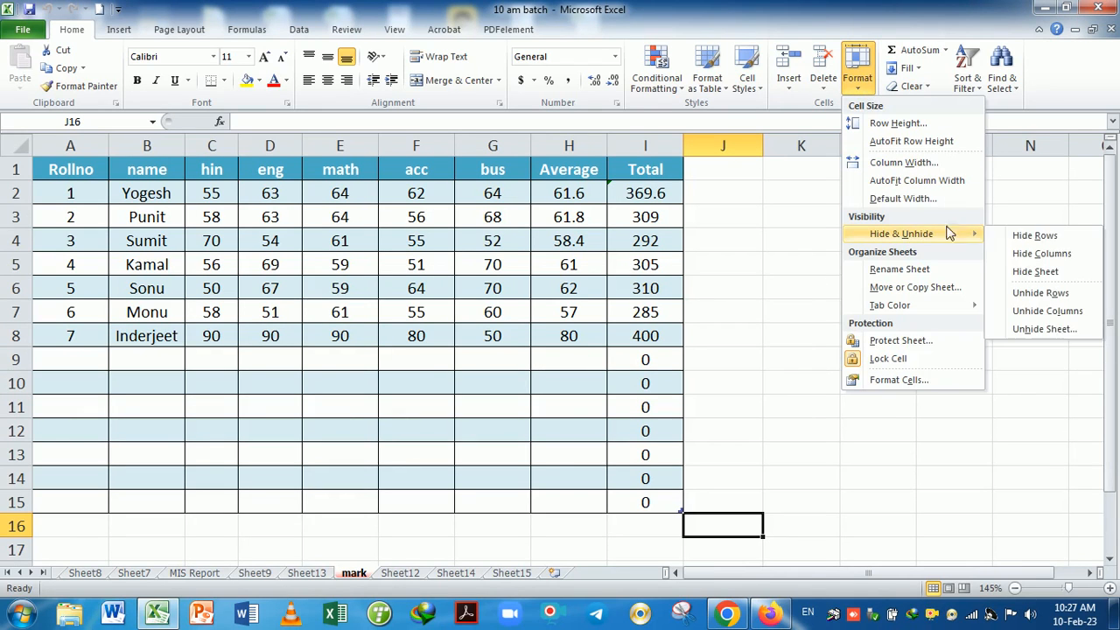
click(1042, 330)
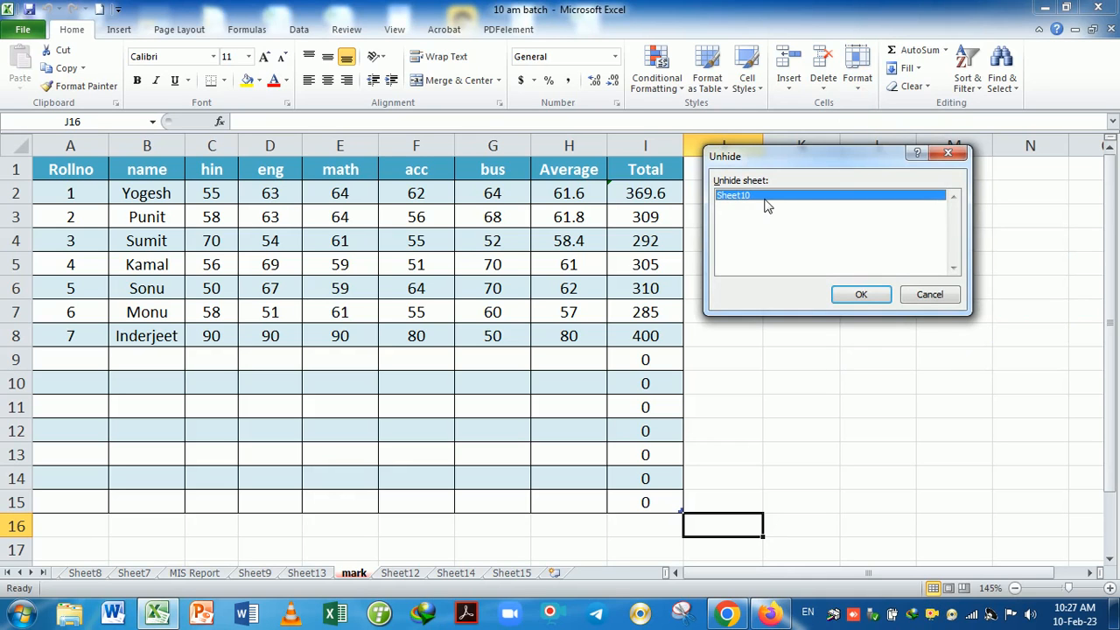
click(861, 294)
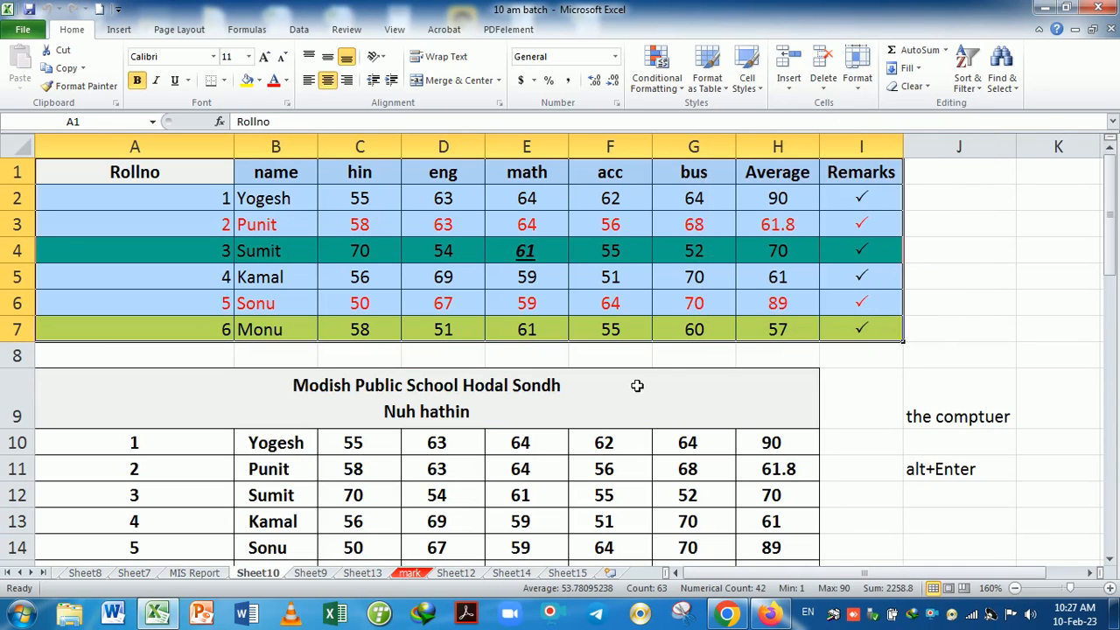
click(410, 575)
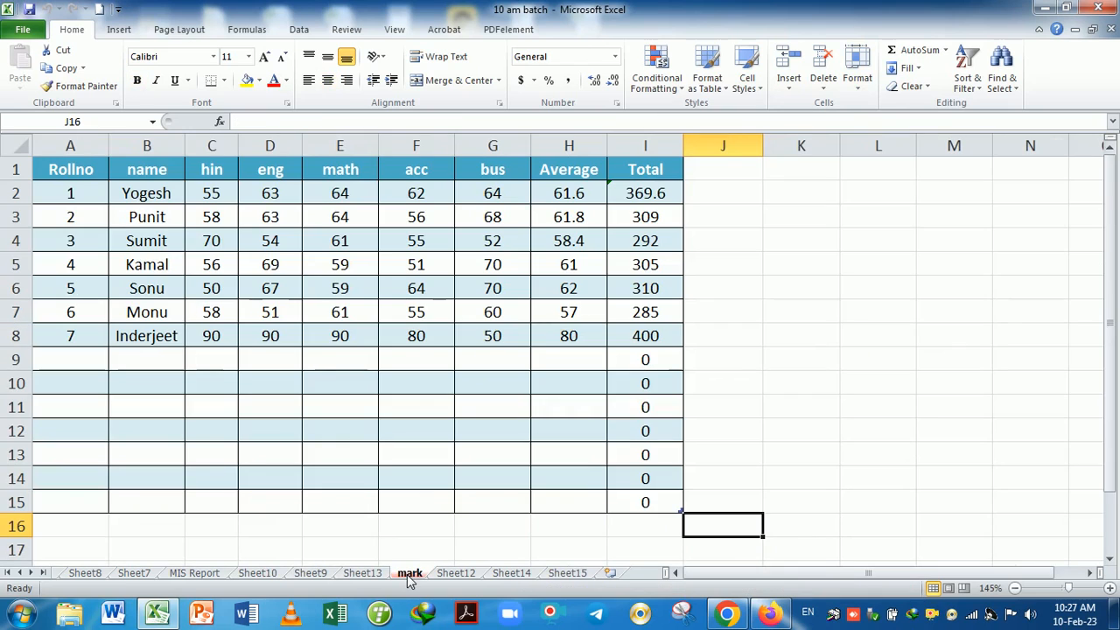
click(858, 70)
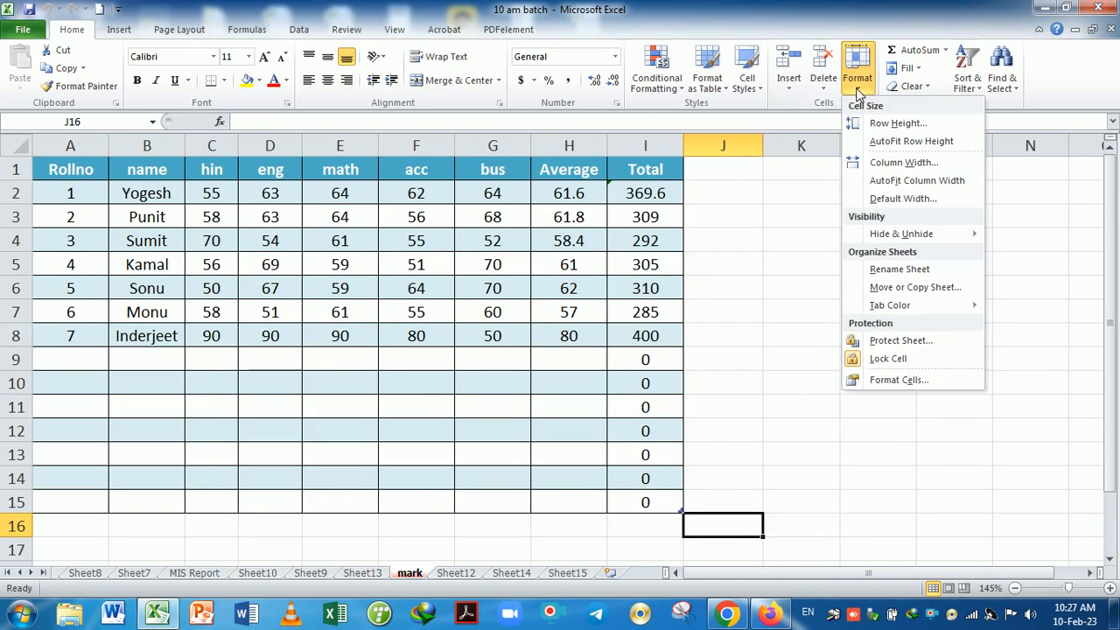
click(919, 273)
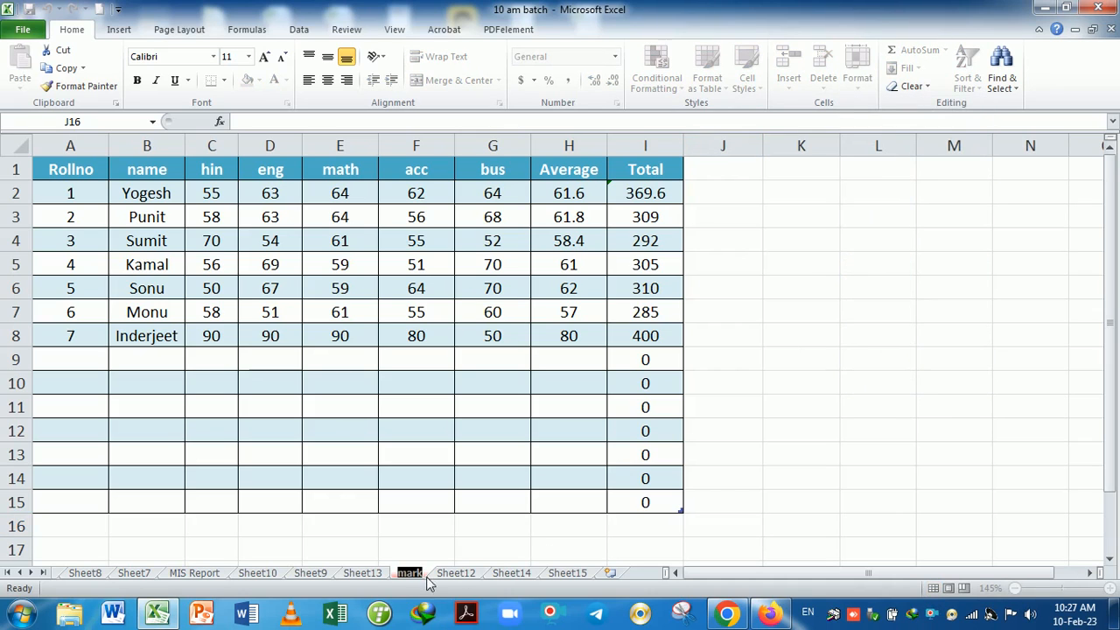
click(503, 546)
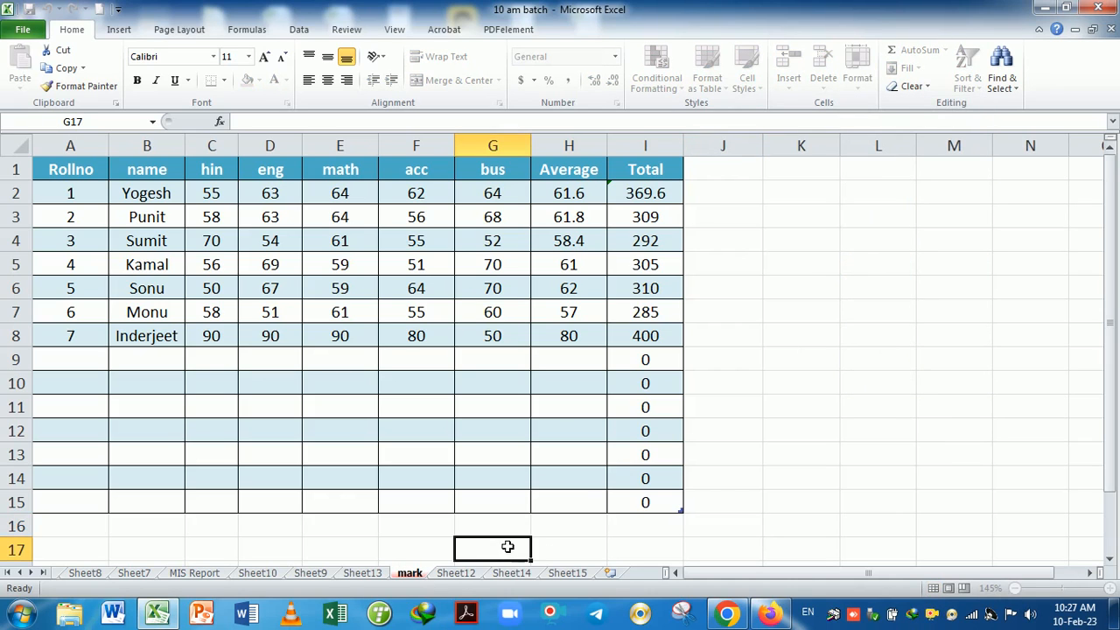
click(856, 80)
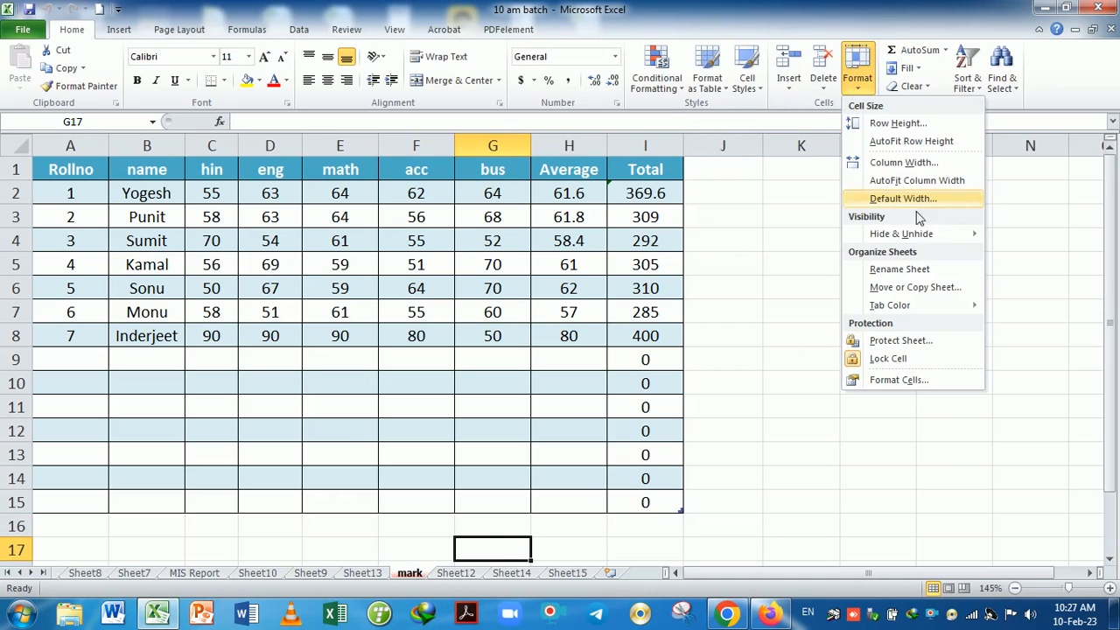
click(902, 289)
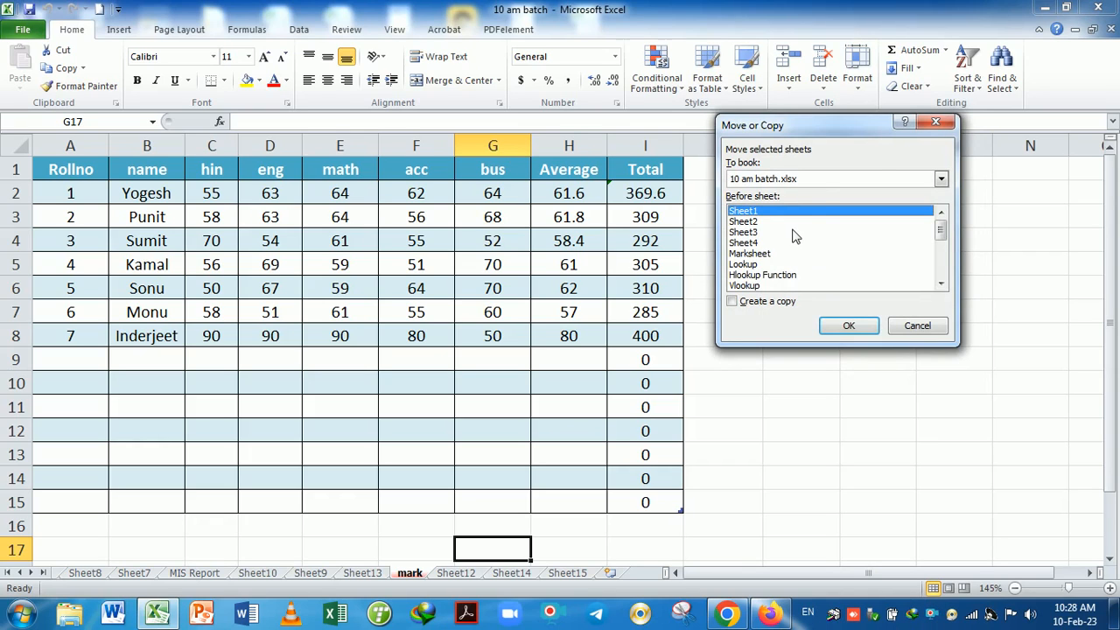
click(933, 121)
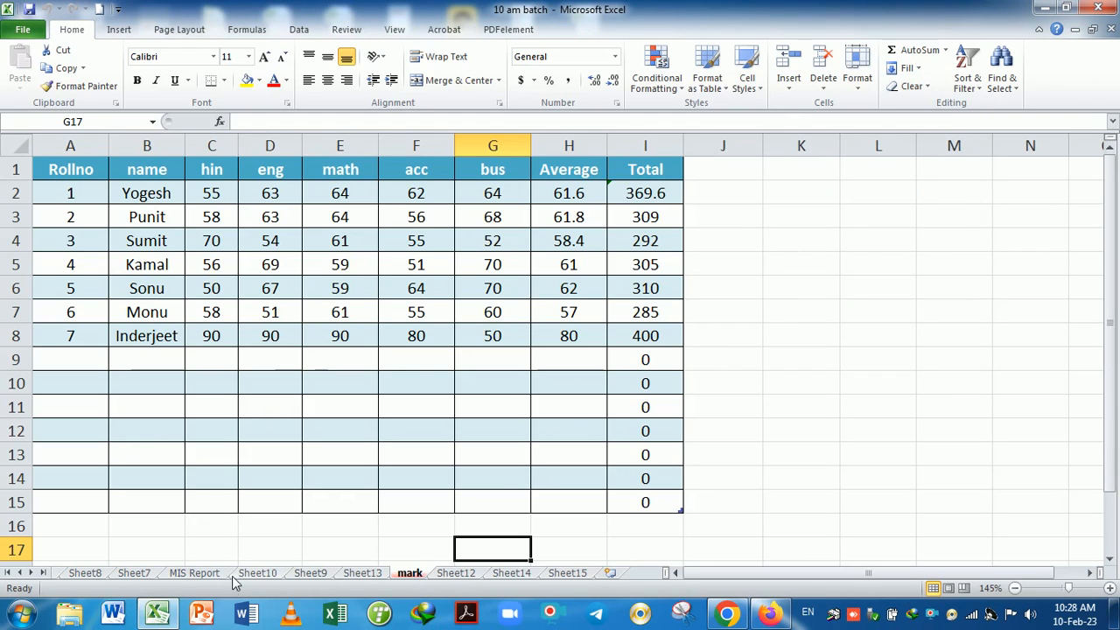
Move the mark sheet in front of MIS Report, and move it on to the start of the workbook, before Sheet1.
drag(411, 575, 224, 579)
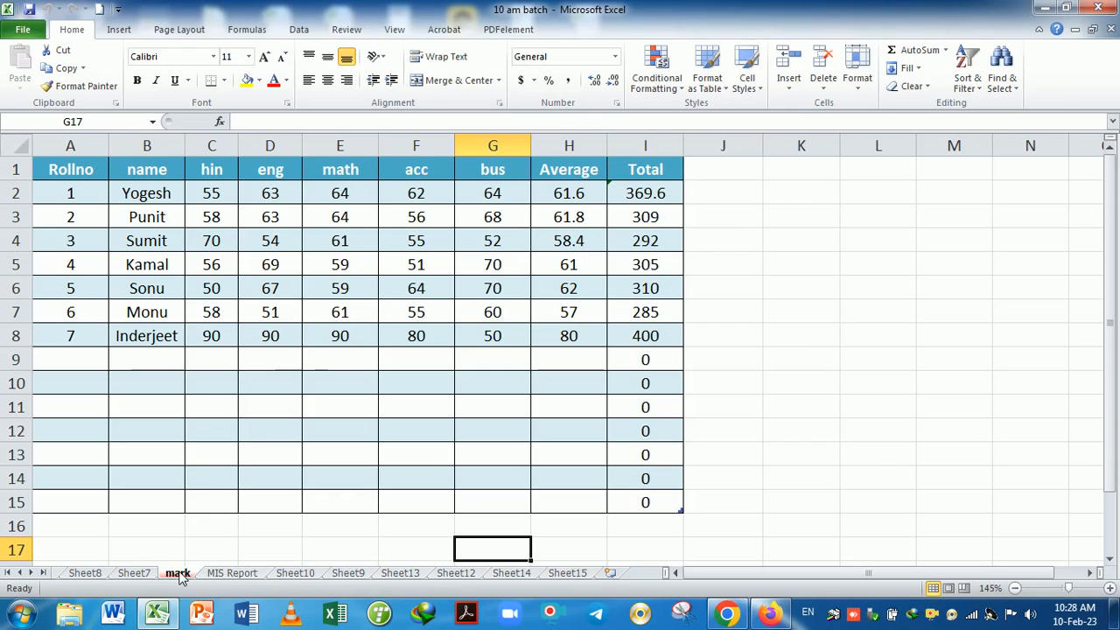
right_click(181, 575)
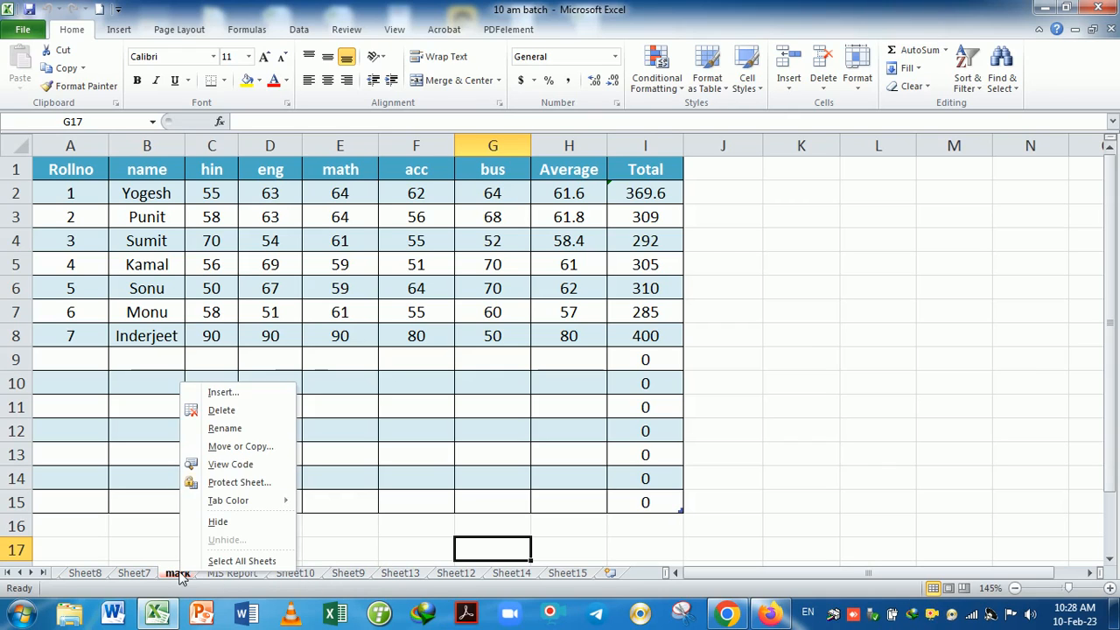
click(241, 446)
drag(241, 326, 697, 204)
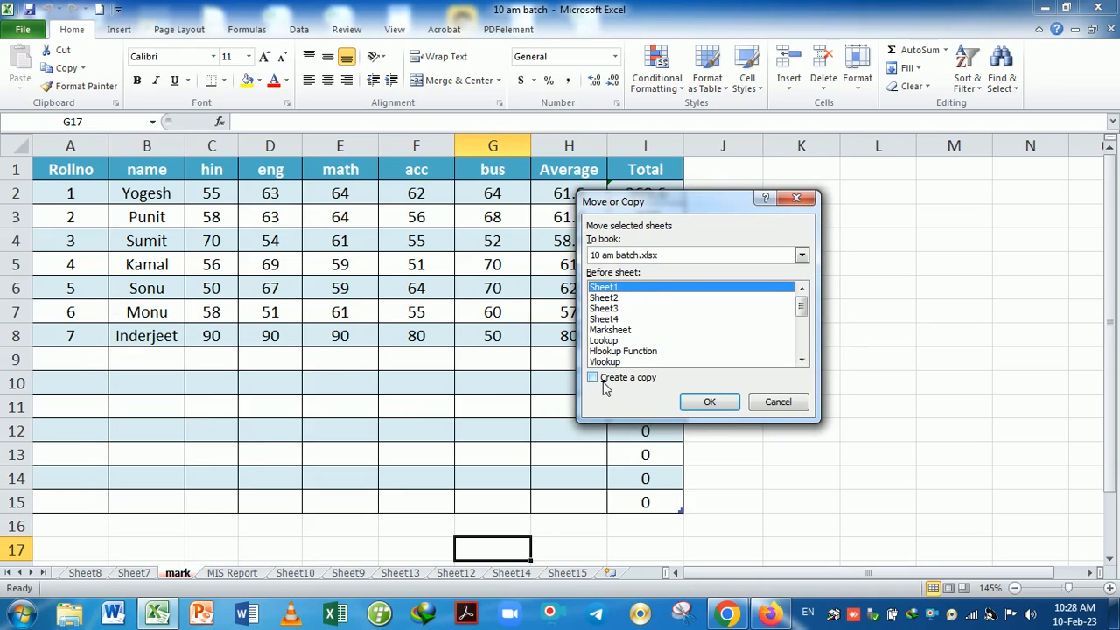
click(709, 401)
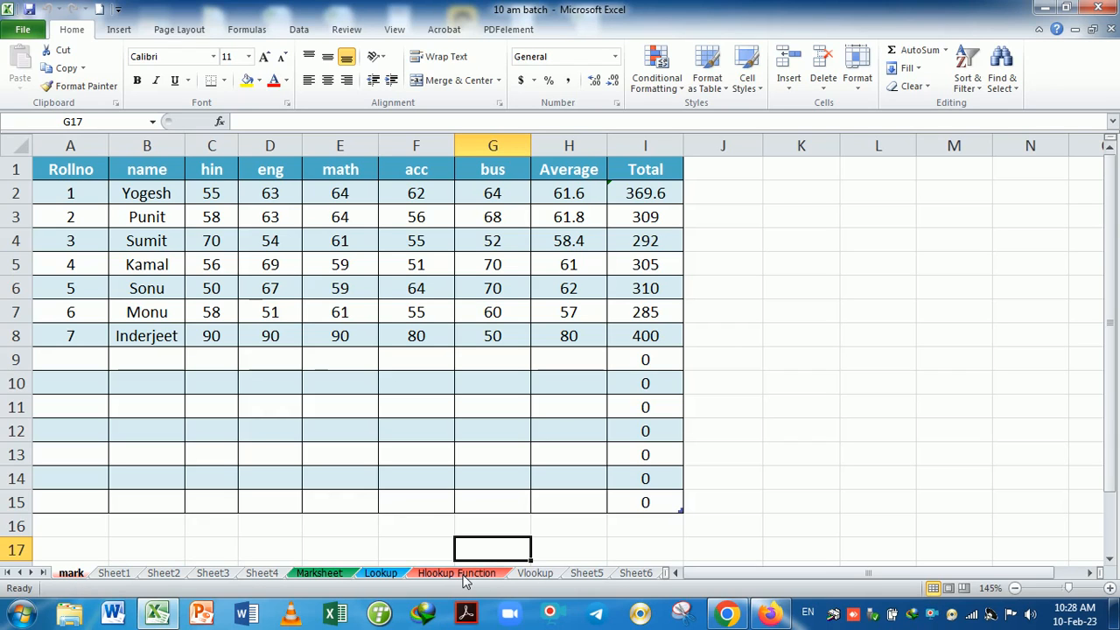
Move the mark sheet within the 10 am batch.xlsx workbook so that it sits before the Vlookup sheet.
right_click(72, 575)
click(137, 448)
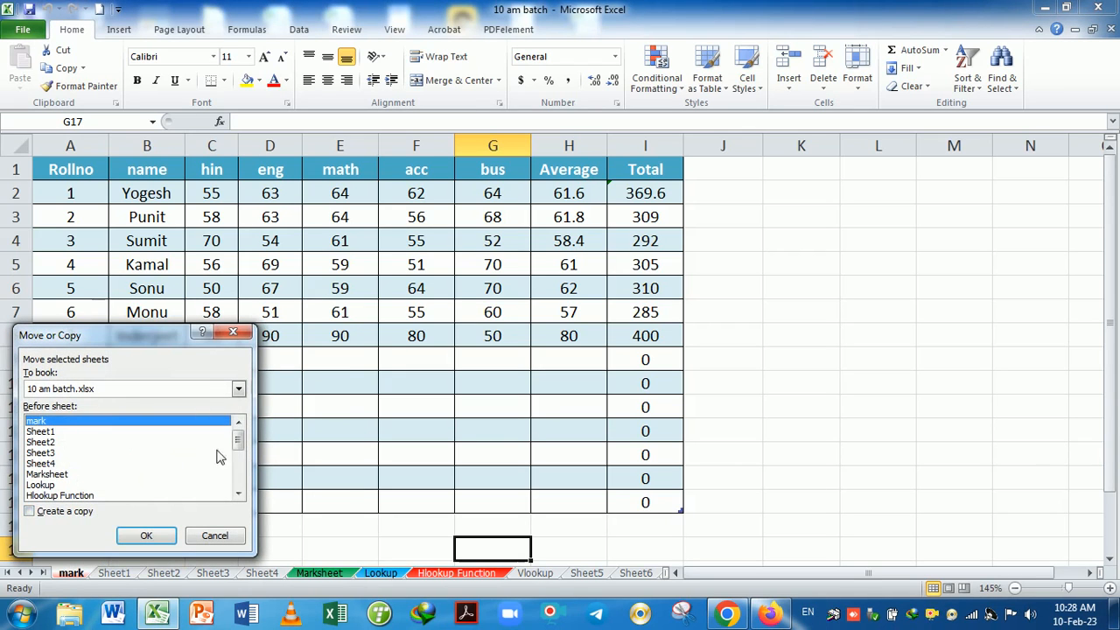
drag(239, 445, 242, 456)
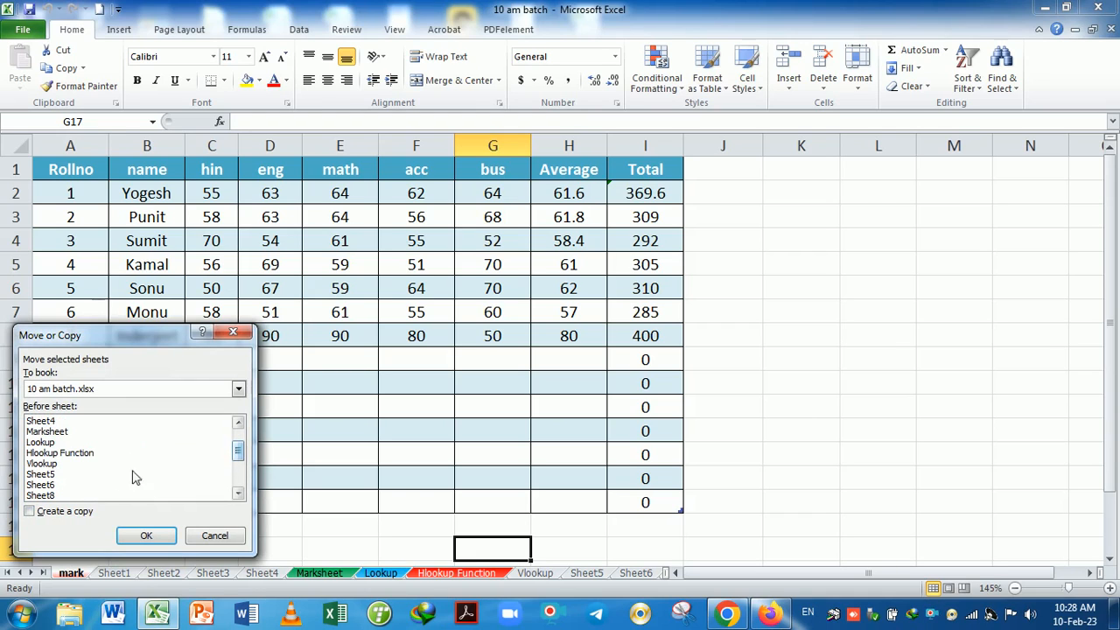
click(50, 465)
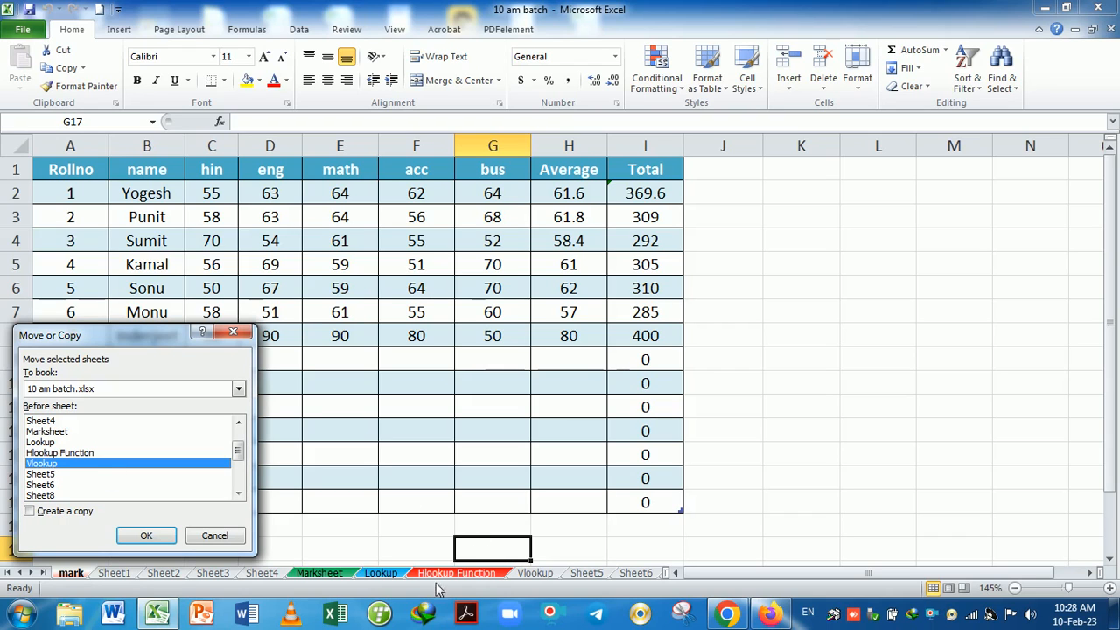
click(146, 535)
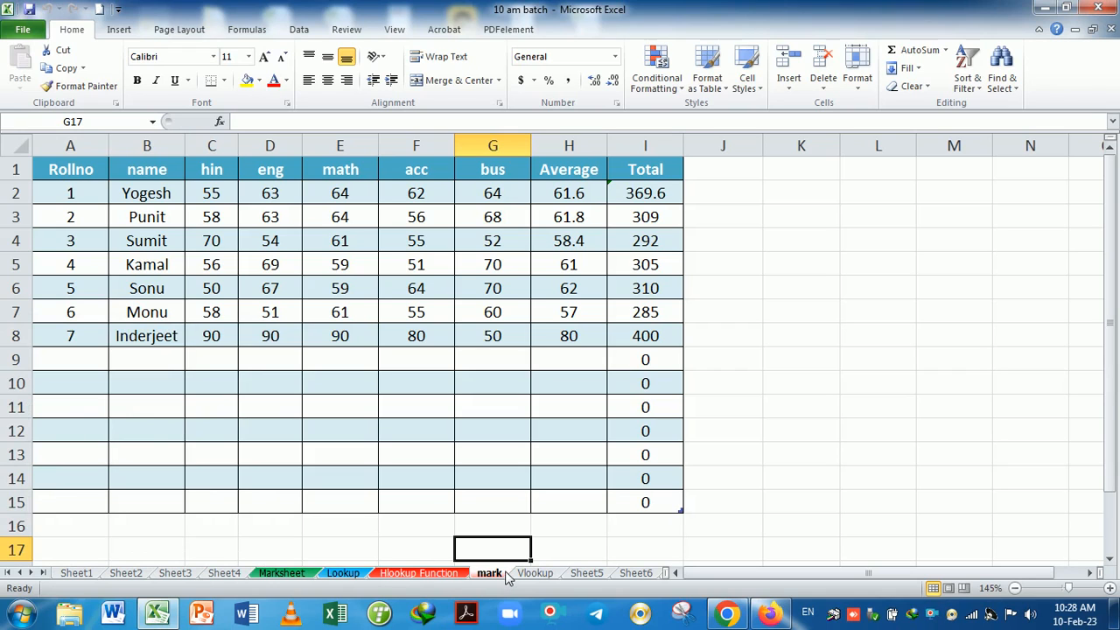
Set the tab colour of the mark sheet to standard green and switch to the Hlookup Function sheet to check it.
click(858, 83)
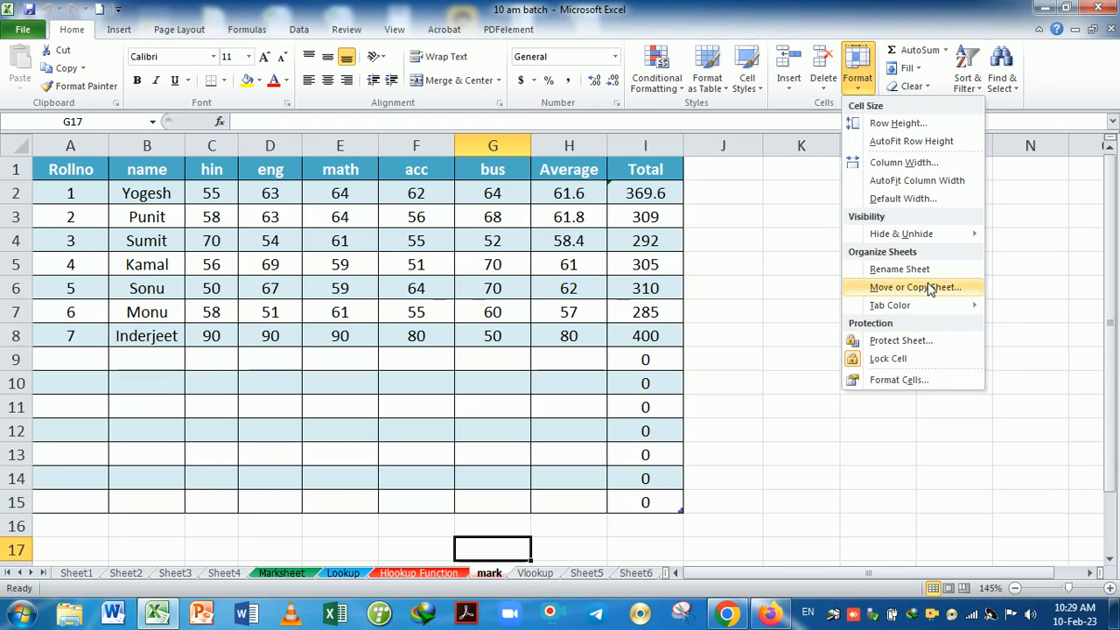
mouse_move(926, 317)
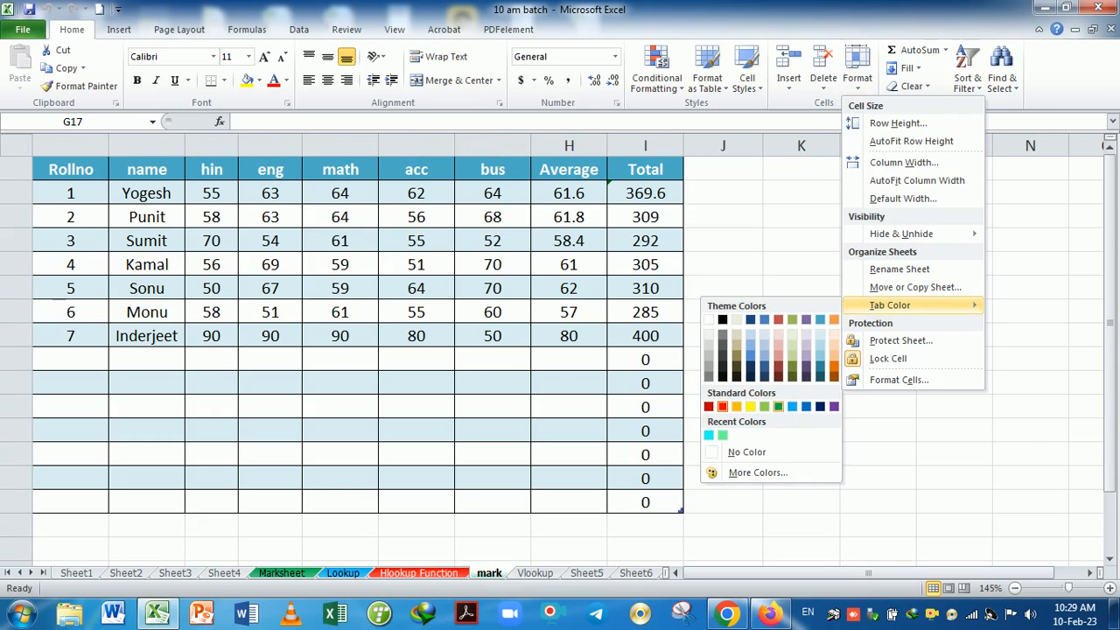
click(778, 406)
click(420, 574)
click(489, 573)
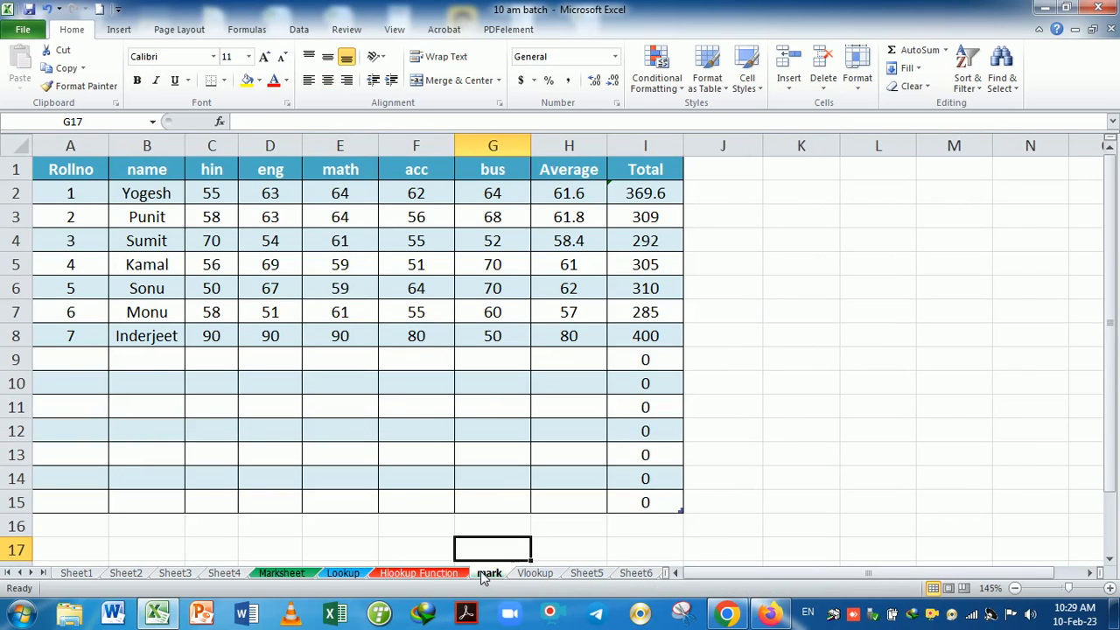
click(409, 573)
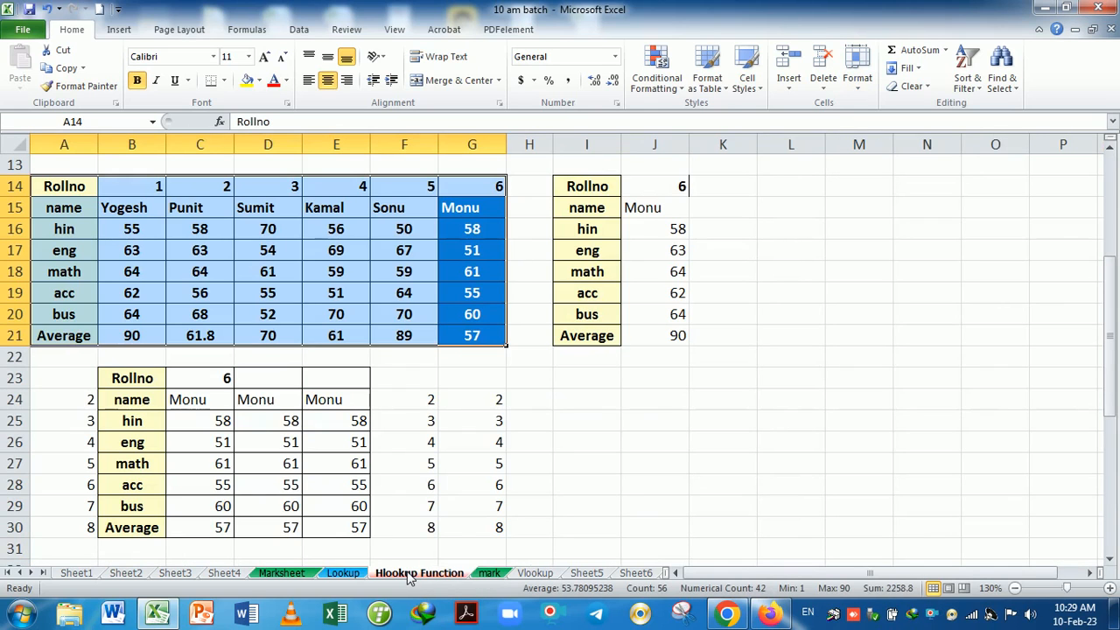
Compare the tab colours by viewing the mark, Vlookup and Sheet4 sheets, and return to the mark sheet.
click(497, 574)
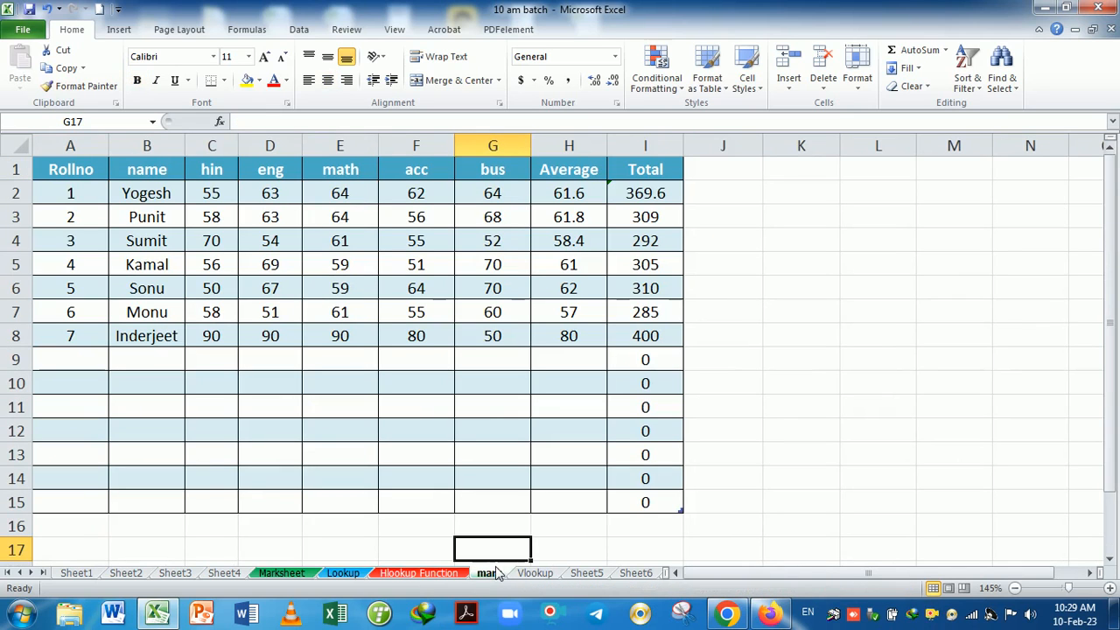
click(533, 574)
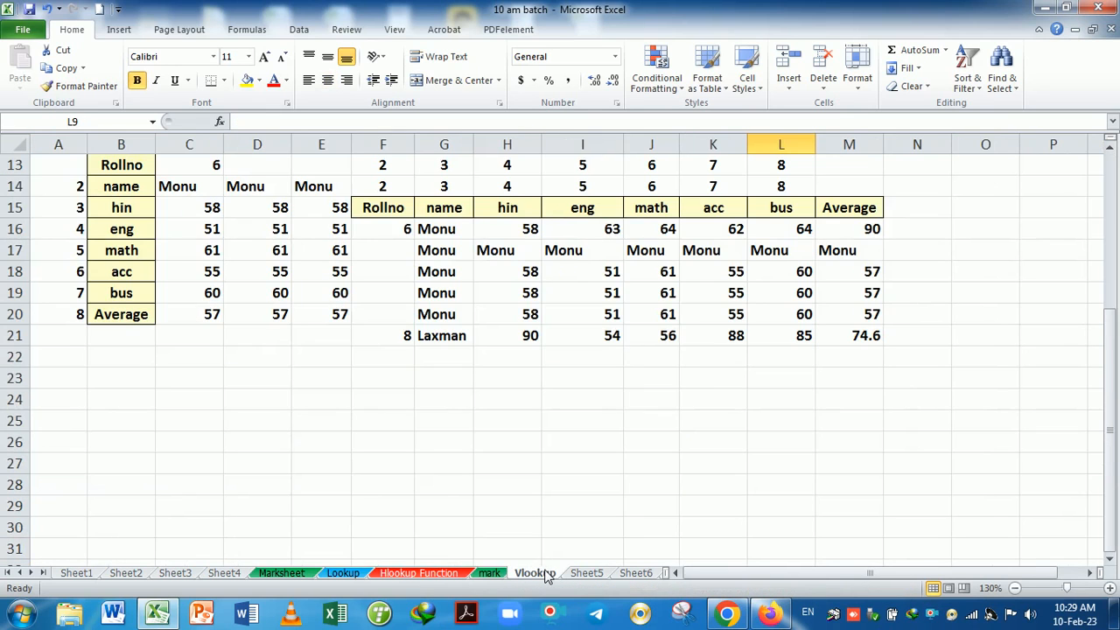
click(490, 577)
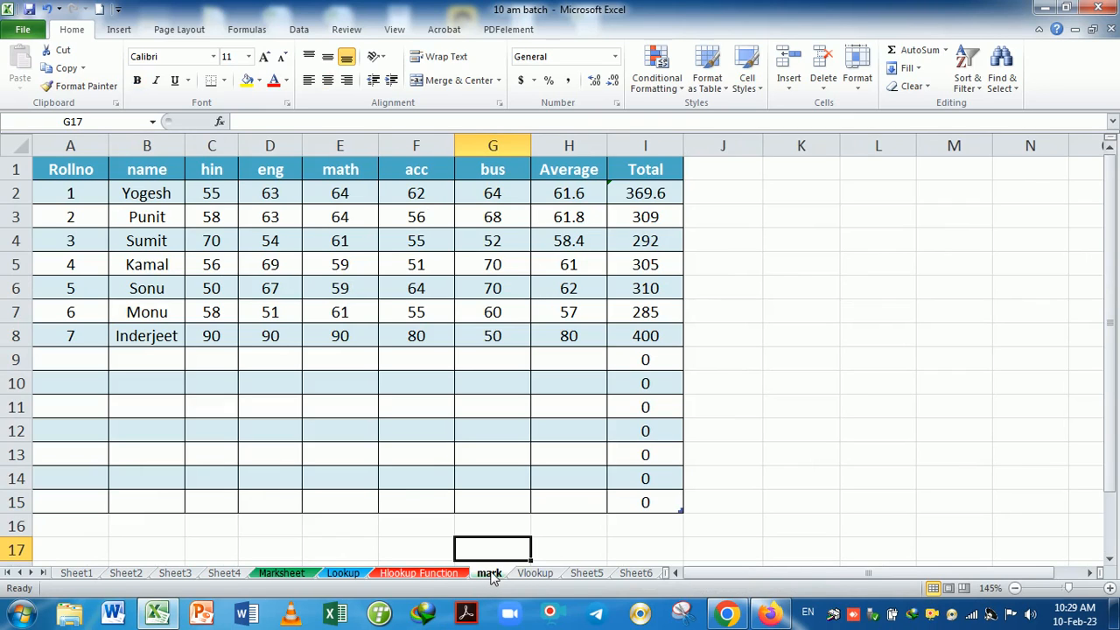
click(225, 574)
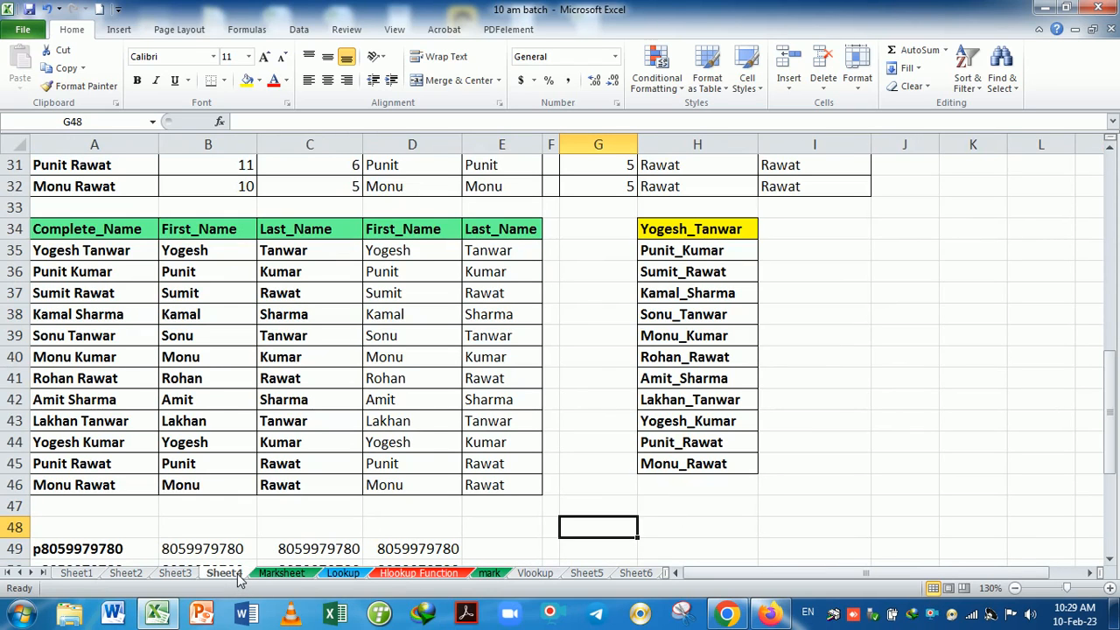
click(491, 574)
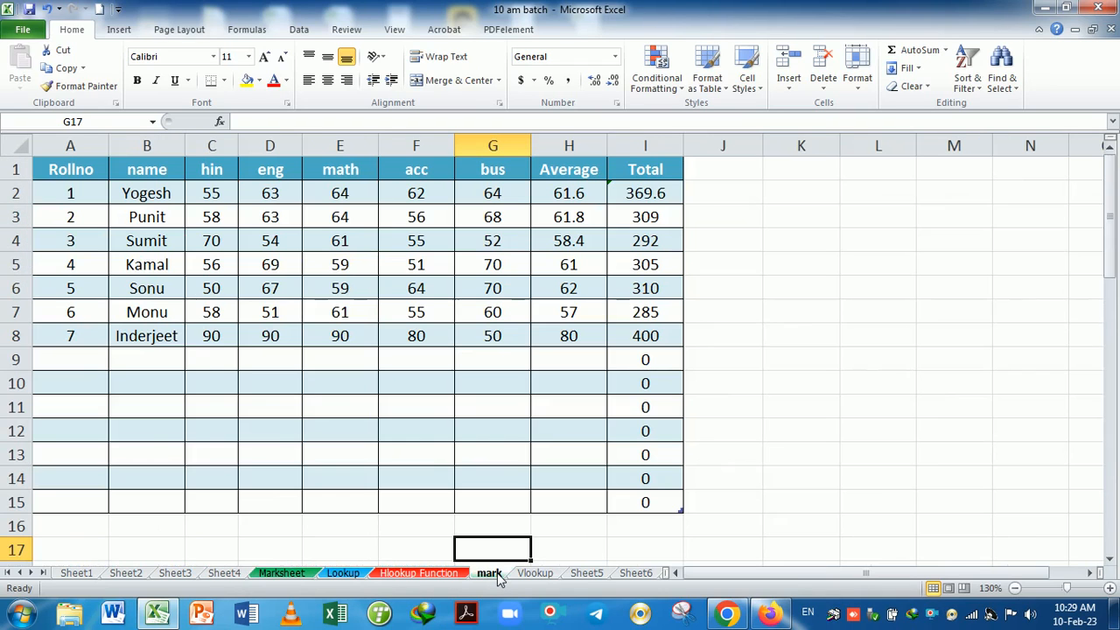
ctrl+scroll(499, 581, up, 1)
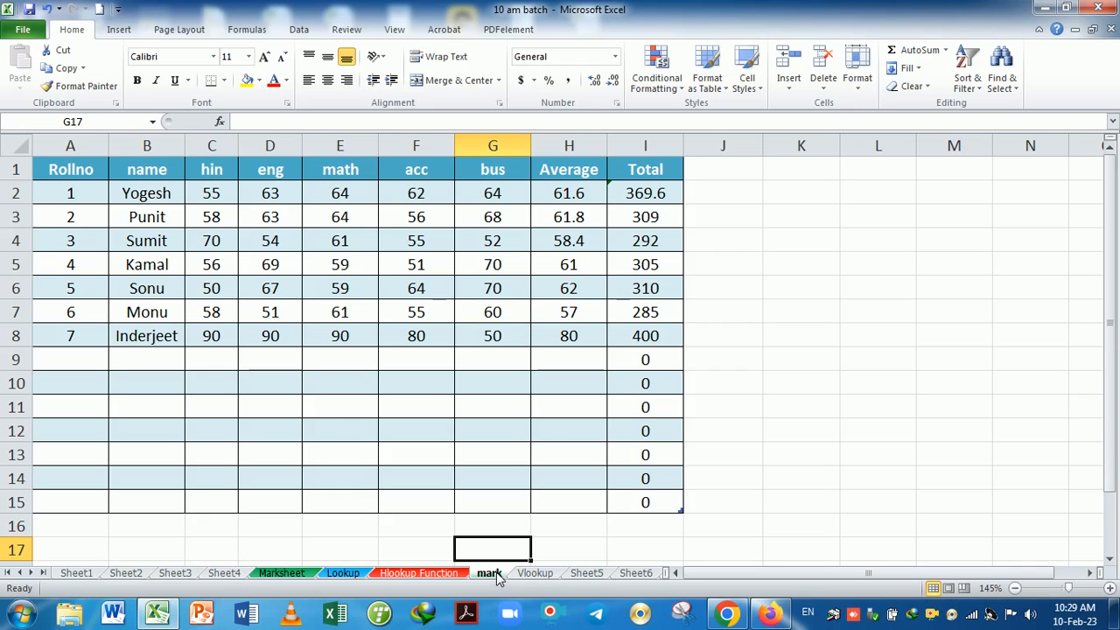
Protect the mark sheet with the default permissions, entering and confirming the password to unprotect it.
click(857, 77)
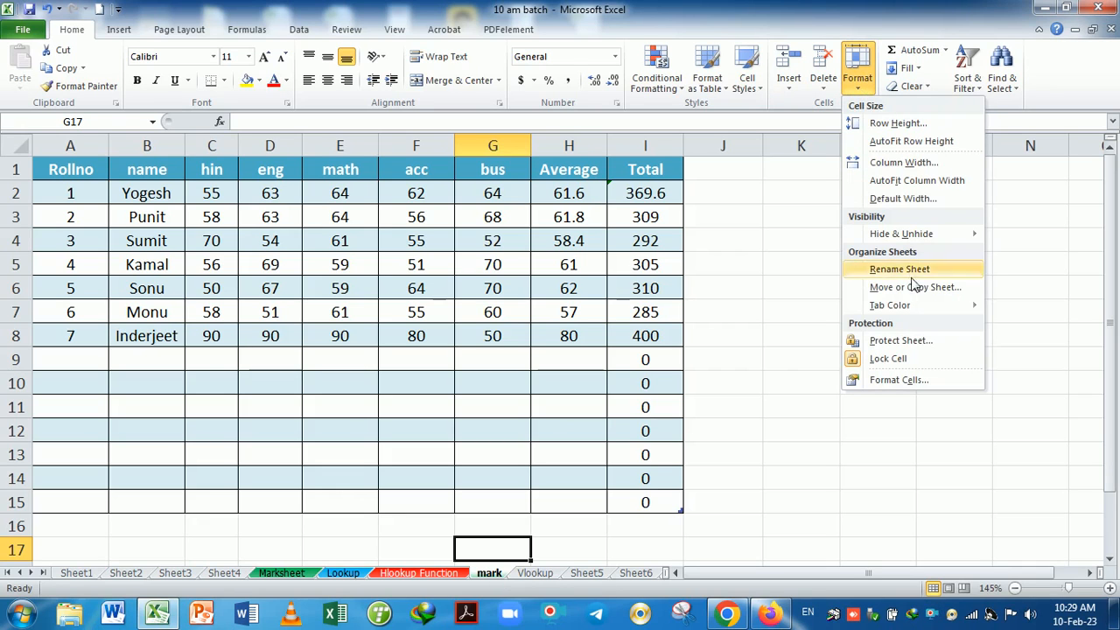
click(912, 341)
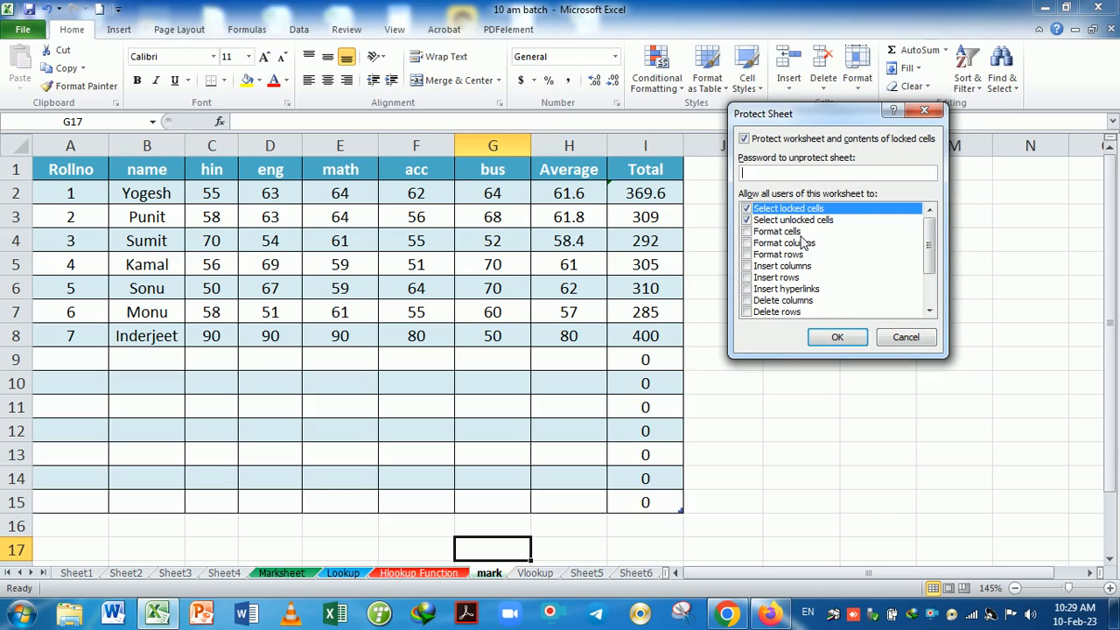
text(1)
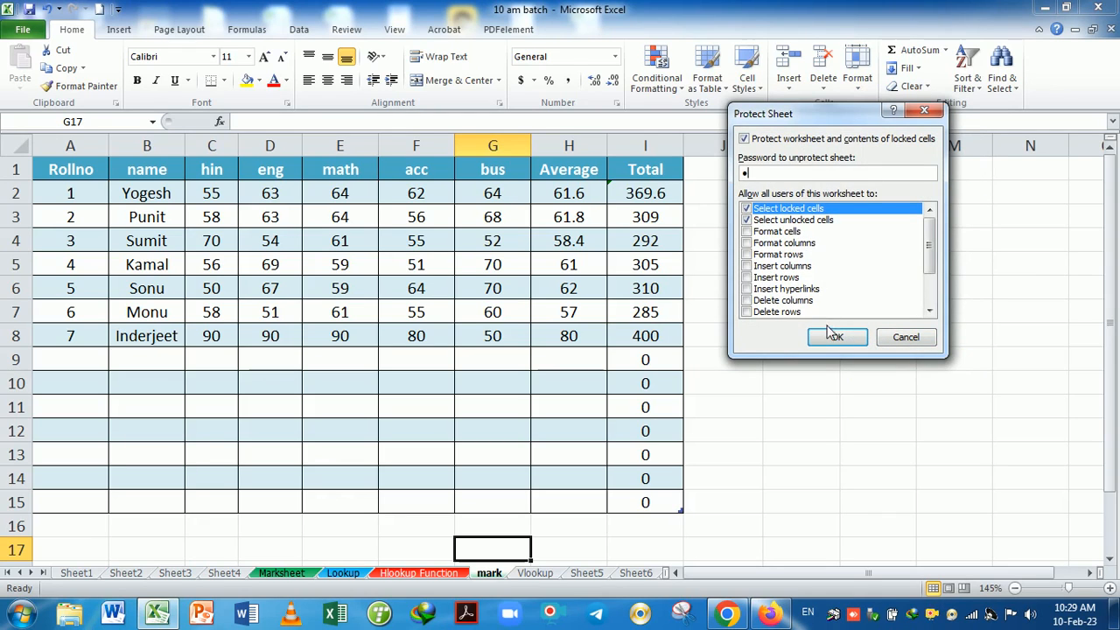
click(838, 337)
text(1)
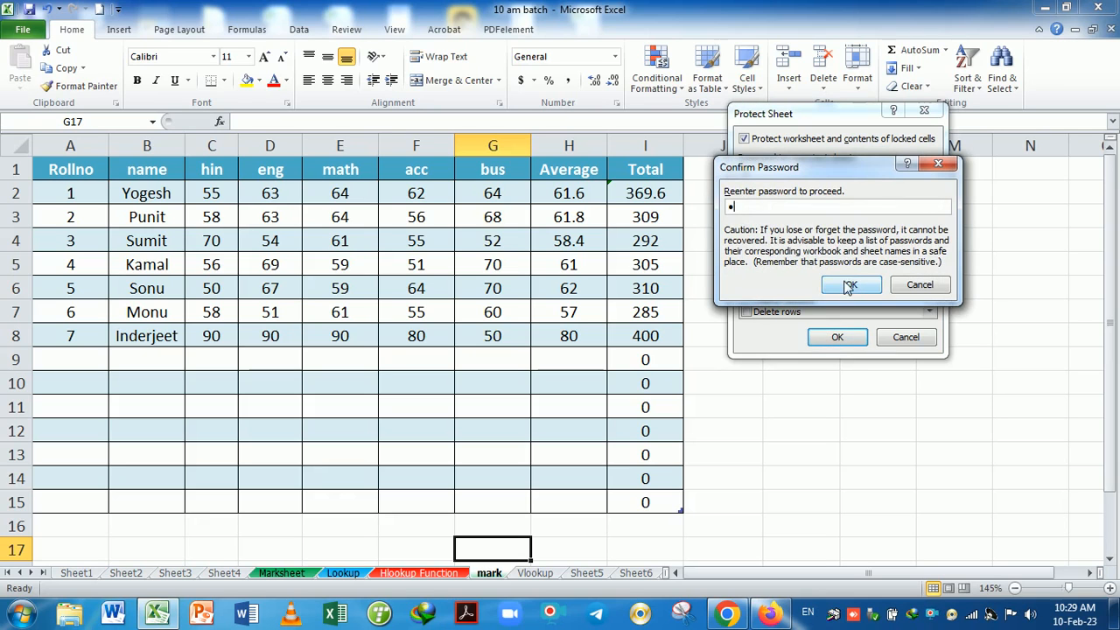
click(849, 287)
Test the protection of the mark sheet by trying to clear cells J6:J7 and K7.
drag(758, 308, 756, 295)
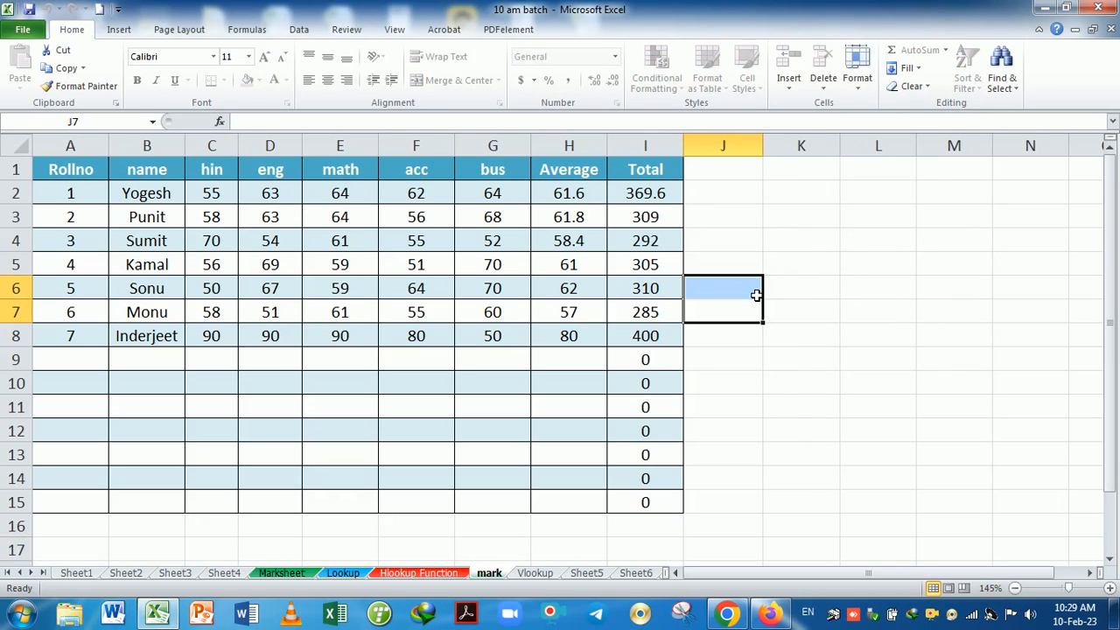
key(Delete)
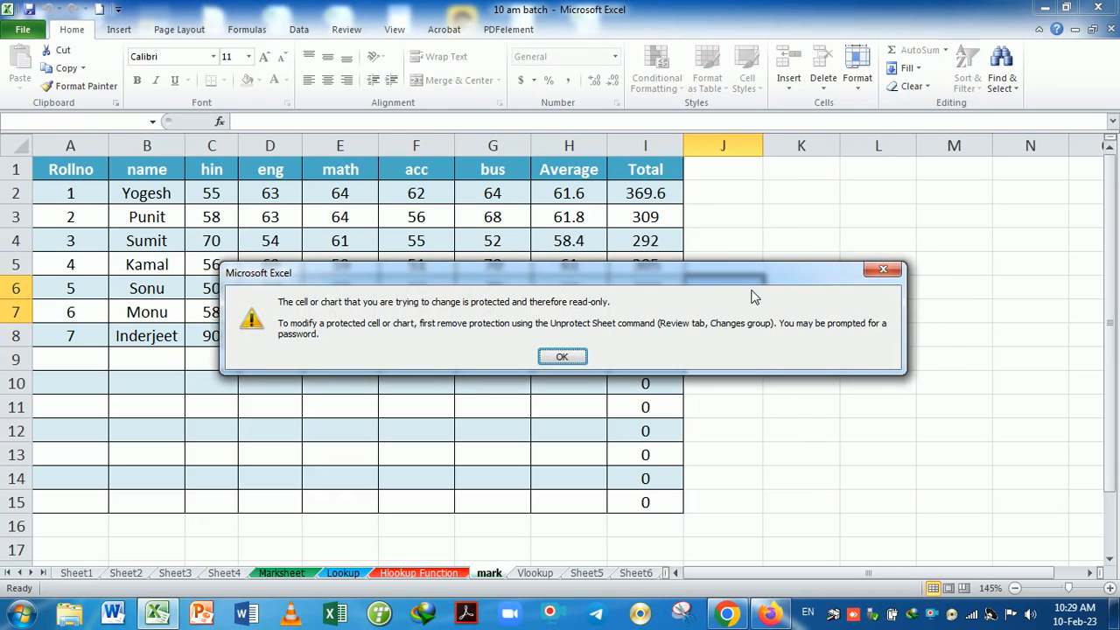
key(Return)
key(Delete)
key(Return)
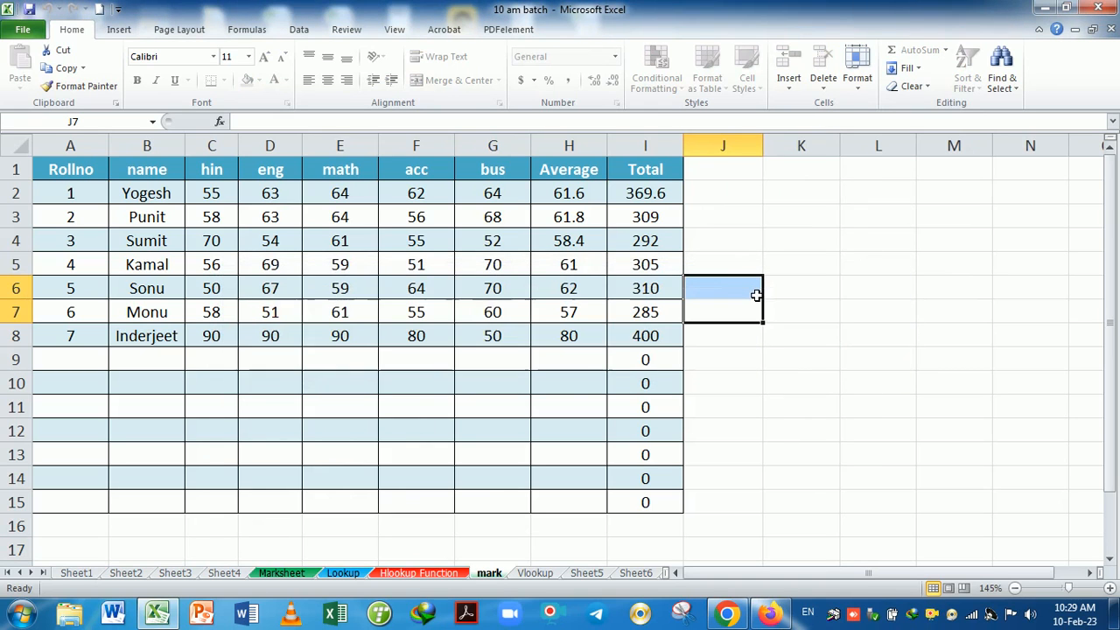
click(836, 313)
key(Delete)
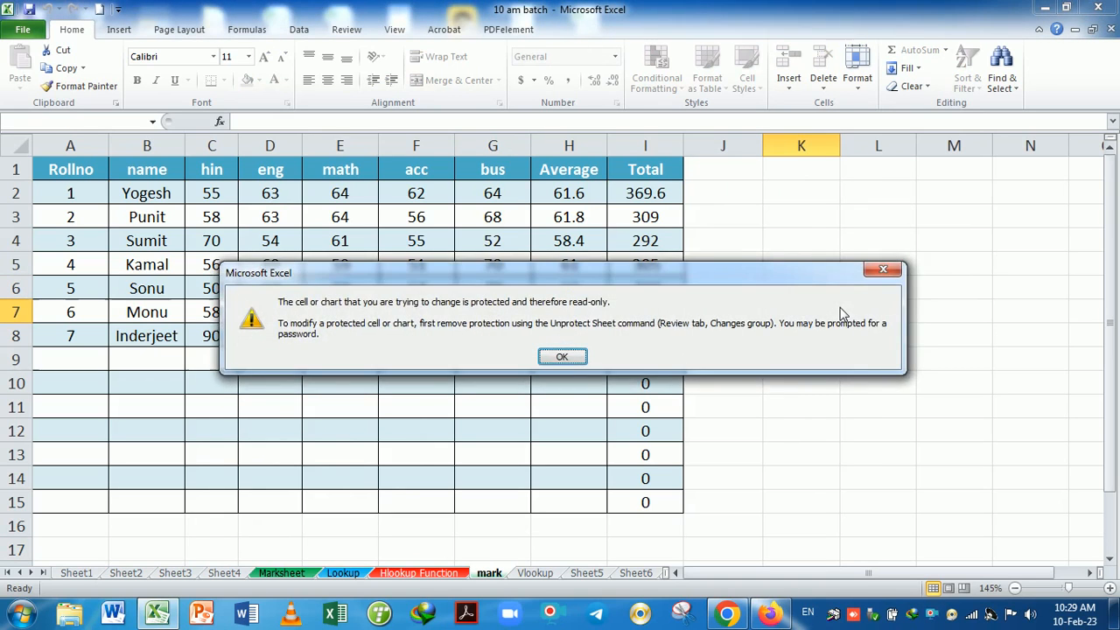
key(Return)
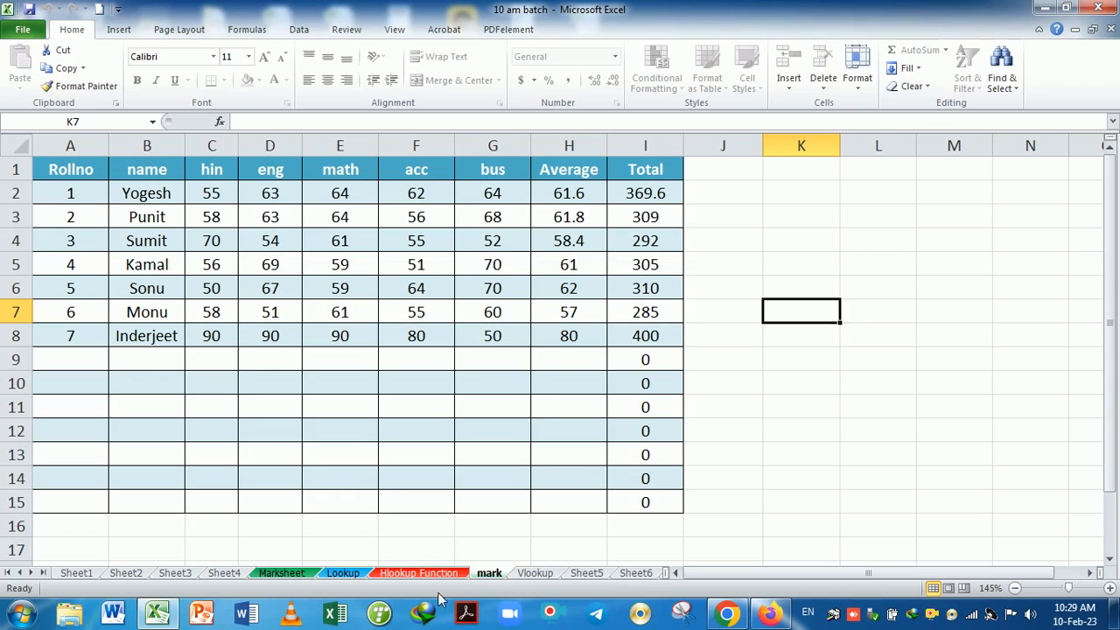
Check which Page Layout, Insert, Formulas and Home commands are available on the protected mark sheet.
click(180, 30)
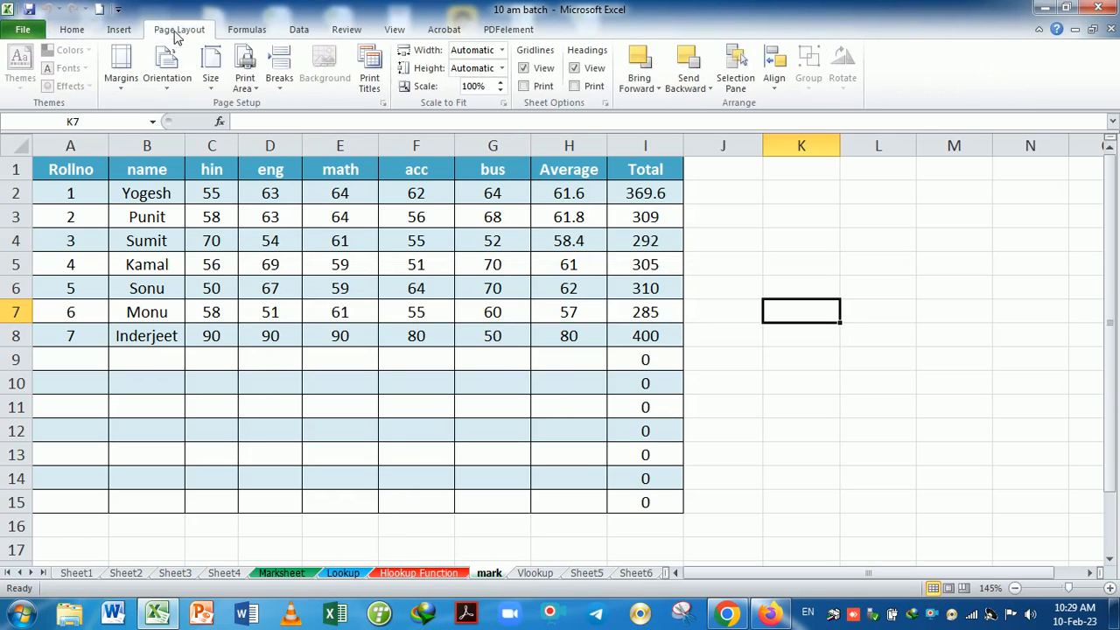
click(119, 30)
click(249, 33)
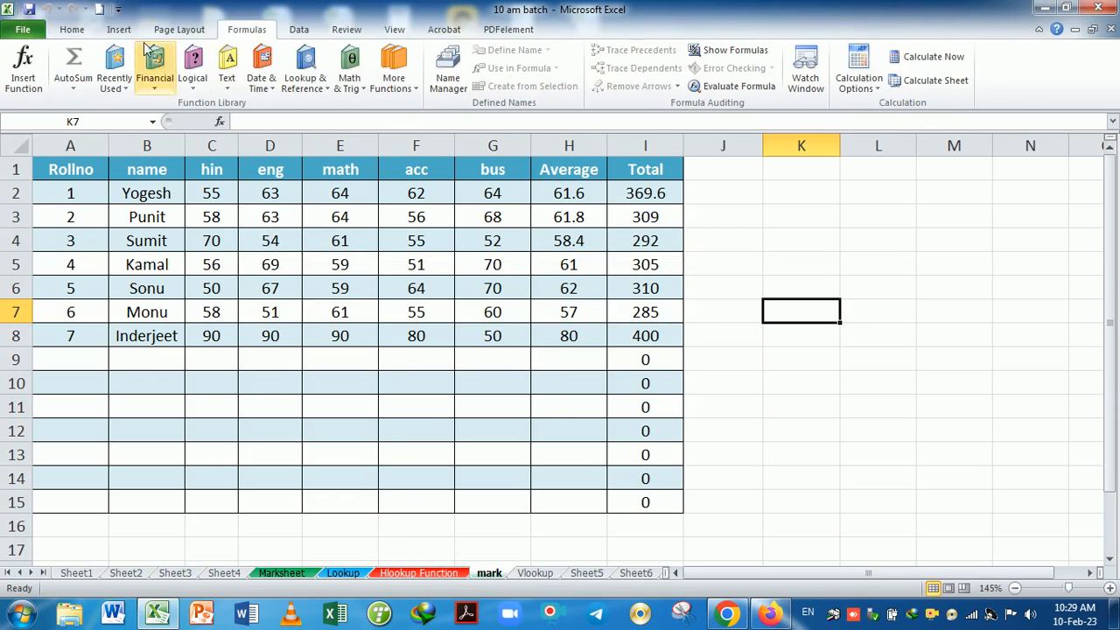
click(77, 30)
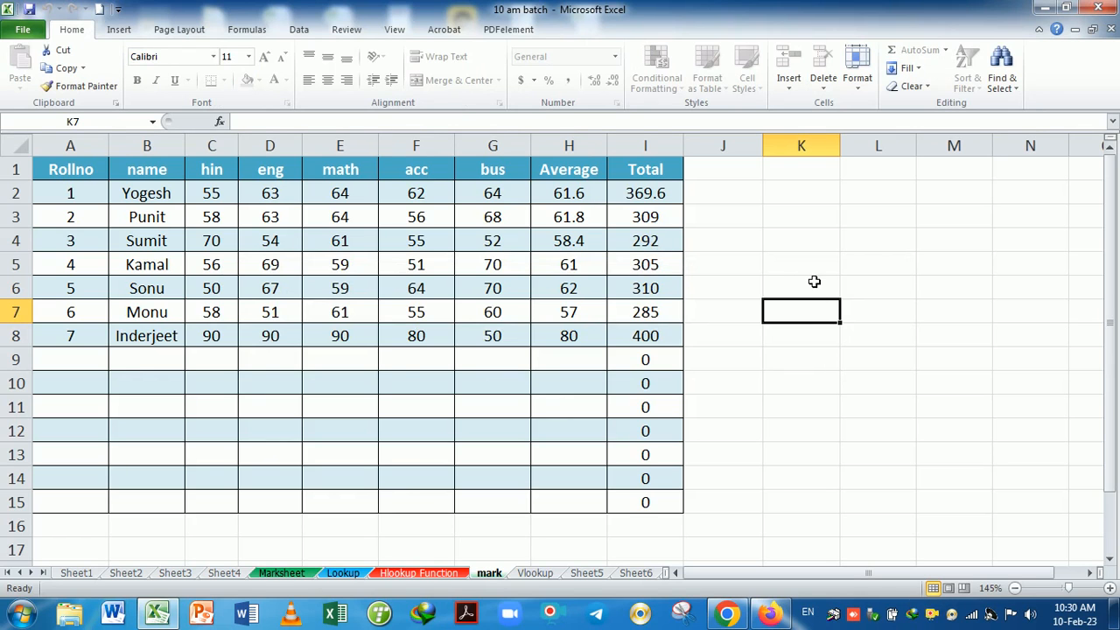
Try to enter a in K7 of the protected sheet, and compare command availability with the Hlookup Function sheet.
key(a)
key(Return)
key(Return)
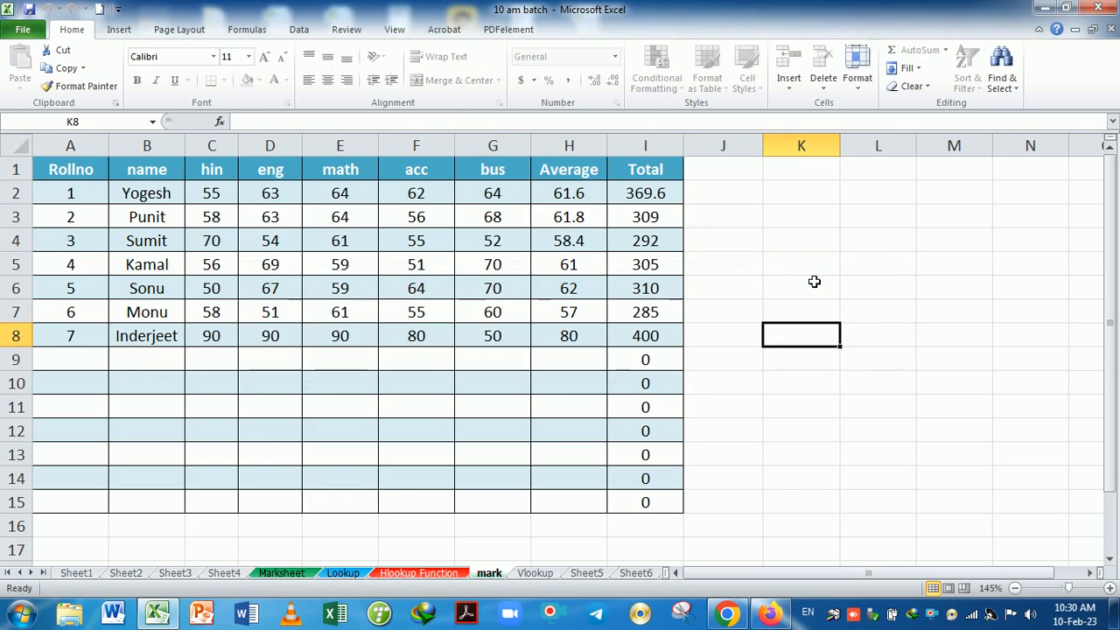
click(427, 574)
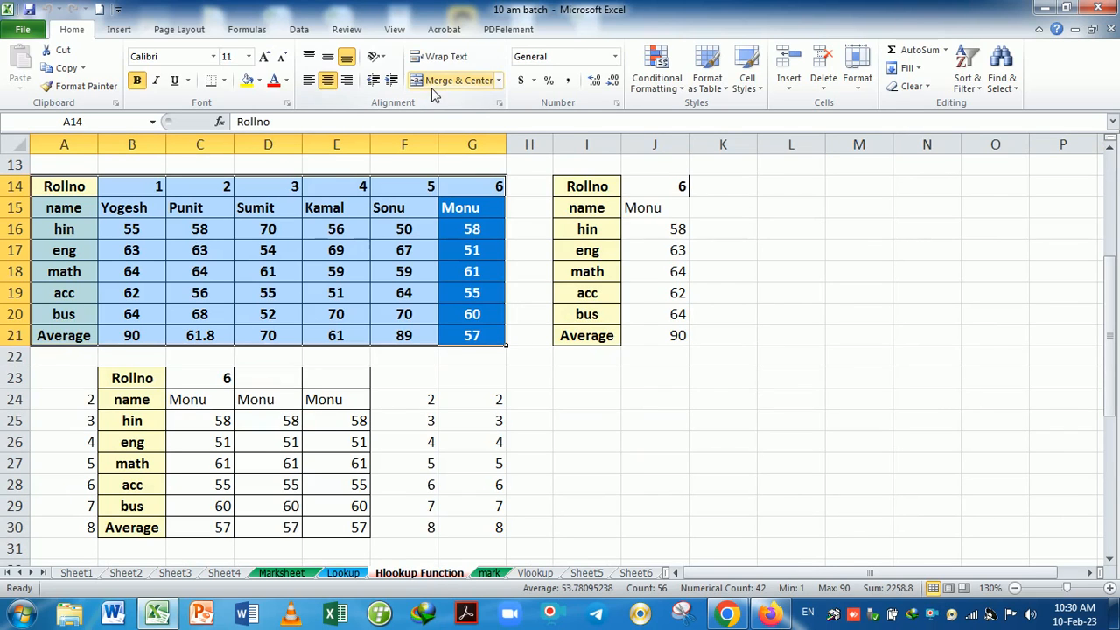
click(491, 574)
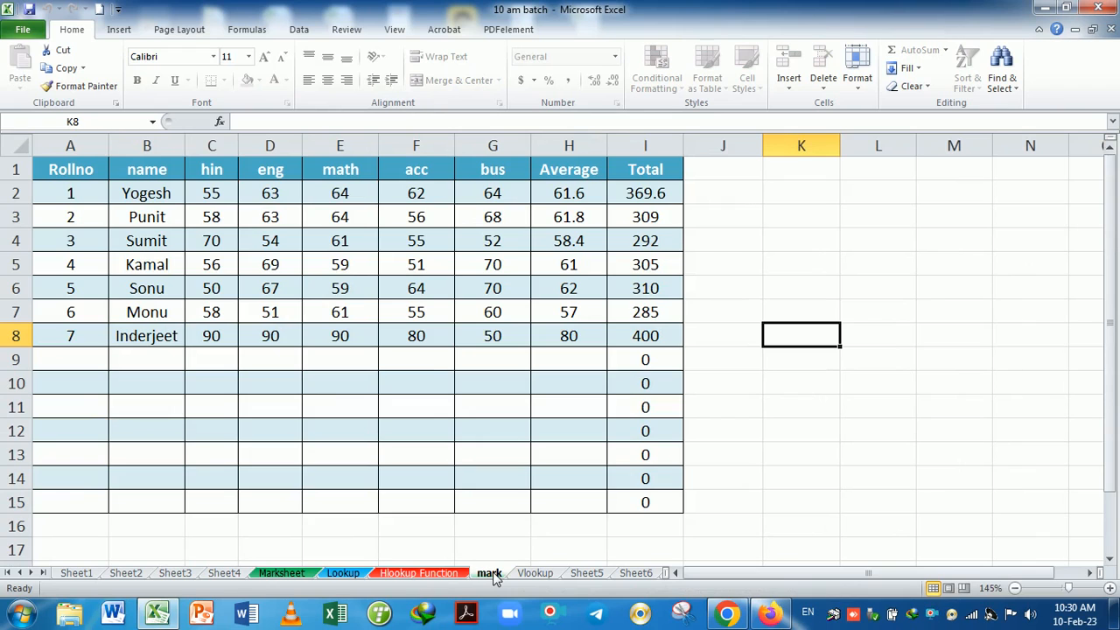
Remove the protection from the mark sheet by supplying the sheet password.
right_click(492, 571)
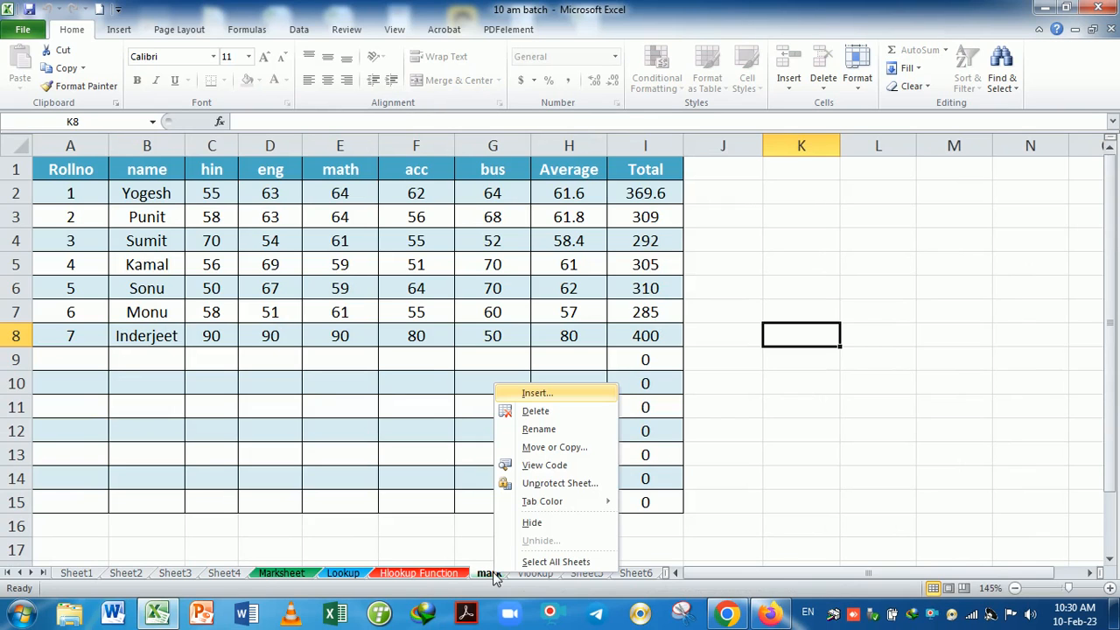
click(560, 483)
key(Return)
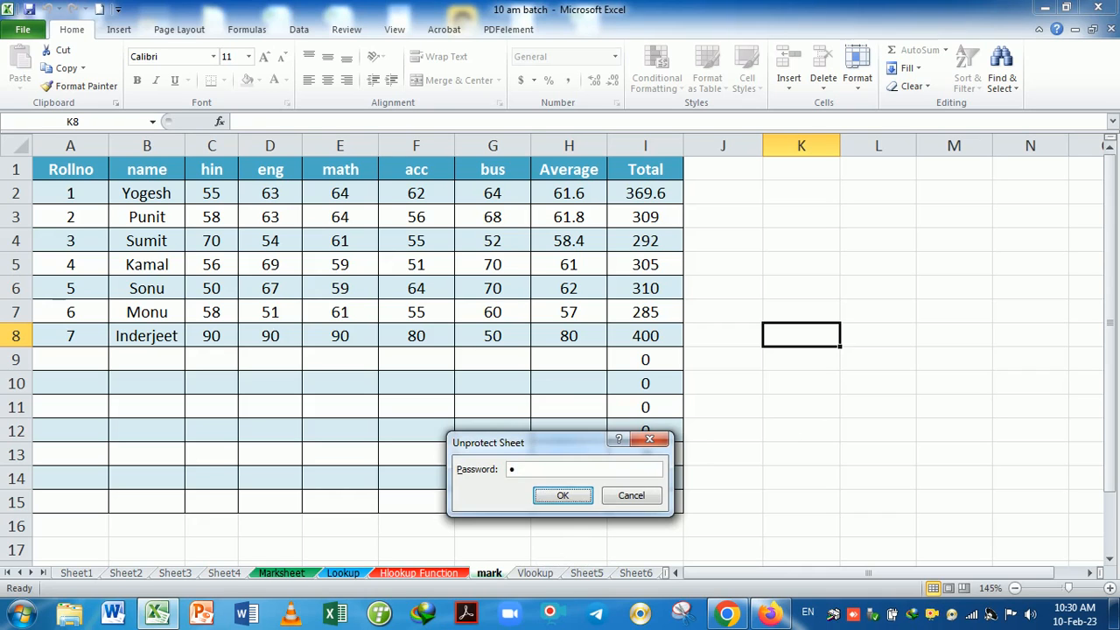
Test that the sheet is editable by entering gdf in cell L10, and erase the entry.
click(883, 393)
text(gdf)
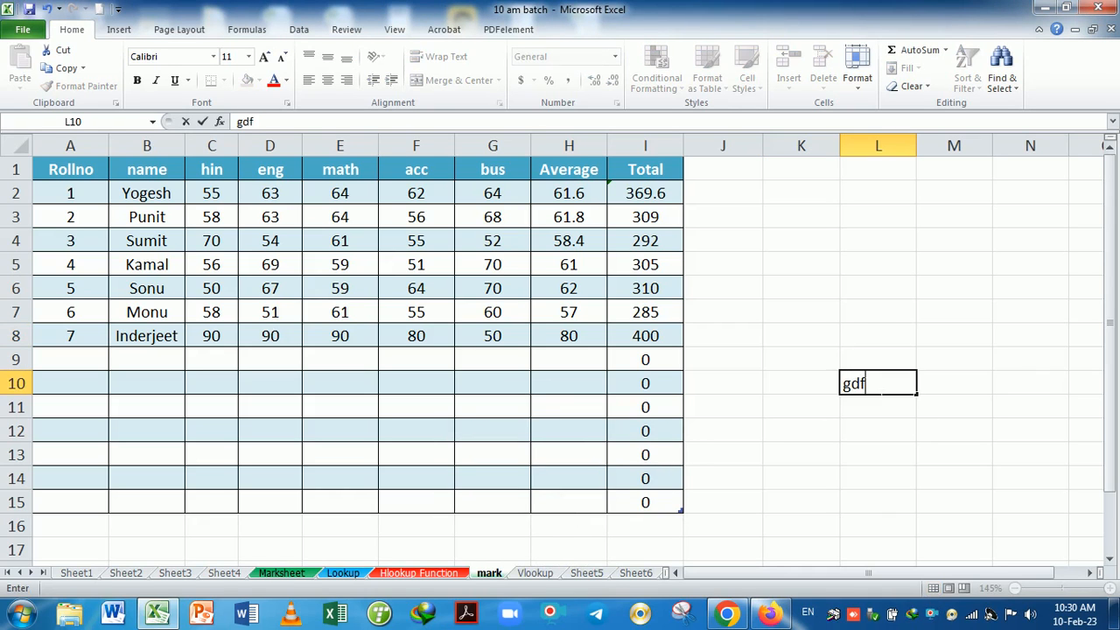
key(BackSpace)
key(BackSpace)
key(BackSpace)
key(BackSpace)
click(882, 332)
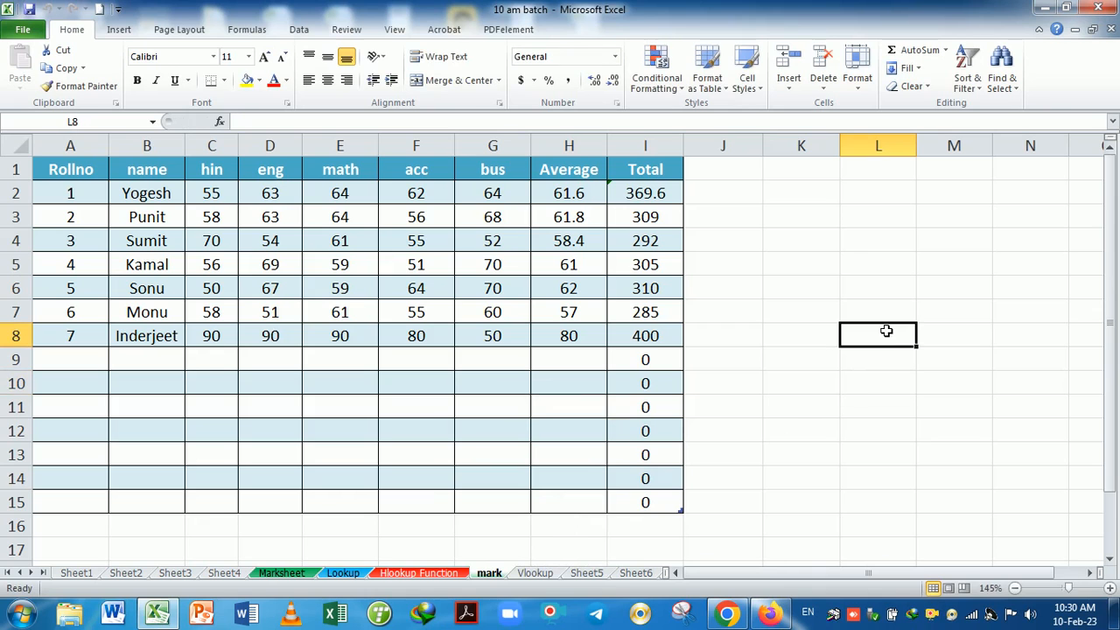
Look through the number categories in Format Cells without changing anything, and view the functions AutoSum offers.
click(858, 81)
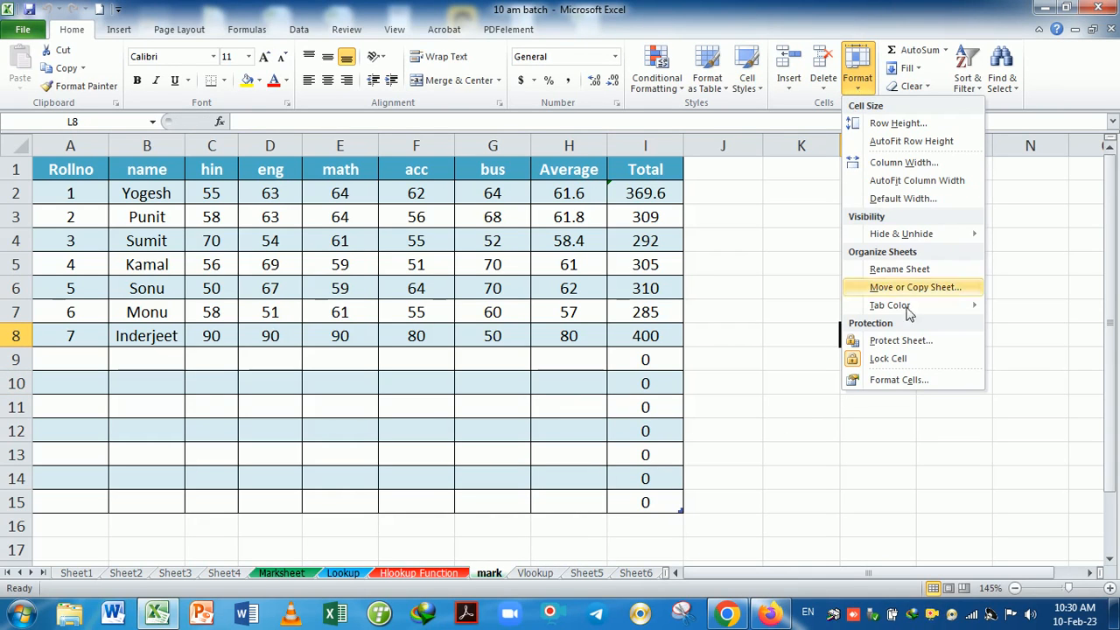
click(924, 382)
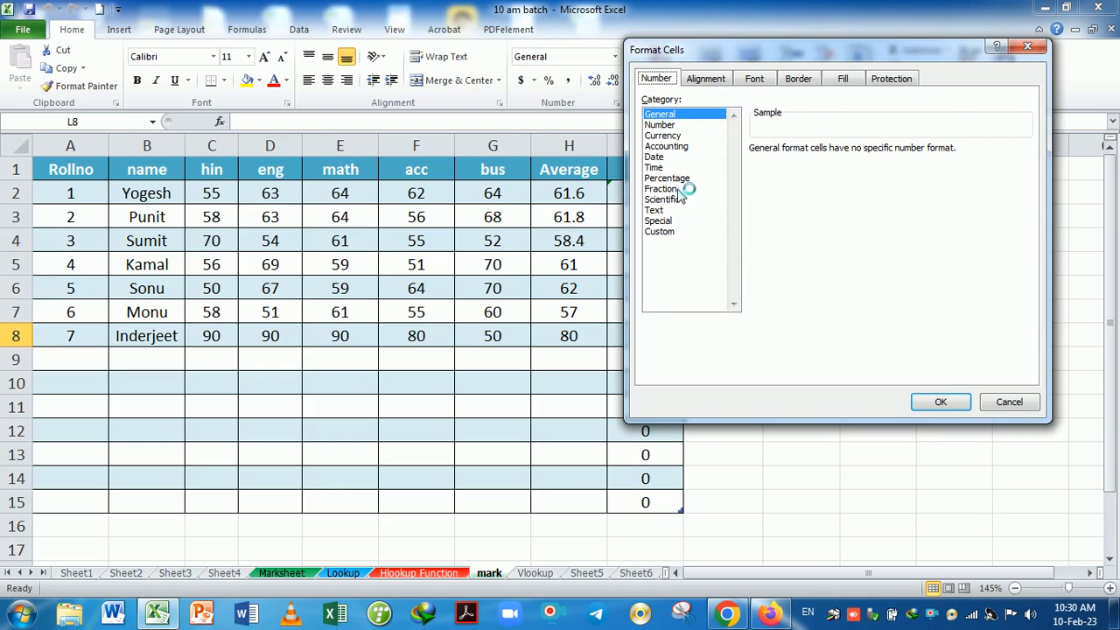
click(1014, 404)
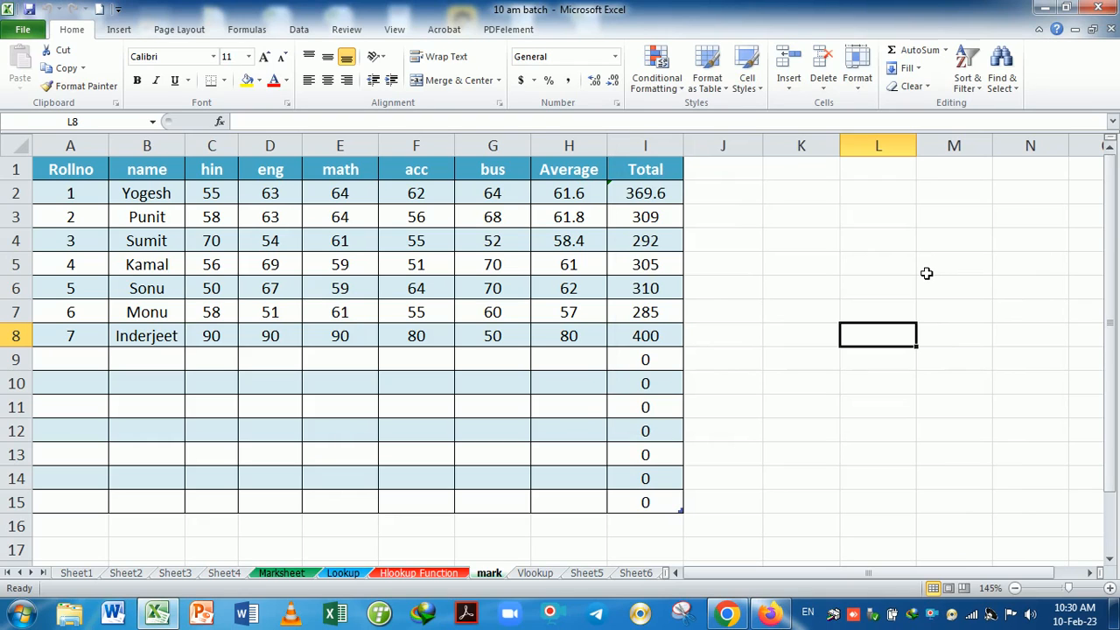
click(946, 51)
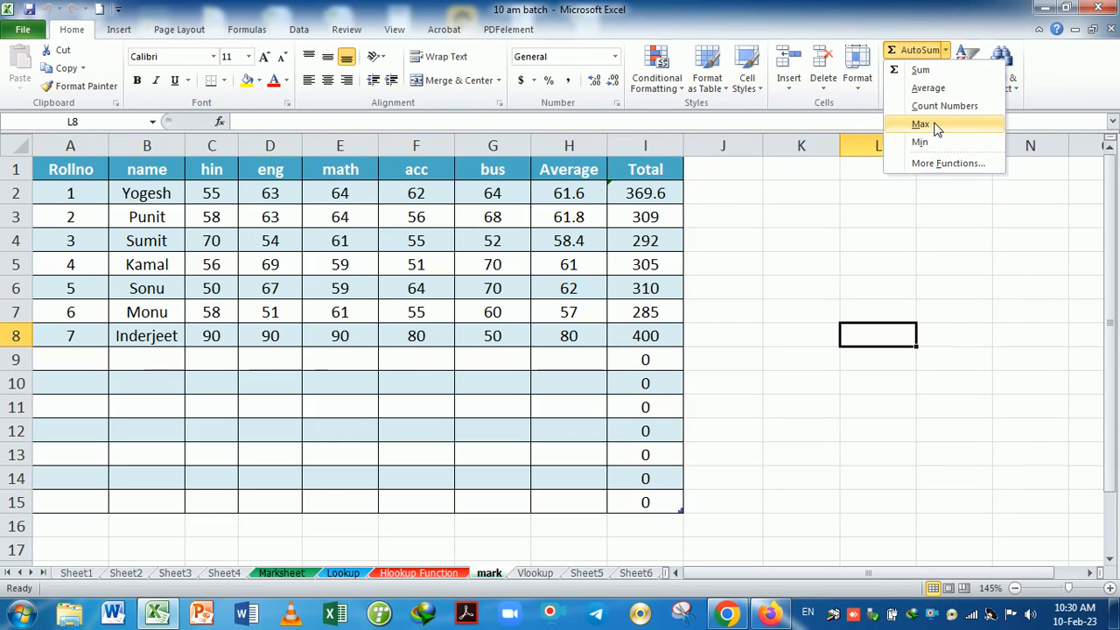
click(720, 178)
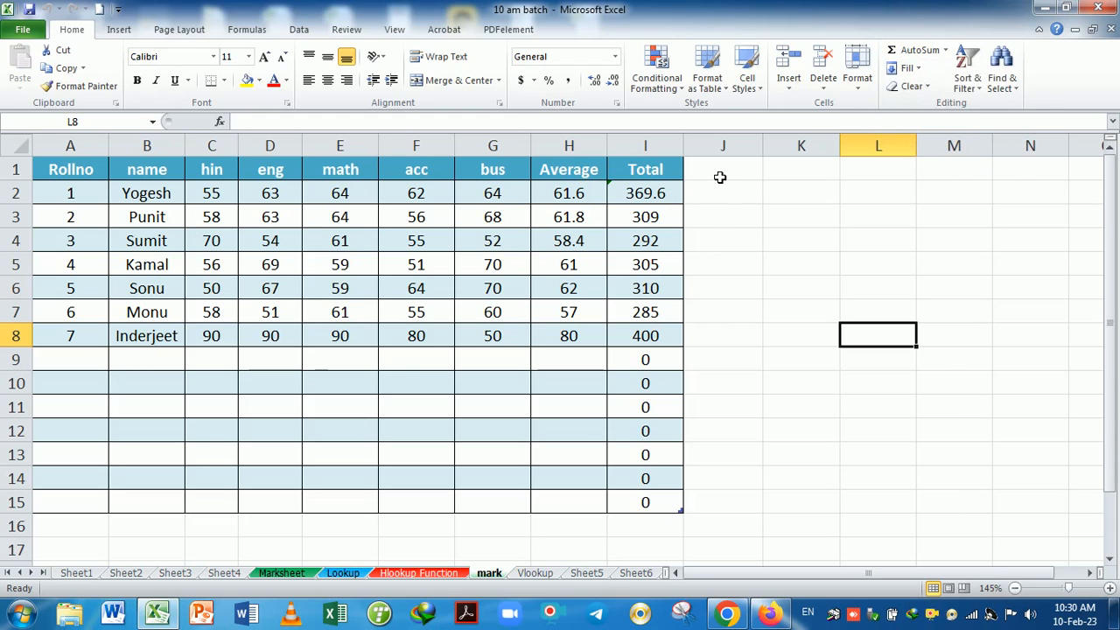
Insert a table column before Average and set its header to Max.
click(580, 154)
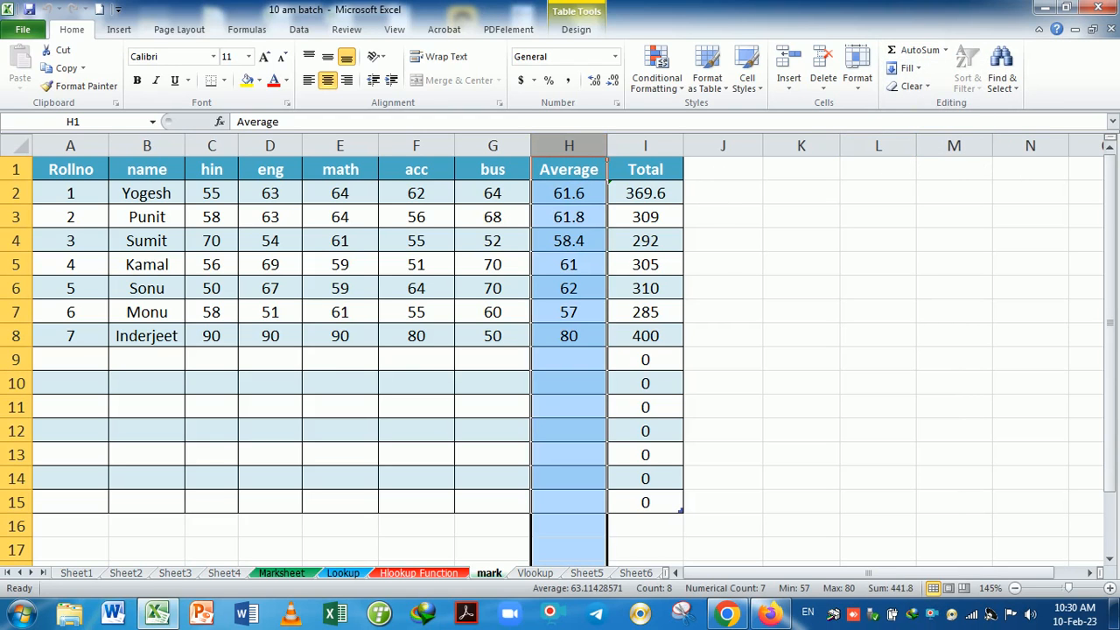
click(789, 71)
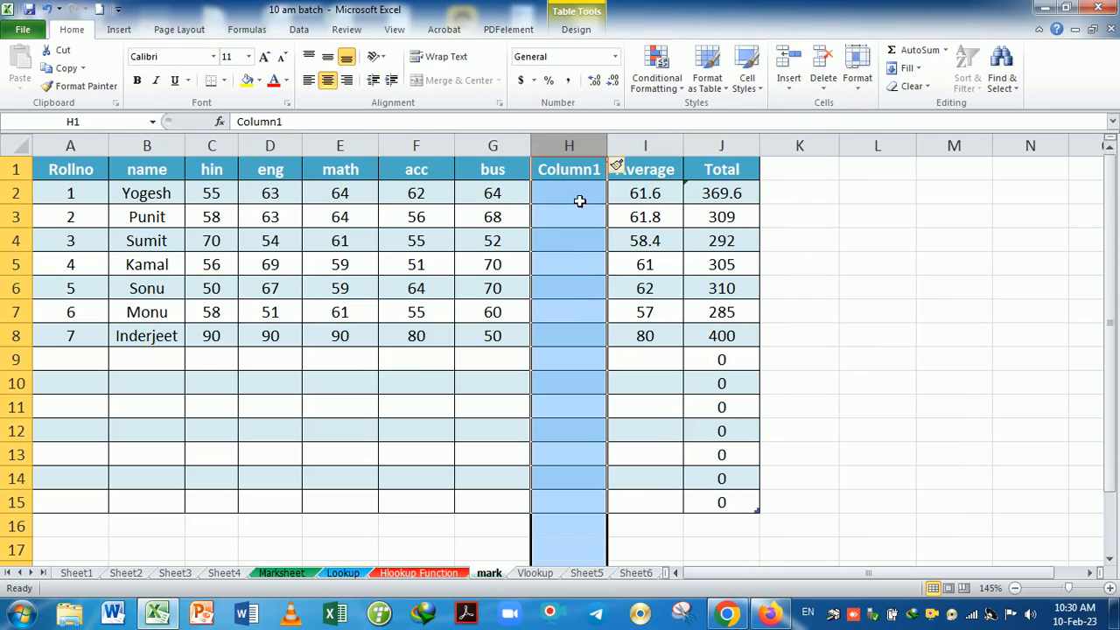
click(575, 172)
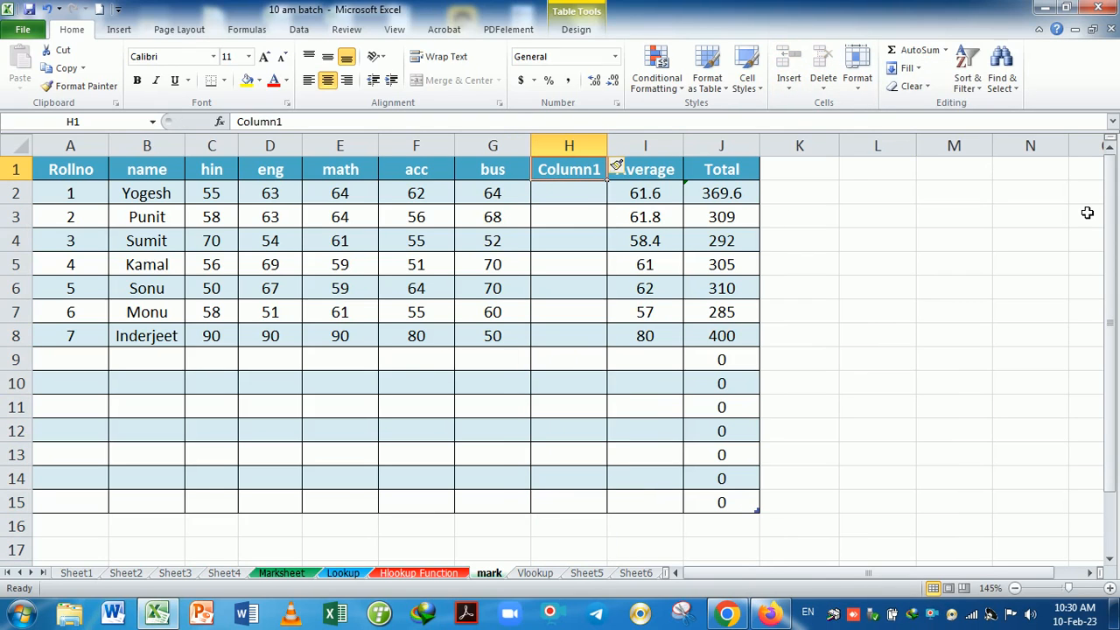
text(MAx)
key(Return)
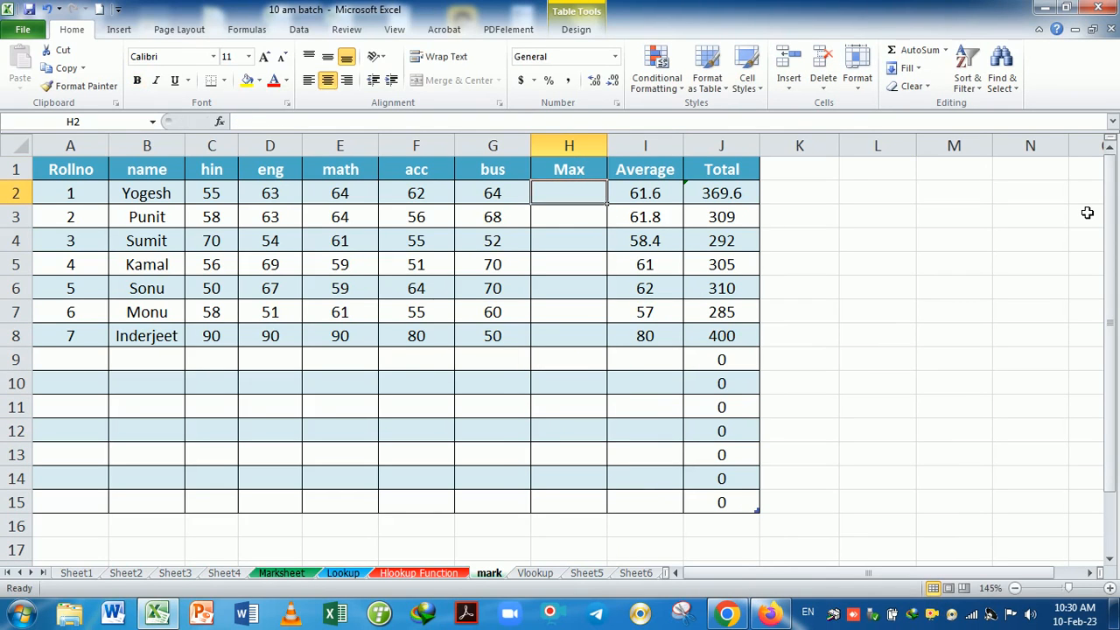
Calculate each student's highest mark in H2:H8 of the Max column with the AutoSum Max function.
drag(581, 194, 585, 343)
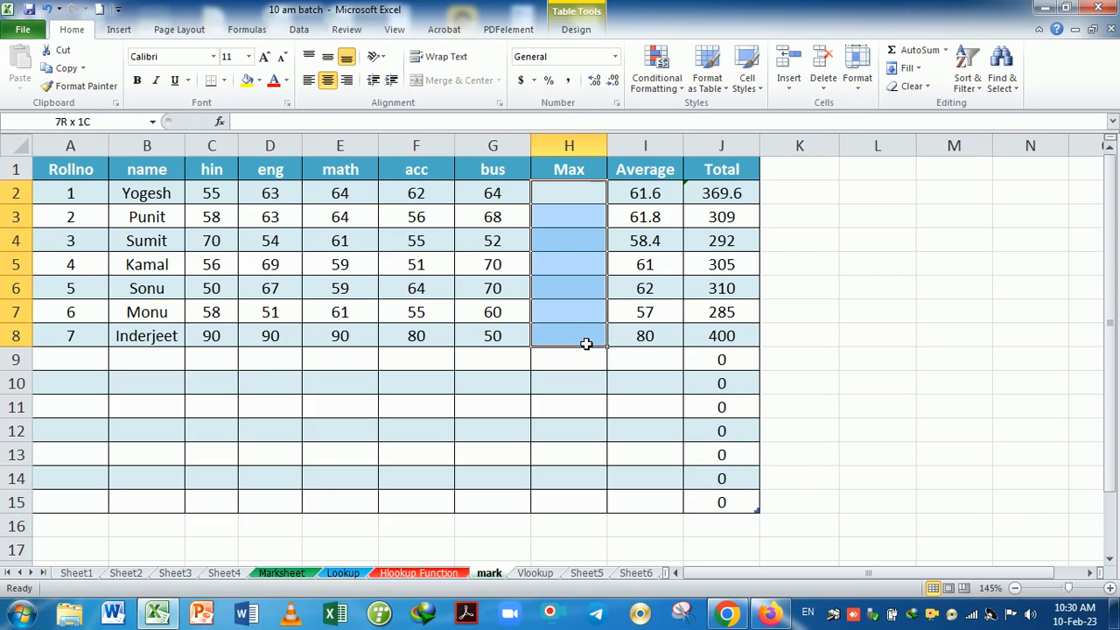
click(945, 50)
click(920, 123)
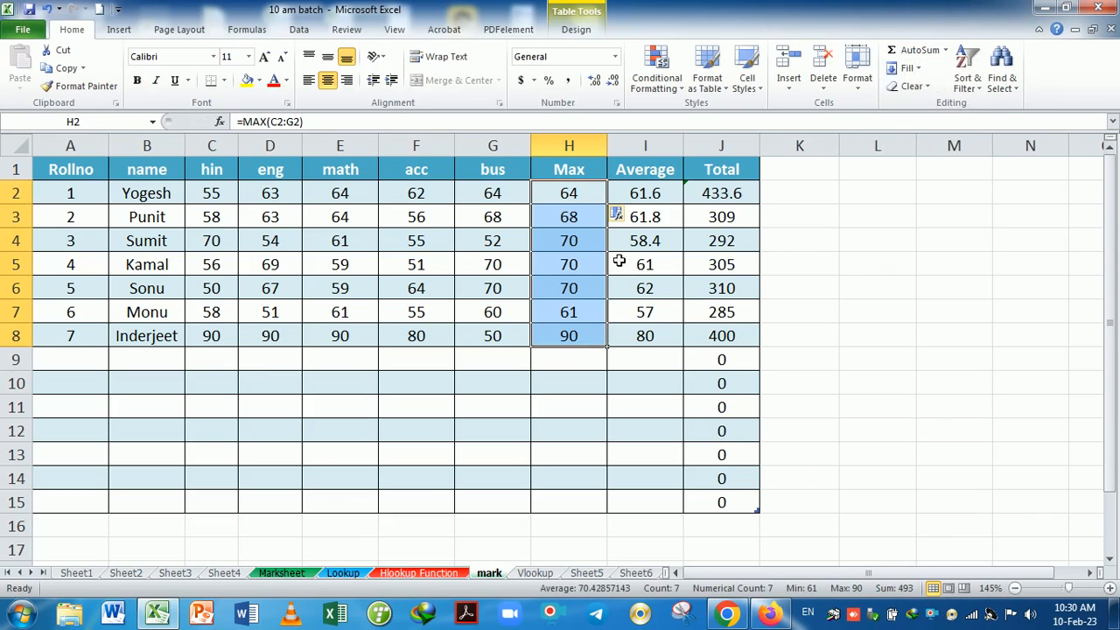
Check the Max formulas and results row by row against the students' subject marks.
click(582, 201)
click(589, 219)
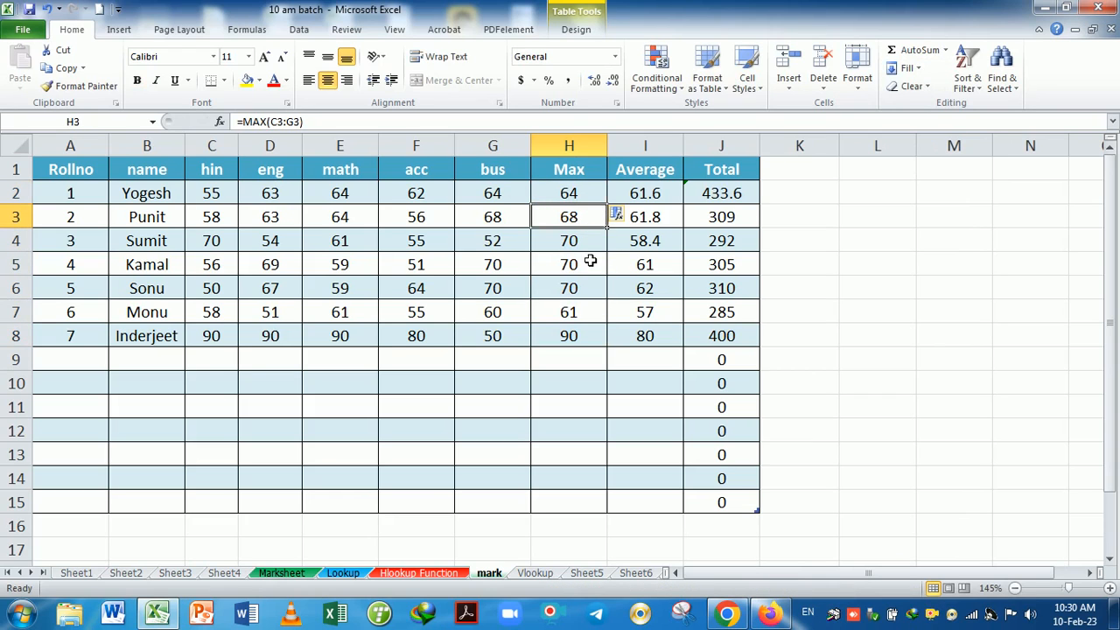
drag(207, 249, 480, 240)
click(554, 241)
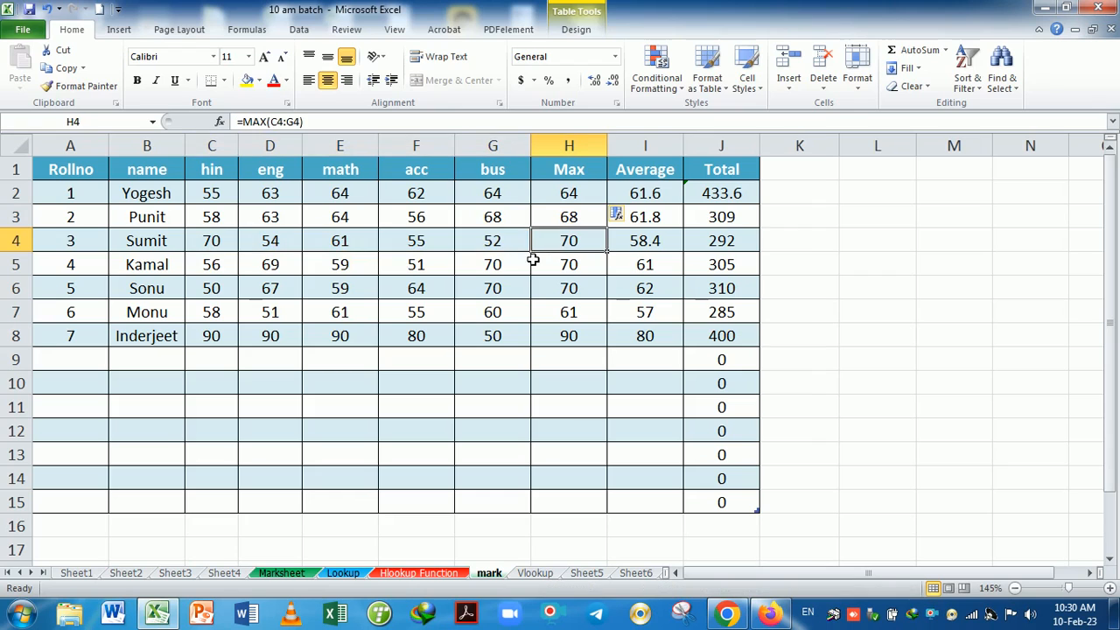
click(551, 269)
click(558, 315)
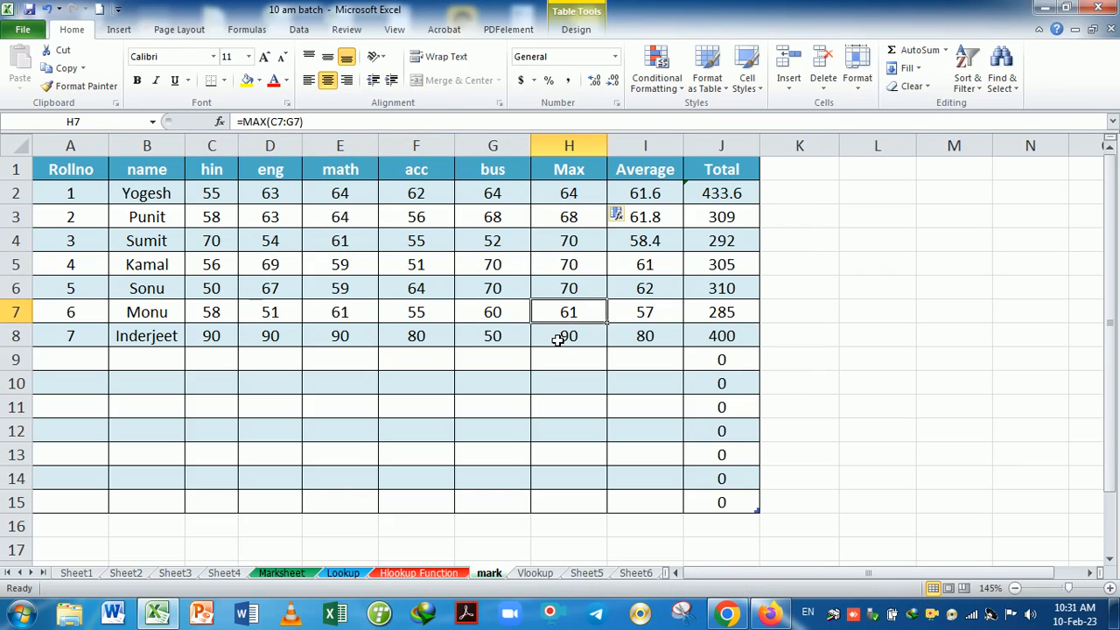
click(558, 341)
click(581, 170)
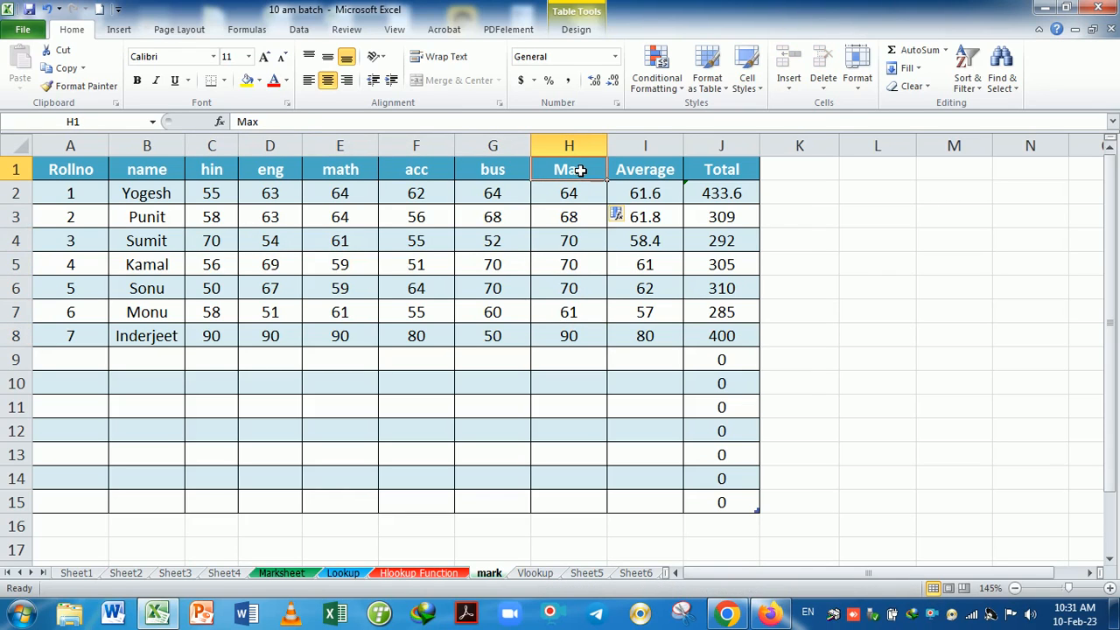
Insert a table column before Max and set its header to Min.
click(574, 155)
key(ctrl+shift+plus)
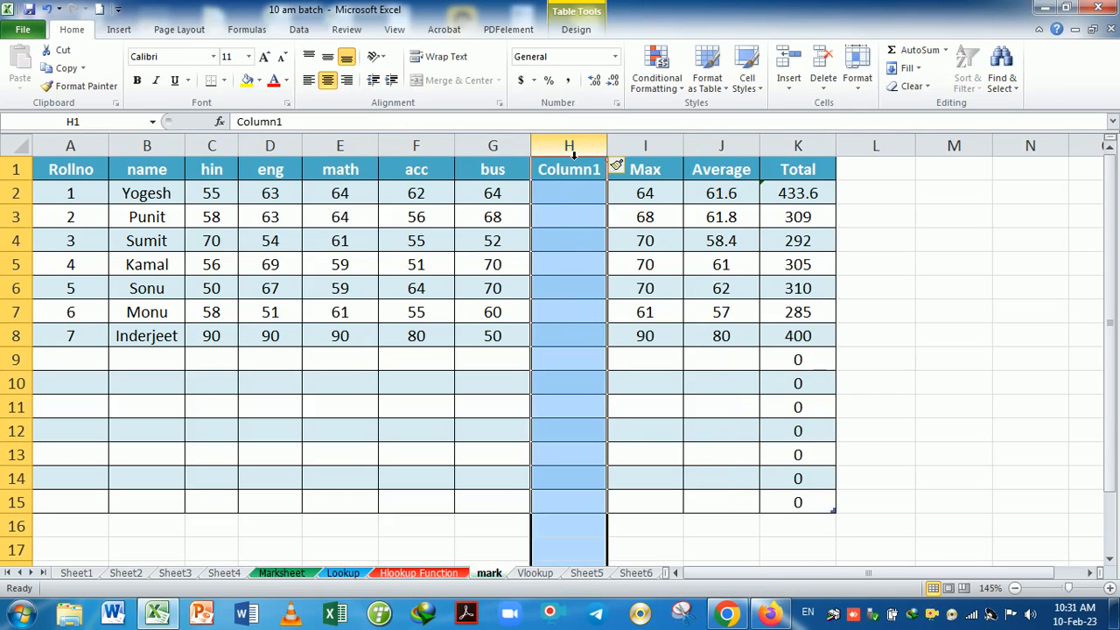
click(569, 179)
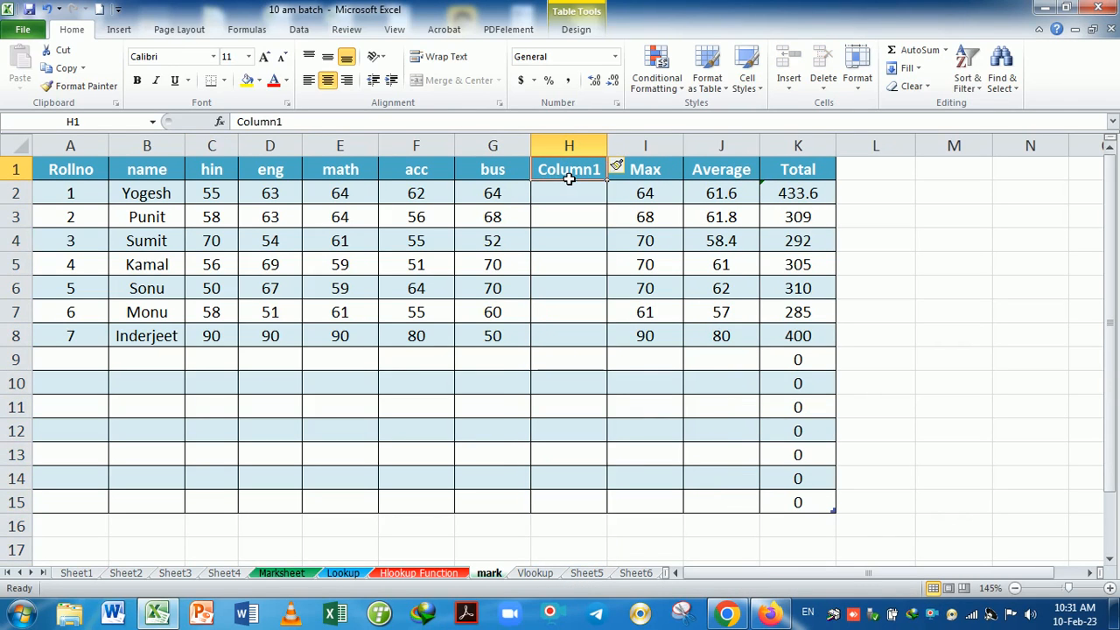
text(Min)
key(Return)
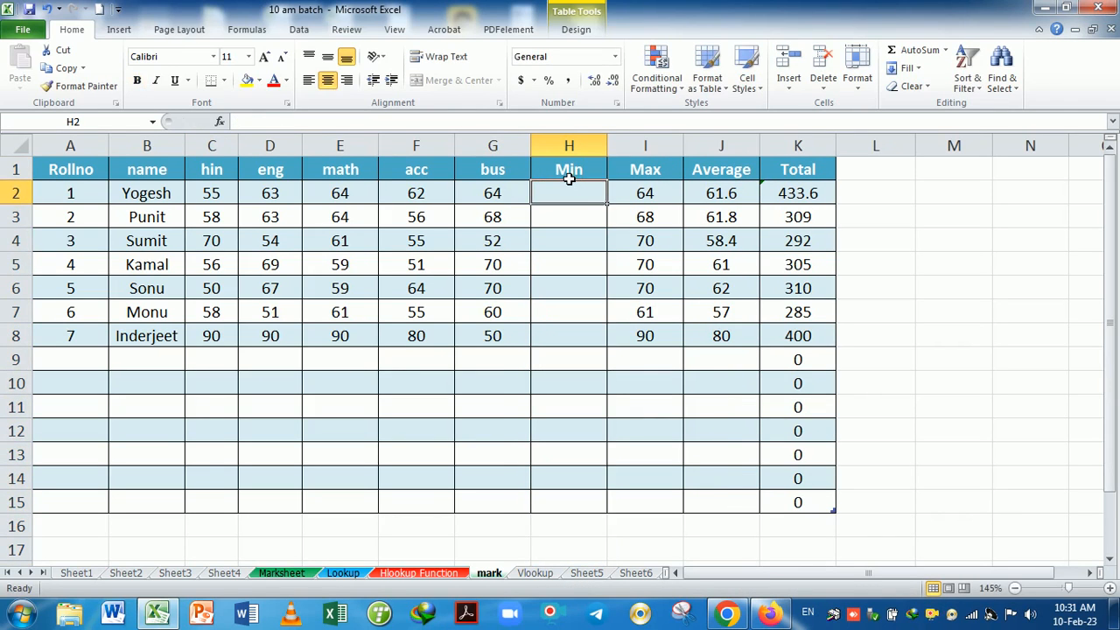
Calculate each student's lowest mark in H2:H8 of the Min column with the AutoSum Min function.
drag(583, 193, 589, 336)
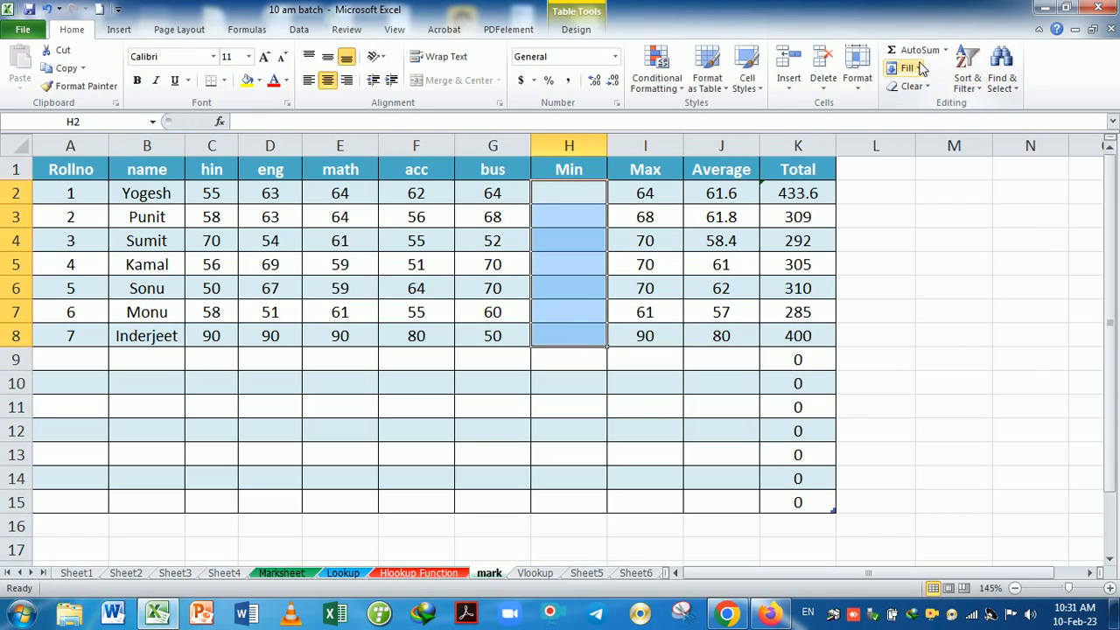
click(944, 51)
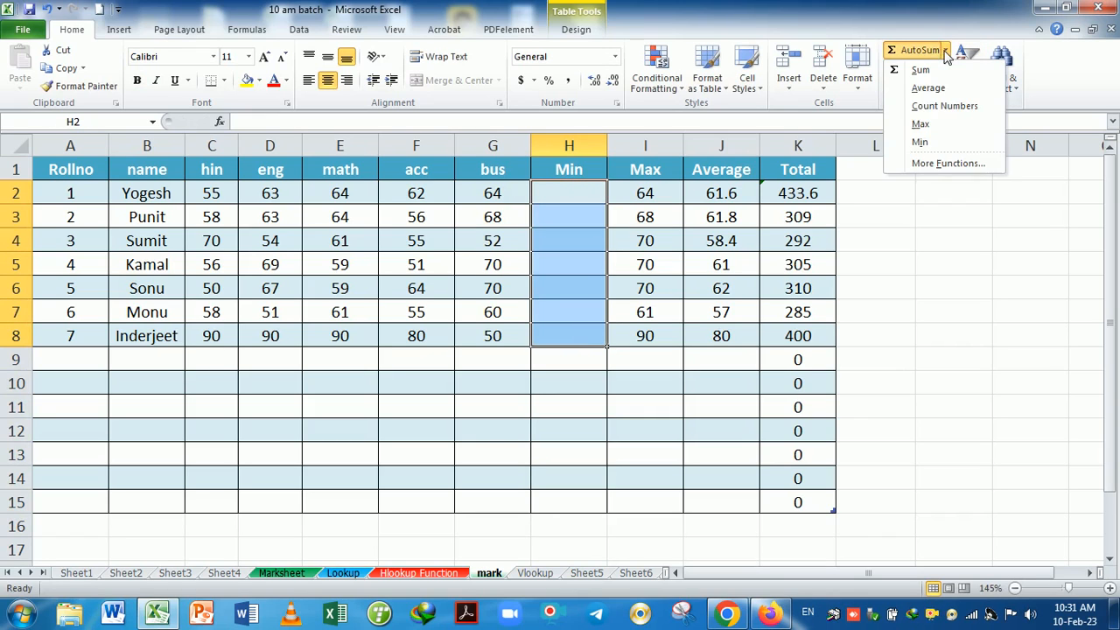
click(938, 142)
click(938, 265)
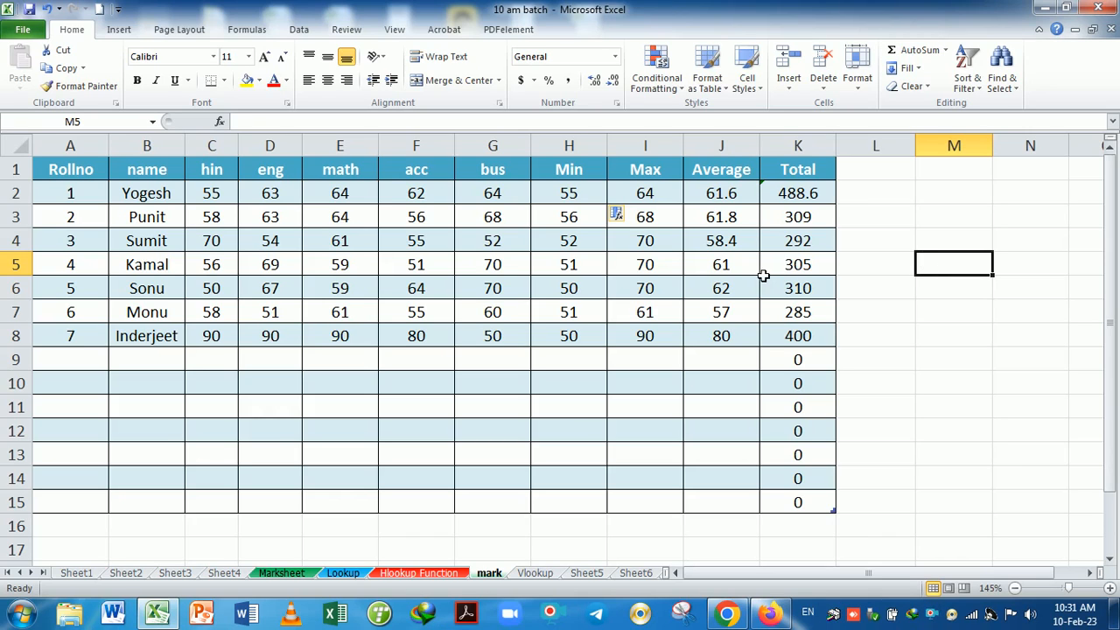
Sort the student records in B2:K8 alphabetically by name from A to Z, and review the reordered names.
click(81, 198)
drag(81, 198, 83, 342)
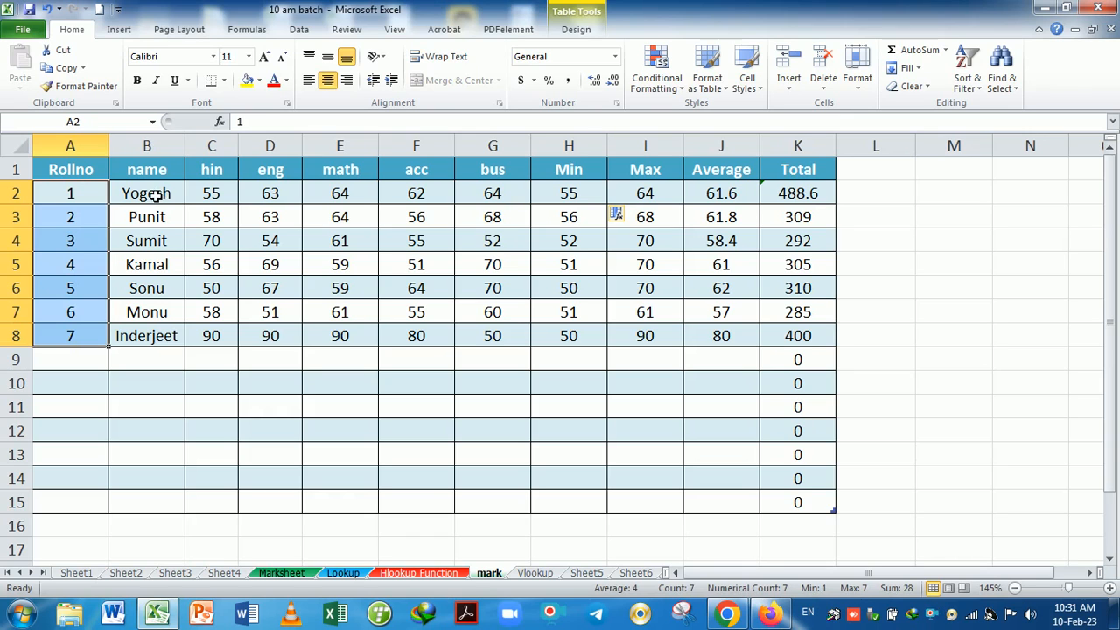
drag(158, 194, 795, 337)
click(963, 77)
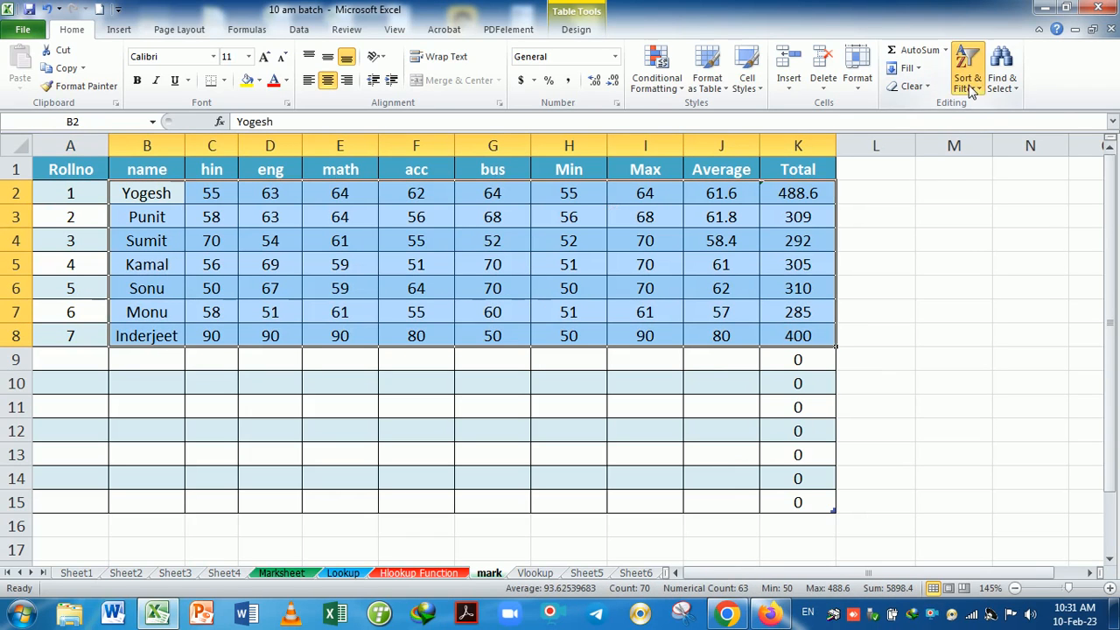
click(990, 107)
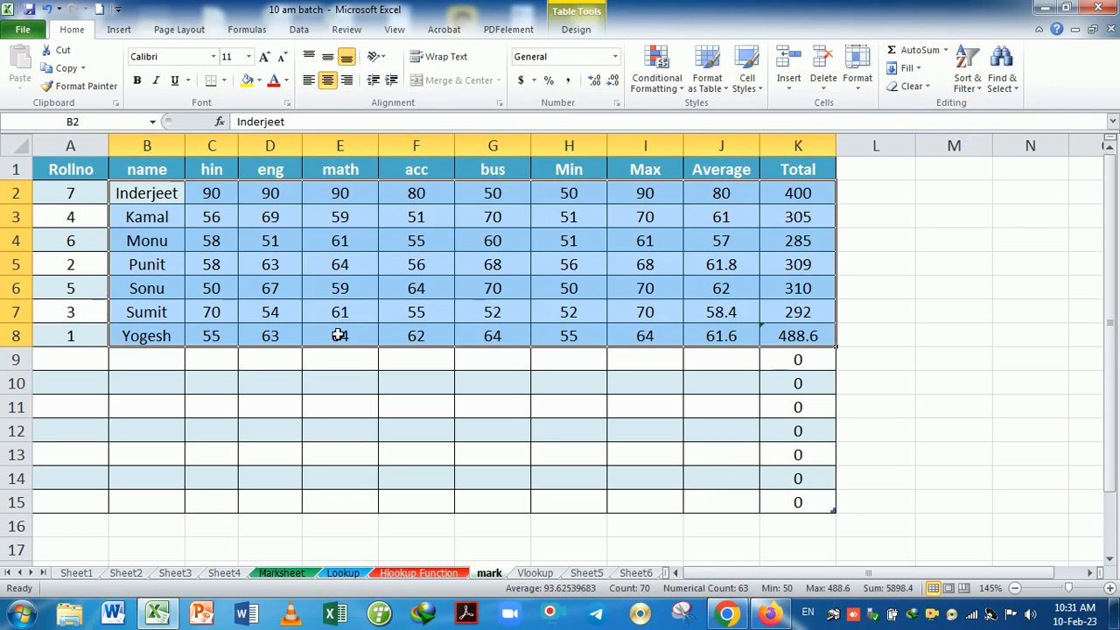
click(179, 265)
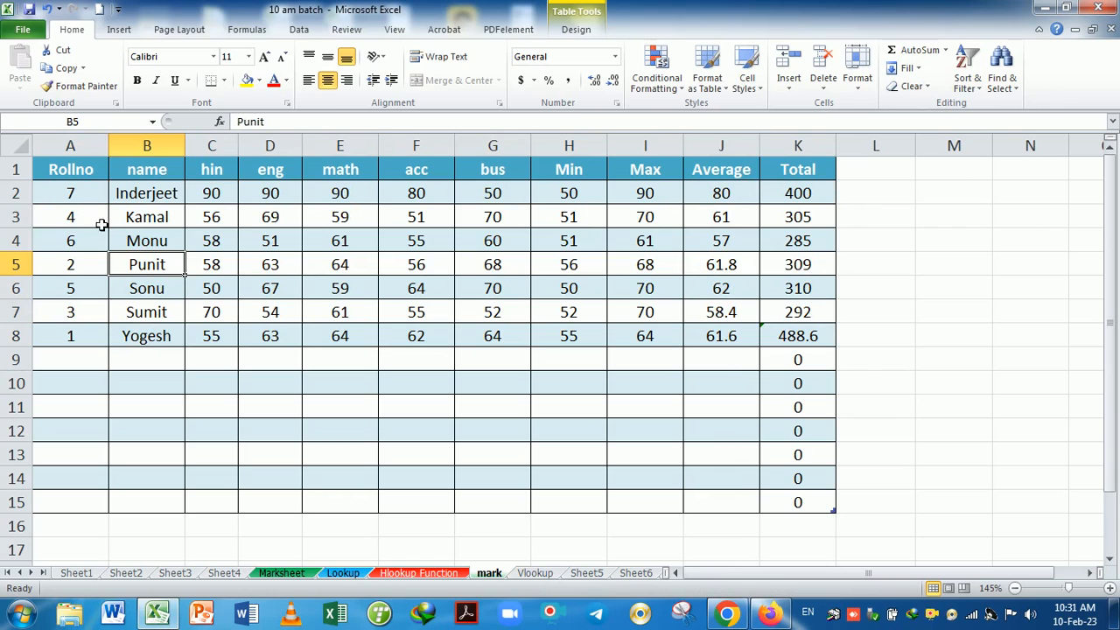
drag(155, 194, 166, 340)
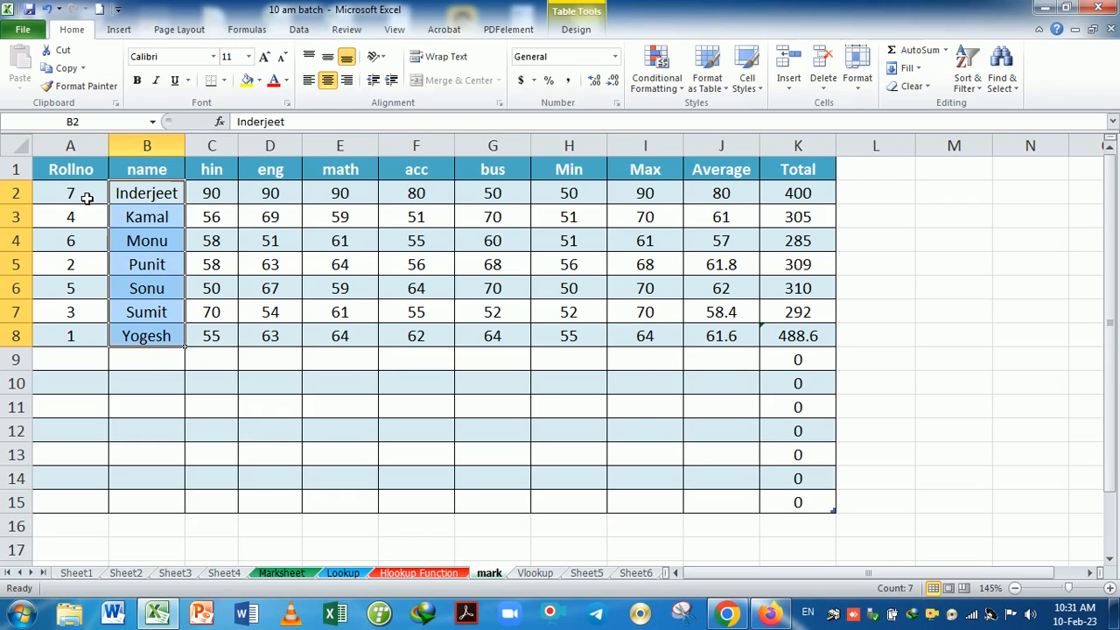
Sort the student records by Rollno from smallest to largest, and check the reordered rows.
drag(88, 198, 78, 350)
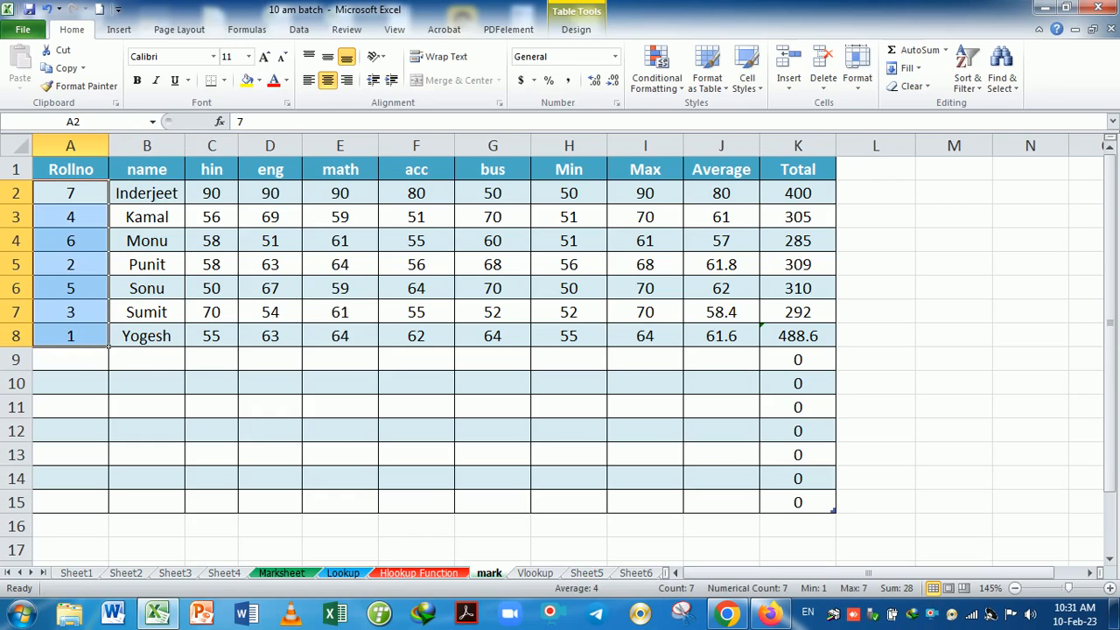
click(967, 83)
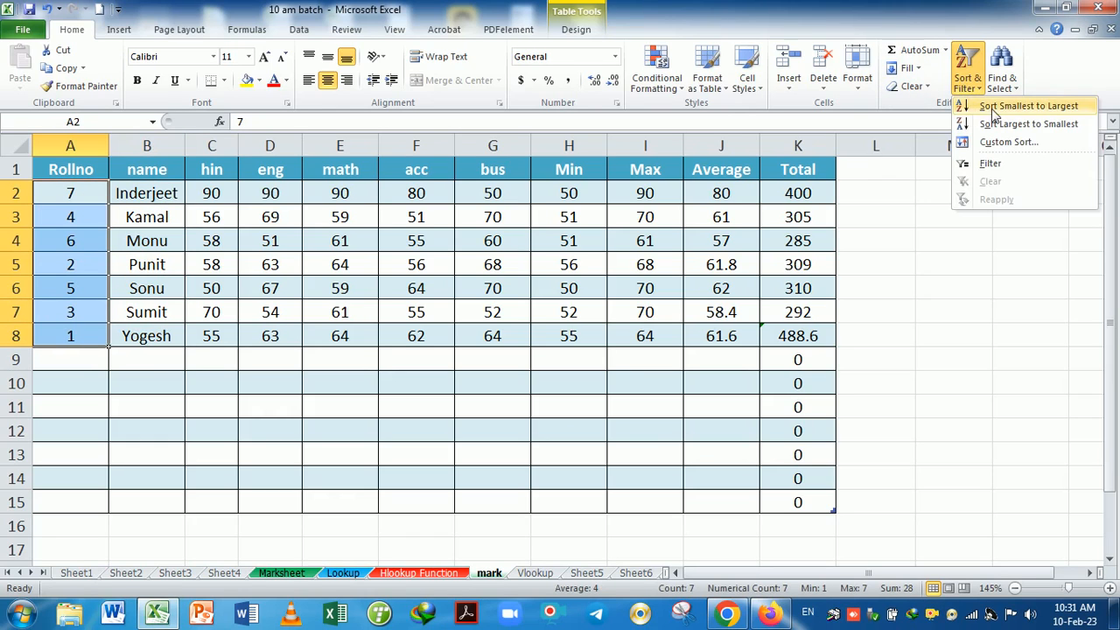
click(993, 105)
drag(339, 313, 926, 305)
drag(70, 296, 826, 288)
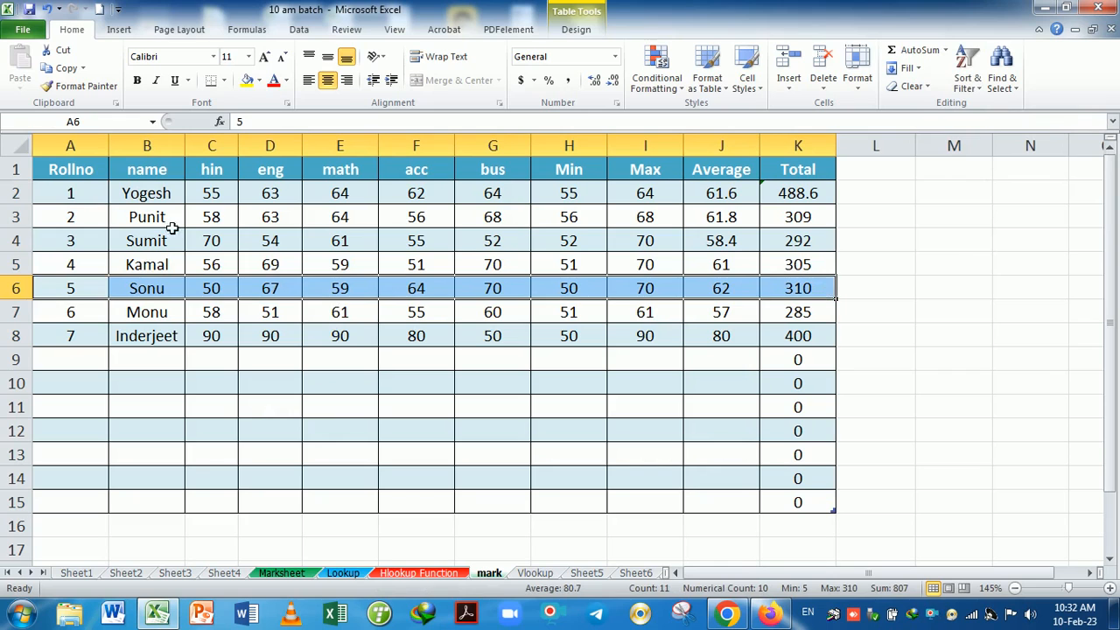
View the sorting options offered for the roll numbers in A2:A8 without applying any.
drag(82, 196, 91, 335)
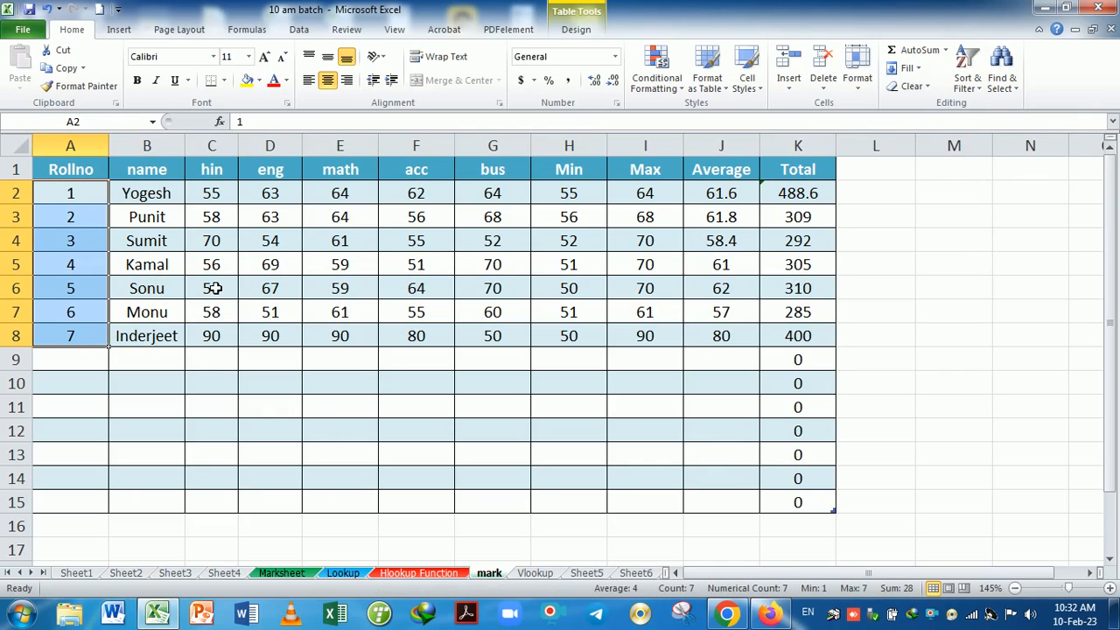
click(968, 82)
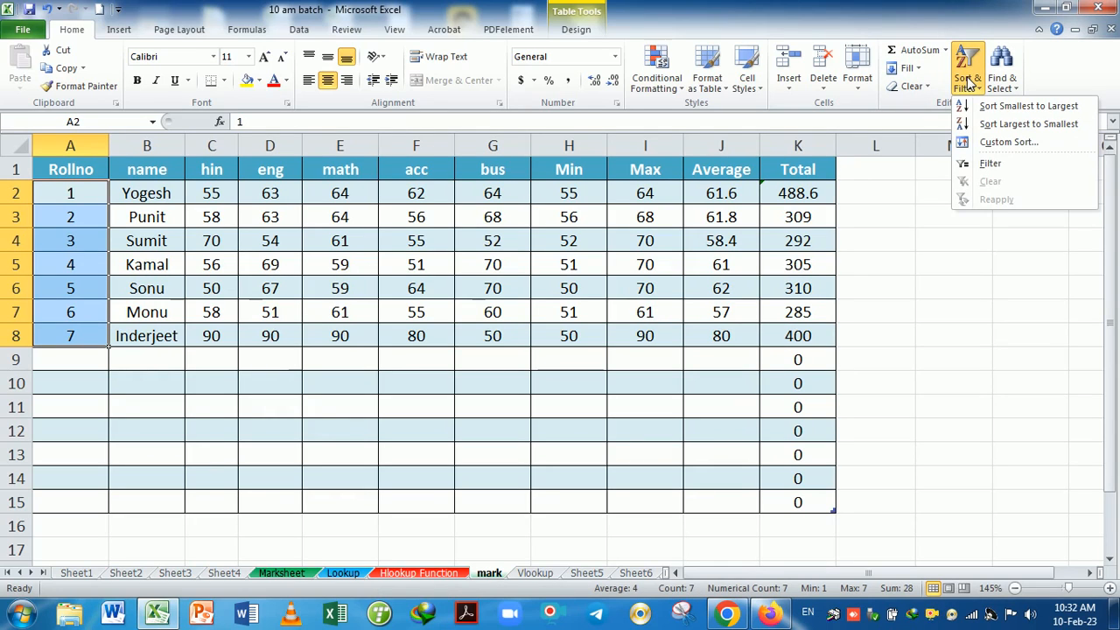
click(642, 318)
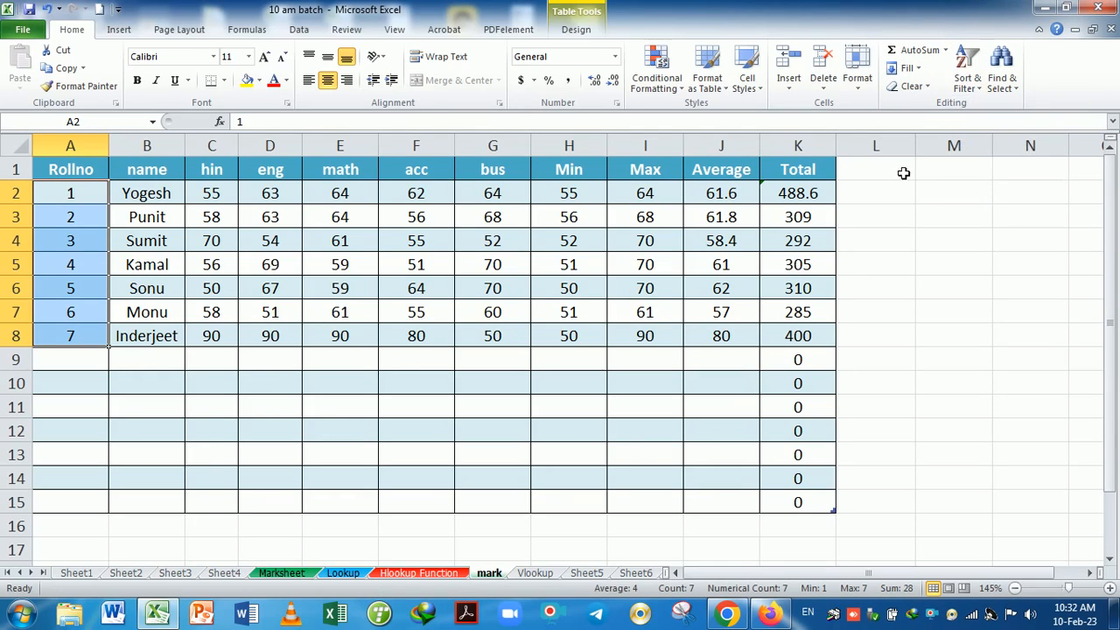
click(377, 252)
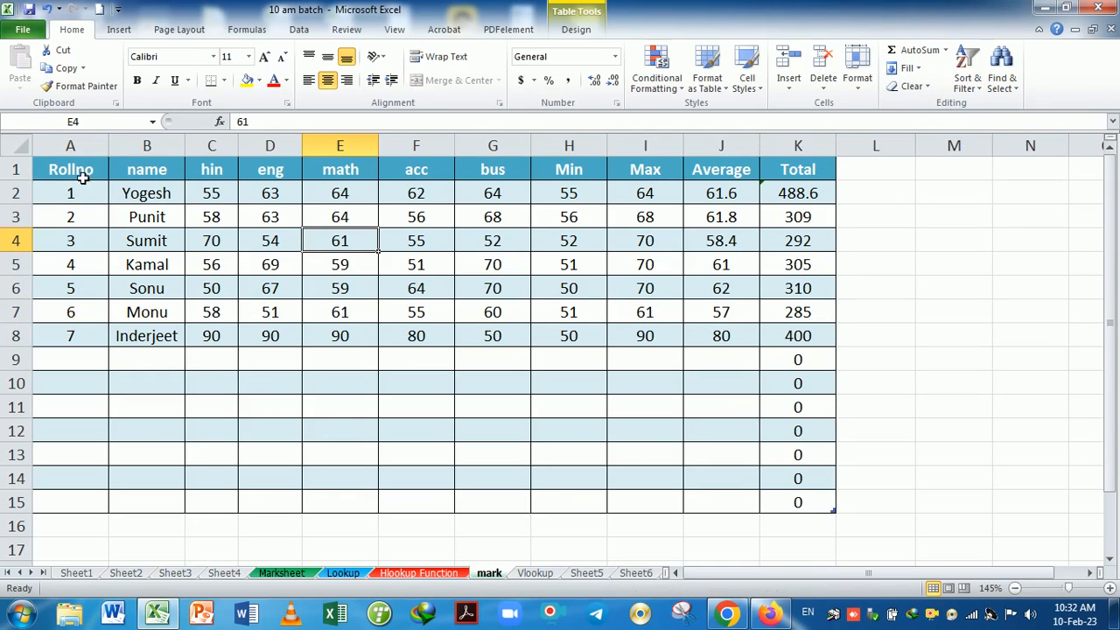
Turn on filtering for the table's header row A1:K1.
drag(80, 175, 798, 170)
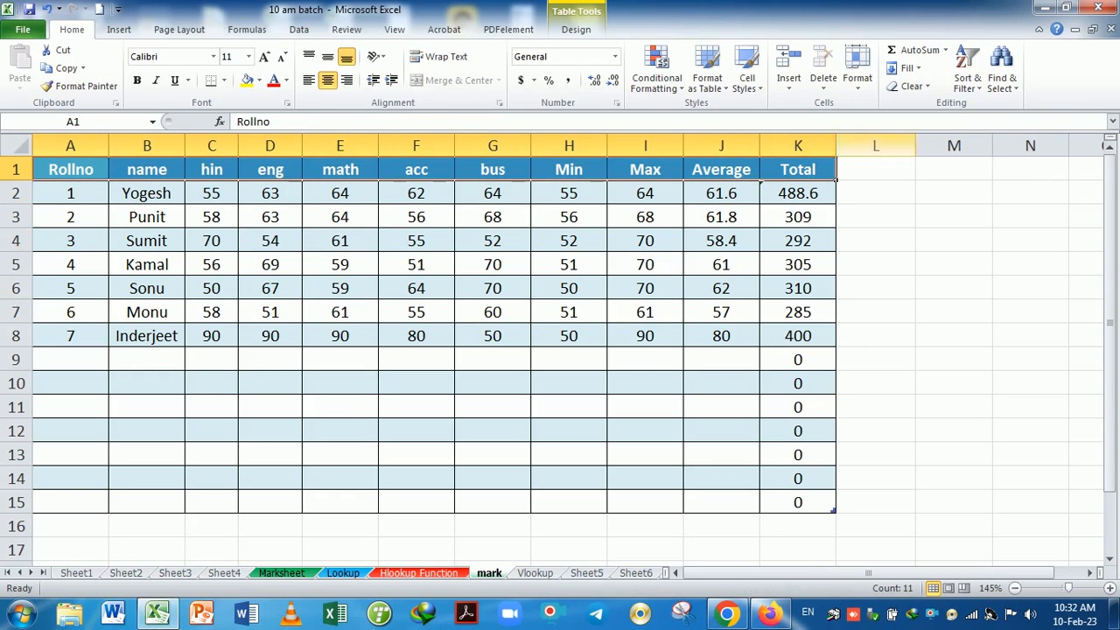
click(1003, 90)
click(971, 86)
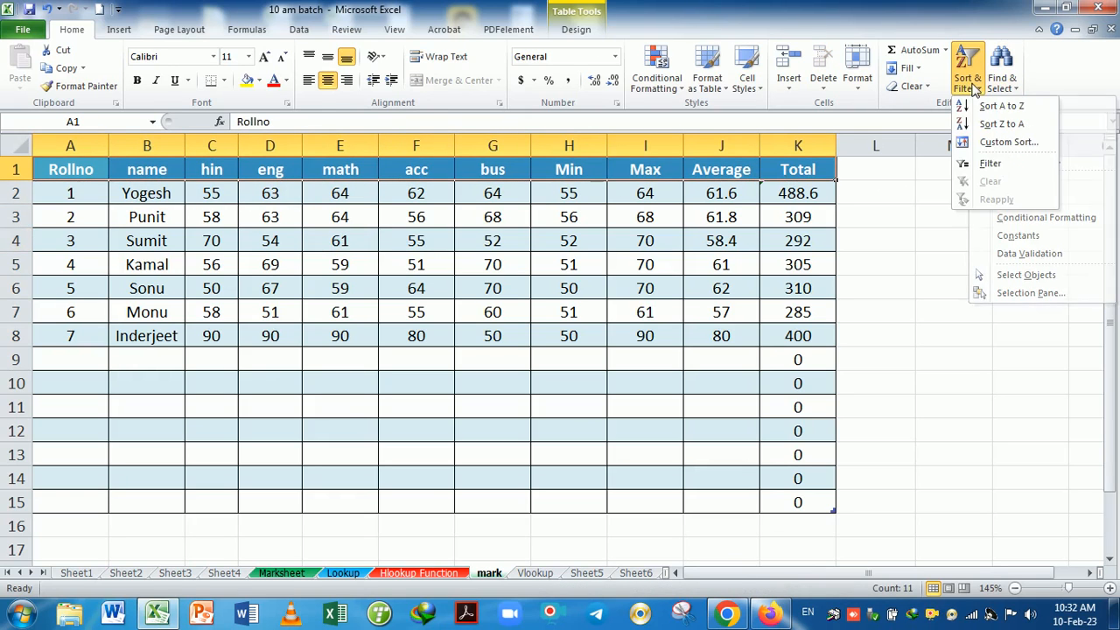
click(990, 164)
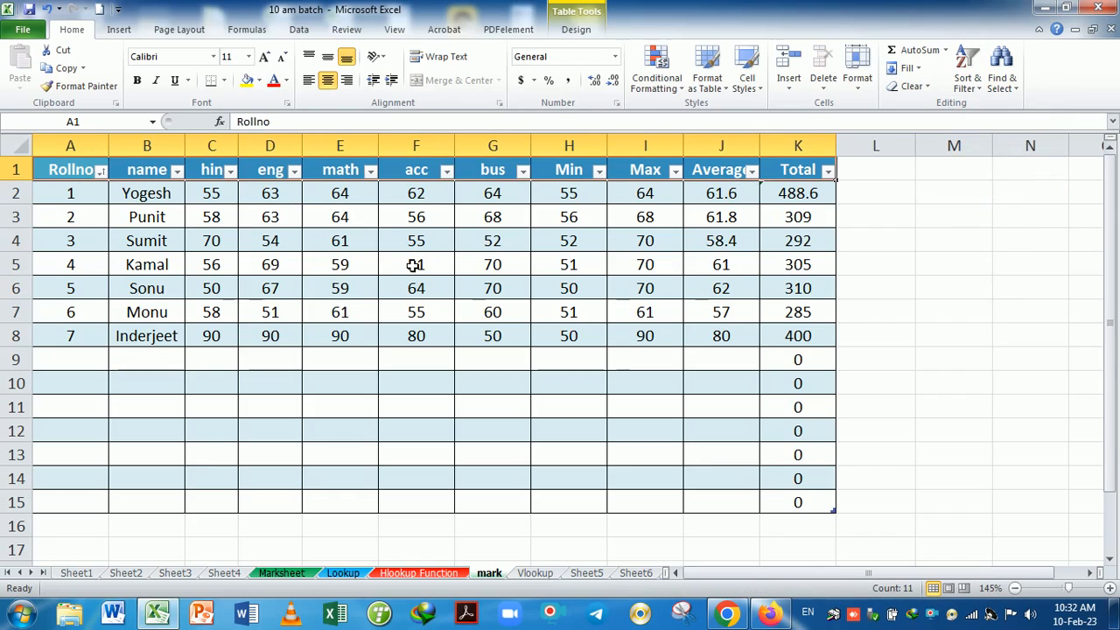
click(352, 264)
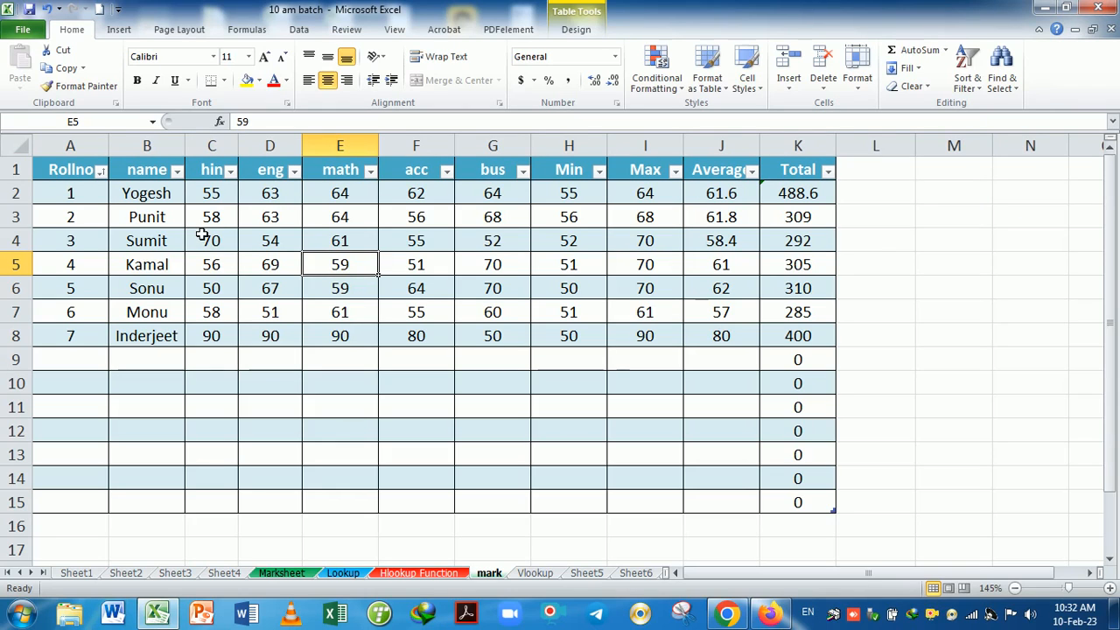
View the filter choices for the name column and close them without filtering.
click(176, 173)
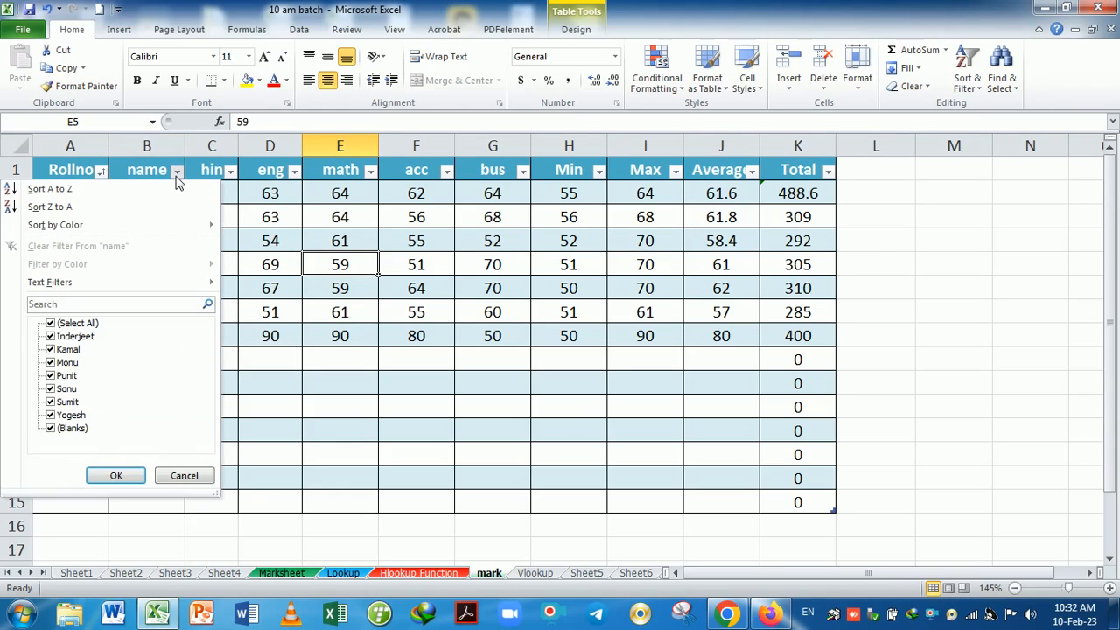
click(123, 303)
key(Escape)
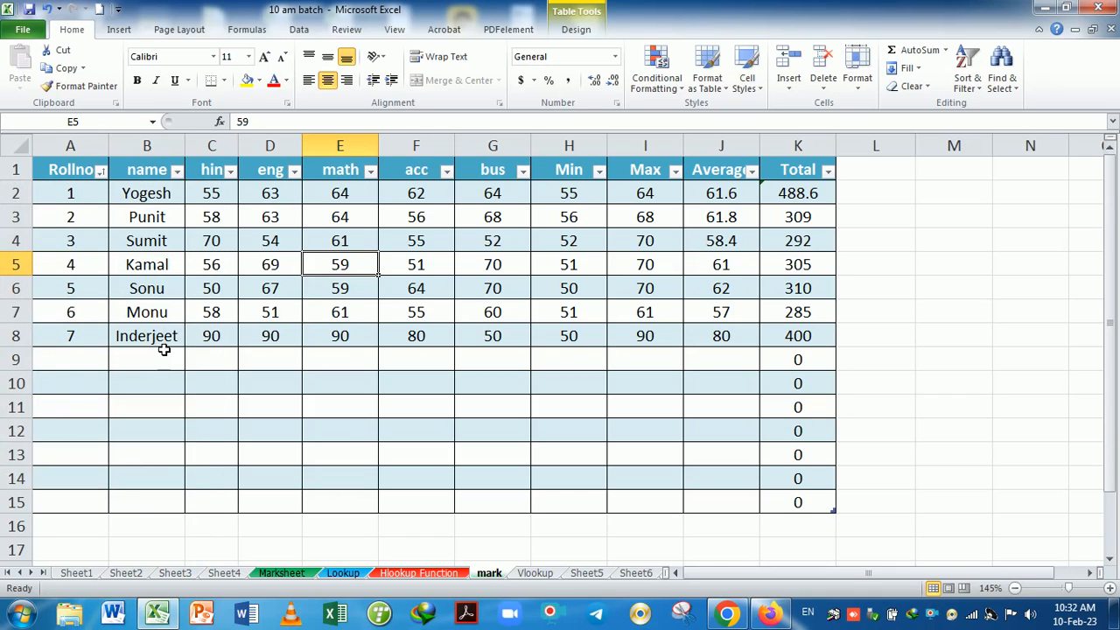
Add a record in row 9 with roll number 8, the student's name, and subject marks 90, 89, 90, 89 and 90.
click(55, 364)
text(8)
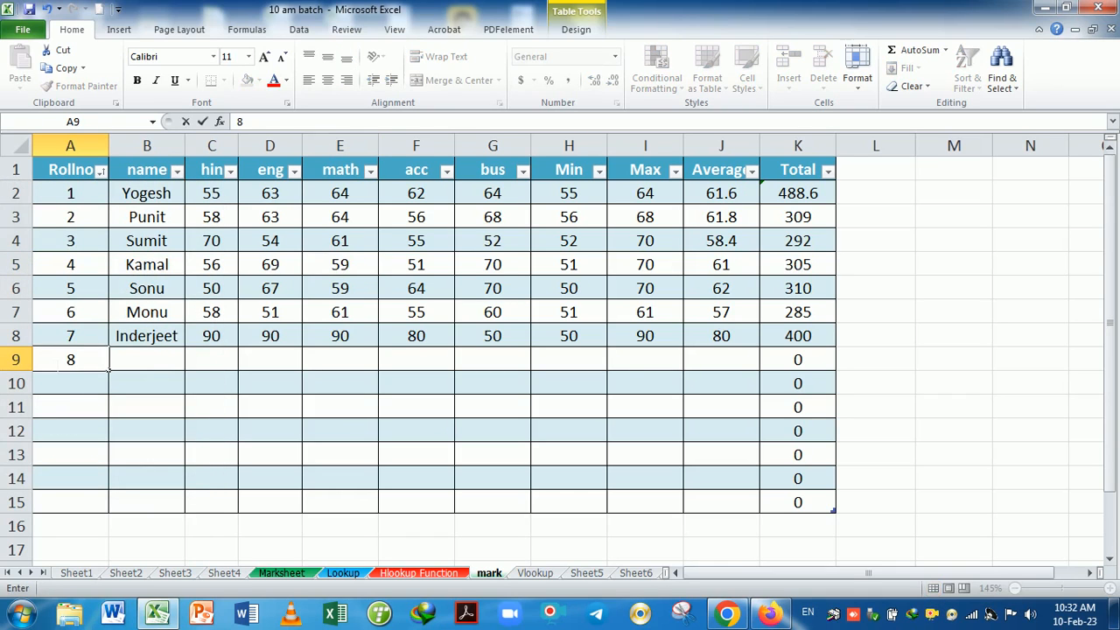
key(Tab)
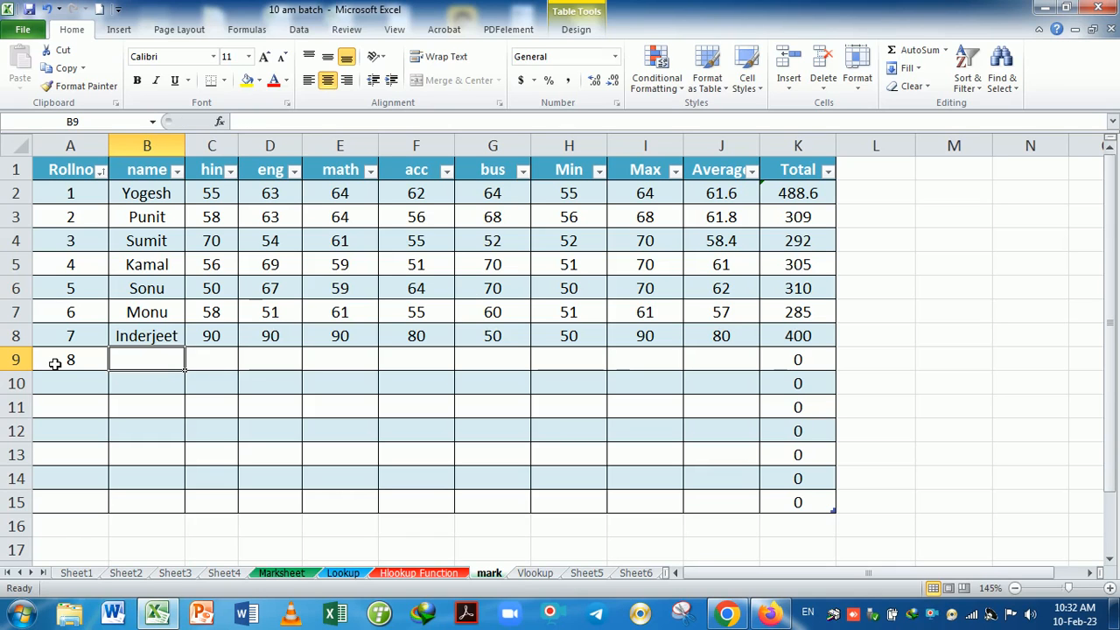
text(Punit)
key(Tab)
key(Tab)
text(89)
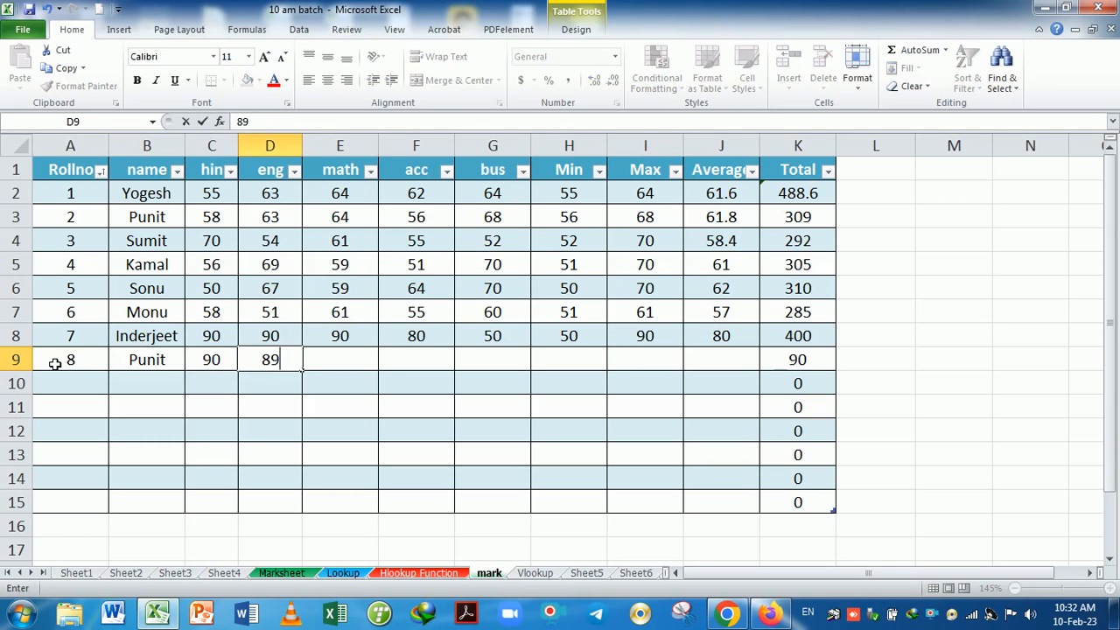
key(Tab)
text(90)
key(Tab)
text(89)
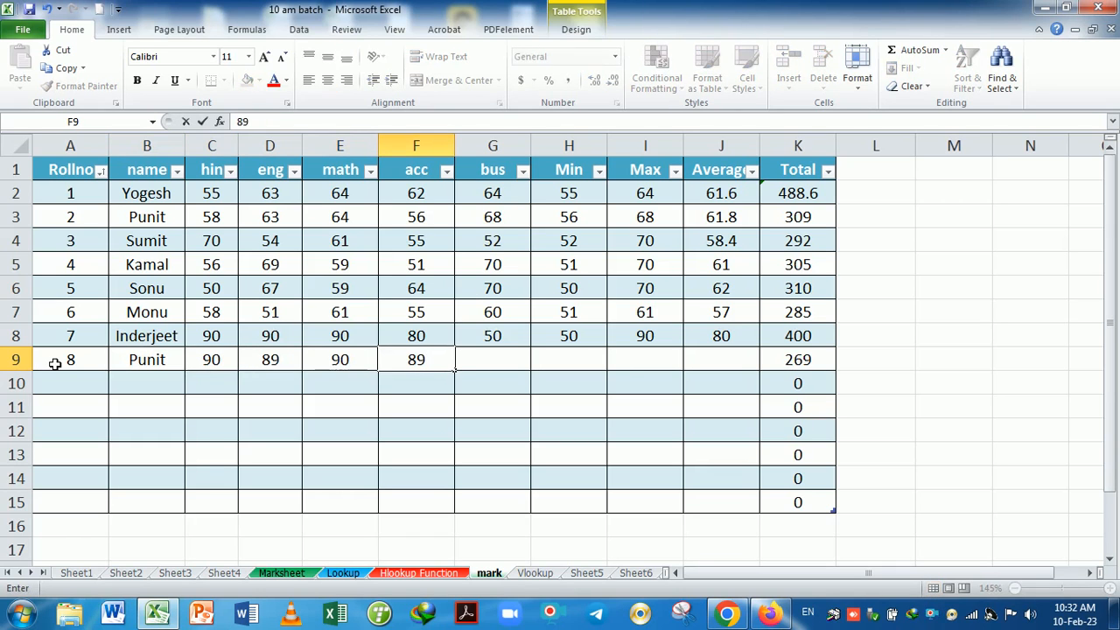
key(Tab)
text(90)
key(Tab)
Enter 90 as the Min, Max and Average values for roll number 8 in row 9.
text(90)
key(Tab)
text(90)
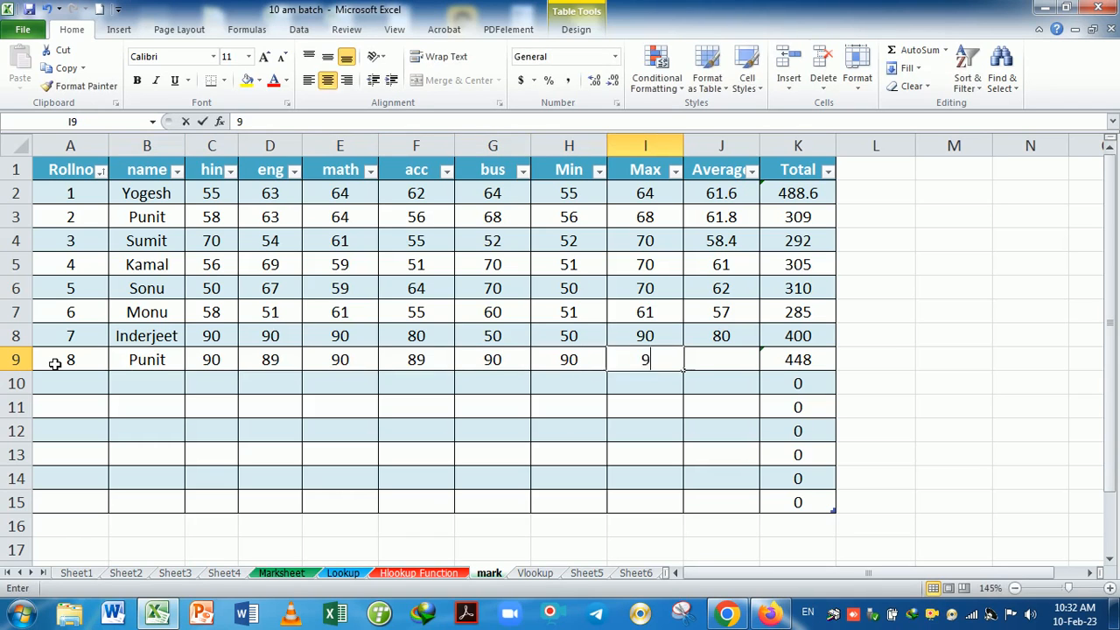
key(Tab)
text(90)
key(Tab)
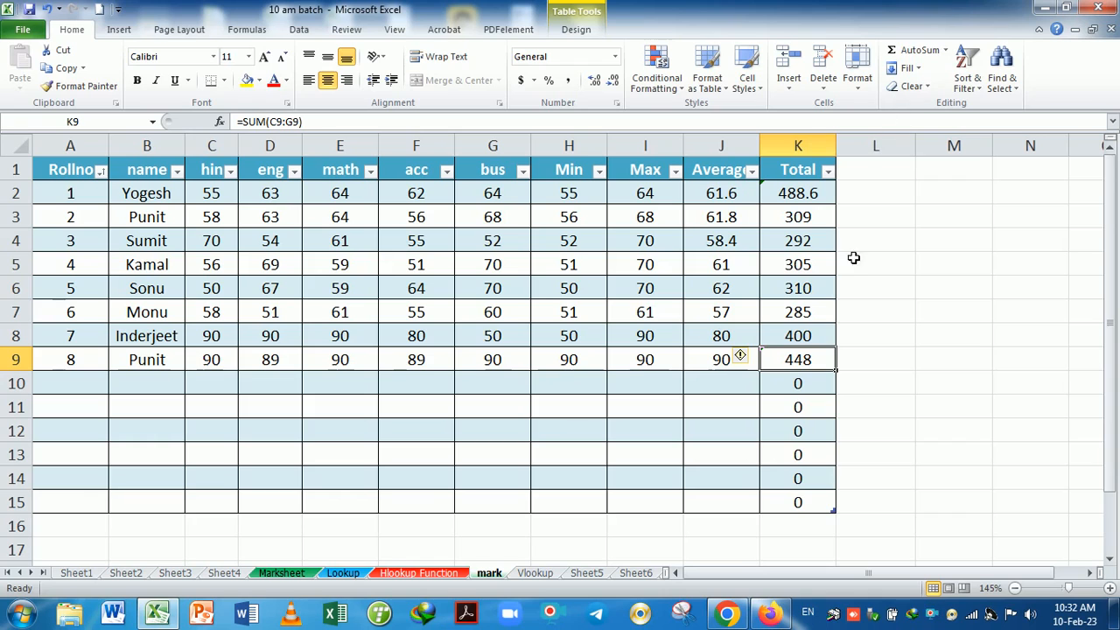
Begin a record in row 10 with roll number 9 and the student's name.
click(92, 388)
text(9)
key(Tab)
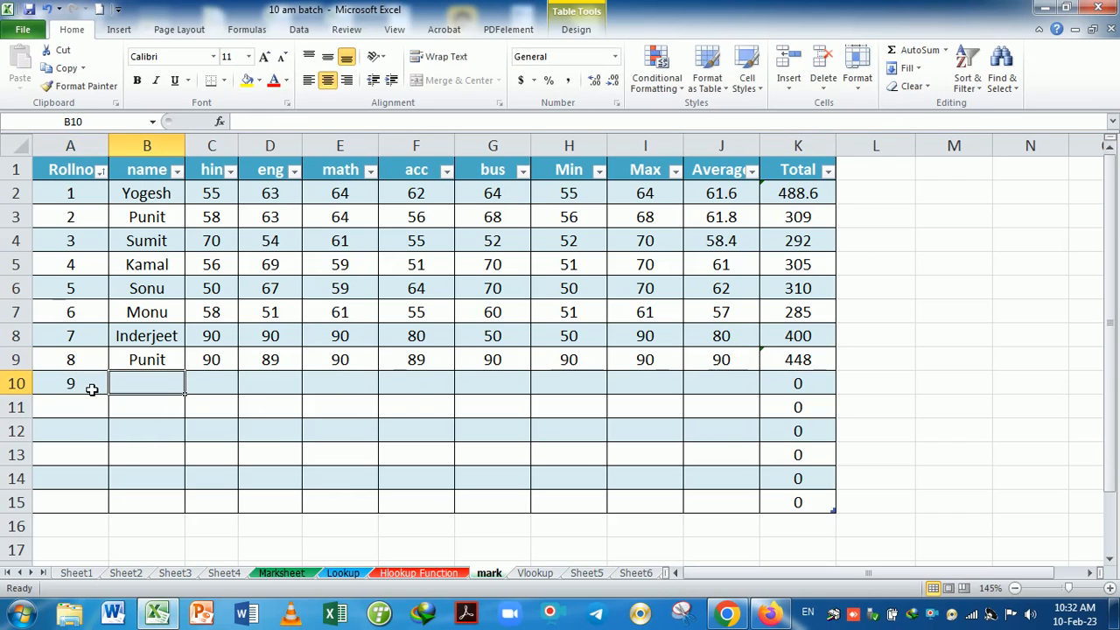
text(Yogesh)
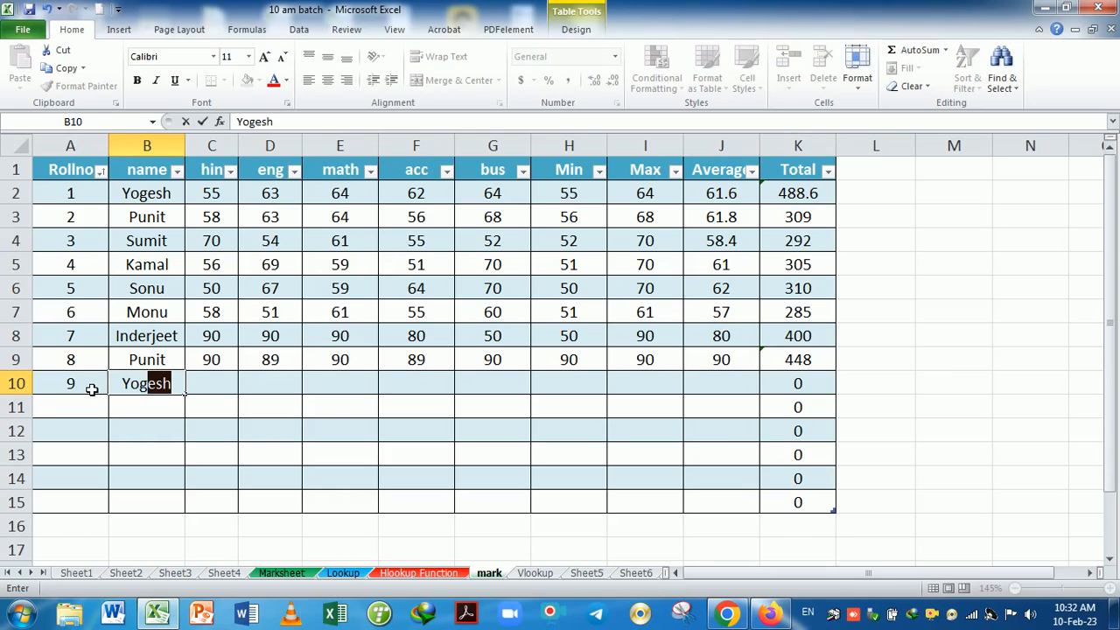
key(Tab)
Enter the hin, eng, math, acc and bus marks 89, 70, 89, 79 and 90 in row 10.
text(89)
key(Tab)
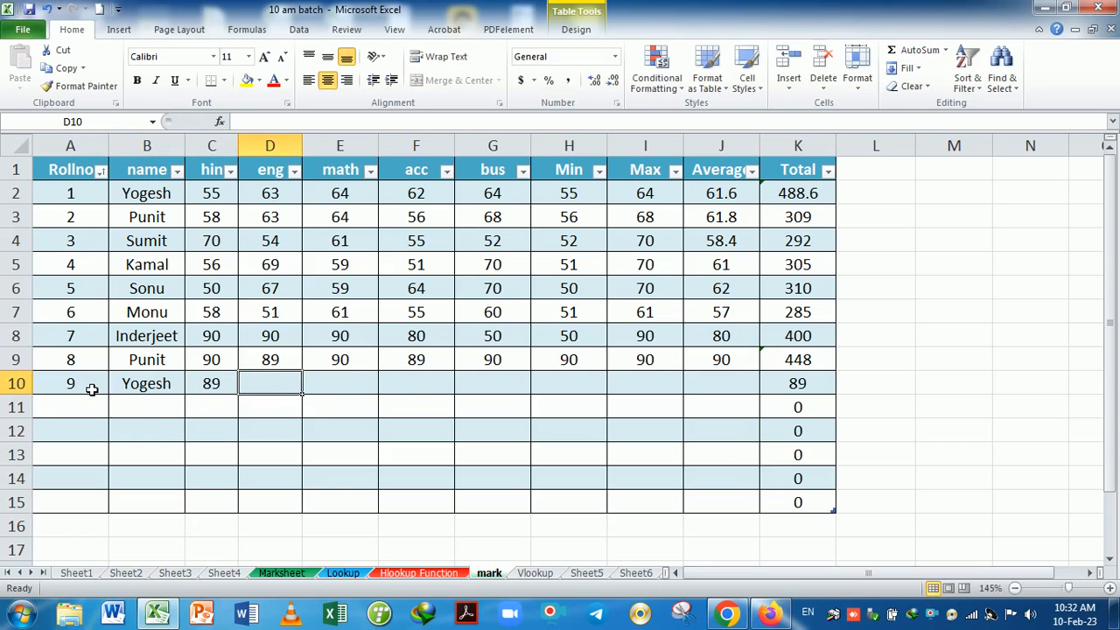
text(70)
key(Tab)
text(89)
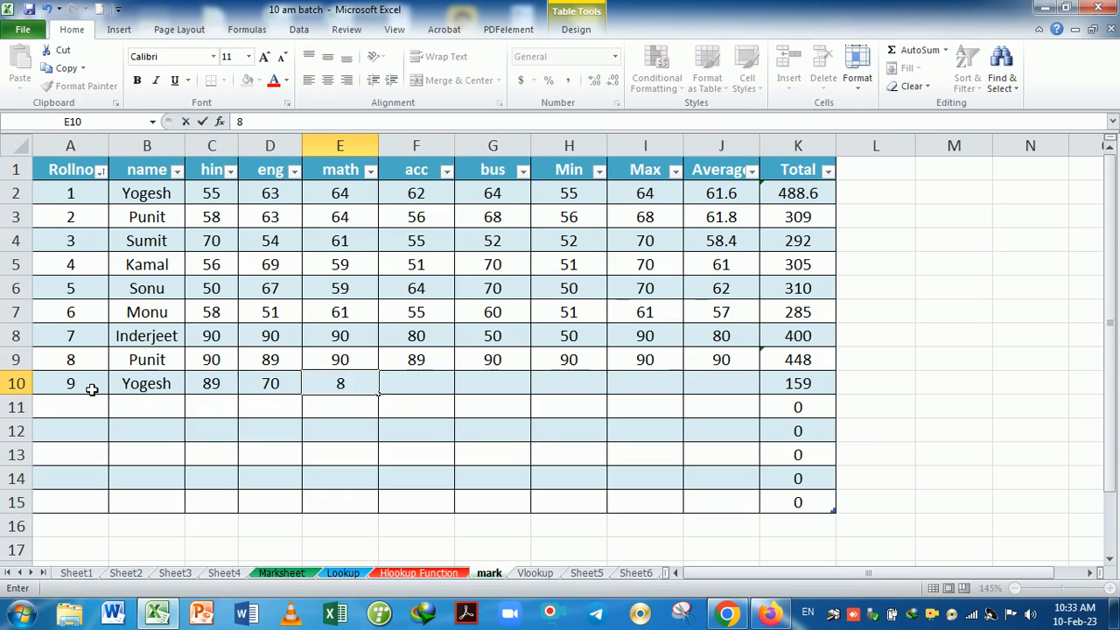
key(Tab)
text(79)
key(Tab)
text(90)
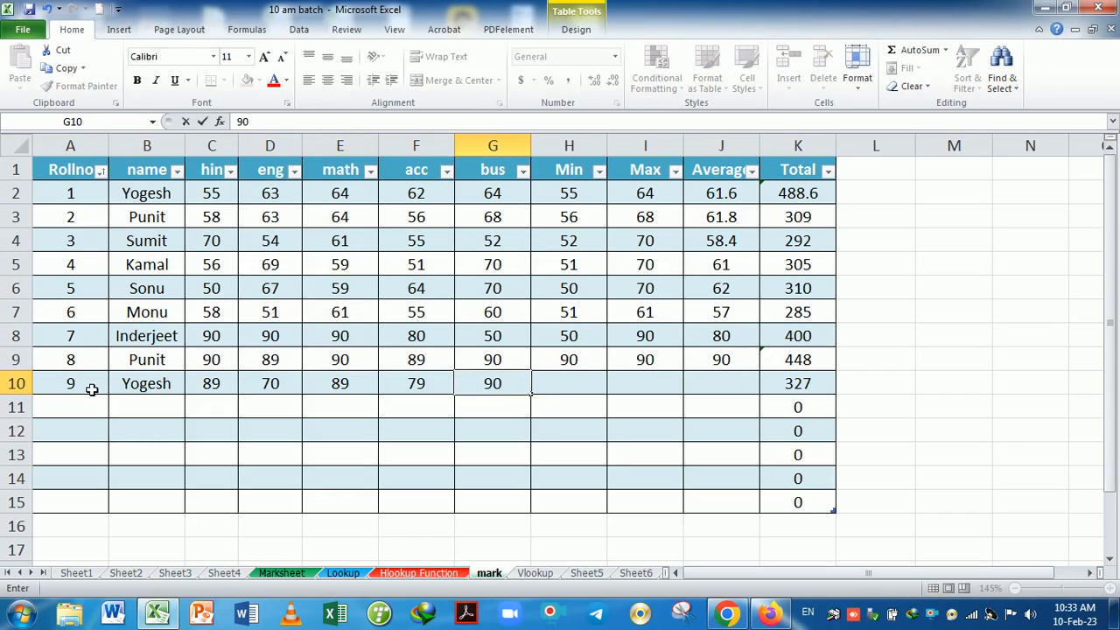
key(Tab)
Fill the Min, Max and Average values from H9:J9 down into row 10.
key(Tab)
key(Tab)
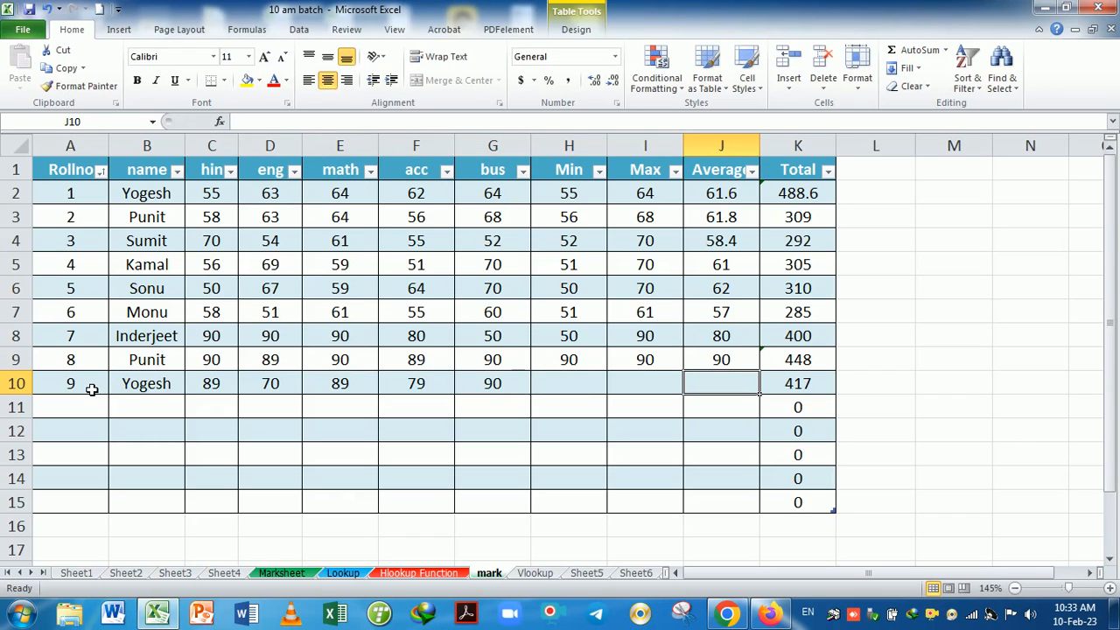
click(557, 388)
drag(570, 365, 760, 395)
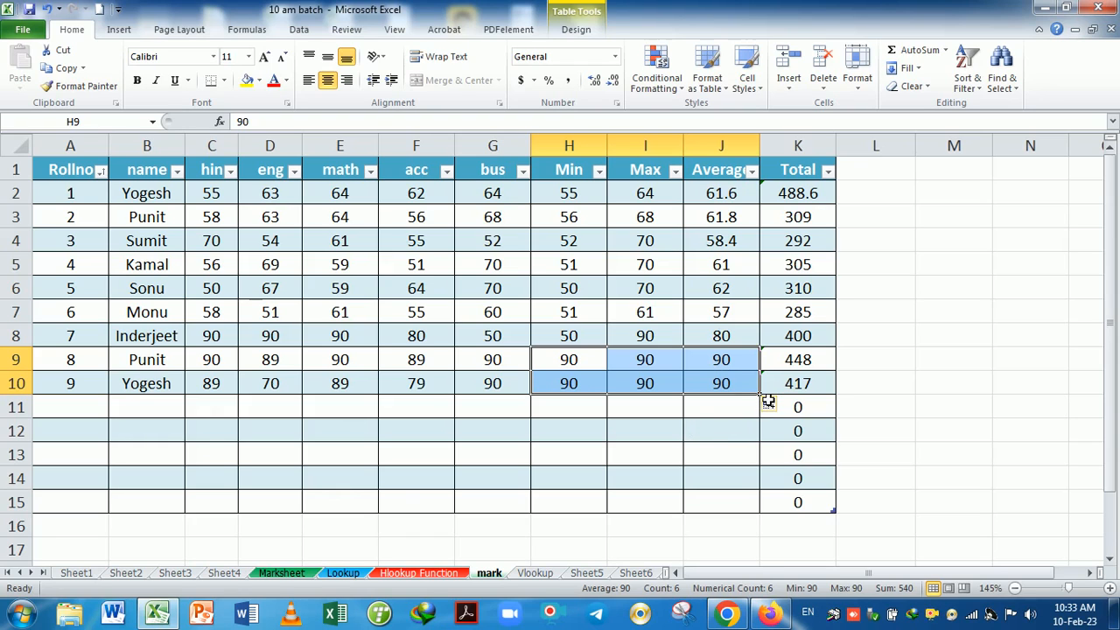
Try filling the Min, Max and Average values down through row 15, and undo that fill.
drag(760, 396, 760, 516)
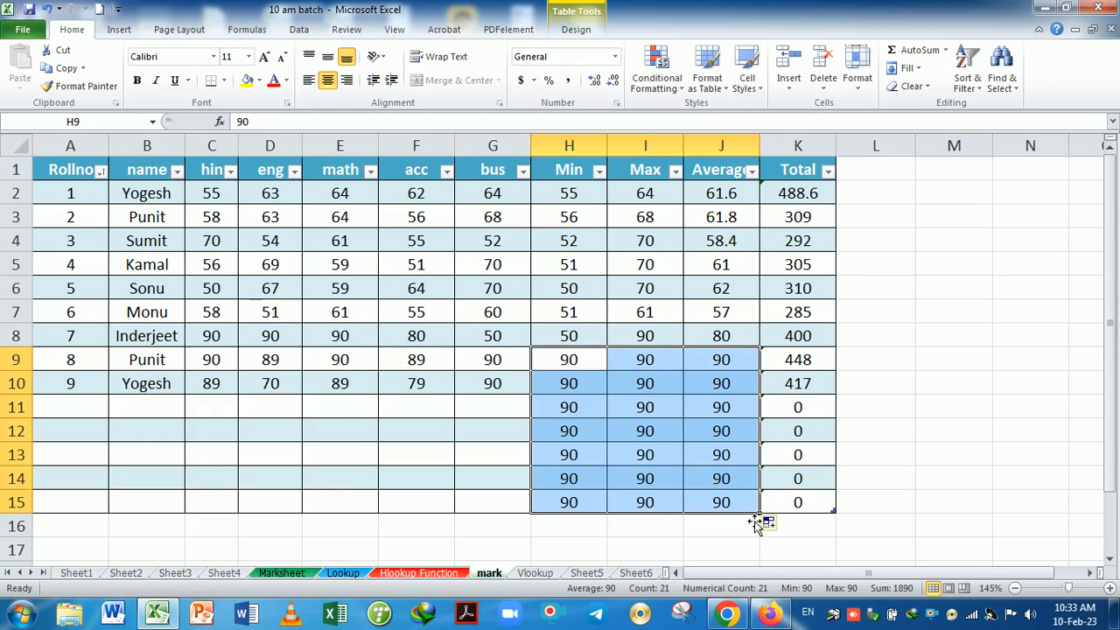
click(578, 416)
drag(579, 415, 718, 427)
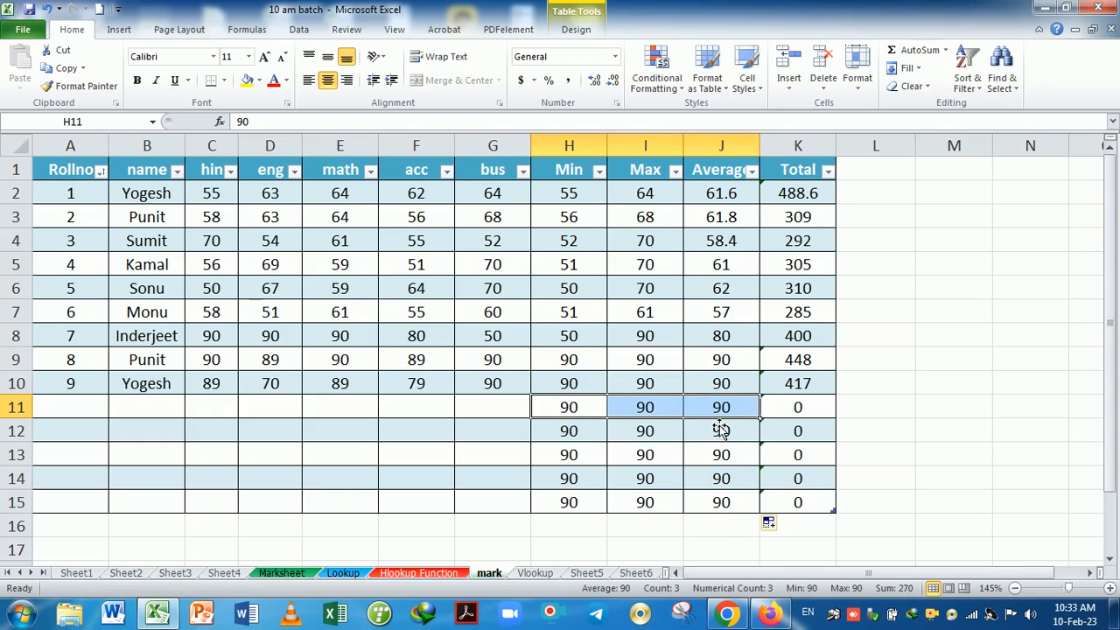
key(ctrl+z)
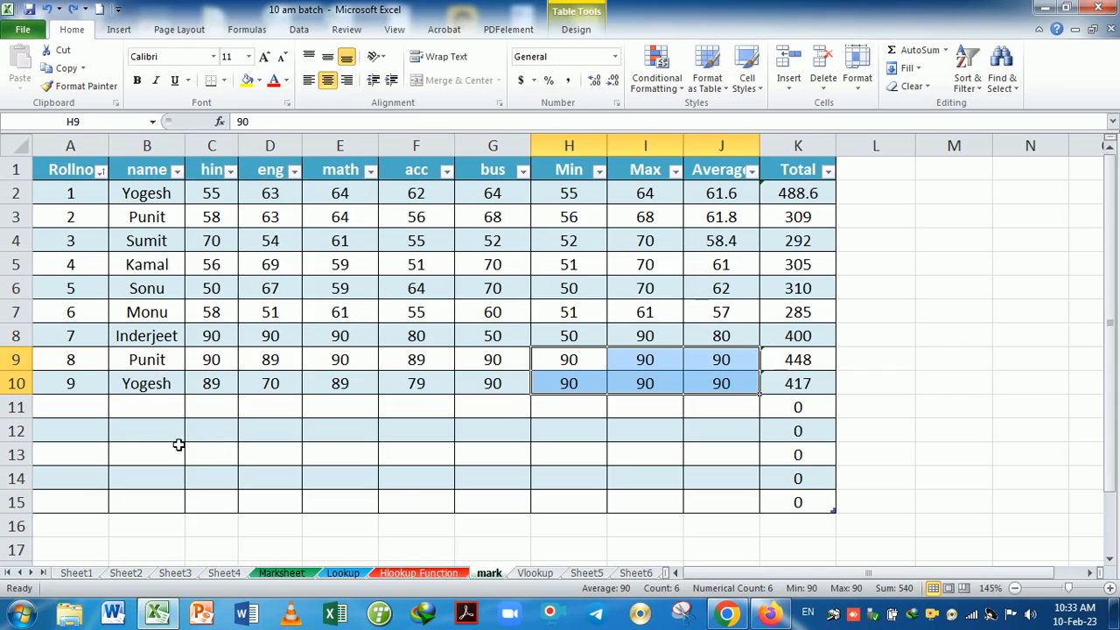
Filter the name column by searching for the student name of roll numbers 1 and 9, and undo the filter.
click(176, 175)
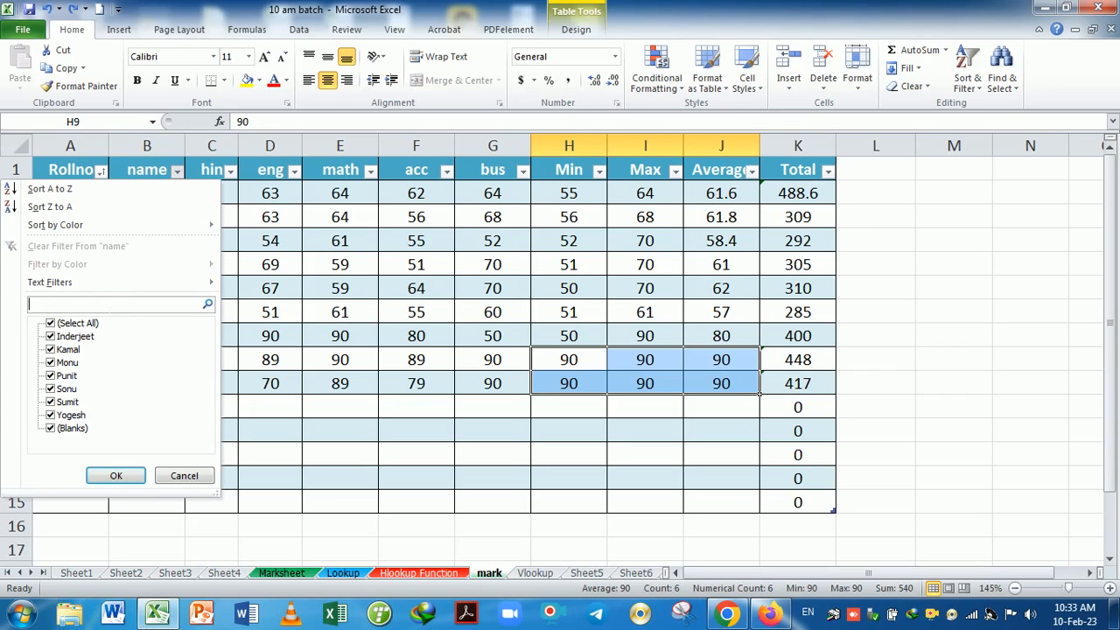
text(Yogesh)
key(Return)
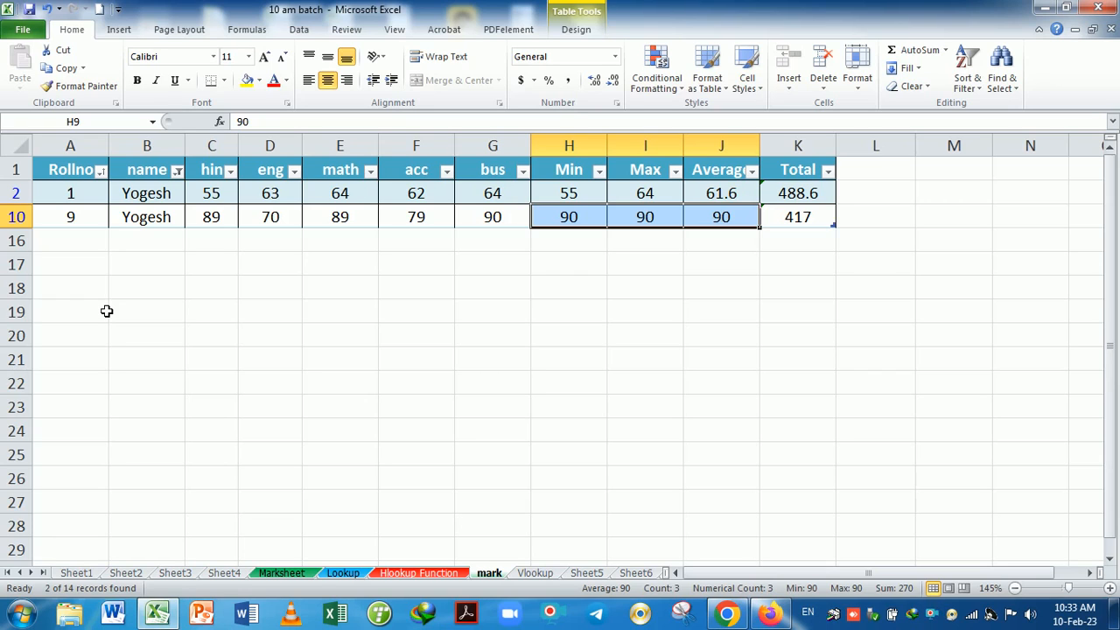
key(ctrl+z)
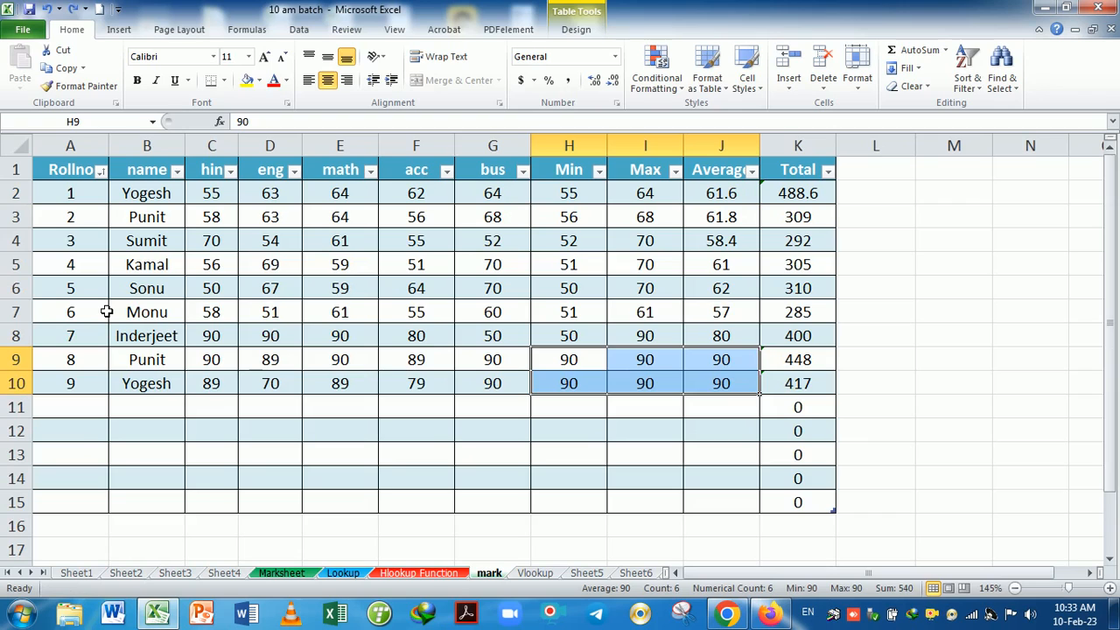
Filter the name column to show only the two student names belonging to roll numbers 1 and 2.
click(176, 170)
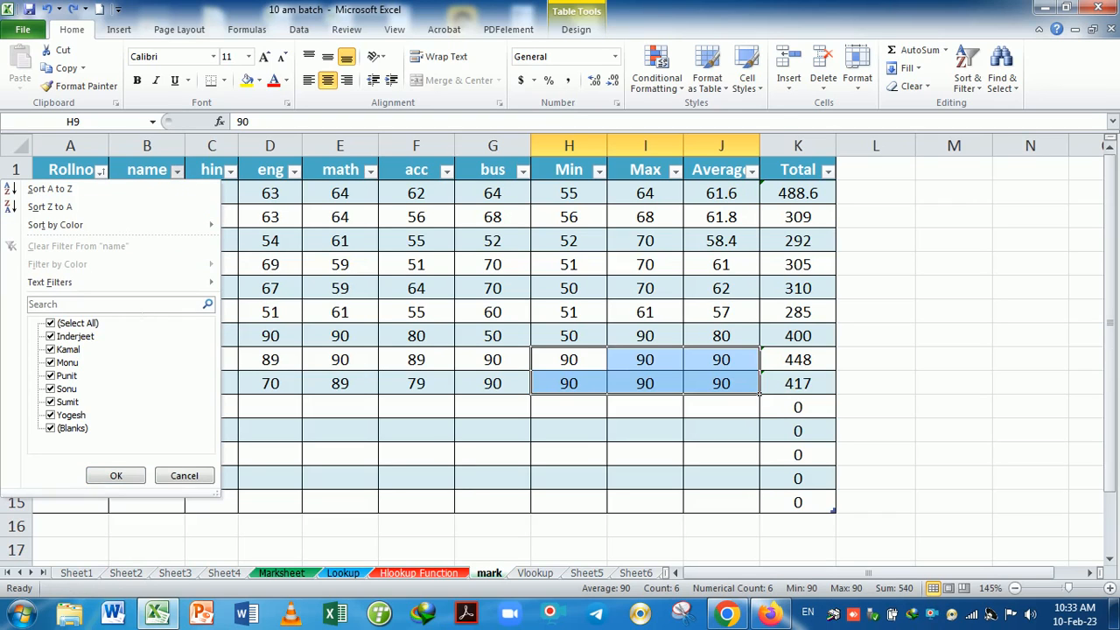
click(56, 324)
click(56, 326)
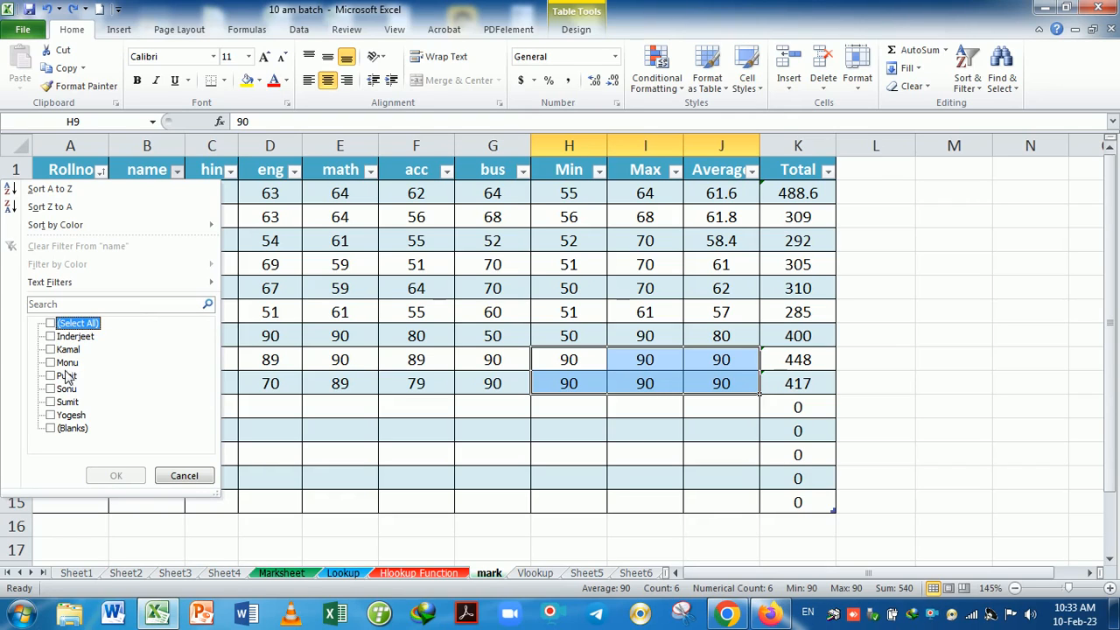
click(52, 416)
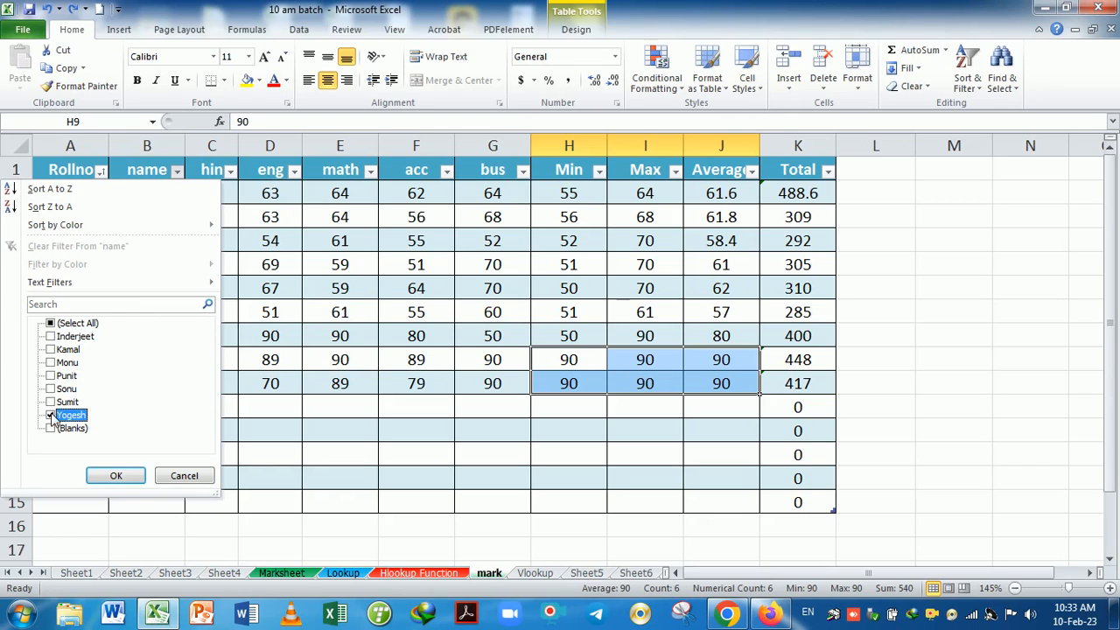
click(51, 376)
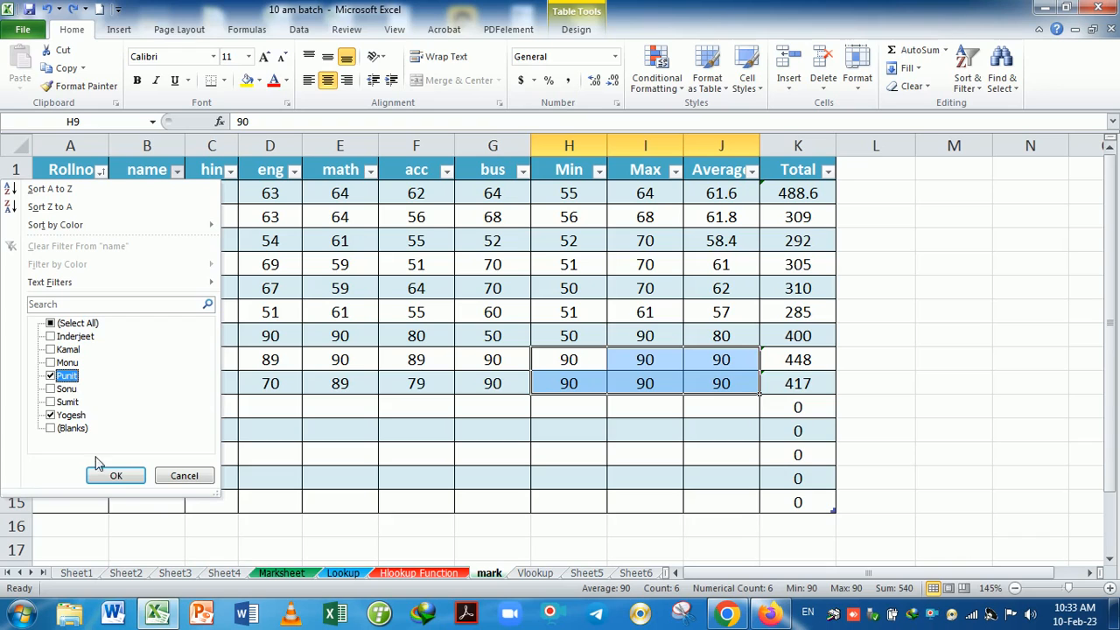
click(112, 476)
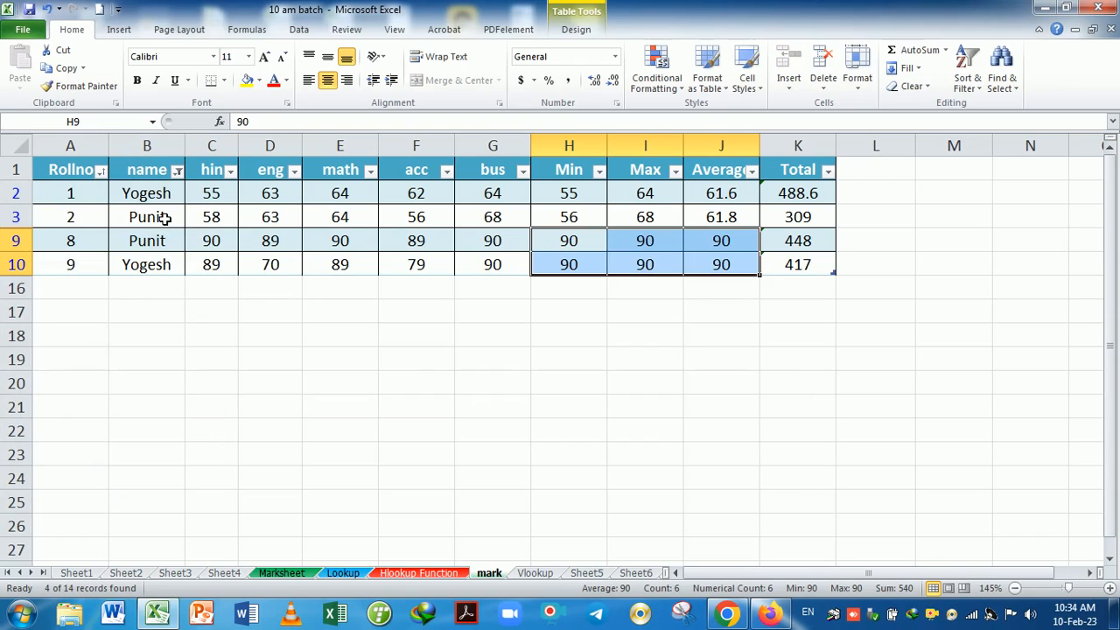
Undo the two-name filter on the name column.
click(175, 362)
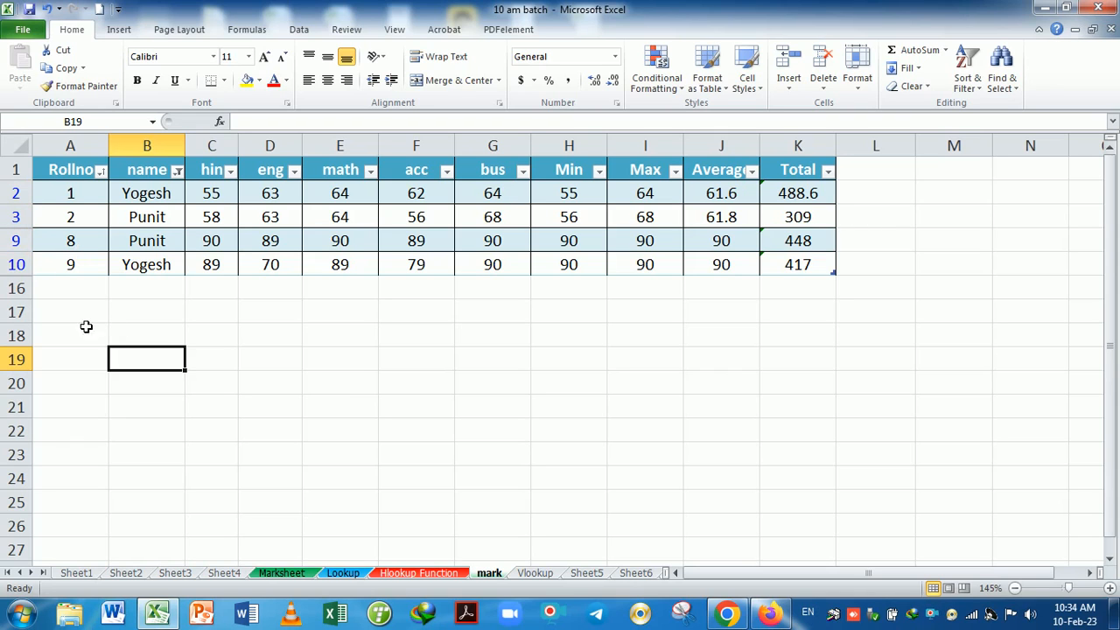
click(167, 345)
key(ctrl+z)
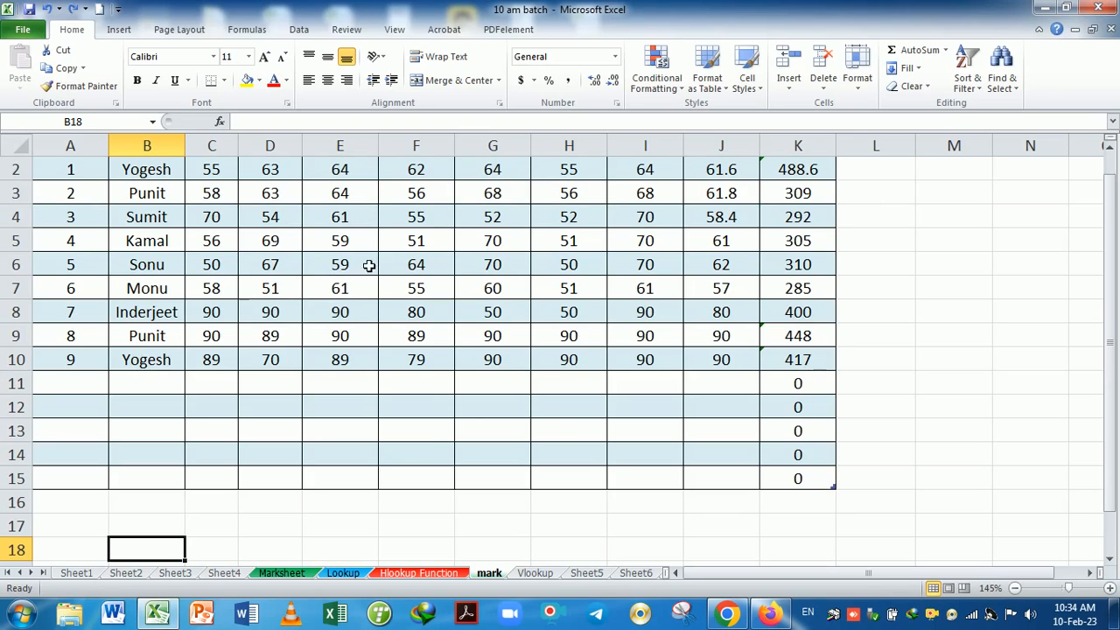
scroll(408, 288, up, 1)
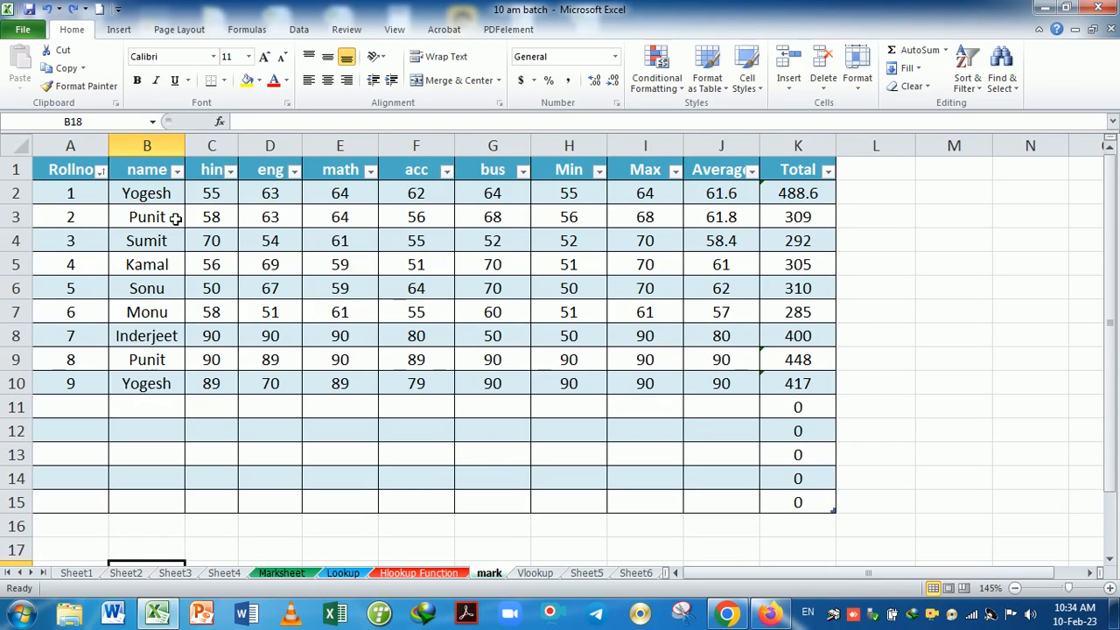
Filter the Rollno column to show only roll numbers 2, 5 and 8.
click(100, 171)
mouse_move(61, 282)
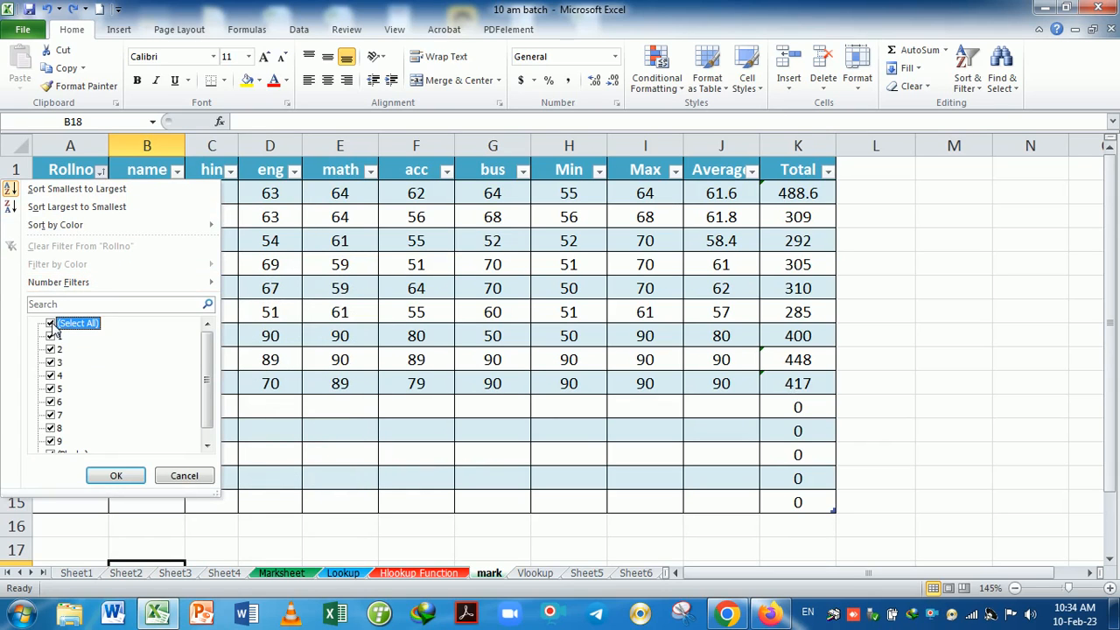
click(51, 324)
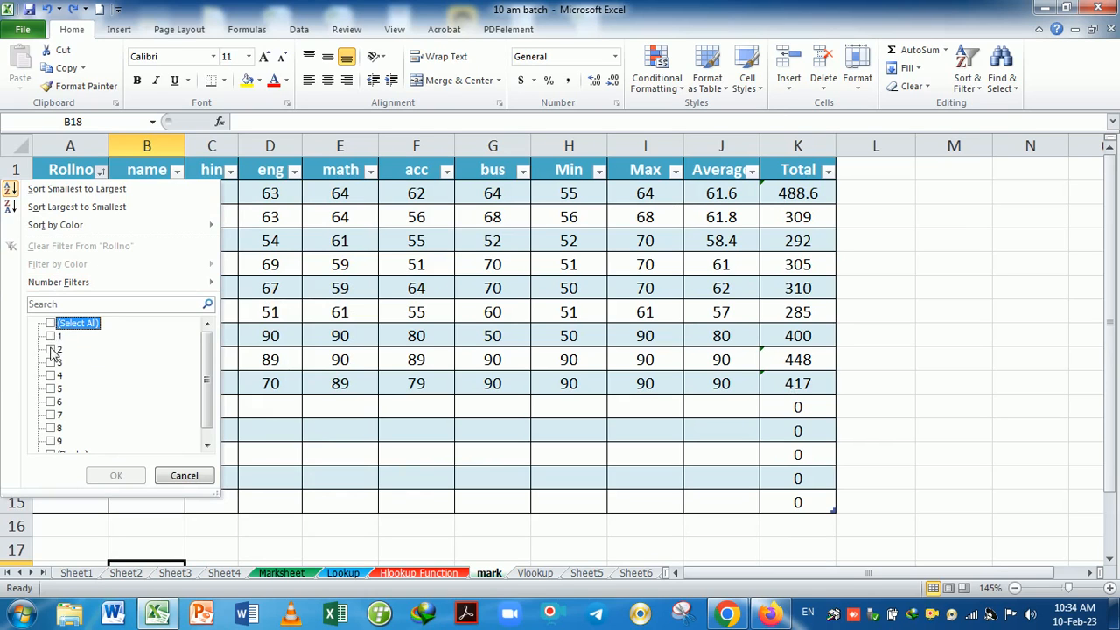
click(51, 349)
click(51, 389)
click(51, 428)
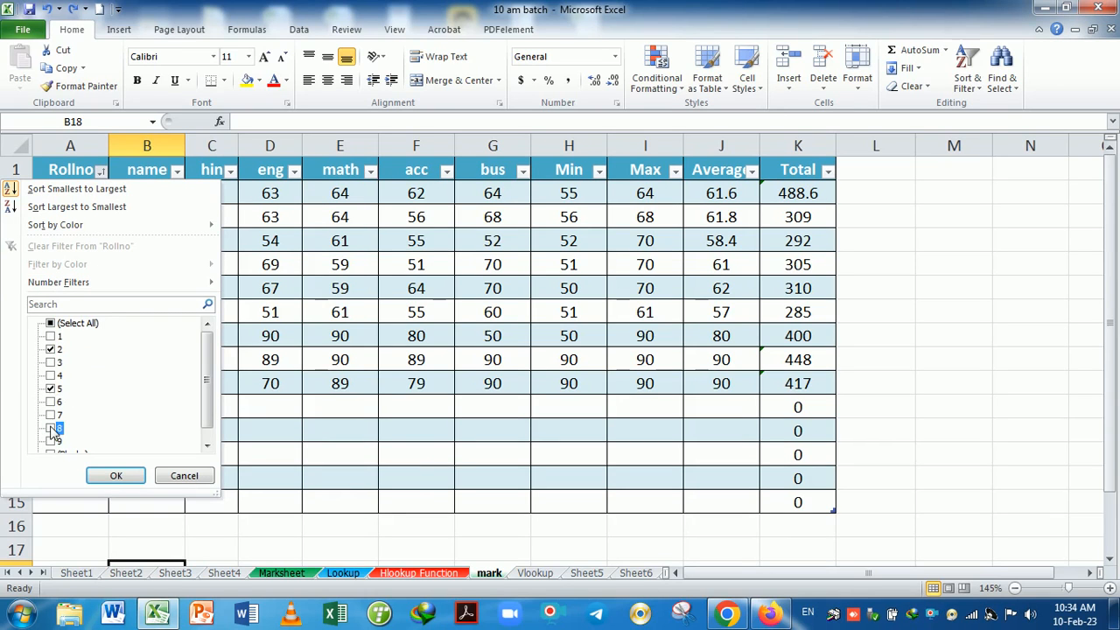
click(115, 475)
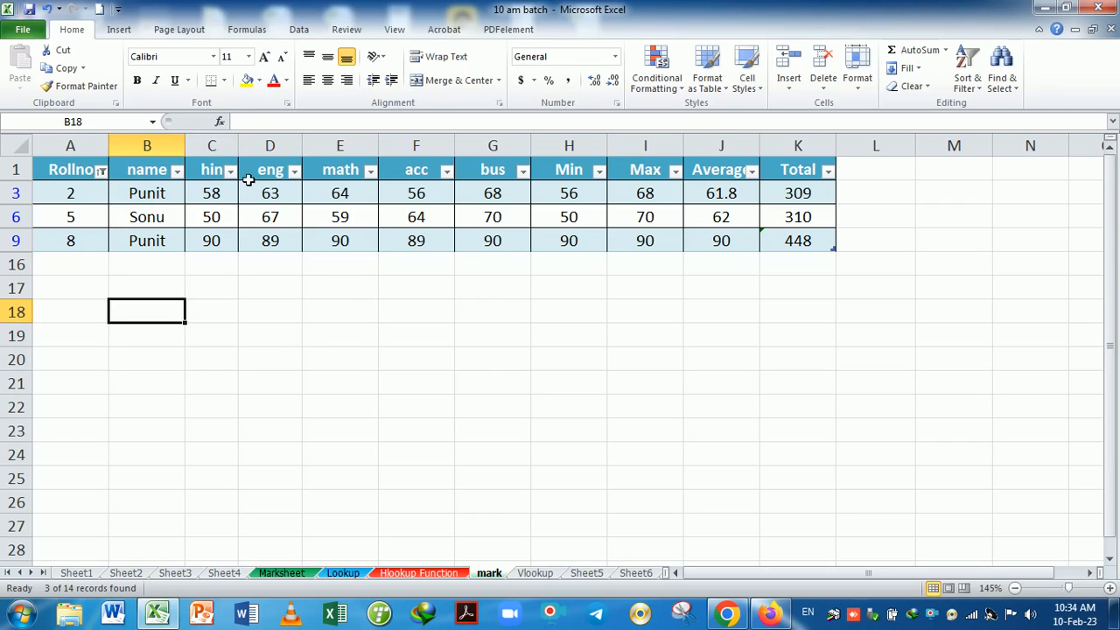
Clear the filter from the Rollno column.
click(102, 171)
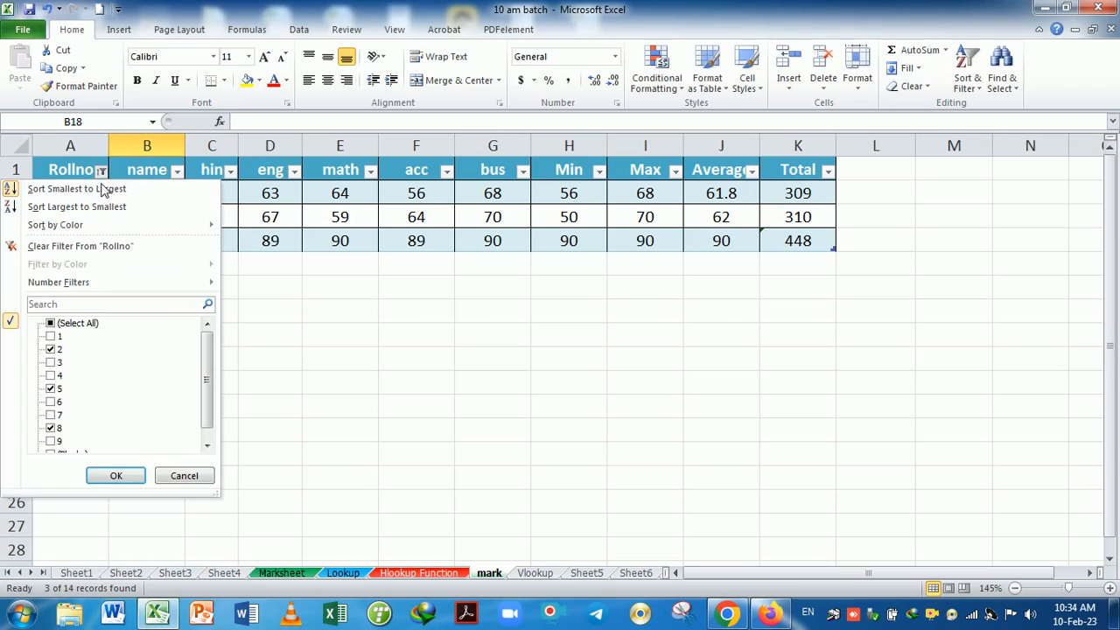
click(77, 246)
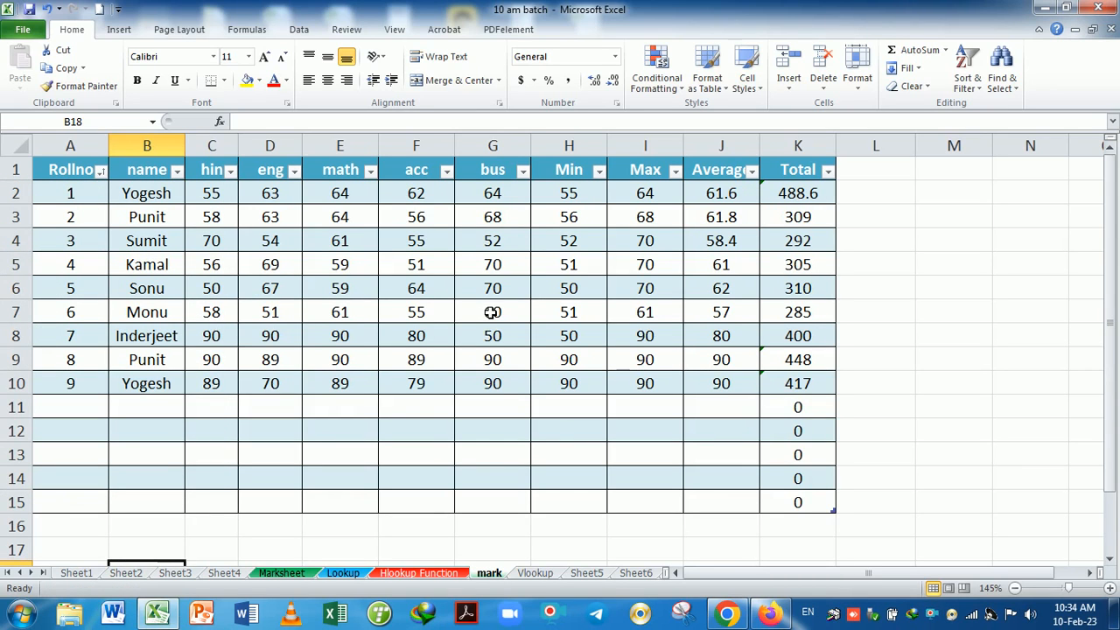
click(618, 463)
click(585, 454)
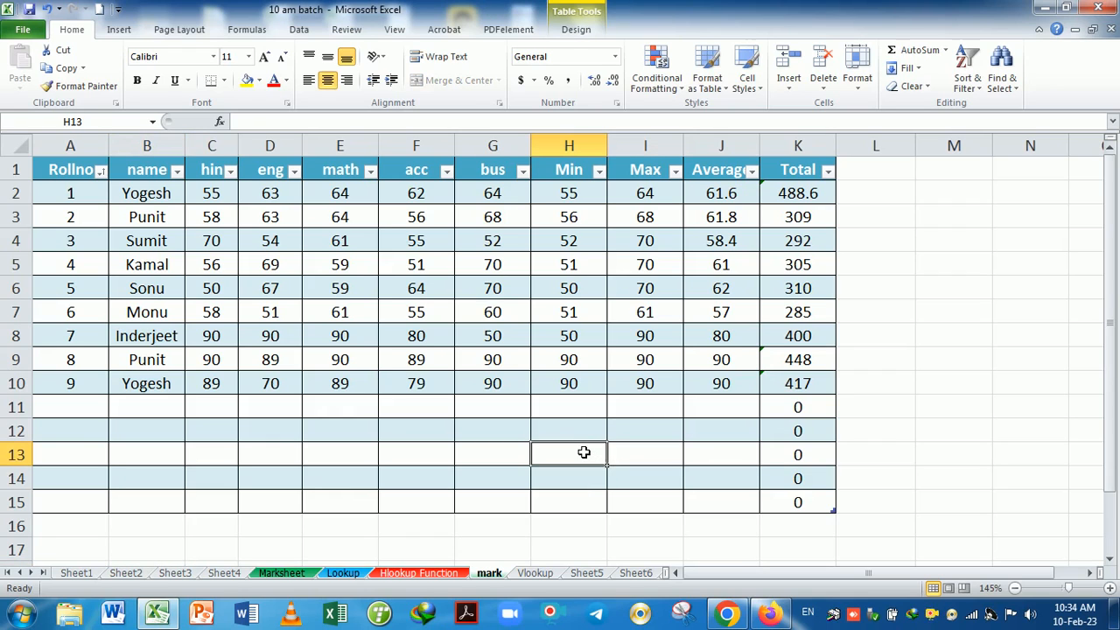
Add a column heading Day in cell L1 beside Total.
click(867, 175)
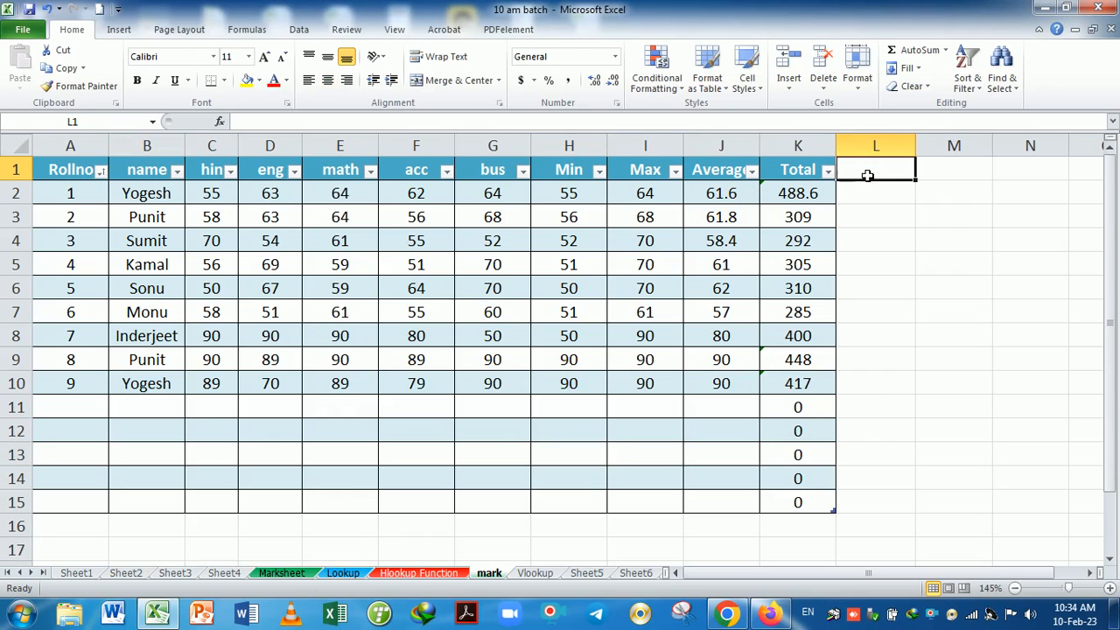
text(Day)
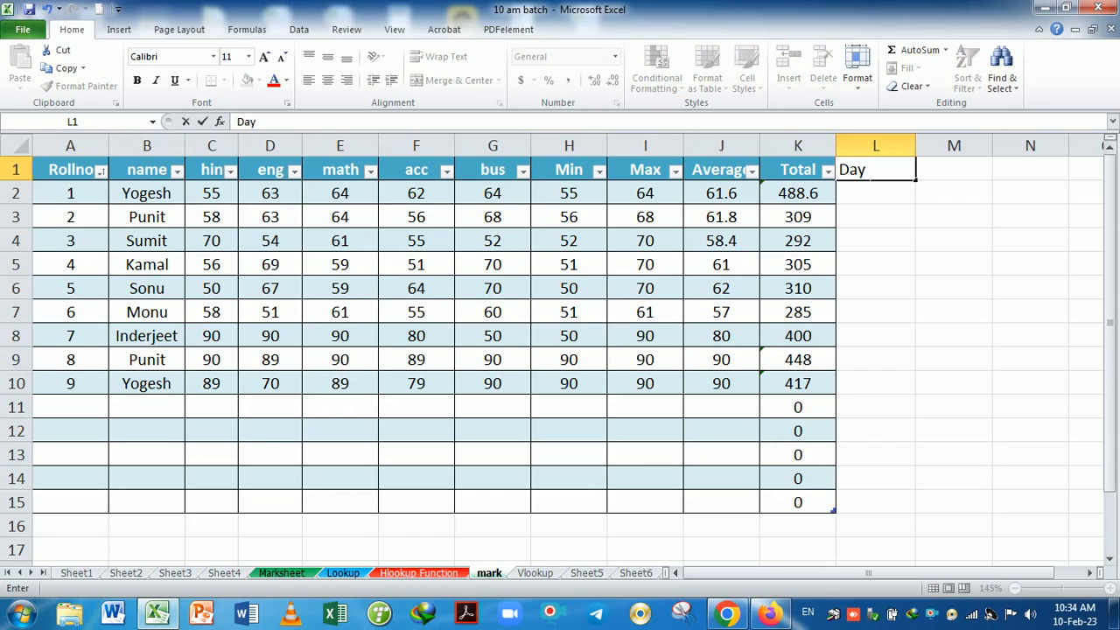
key(Return)
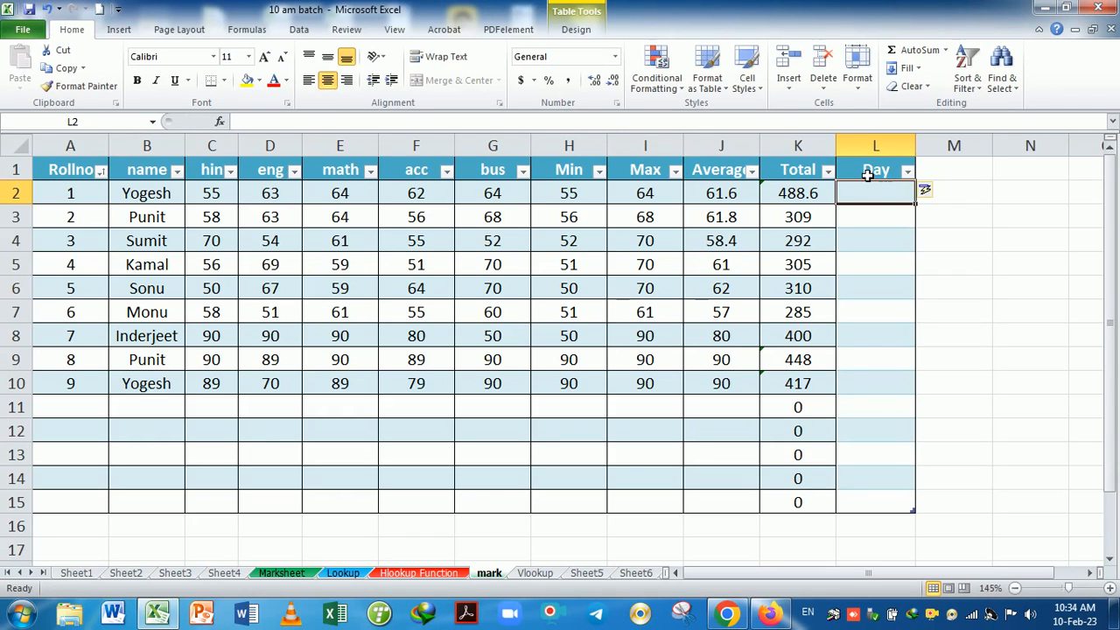
Replace the column heading in L1 with Month.
click(867, 175)
text(MO)
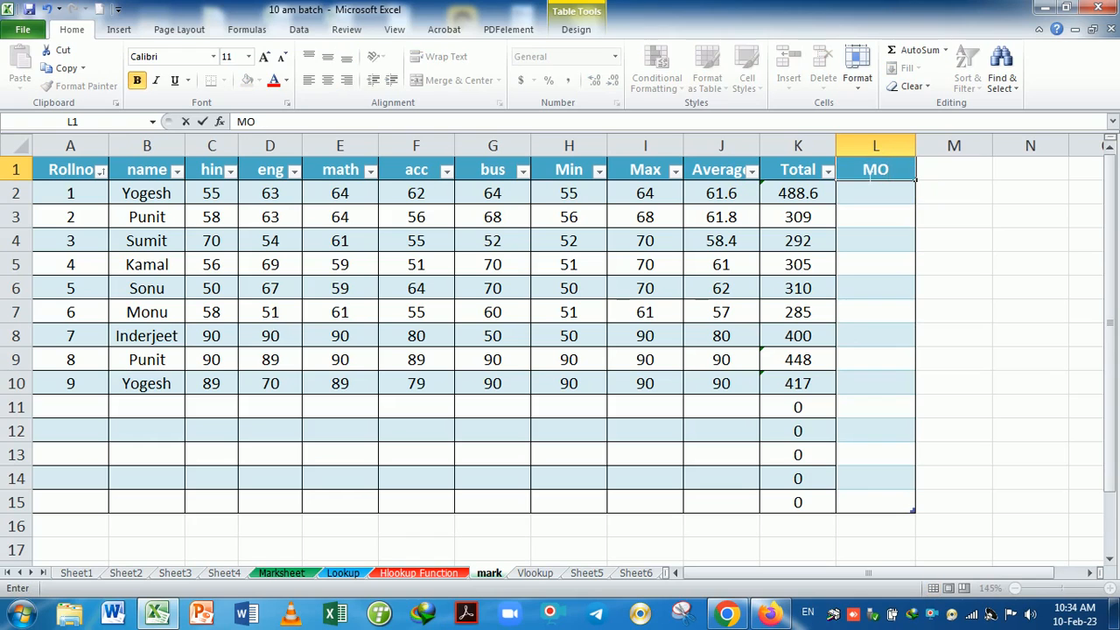
key(BackSpace)
text(onth)
key(Return)
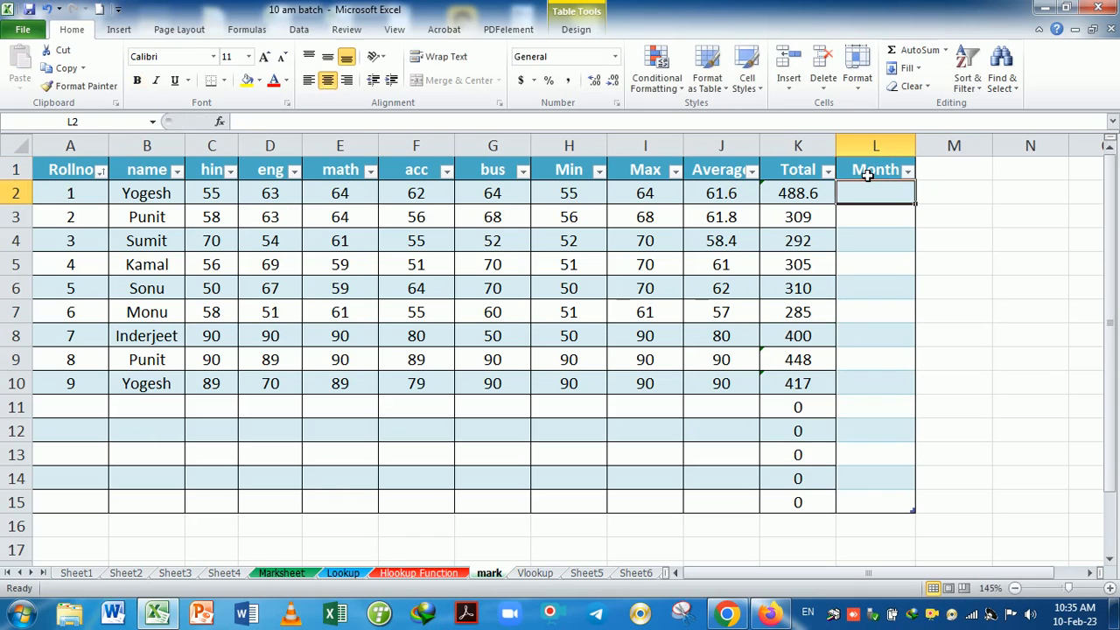
Enter Jan in L2 under Month and fill the month series down through L15.
text(Jan)
key(Return)
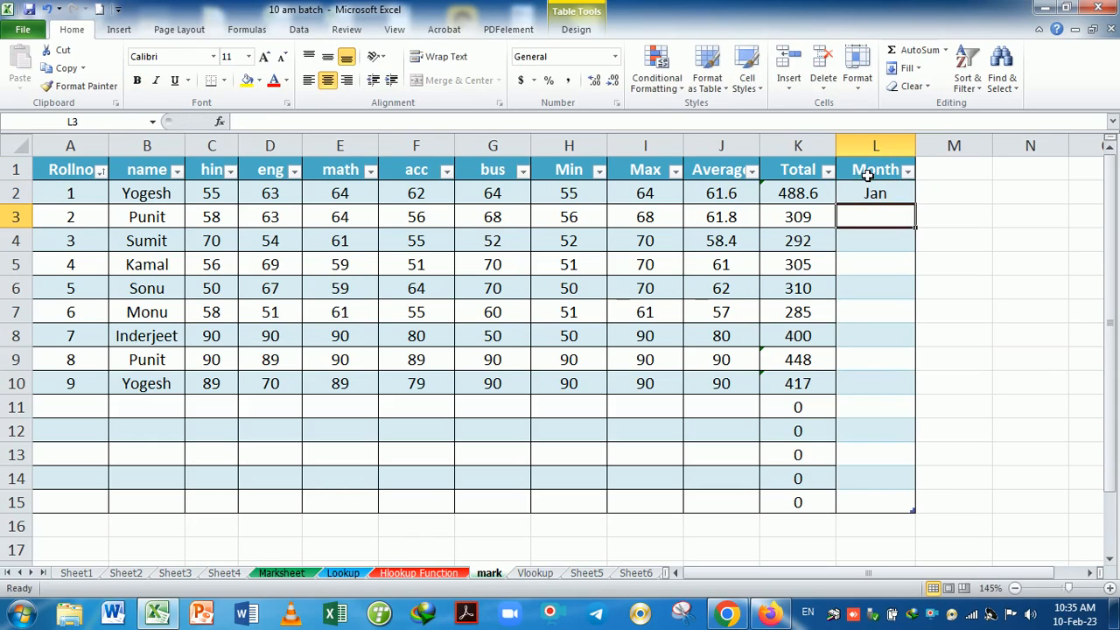
click(906, 199)
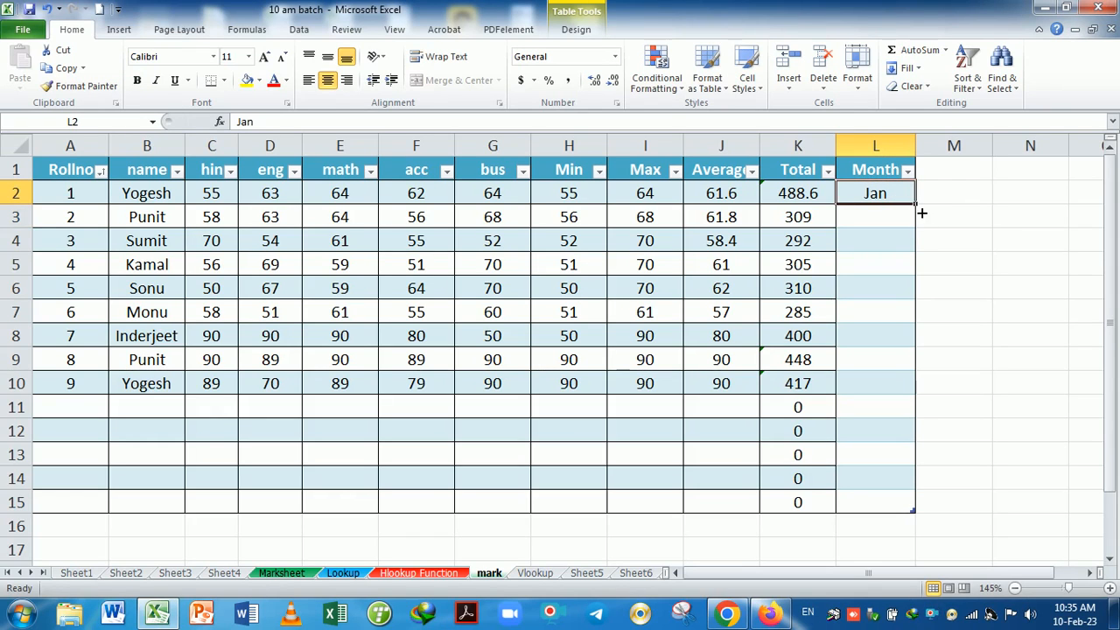
drag(921, 213, 890, 510)
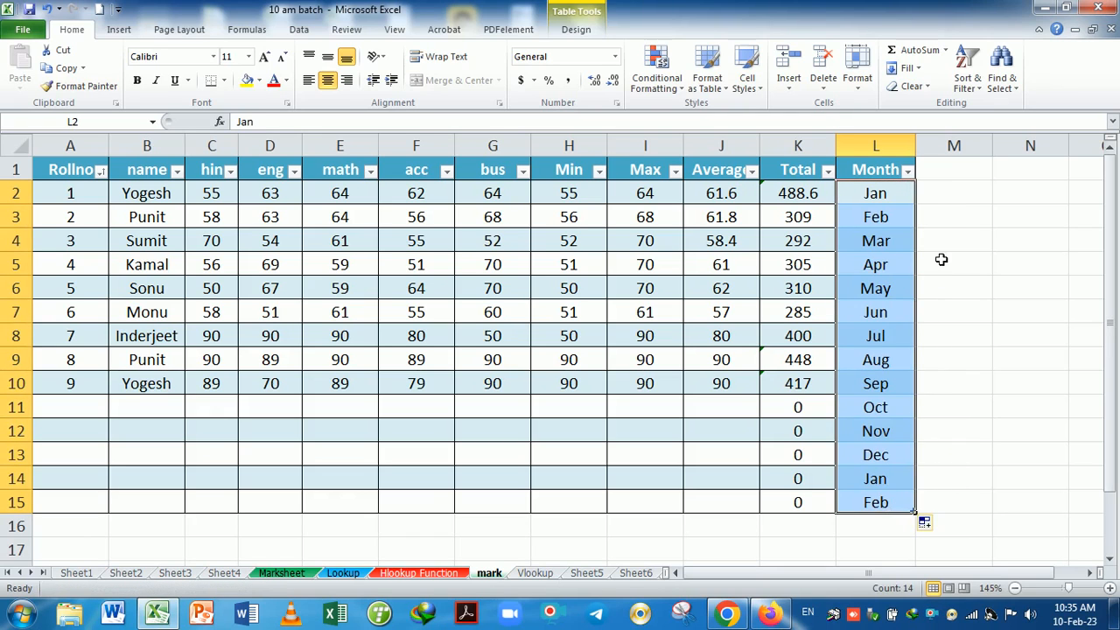
Add a Day column in M1, enter Sun in M2 and fill the weekday series down through M15.
click(945, 178)
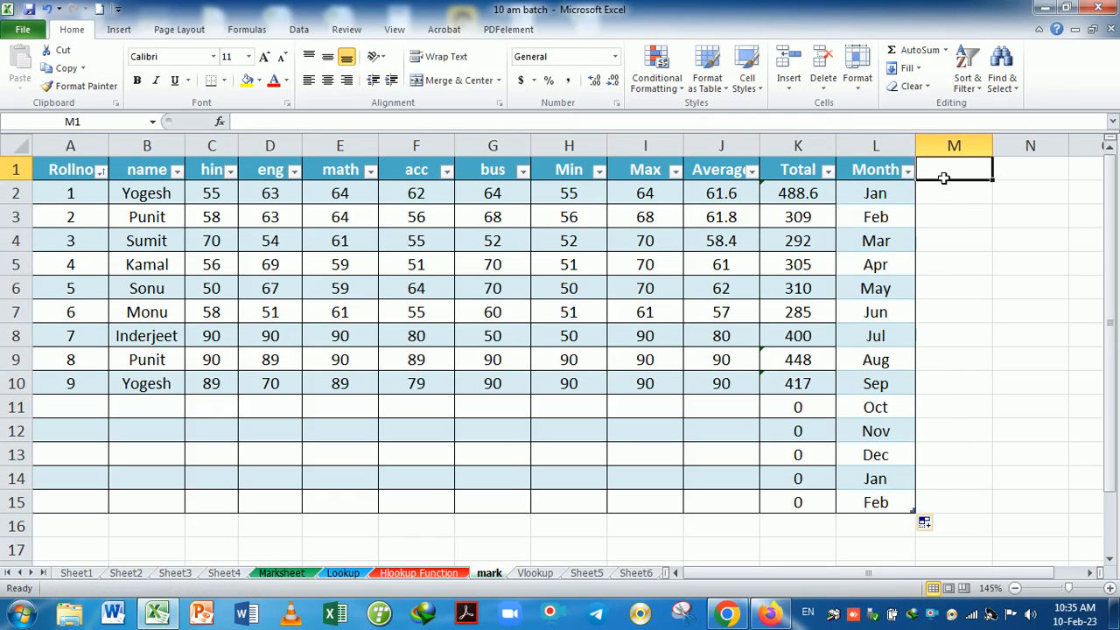
text(Day)
key(Return)
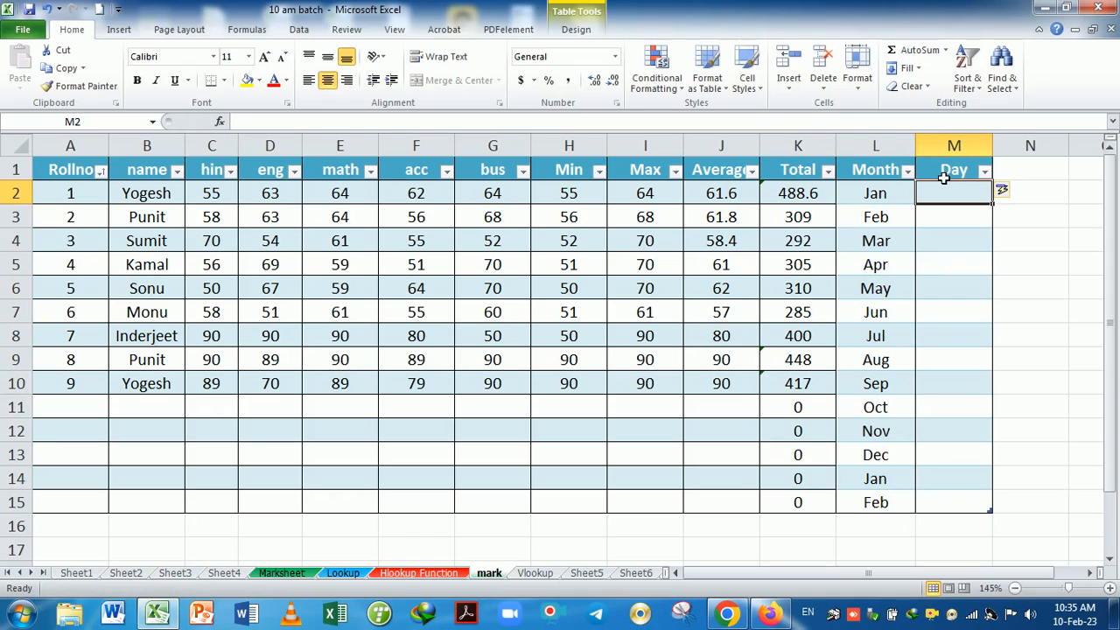
text(Sun)
key(Return)
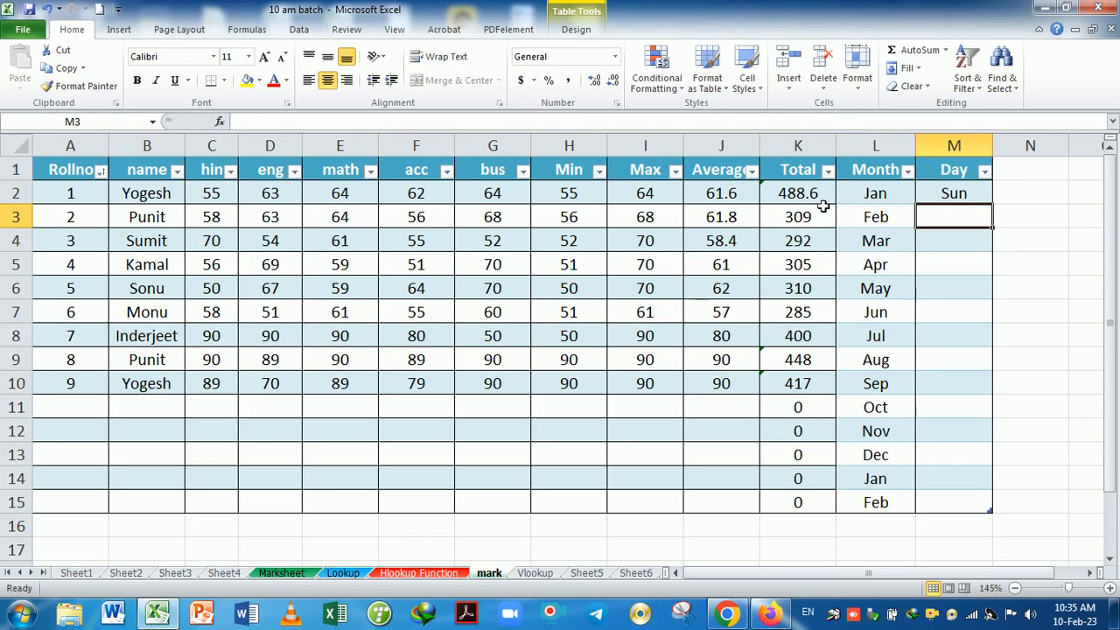
click(968, 200)
drag(1000, 213, 989, 523)
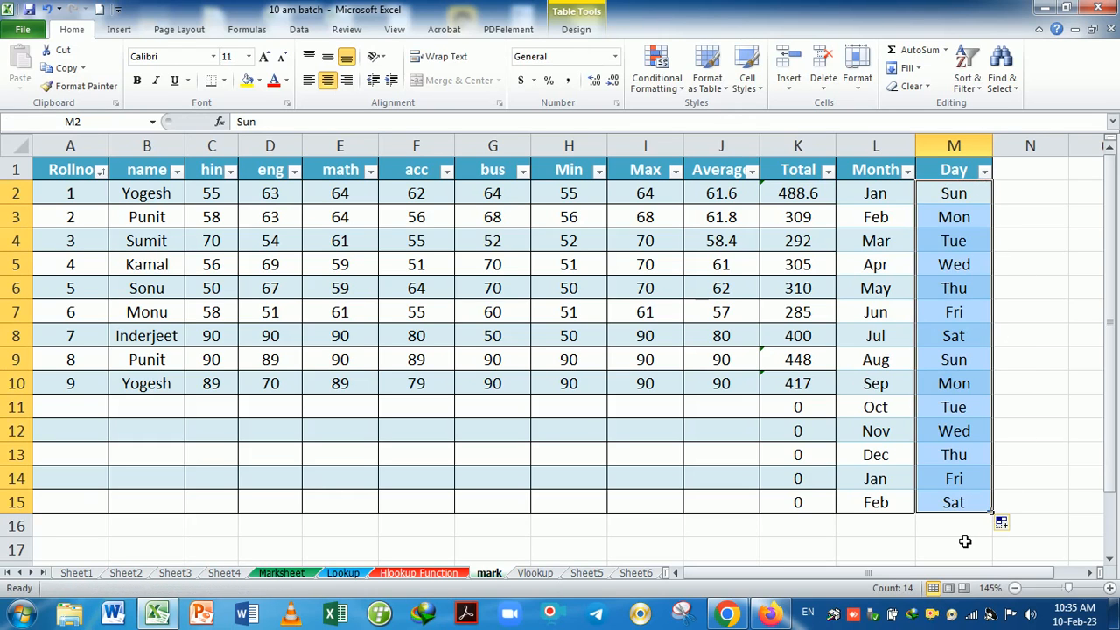
Filter the Month column to show only Jan, and undo the filter.
click(908, 170)
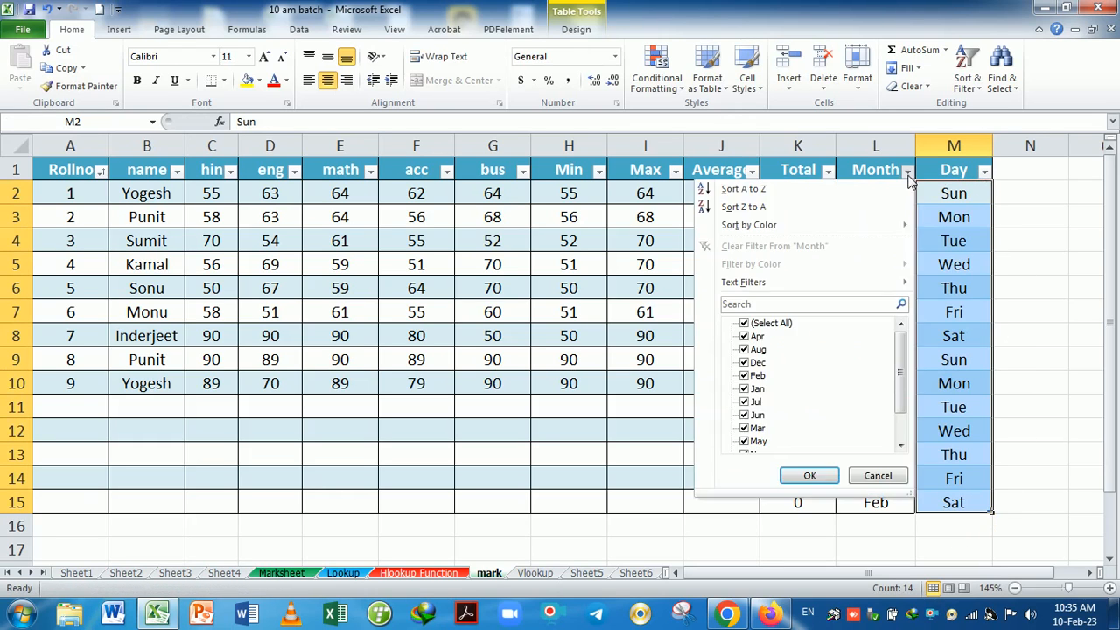
click(758, 304)
text(jan)
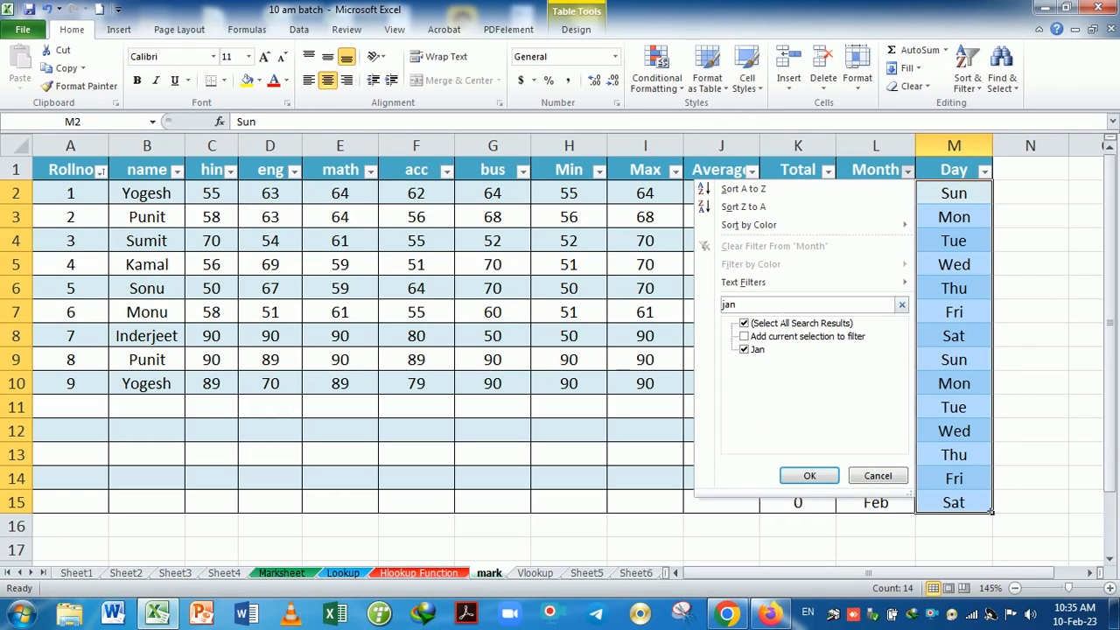
key(Return)
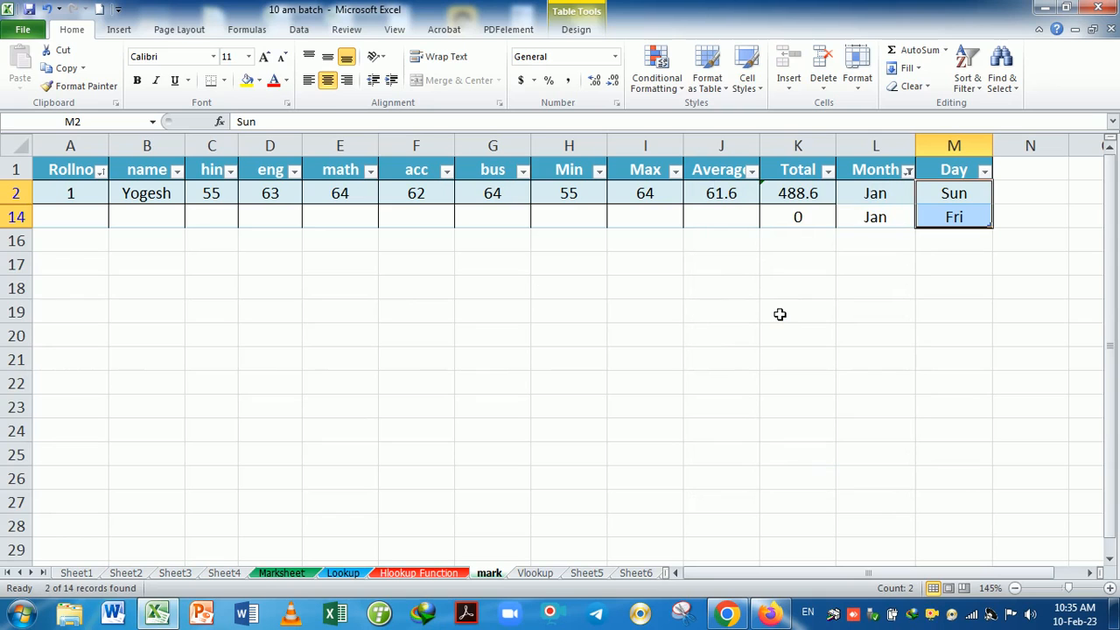
key(ctrl+z)
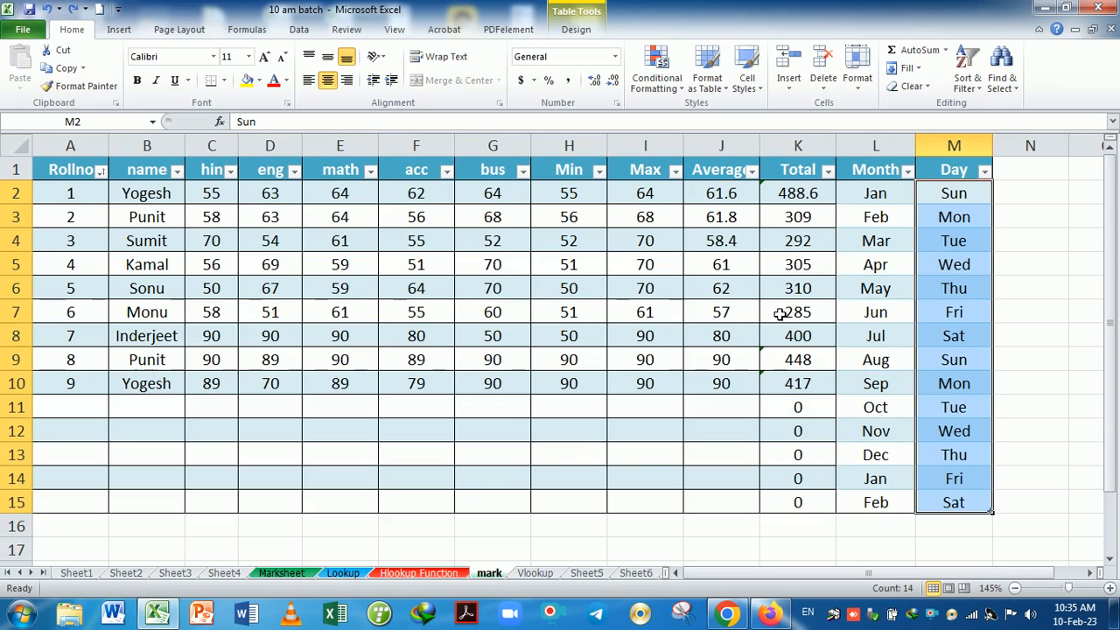
Filter the Day column to show only Mon, and undo the filter.
click(984, 170)
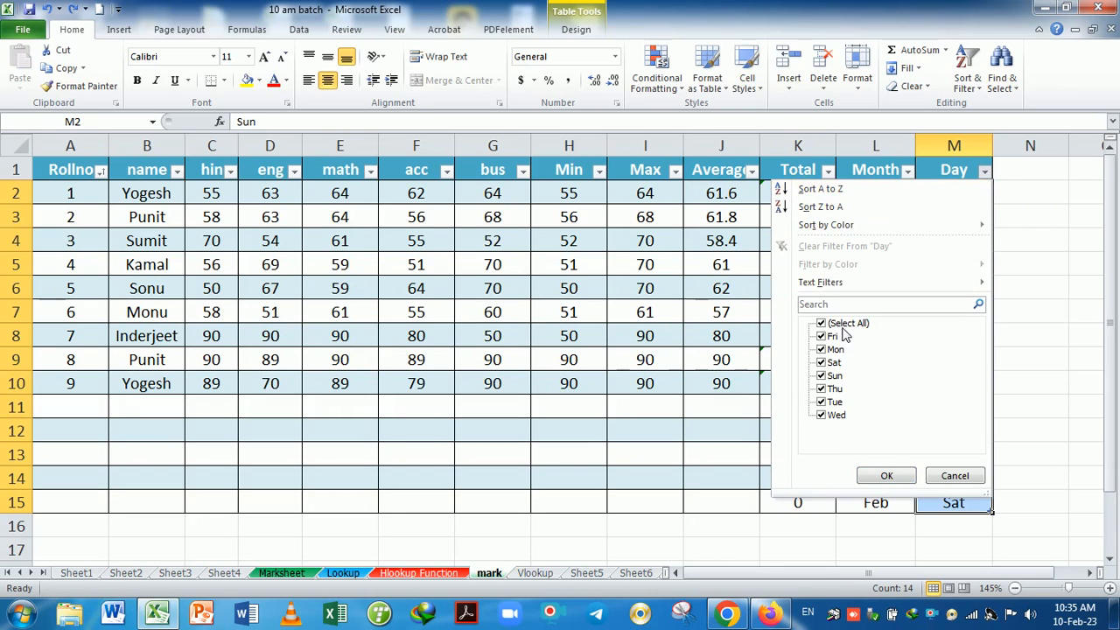
click(825, 326)
click(826, 350)
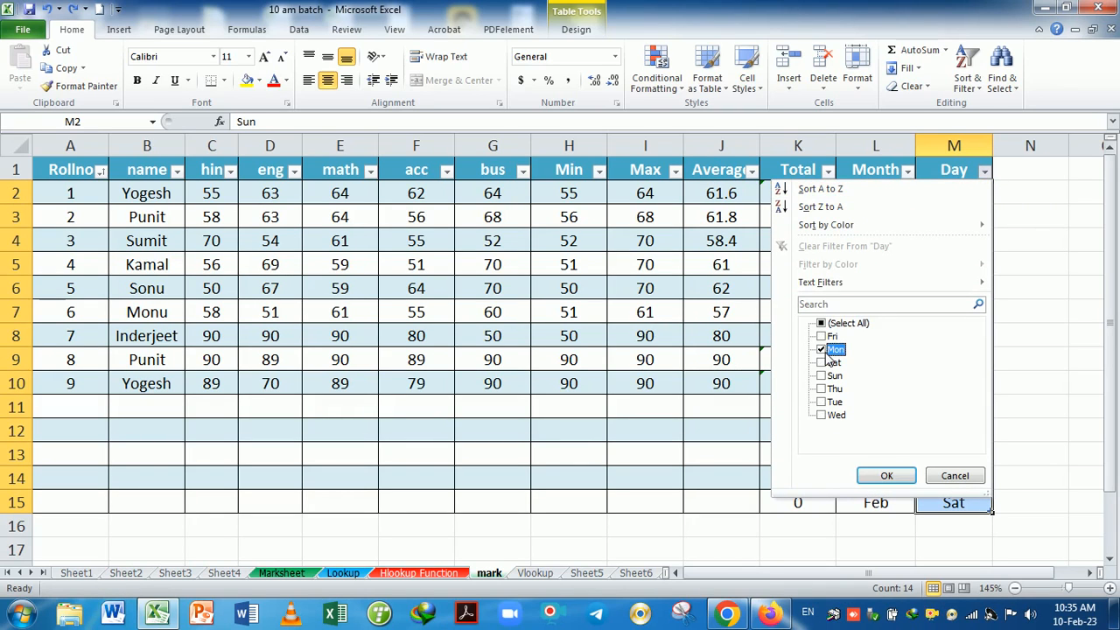
click(886, 476)
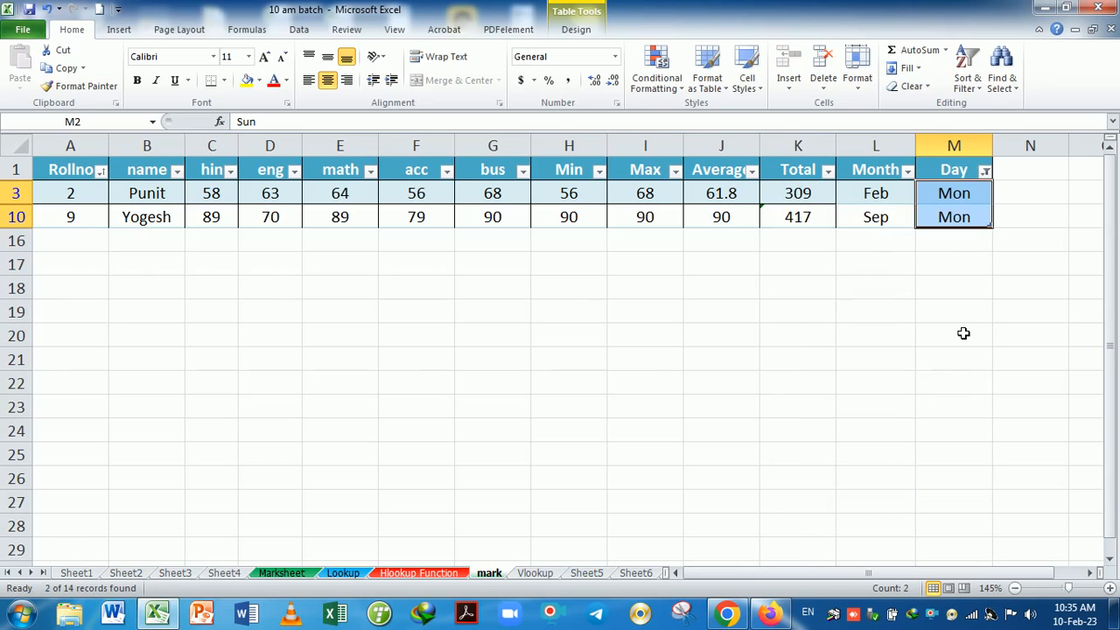
key(ctrl+z)
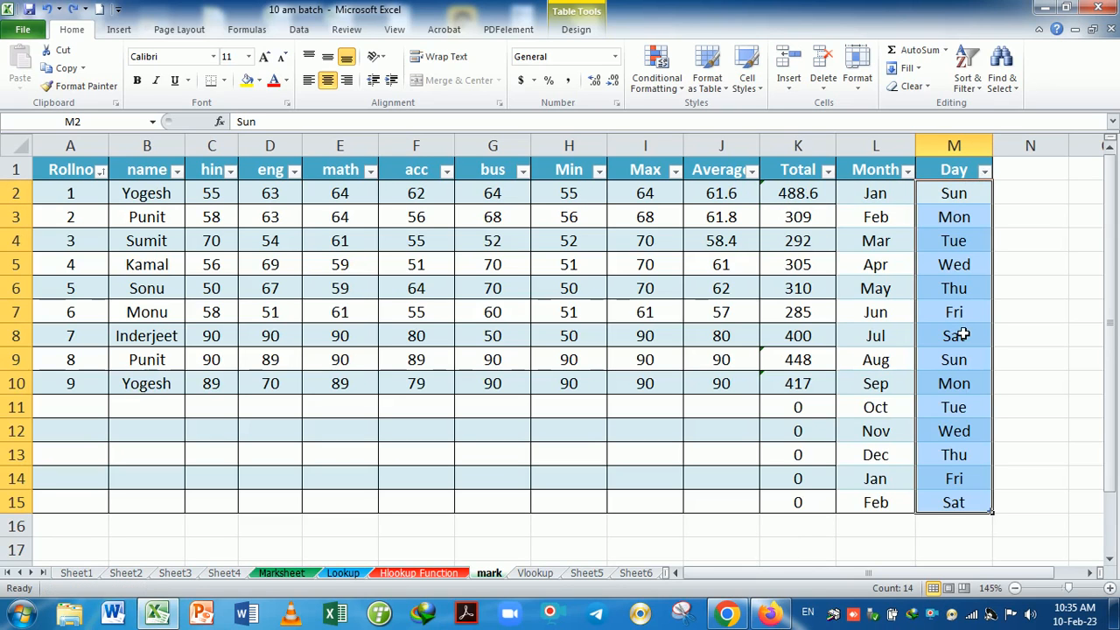
click(890, 196)
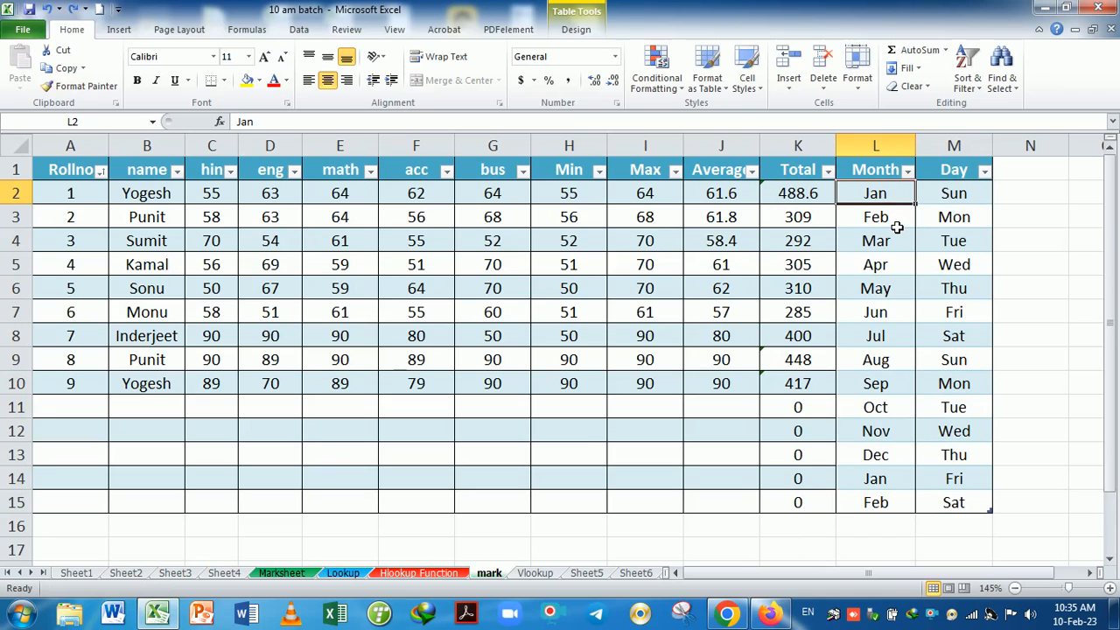
click(897, 227)
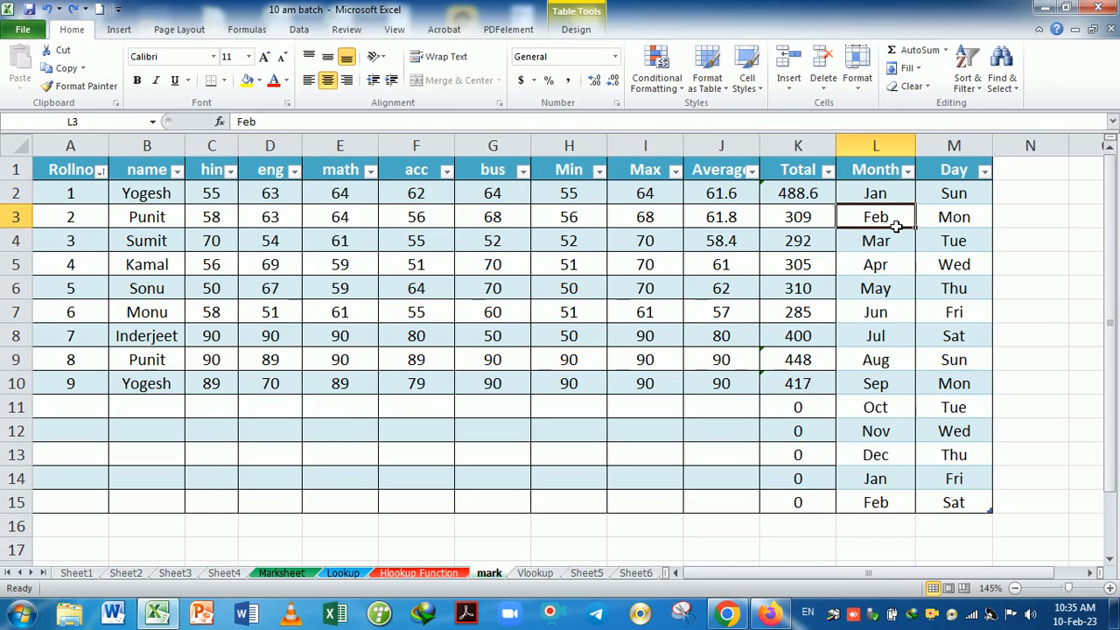
click(980, 203)
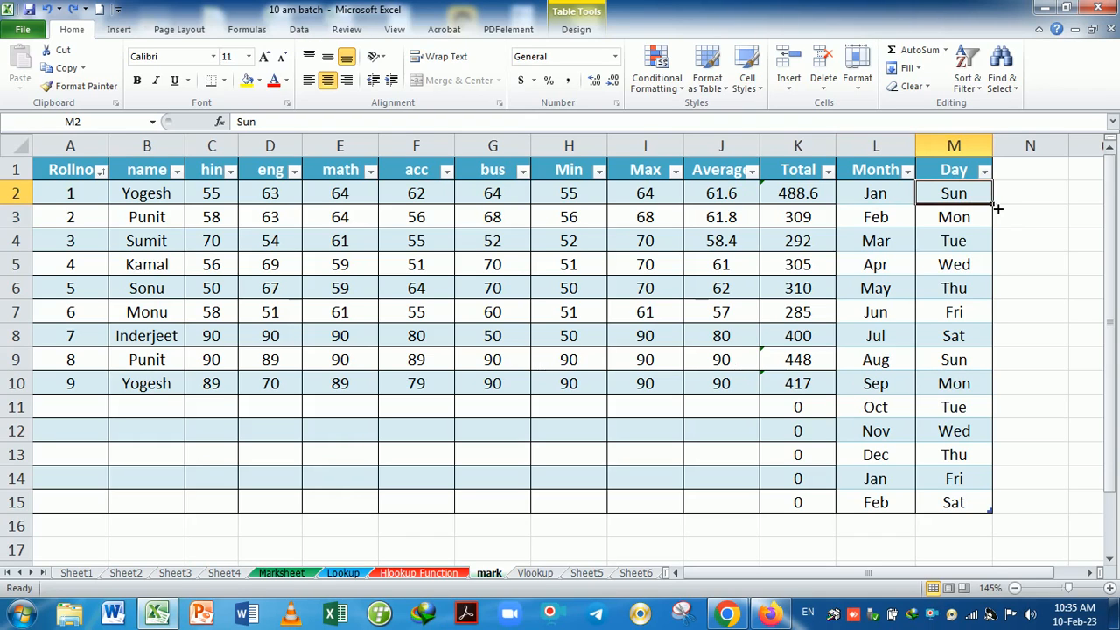
click(982, 271)
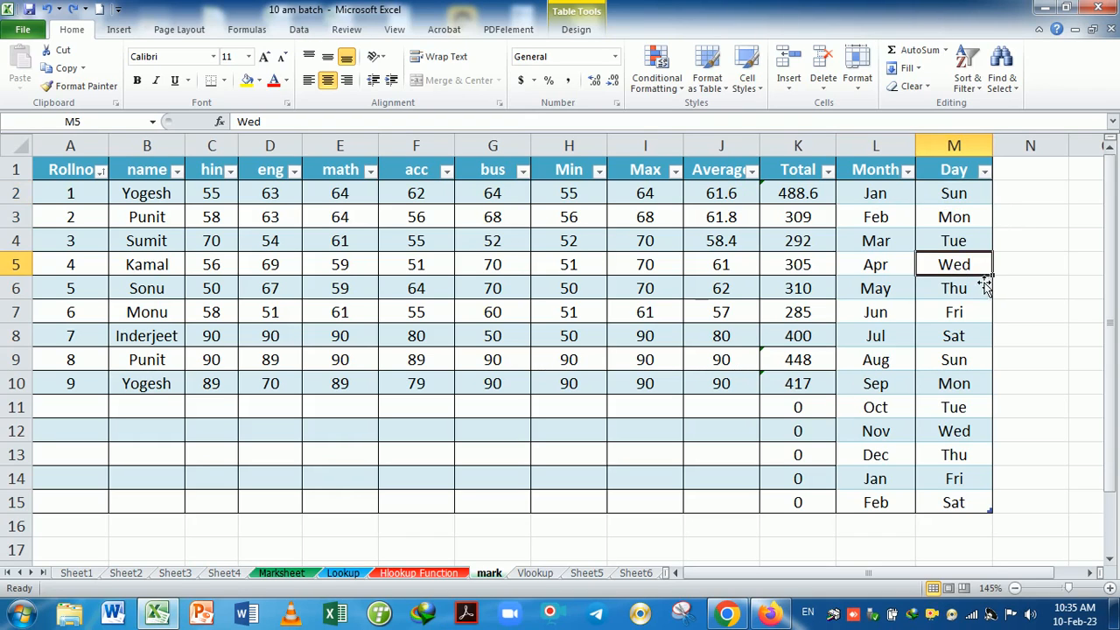
click(745, 419)
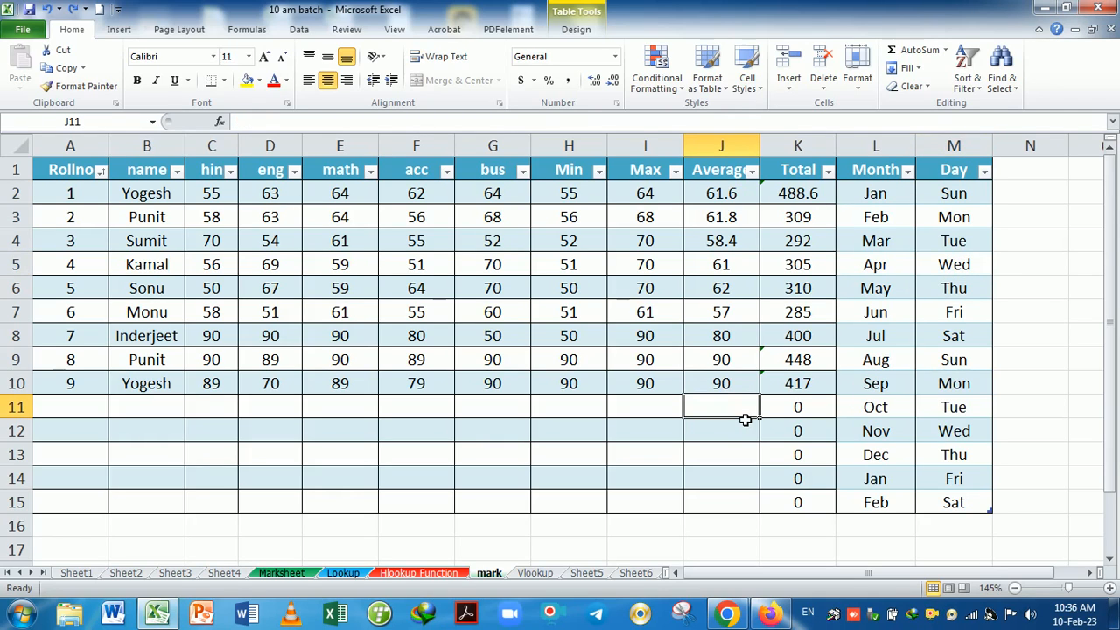
Add a Date column in N1, insert the current date 10-02-23 in N2 and fill consecutive dates down through N15.
click(1045, 175)
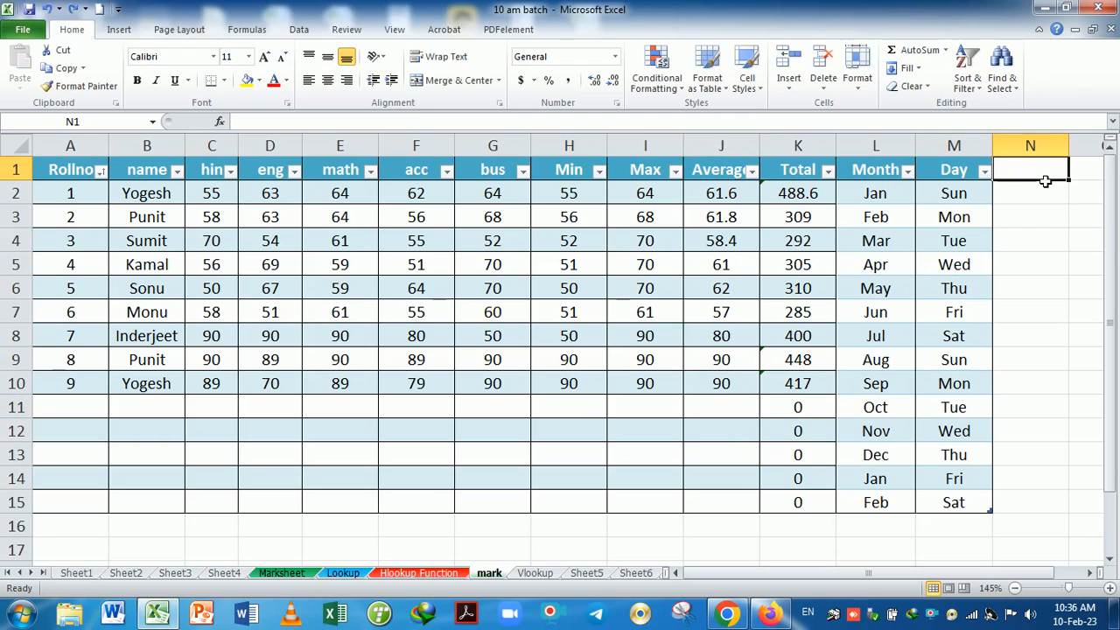
text(Date)
key(Return)
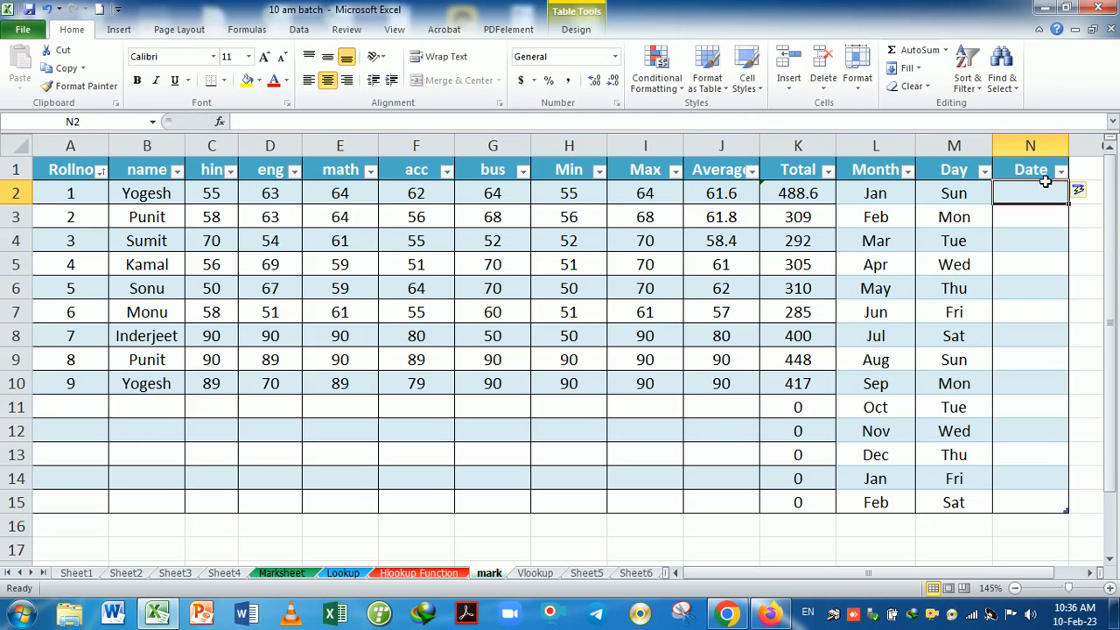
key(ctrl+semicolon)
key(Return)
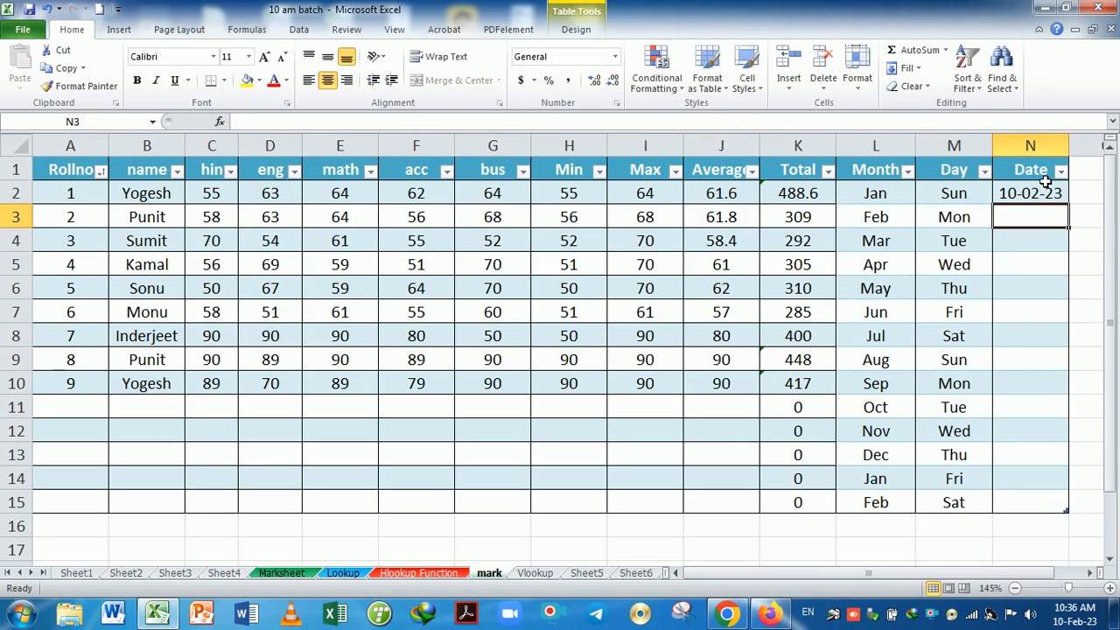
click(1060, 199)
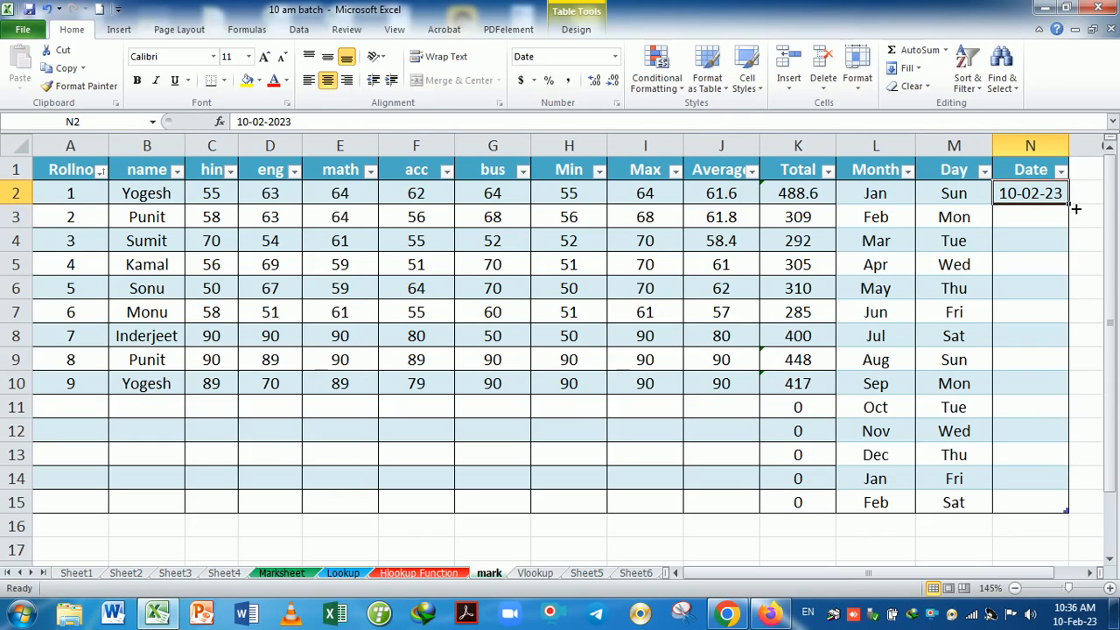
drag(1069, 204, 1068, 518)
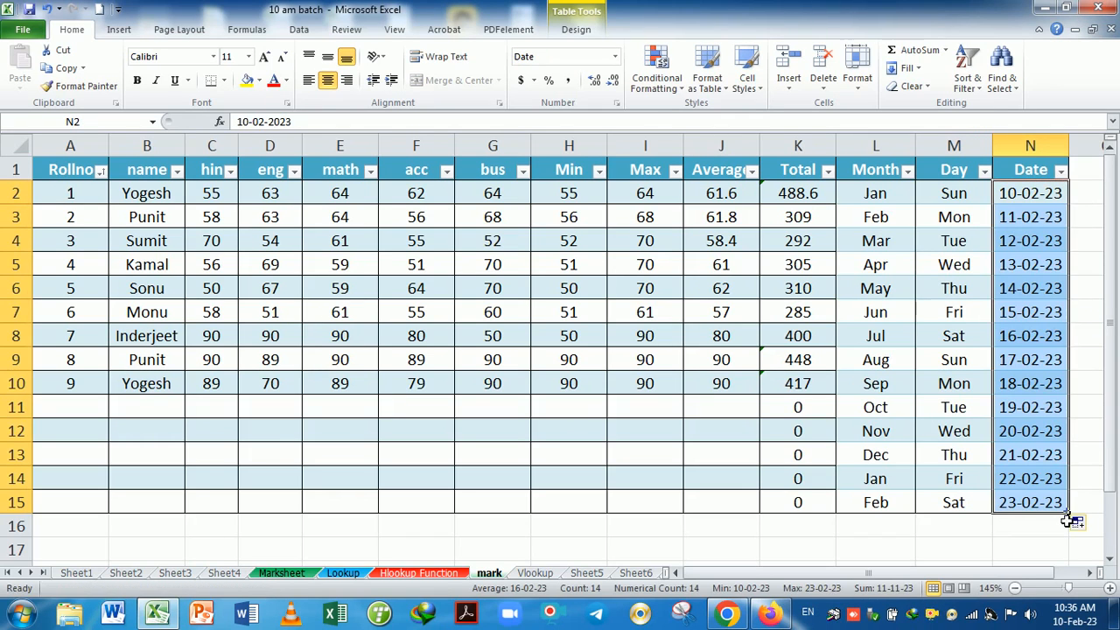
click(1064, 172)
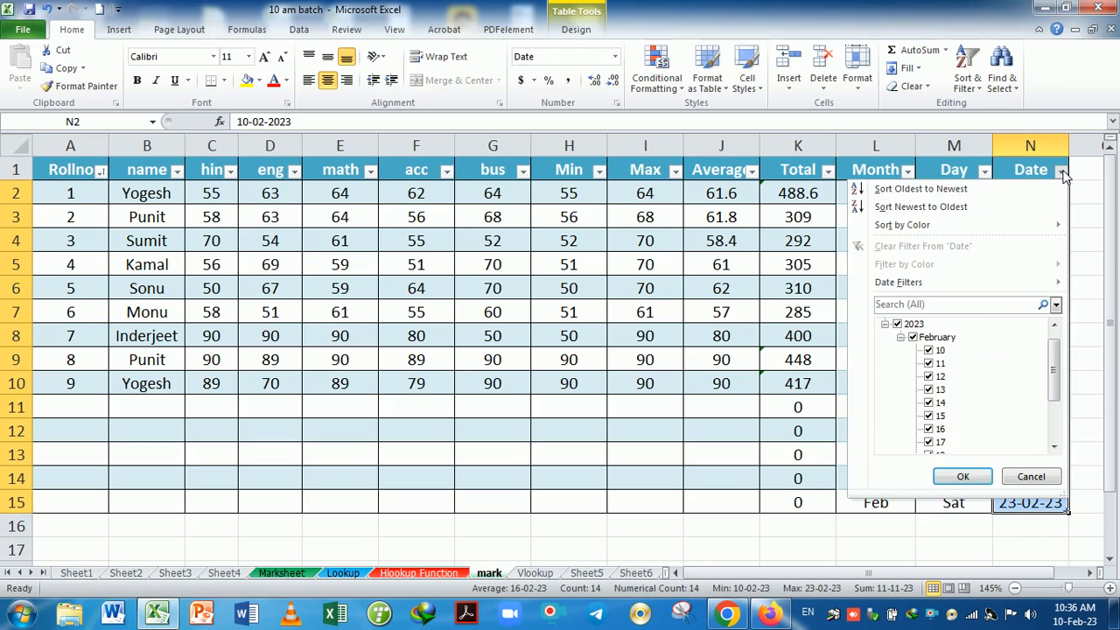
click(901, 337)
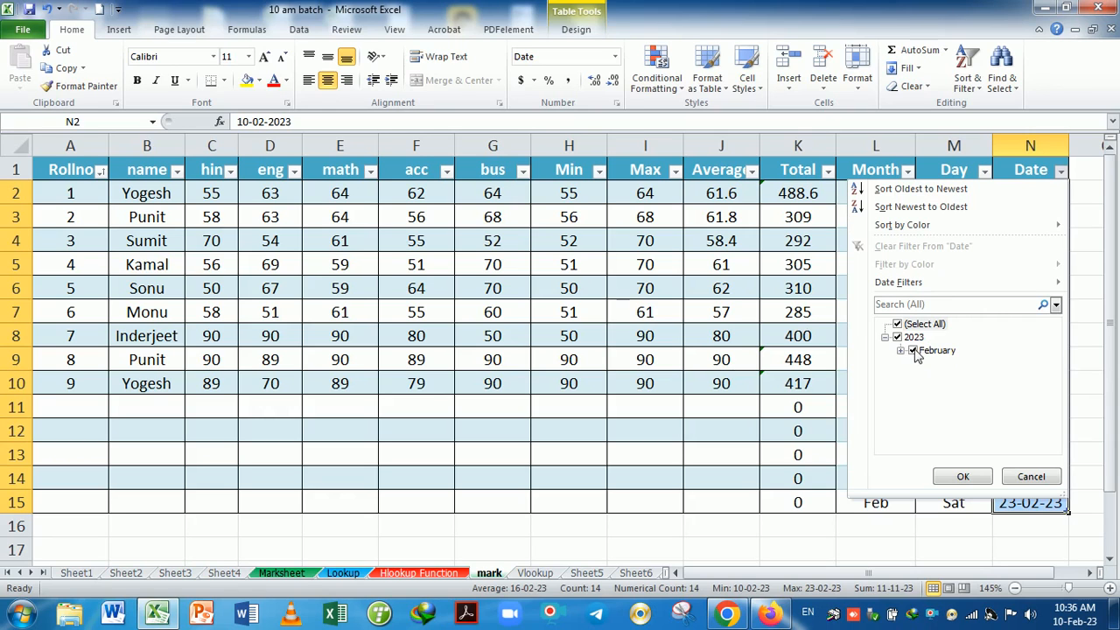
click(963, 476)
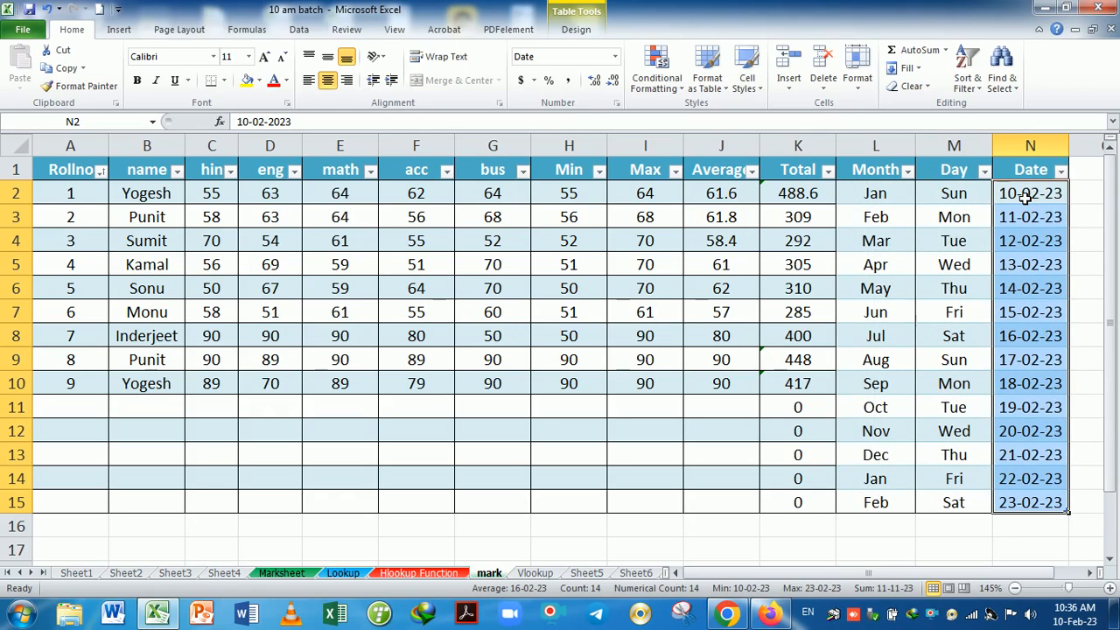
Filter the Date column to show only 10, 15 and 22 February 2023, and undo the filter.
click(1061, 170)
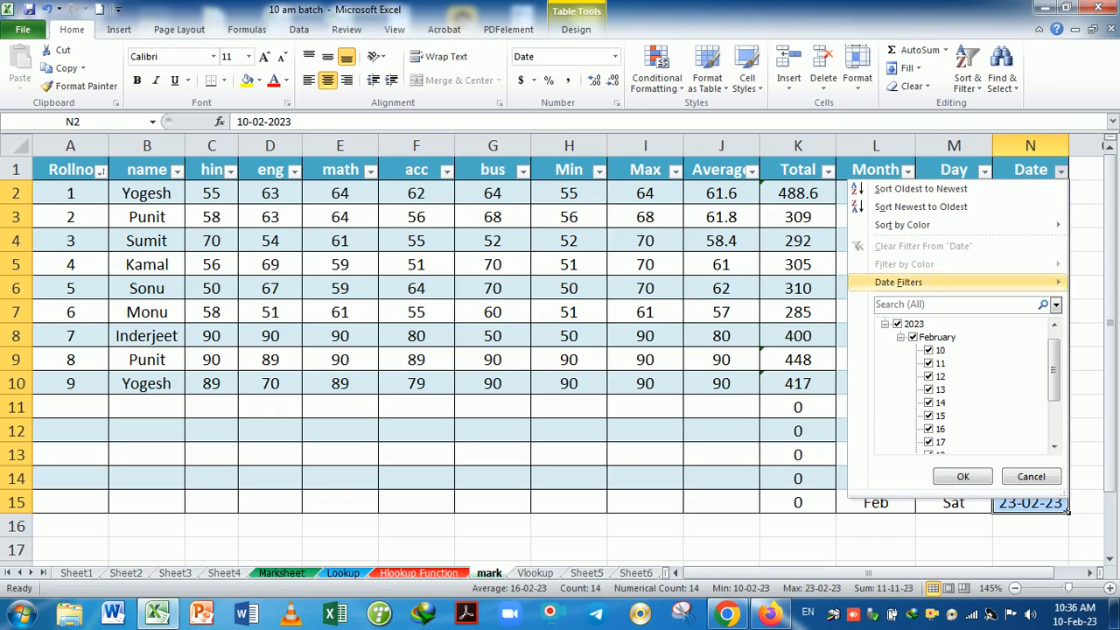
click(914, 339)
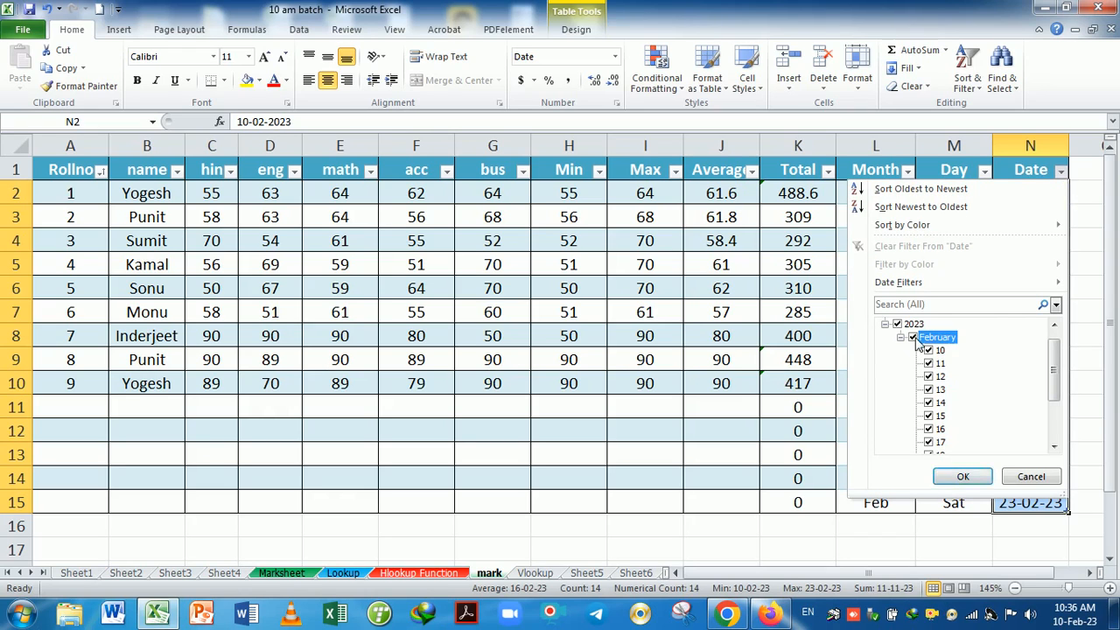
click(913, 337)
mouse_move(1055, 359)
mouse_down()
mouse_move(1057, 403)
mouse_move(1048, 340)
mouse_up()
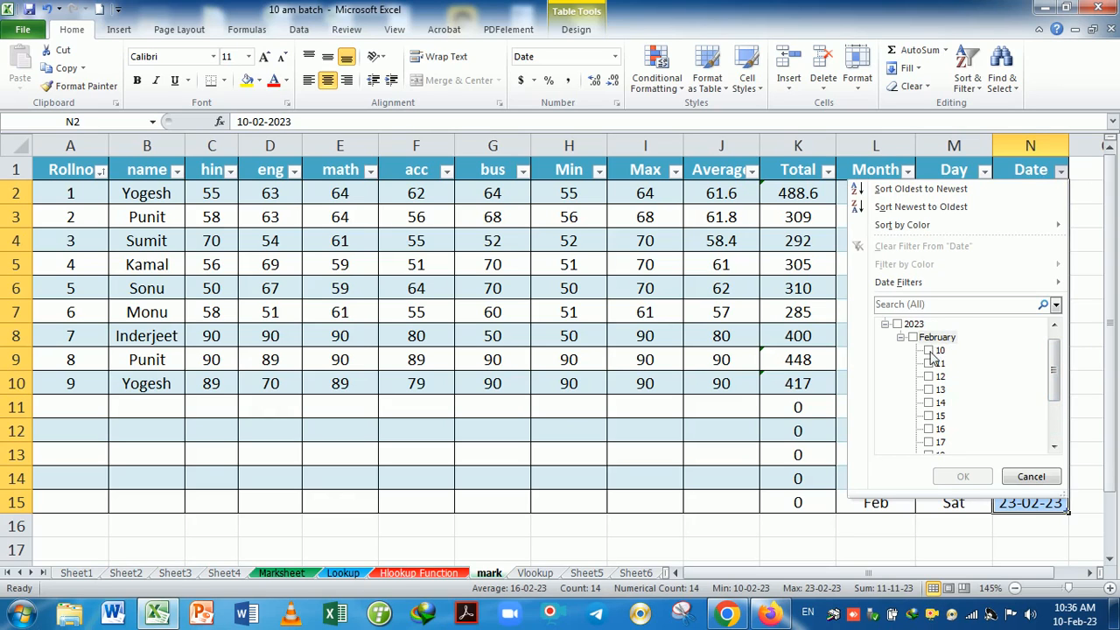
click(929, 350)
click(929, 416)
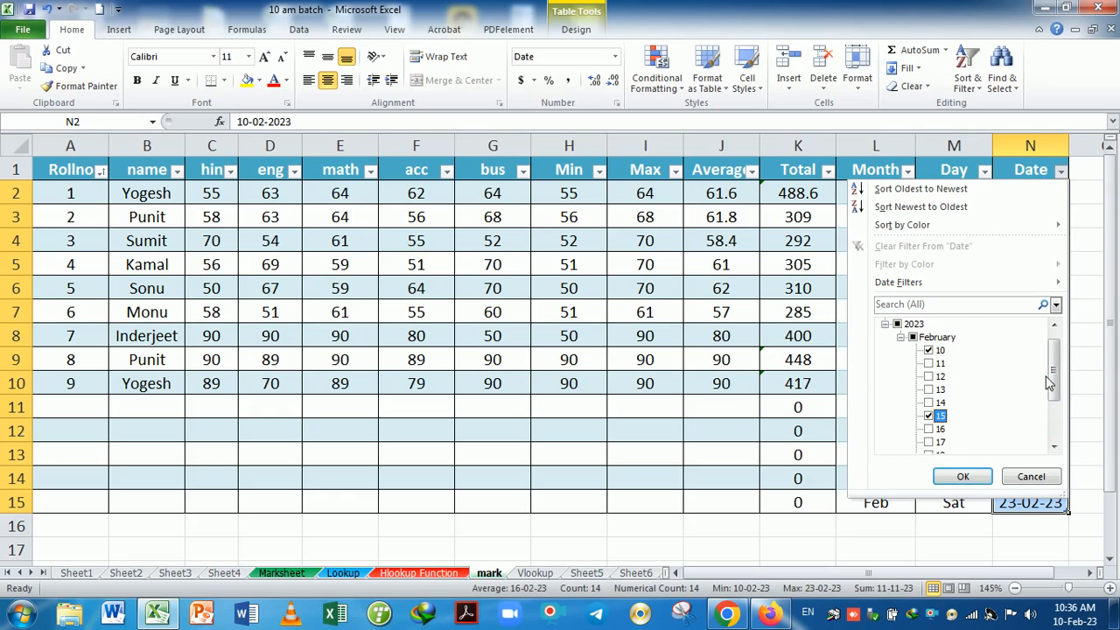
drag(1051, 382, 1053, 415)
click(929, 429)
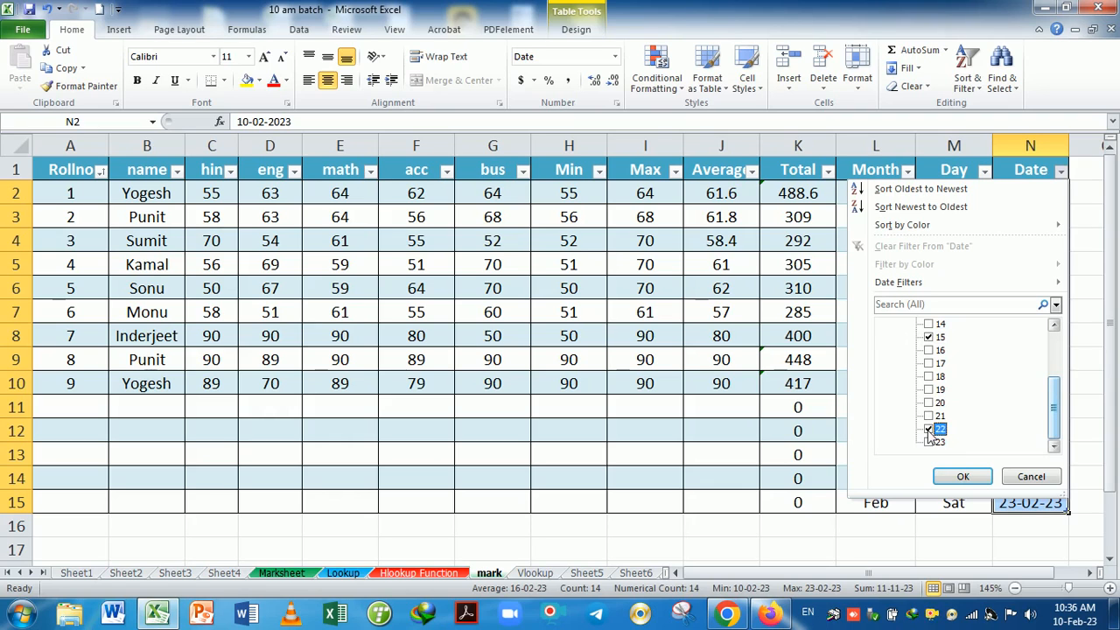
click(963, 476)
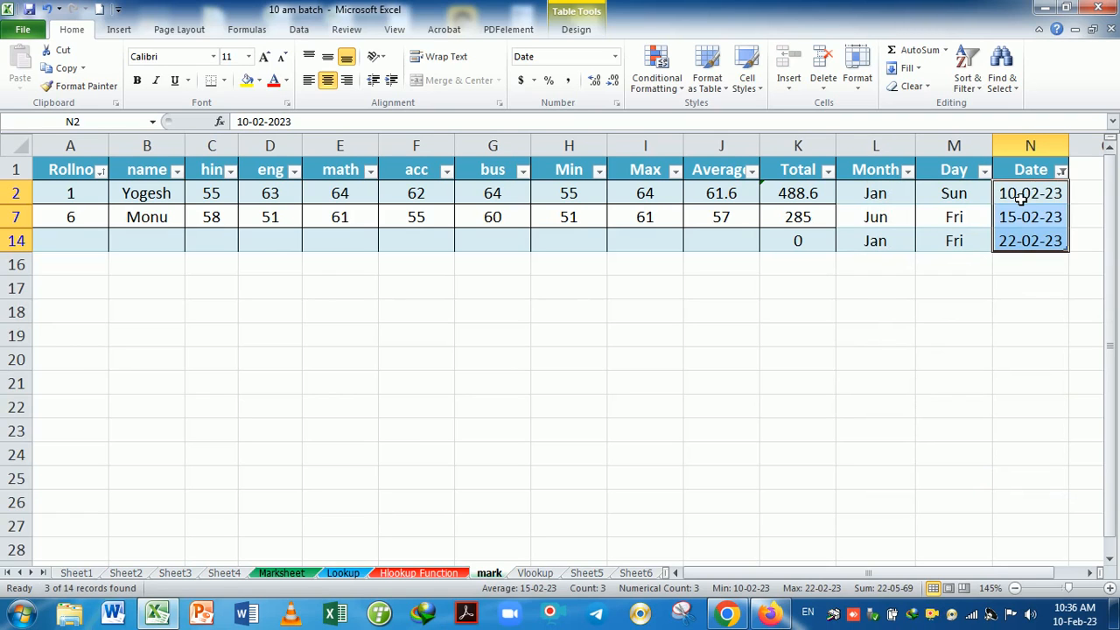
key(ctrl+z)
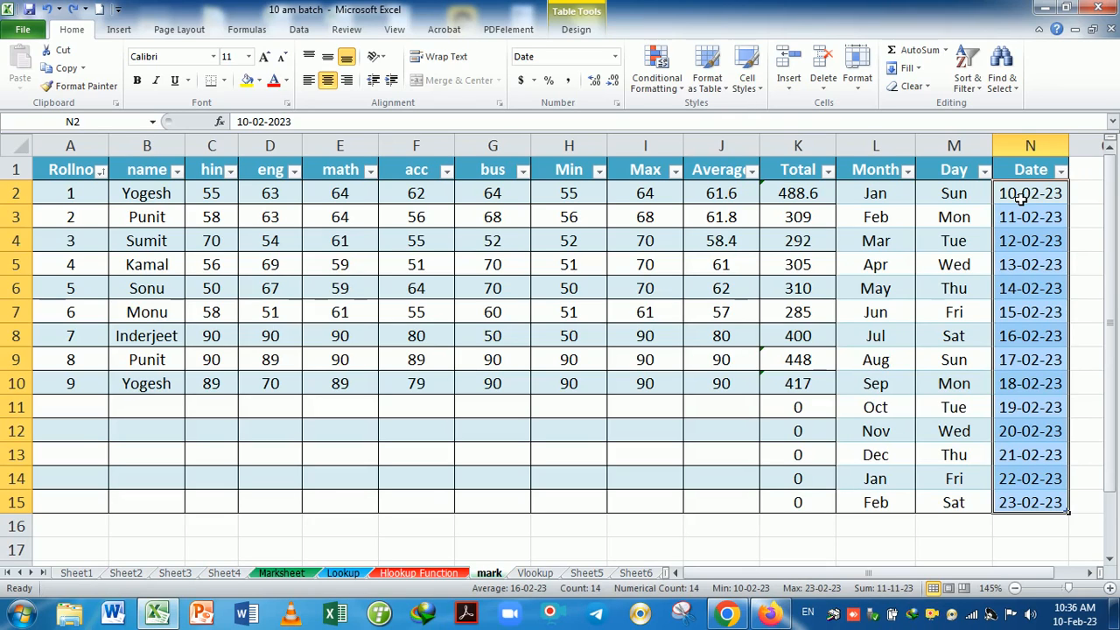
Change the date in N2 to 10-02-2022 and fill consecutive dates down through N8.
click(862, 196)
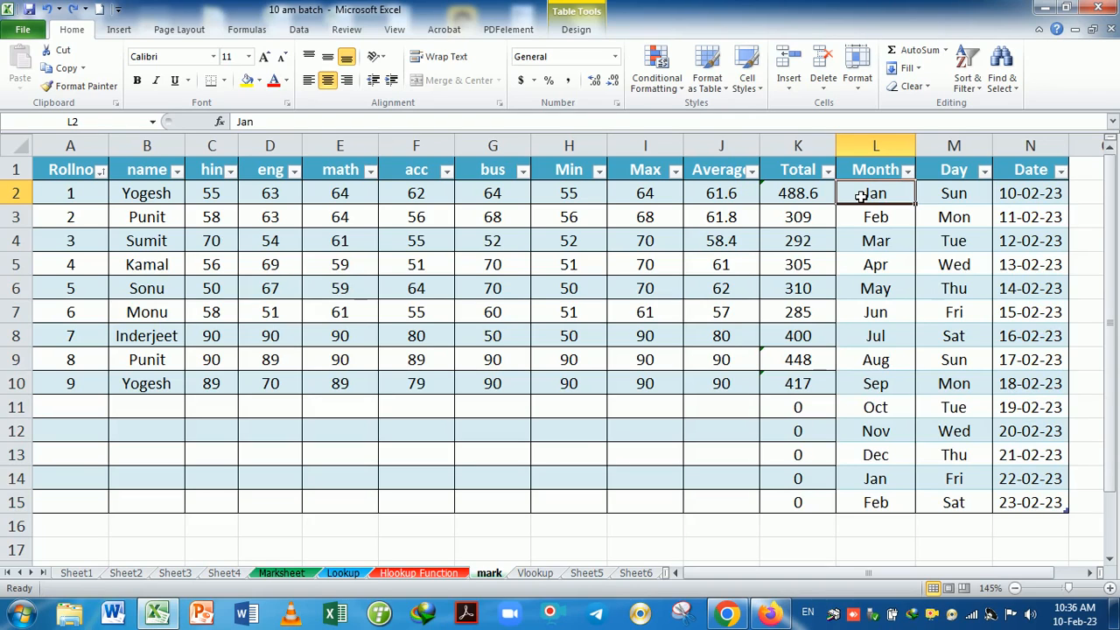
click(1059, 194)
double_click(1054, 194)
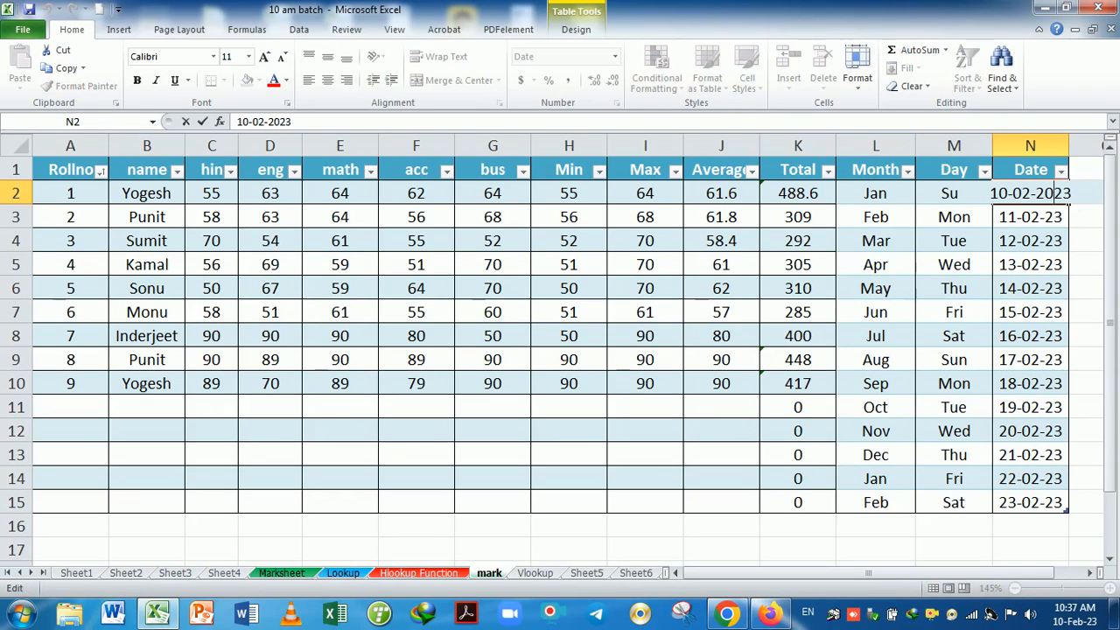
key(BackSpace)
text(2)
key(Return)
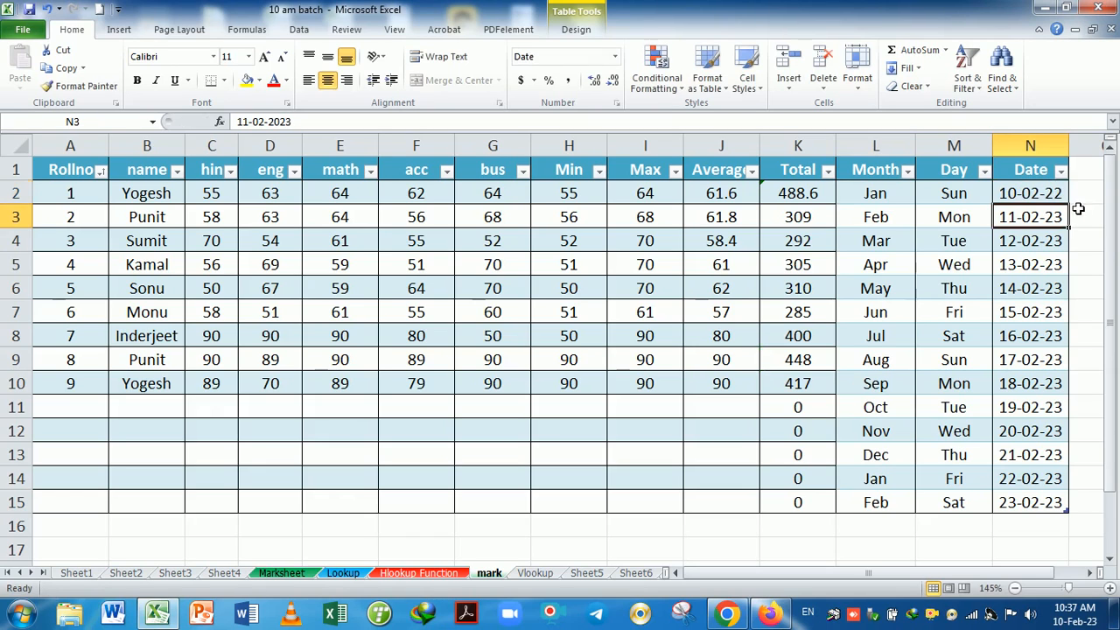
click(1063, 197)
drag(1069, 205, 1071, 349)
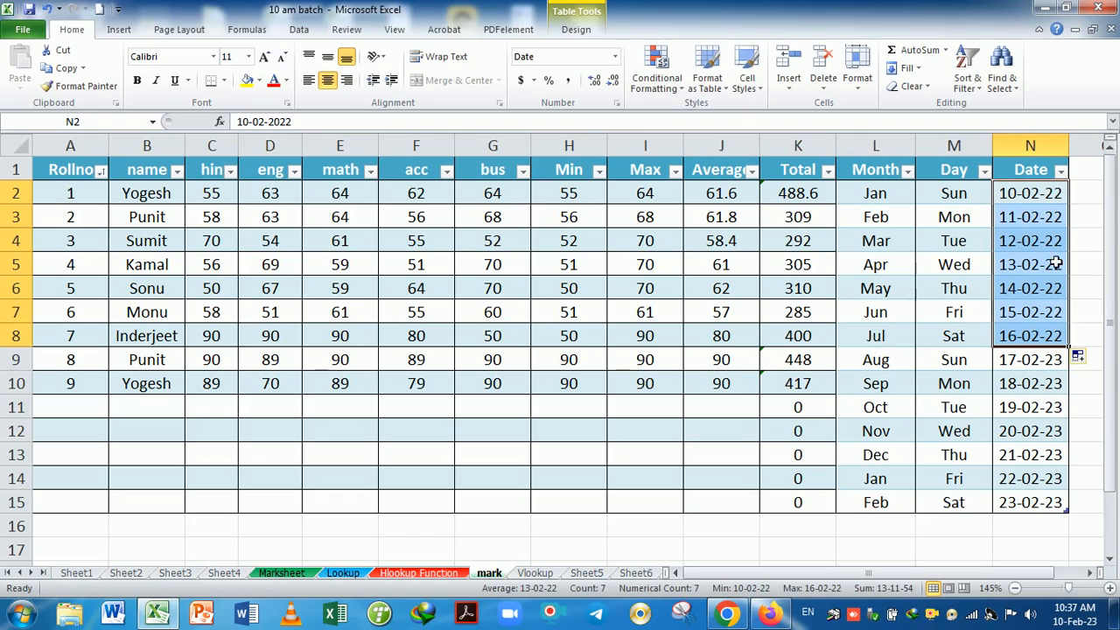
Examine the February days listed under 2023 and 2022 in the Date column's filter list.
click(1061, 171)
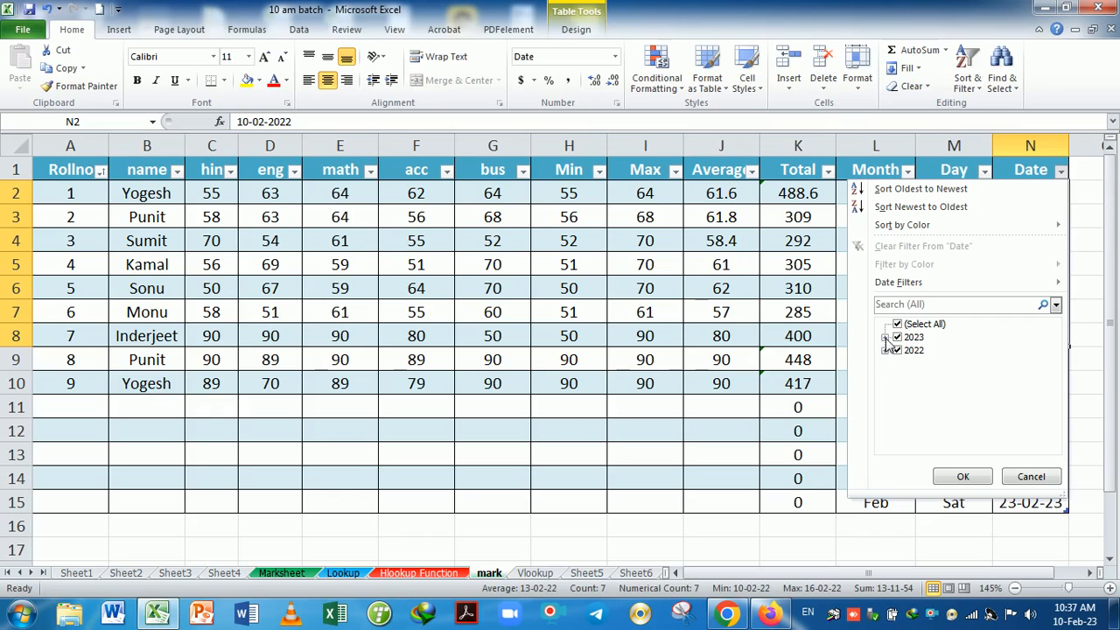
click(886, 338)
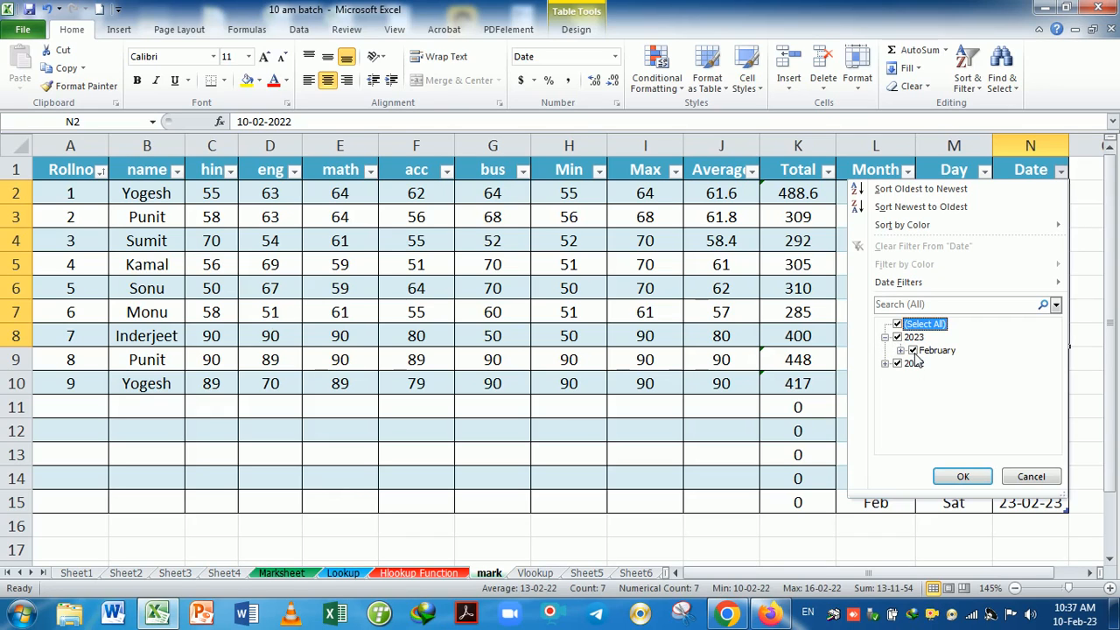
click(901, 350)
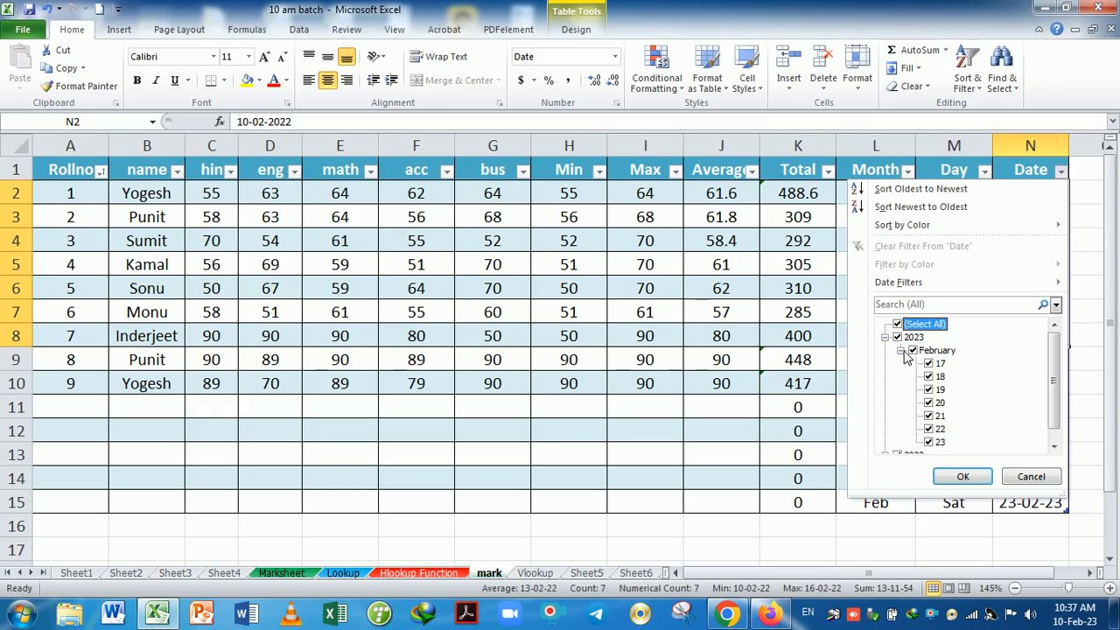
scroll(963, 385, down, 1)
scroll(963, 385, up, 1)
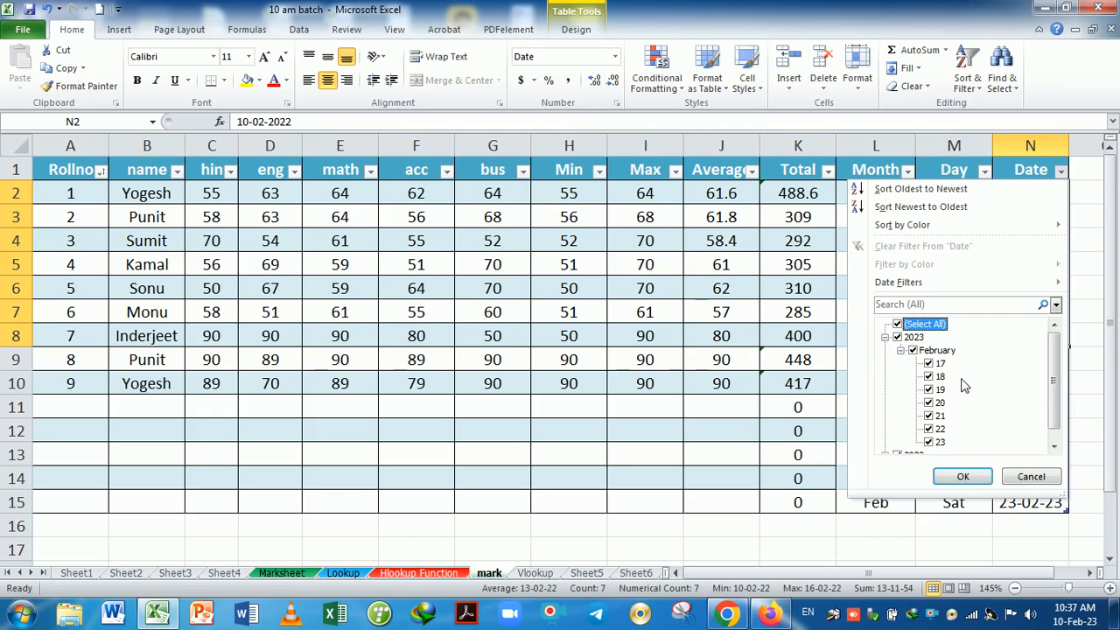
click(902, 350)
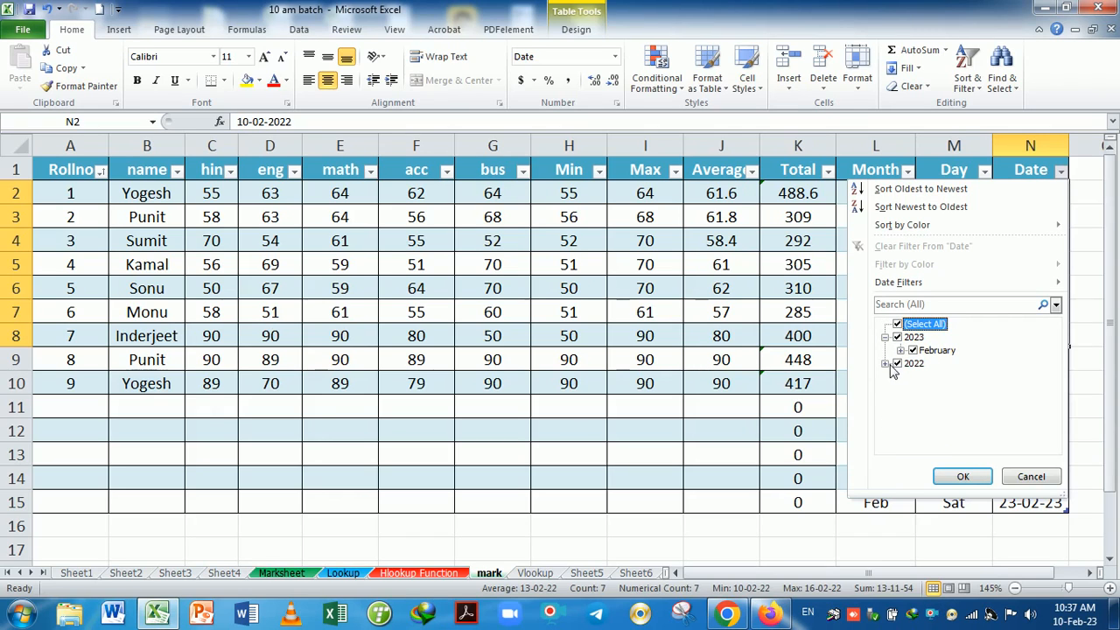
click(886, 364)
click(900, 377)
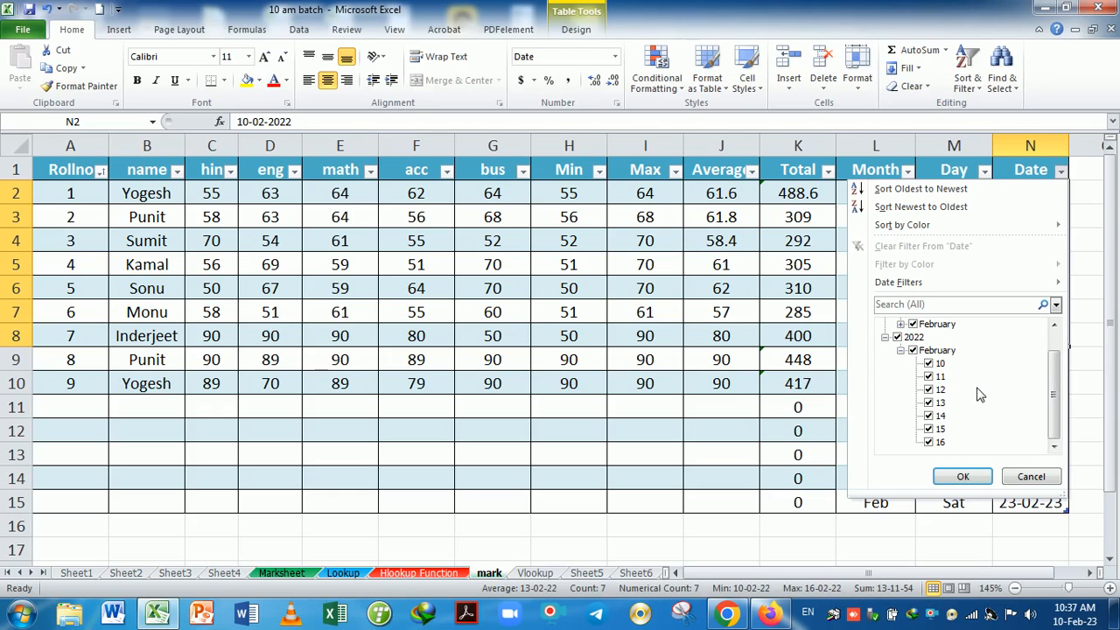
scroll(1056, 377, up, 2)
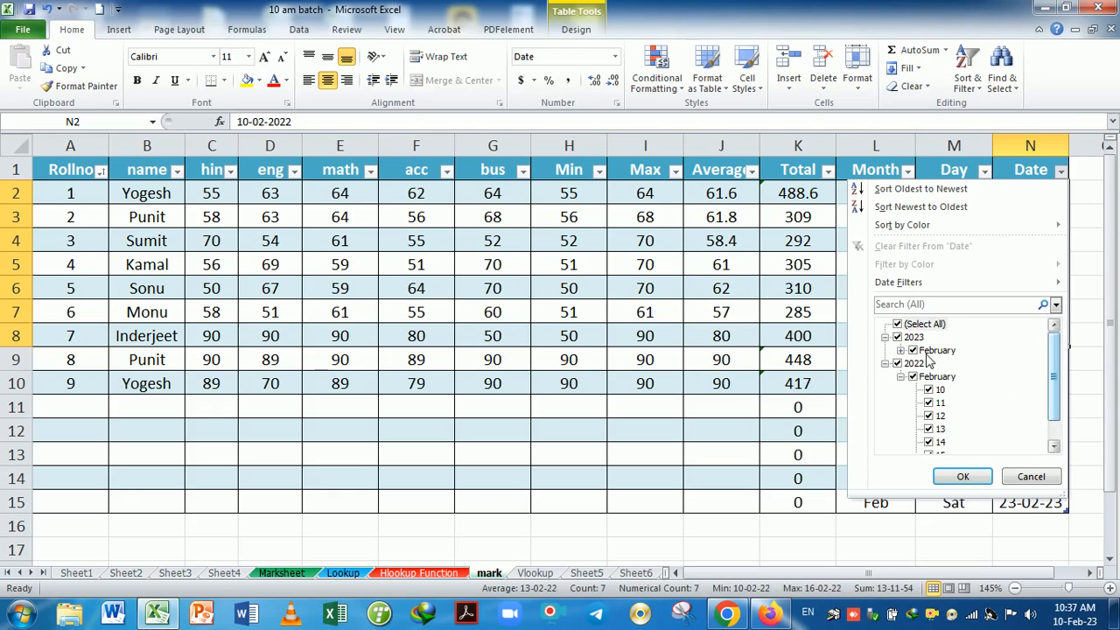
Filter the Date column to show only the 2022 dates by excluding 2023, and undo the filter.
click(898, 338)
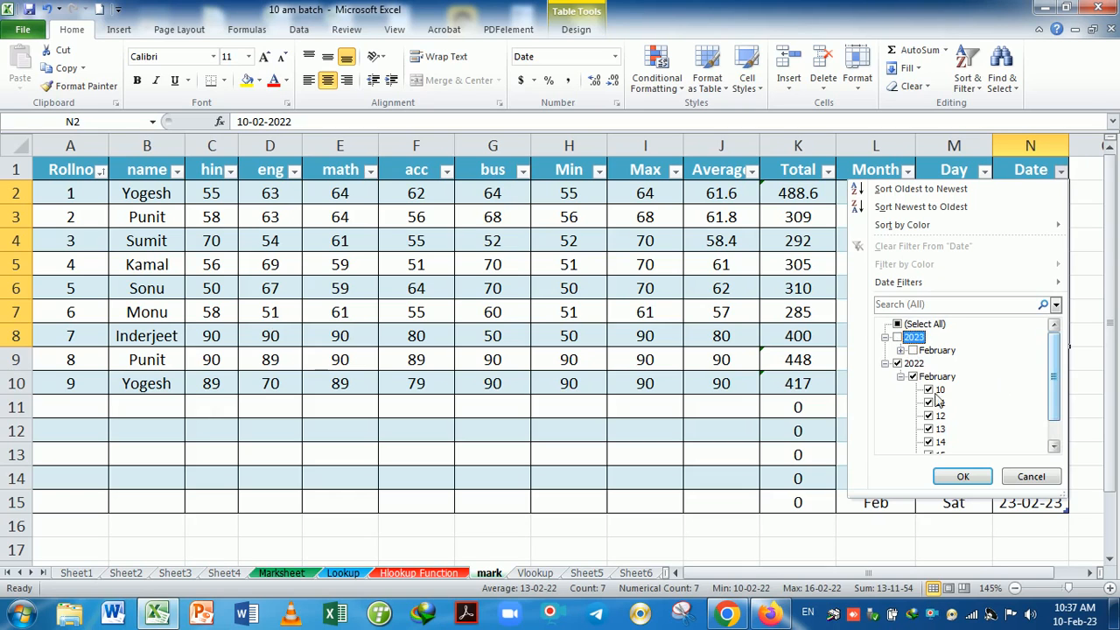
click(963, 476)
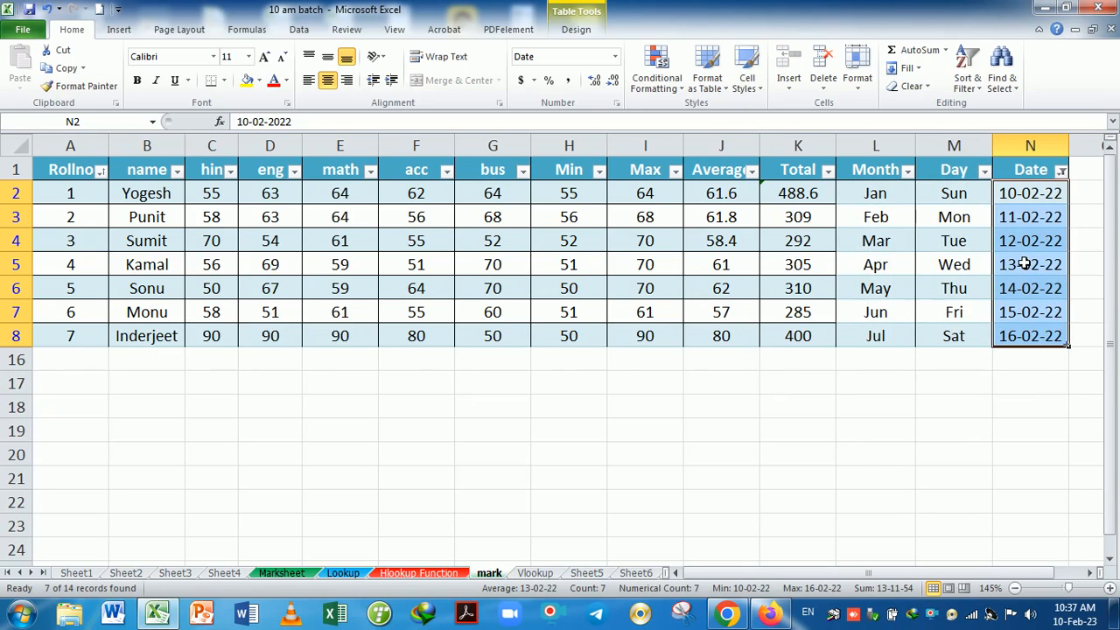
key(ctrl+z)
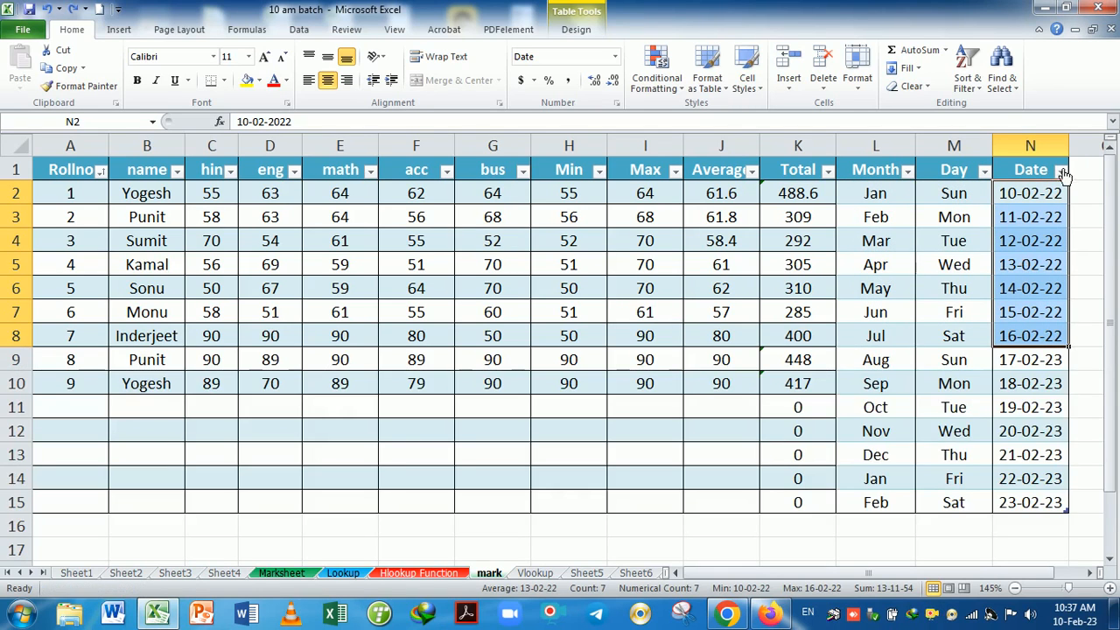
Filter the Date column to show only the 2023 dates by excluding 2022, and undo the filter.
click(1061, 170)
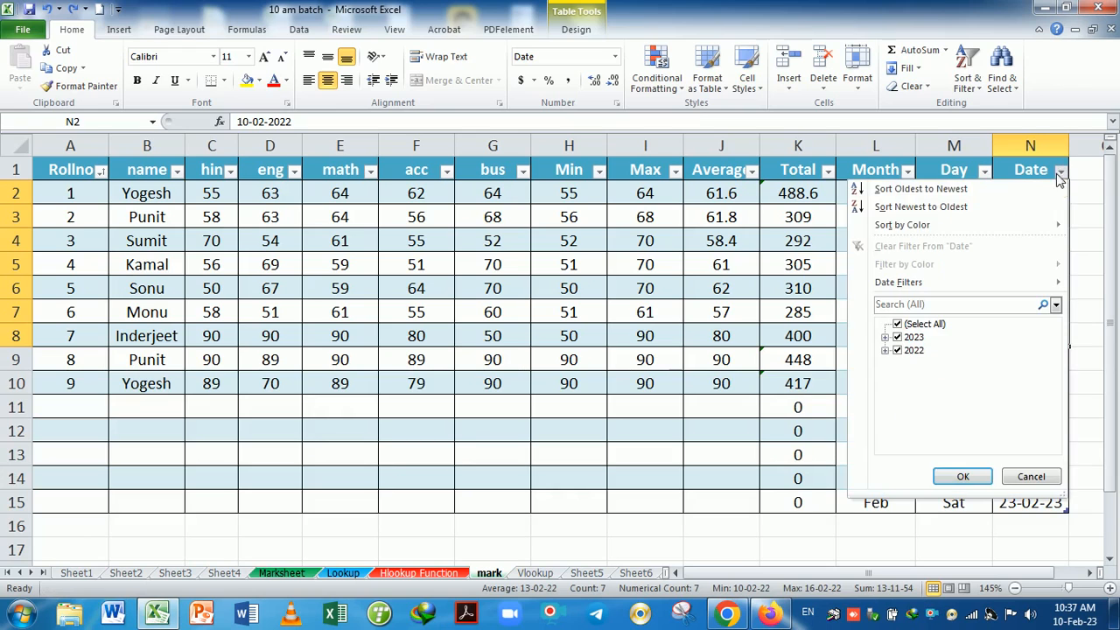
click(898, 350)
click(963, 476)
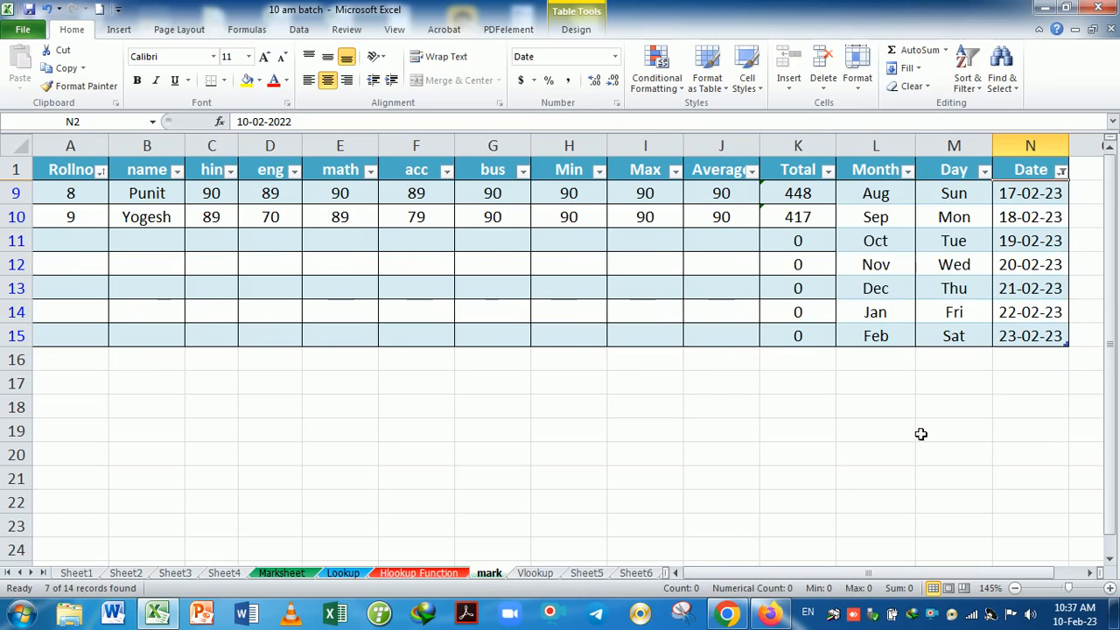
click(831, 435)
key(ctrl+z)
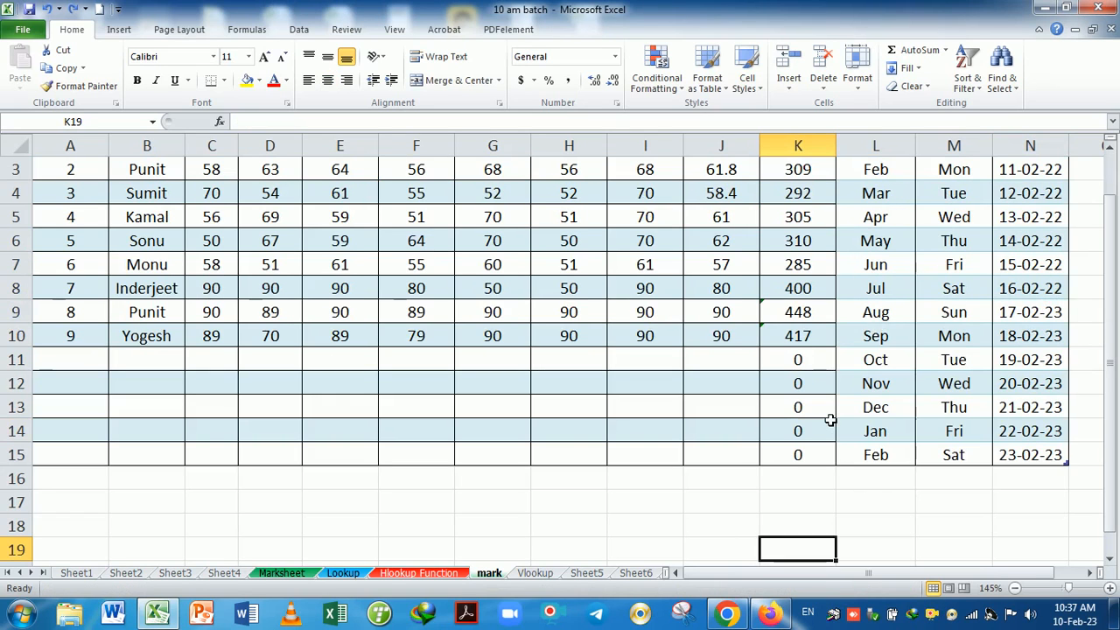